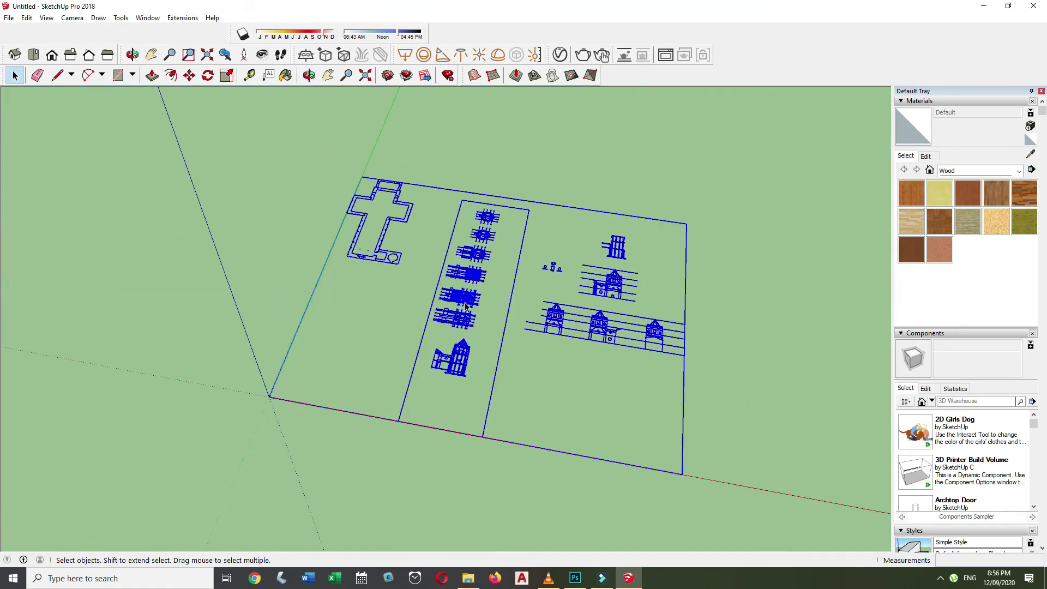
Draw a rectangular base face under the octagon tower plan.
scroll(440, 354, "down", 10)
scroll(405, 362, "up", 5)
scroll(398, 366, "up", 3)
scroll(390, 371, "up", 3)
scroll(390, 371, "up", 3)
scroll(398, 385, "up", 3)
scroll(409, 367, "down", 10)
key("r")
left_click(307, 333)
left_click(442, 407)
Clean up the tower drawing's geometry from its context menu.
scroll(468, 402, "up", 5)
right_click(468, 402)
left_click(502, 175)
key("space")
scroll(573, 460, "down", 5)
scroll(572, 460, "down", 2)
right_click(554, 453)
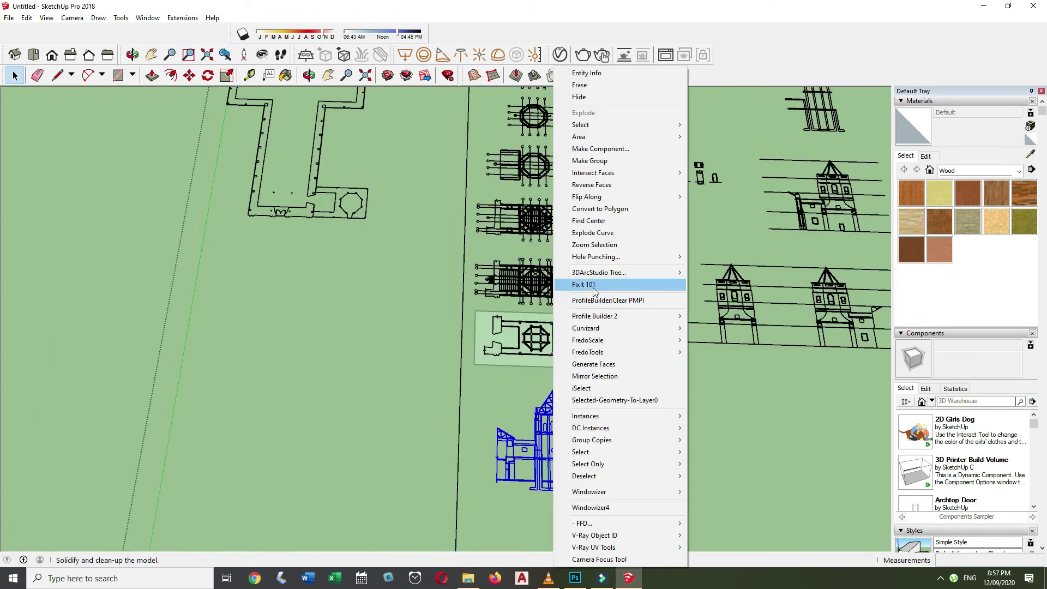
left_click(592, 286)
Group the selected floor plan.
scroll(589, 369, "up", 3)
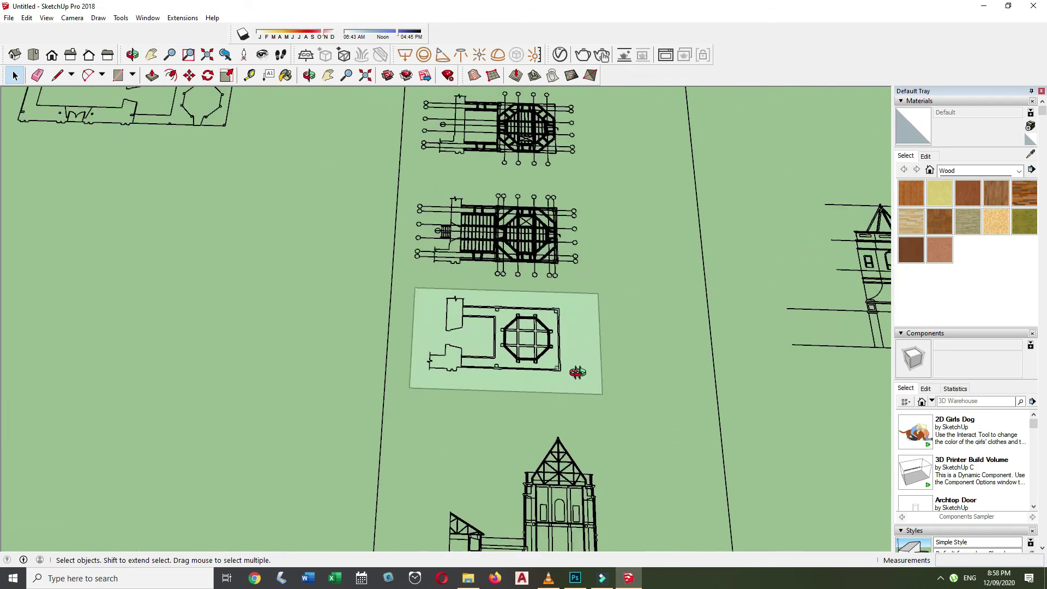
middle_click_drag(573, 367, 424, 391)
right_click(538, 339)
left_click(627, 220)
scroll(589, 488, "up", 4)
scroll(589, 488, "up", 2)
Measure distances on the plan with the Tape Measure tool.
key("t")
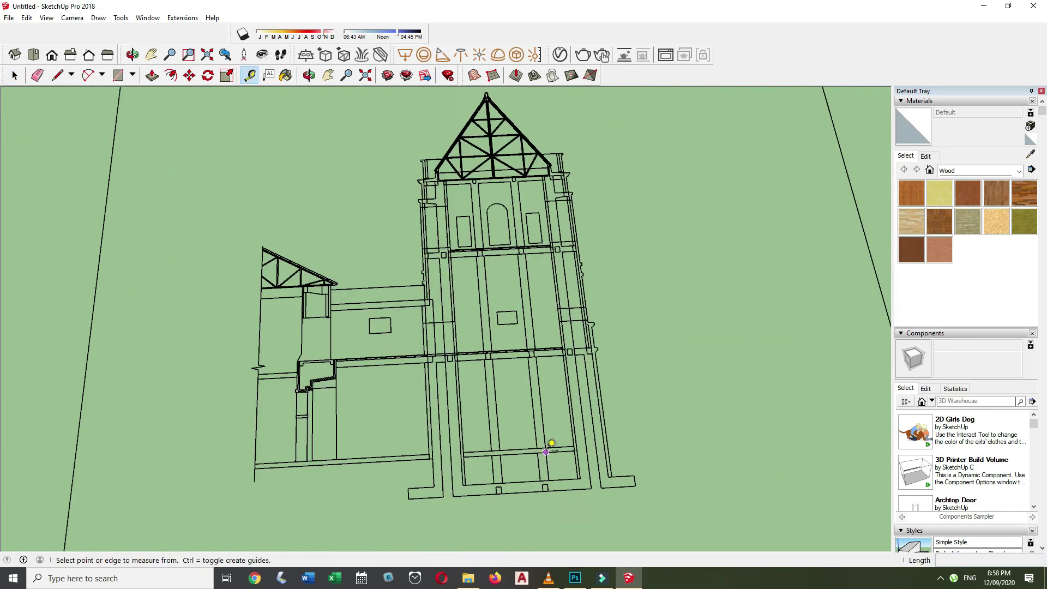
scroll(491, 409, "up", 5)
scroll(413, 370, "down", 6)
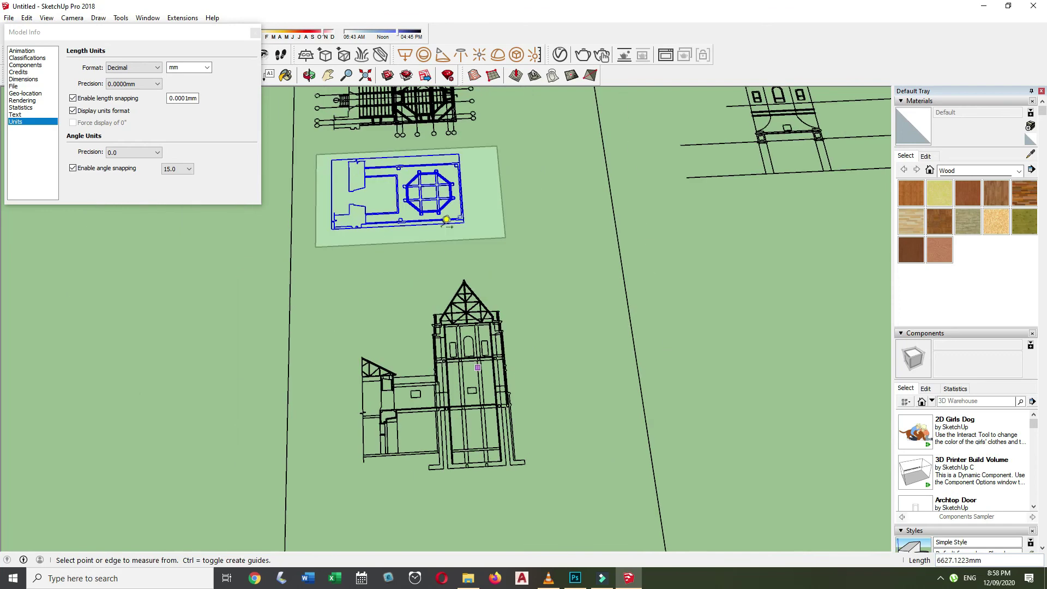
scroll(545, 194, "up", 2)
key("space")
key("space")
Rotate and move the tower elevation upright onto the octagon plan.
scroll(518, 221, "down", 3)
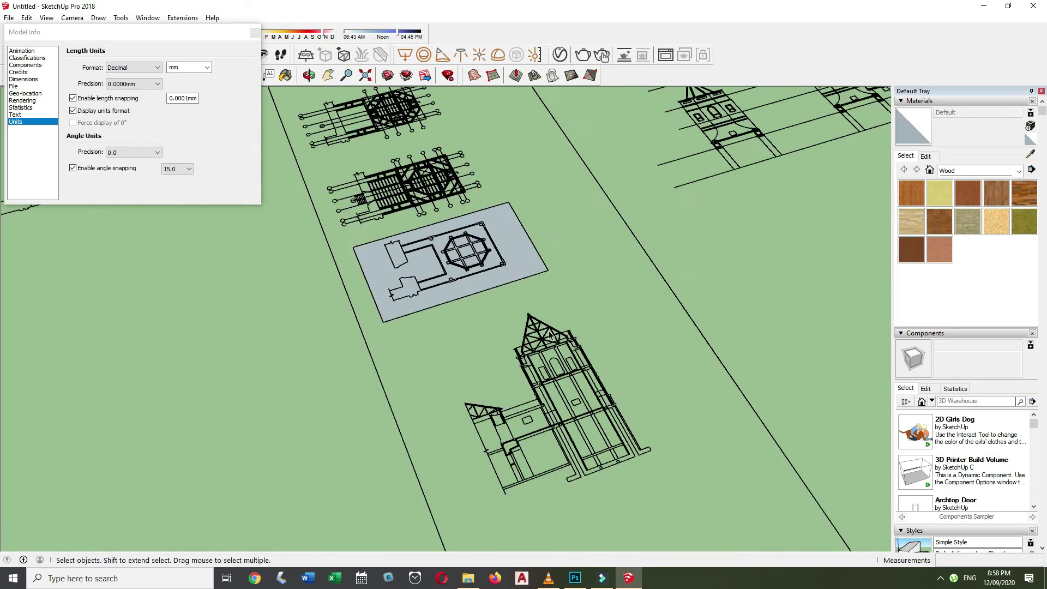
scroll(621, 418, "up", 2)
left_click(621, 419)
key("q")
scroll(632, 428, "up", 3)
key("m")
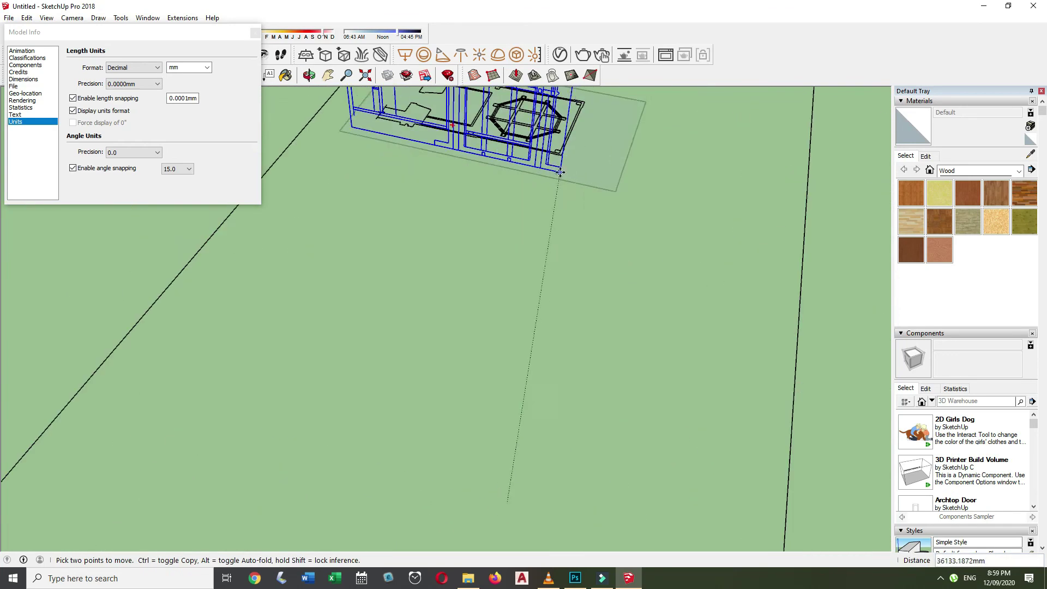
scroll(562, 479, "up", 3)
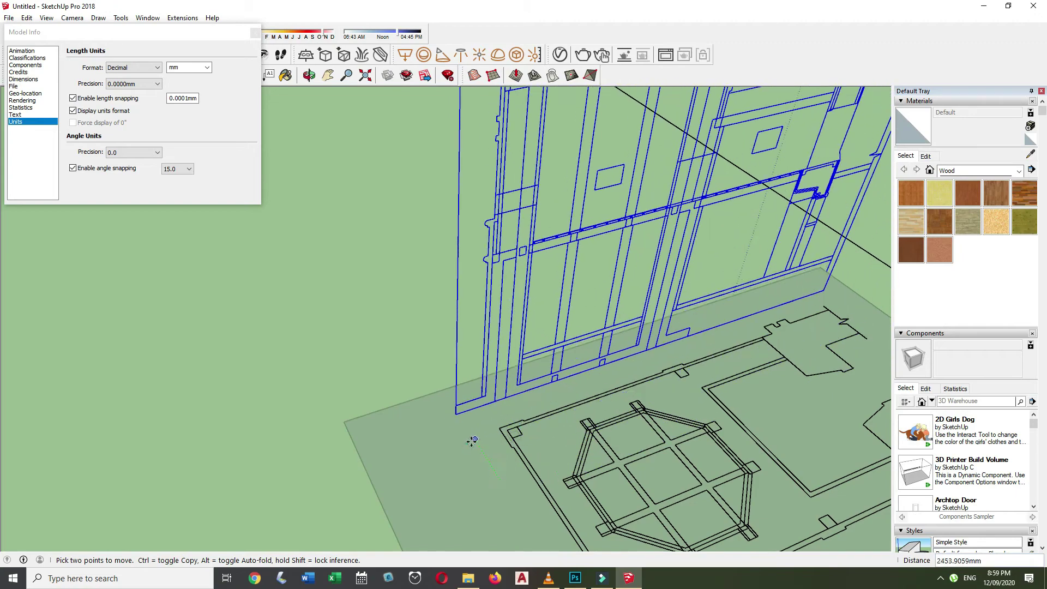
key("space")
Start a rectangle at the base plate corner, then cancel it.
scroll(491, 437, "down", 5)
scroll(419, 397, "up", 6)
scroll(418, 396, "down", 3)
key("r")
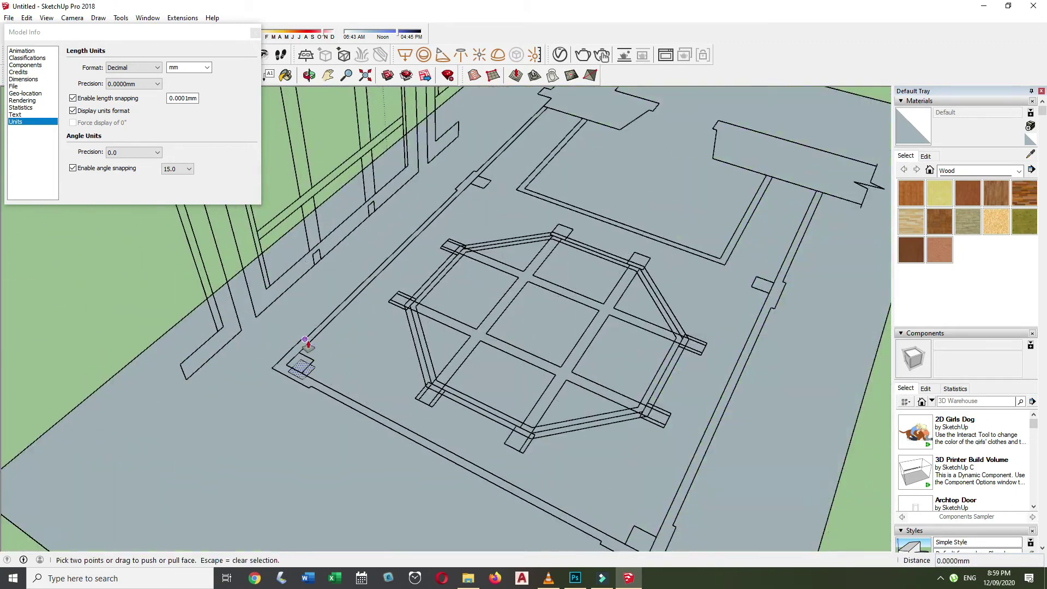
left_click(262, 382)
key("Escape")
scroll(346, 428, "up", 5)
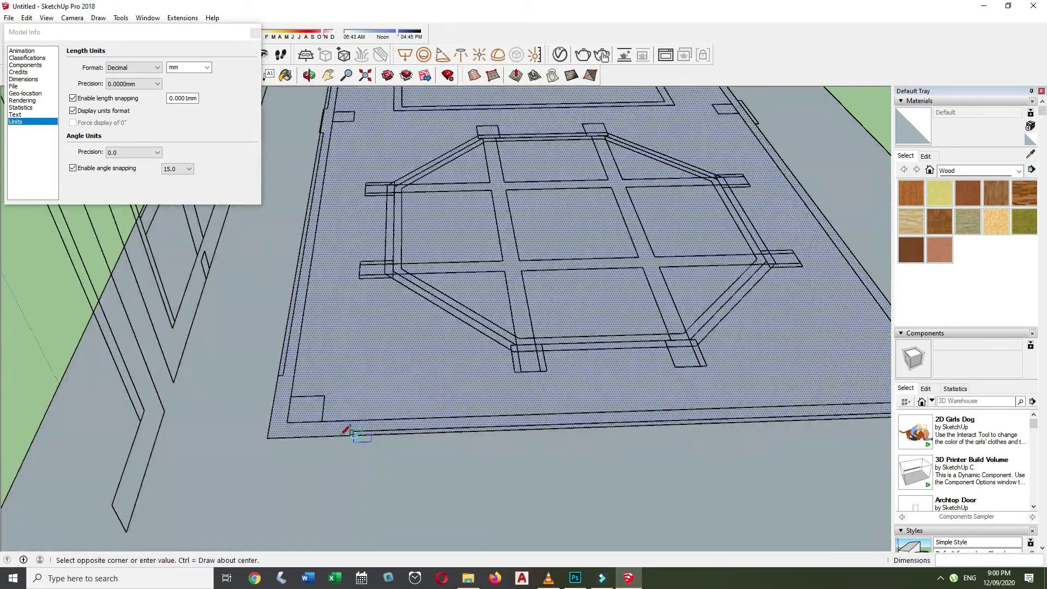
key("e")
Draw a small column square at the base plate's corner.
scroll(547, 478, "up", 3)
scroll(706, 320, "down", 3)
scroll(738, 257, "up", 2)
key("r")
left_click(396, 542)
scroll(724, 309, "up", 2)
key("space")
scroll(351, 326, "down", 4)
Select the floor face with its edge strip and erase stray edges.
left_click(352, 326)
scroll(278, 215, "up", 3)
key("e")
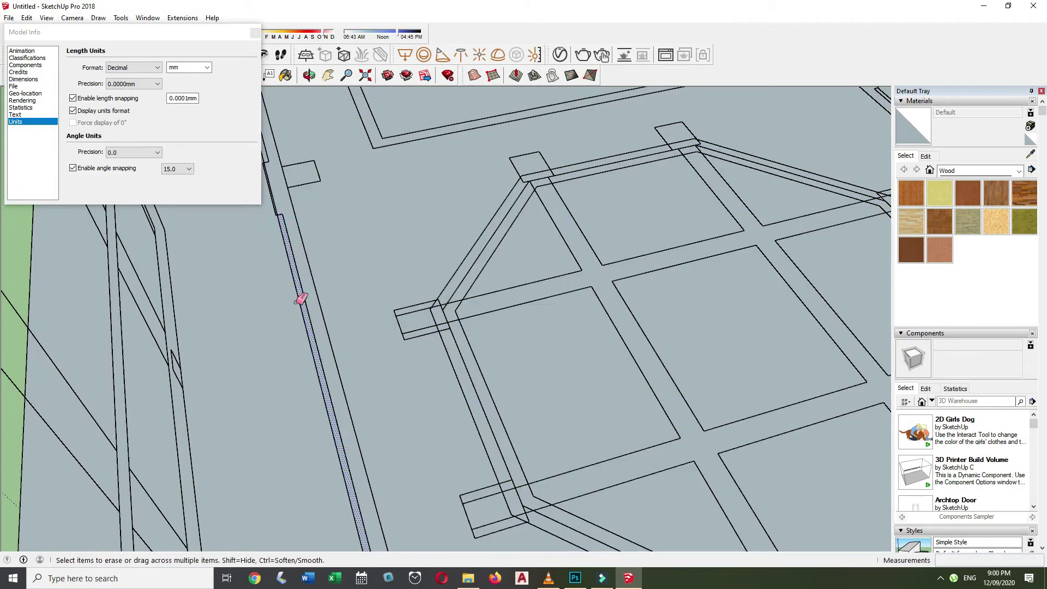
scroll(421, 331, "up", 3)
scroll(464, 279, "down", 3)
left_click(499, 214)
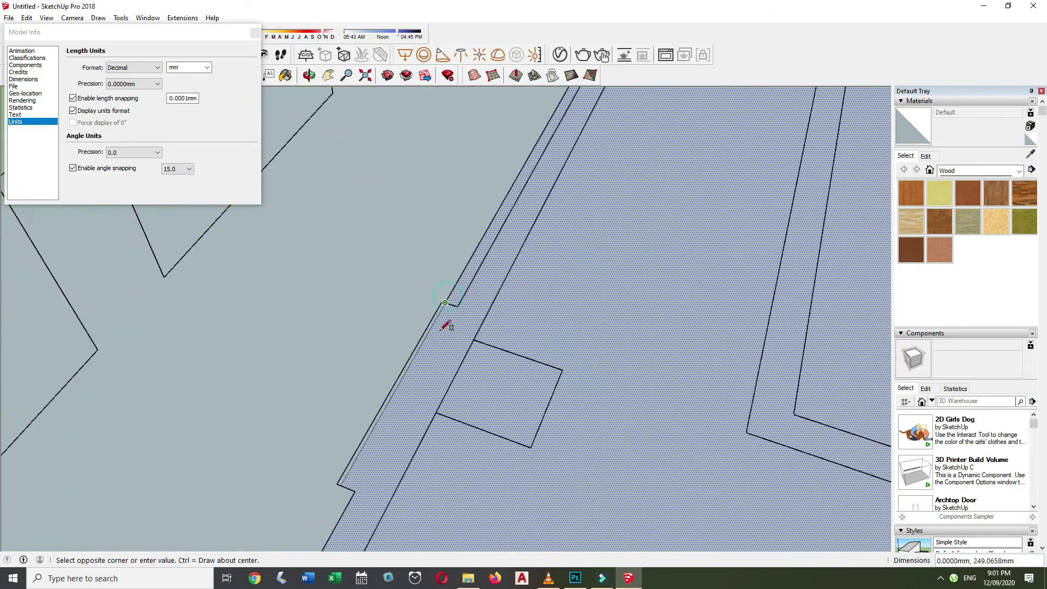
scroll(577, 105, "down", 2)
scroll(497, 255, "up", 4)
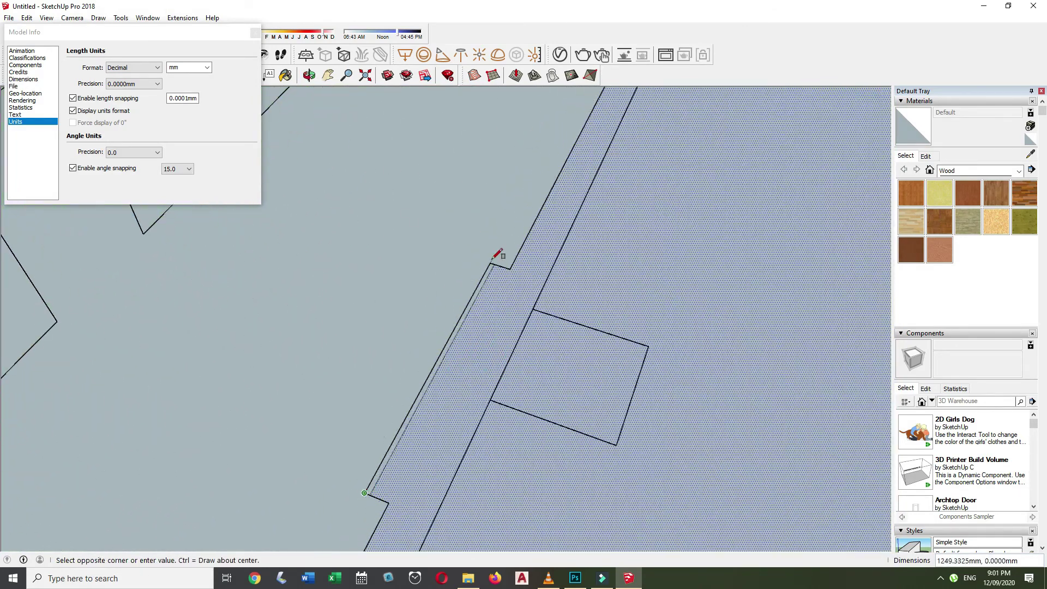
scroll(486, 249, "down", 5)
Orbit to an oblique view of the plan and open the material collections list.
right_click(633, 327)
mouse_move(632, 327)
middle_mouse_down()
mouse_move(600, 445)
mouse_move(774, 334)
mouse_move(329, 405)
middle_mouse_up()
scroll(325, 289, "up", 4)
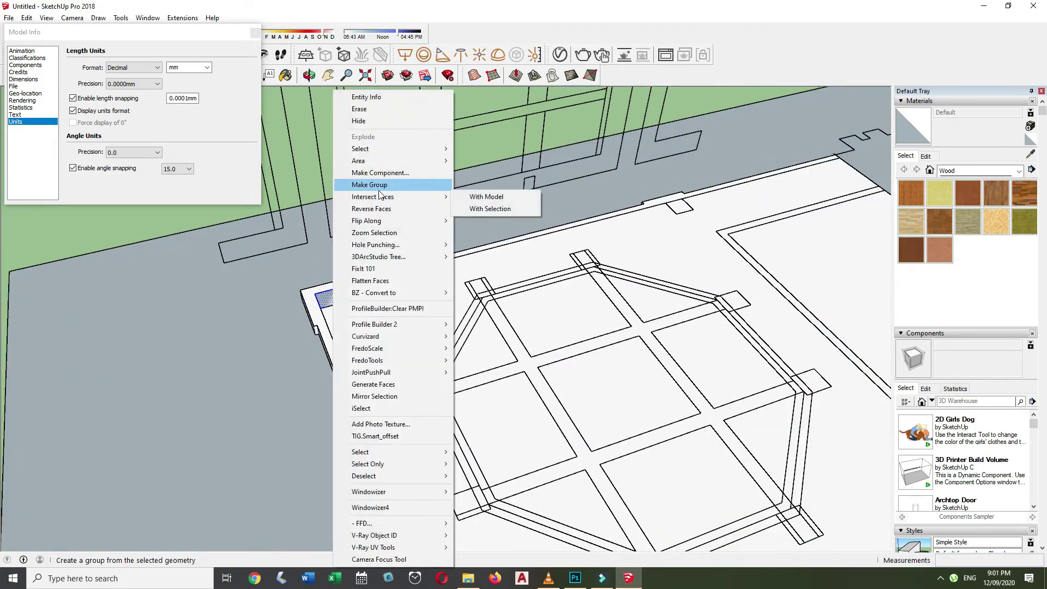
left_click(961, 170)
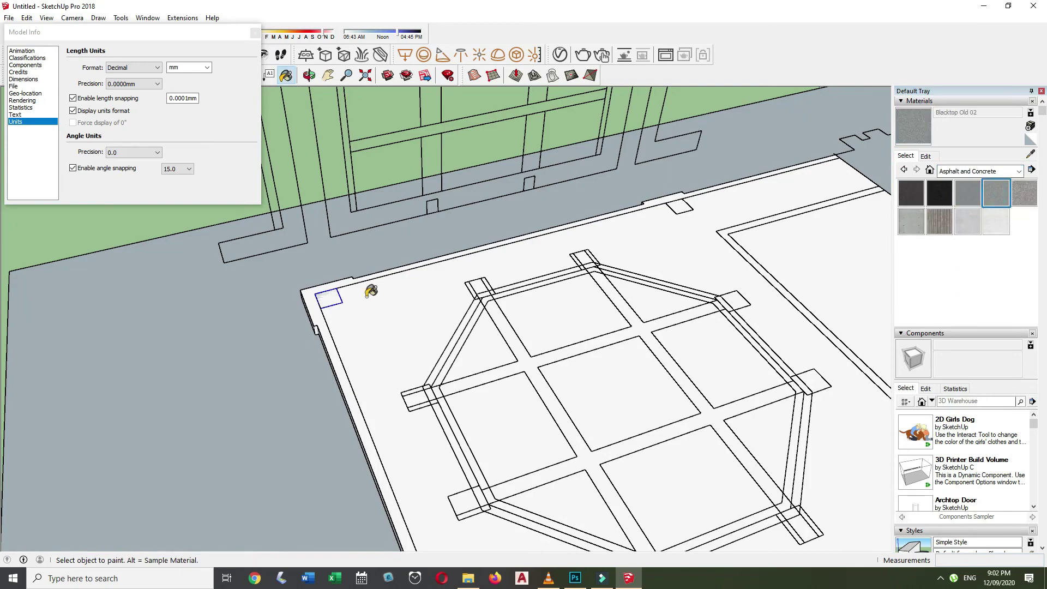
Push/Pull the corner square up into a tall column.
scroll(371, 291, "down", 3)
key("p")
left_click_drag(340, 304, 374, 265)
key("space")
mouse_move(374, 265)
middle_mouse_down()
mouse_move(575, 347)
mouse_move(187, 439)
mouse_move(300, 355)
mouse_move(452, 418)
mouse_move(407, 408)
middle_mouse_up()
scroll(407, 408, "down", 3)
scroll(406, 408, "up", 5)
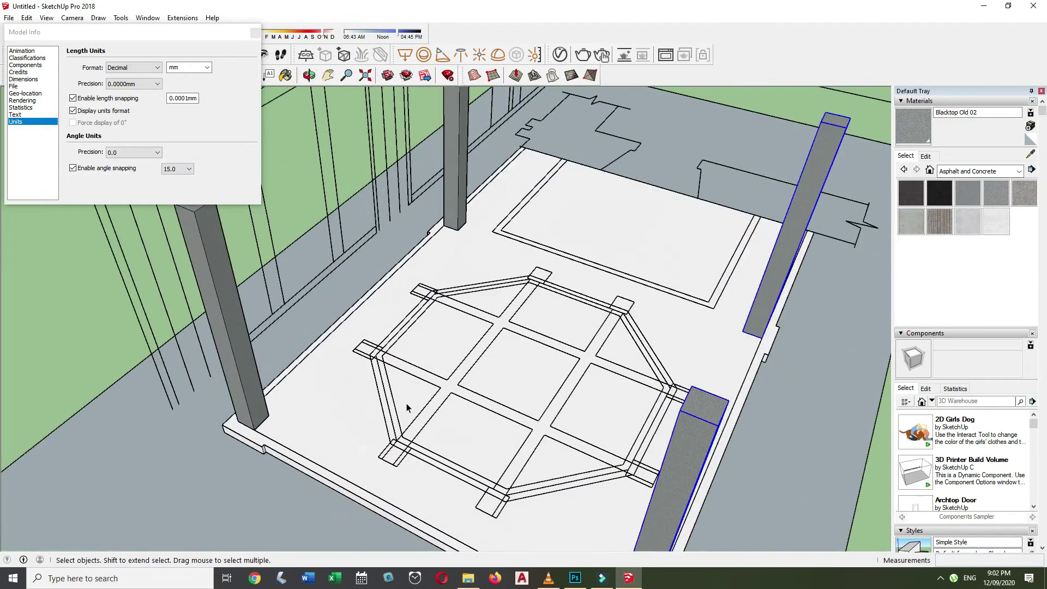
scroll(394, 453, "up", 3)
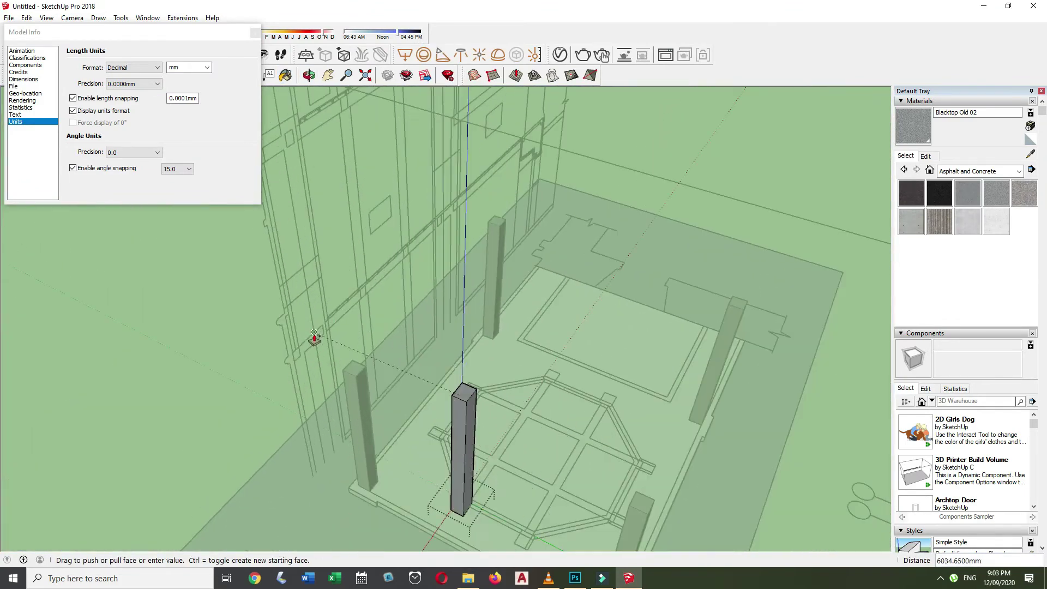
Copy the column with Move to another position on the plan.
key("space")
left_click(416, 422)
key("m")
scroll(569, 378, "up", 3)
left_click(569, 379)
scroll(570, 379, "down", 5)
middle_click_drag(570, 379, 402, 316)
scroll(491, 354, "up", 5)
Switch to Rotate and check the copied columns from another angle.
key("q")
scroll(402, 317, "down", 5)
scroll(374, 479, "up", 5)
scroll(561, 316, "down", 3)
mouse_move(507, 320)
middle_mouse_down()
mouse_move(569, 355)
mouse_move(381, 368)
middle_mouse_up()
scroll(568, 354, "down", 3)
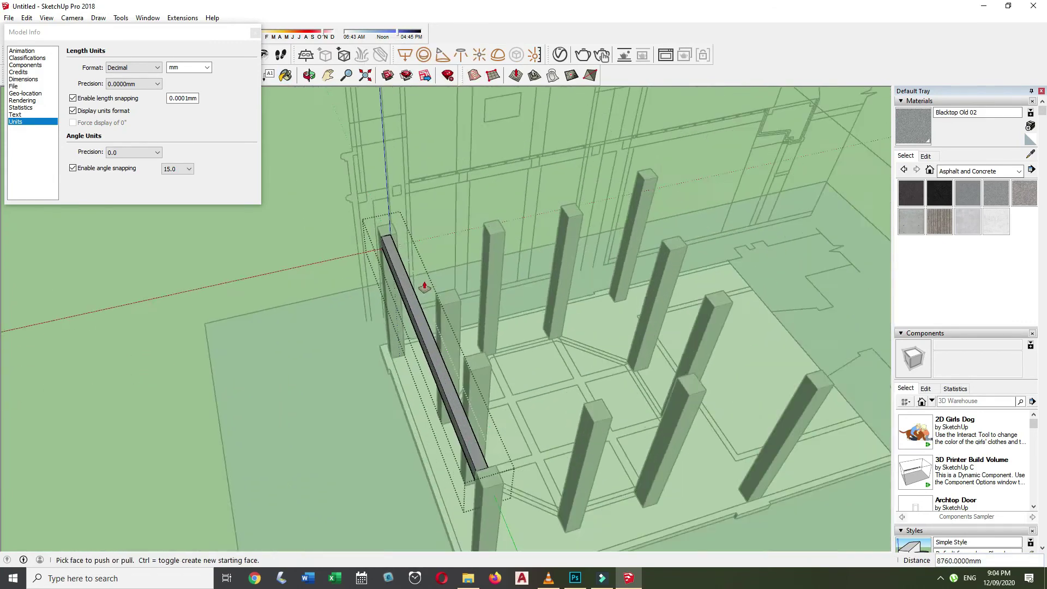
Draw a beam profile on a column face and extrude it to the next column.
middle_click_drag(424, 288, 382, 328)
scroll(382, 327, "down", 5)
scroll(237, 282, "up", 8)
key("r")
left_click(237, 281)
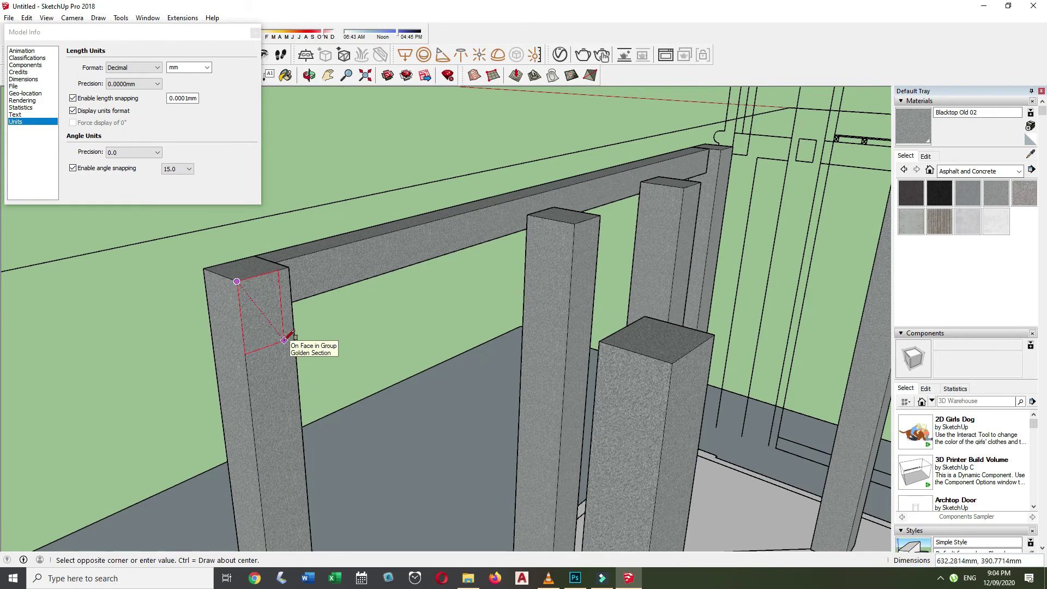
left_click(288, 135)
key("p")
left_click_drag(250, 300, 243, 486)
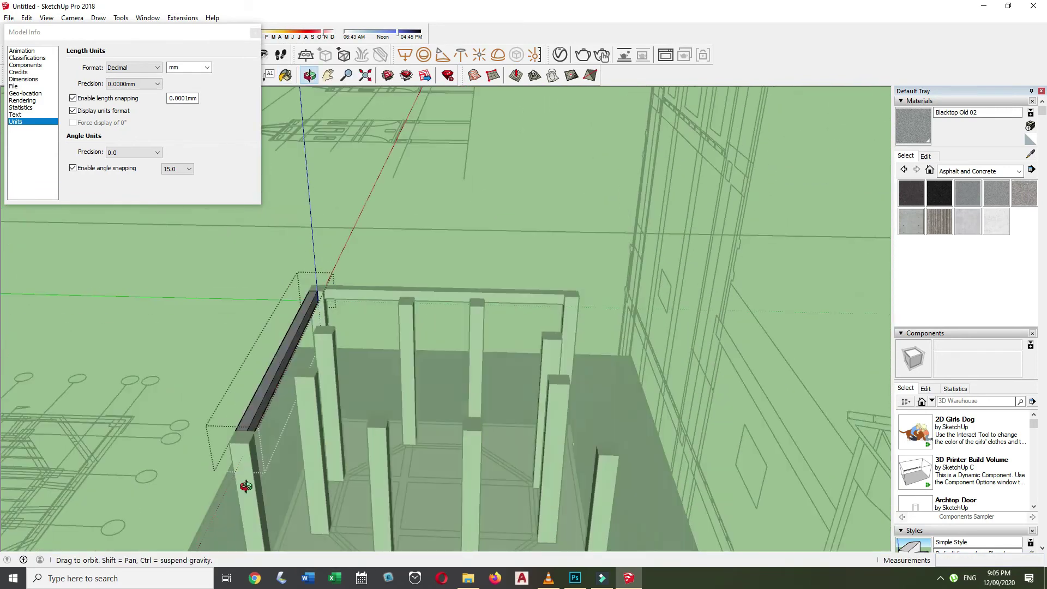
Orbit around the column frame to inspect the new beam.
key("m")
key("space")
mouse_move(274, 446)
middle_mouse_down()
mouse_move(561, 328)
mouse_move(436, 437)
middle_mouse_up()
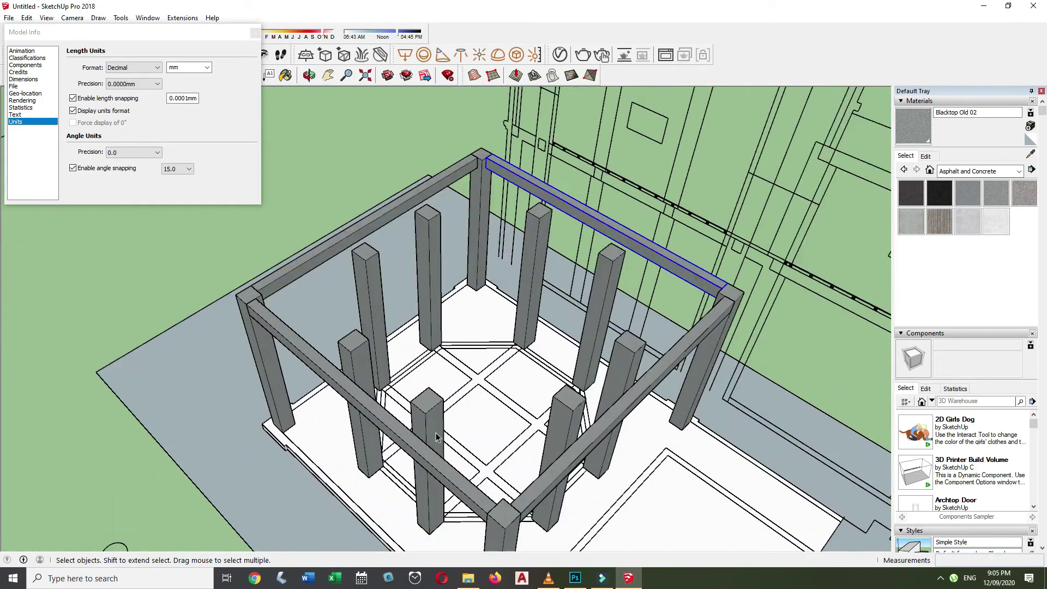
middle_click_drag(435, 358, 348, 413)
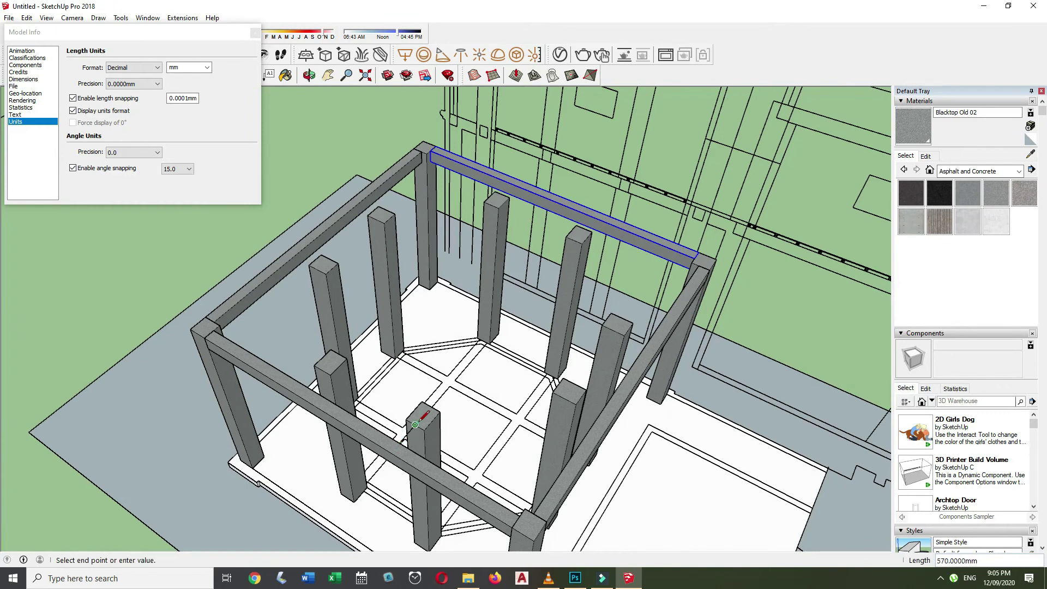
key("m")
middle_click_drag(415, 424, 521, 471)
mouse_move(498, 421)
middle_mouse_down()
mouse_move(491, 436)
mouse_move(563, 467)
middle_mouse_up()
key("m")
key("p")
scroll(290, 303, "up", 5)
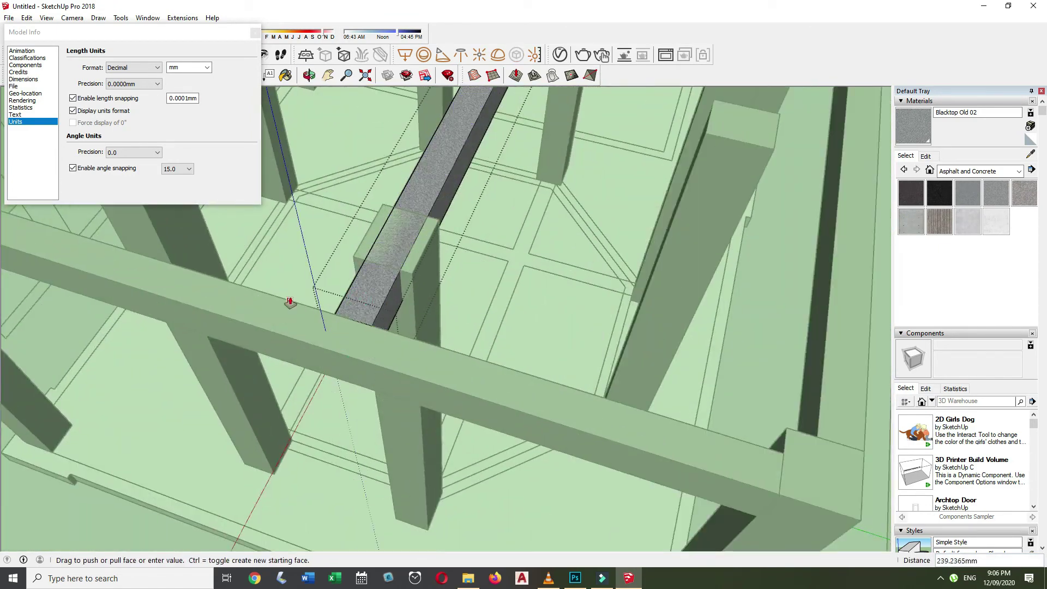
Move a copy of the beam into its new place across the column tops.
key("m")
scroll(290, 303, "down", 5)
middle_click_drag(264, 264, 452, 273)
scroll(451, 413, "up", 5)
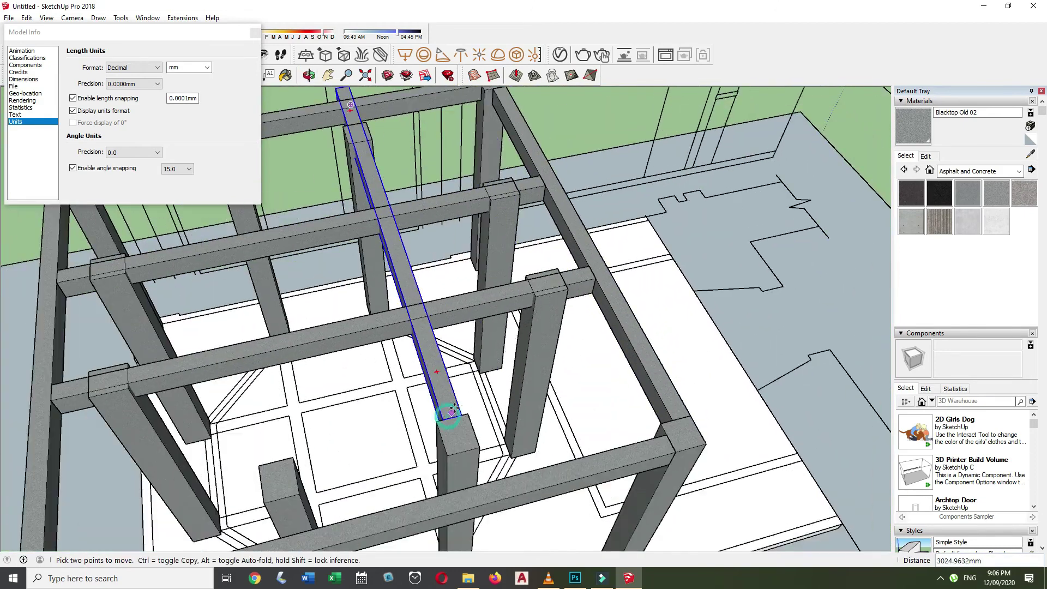
left_click(452, 413)
middle_click_drag(451, 413, 509, 377)
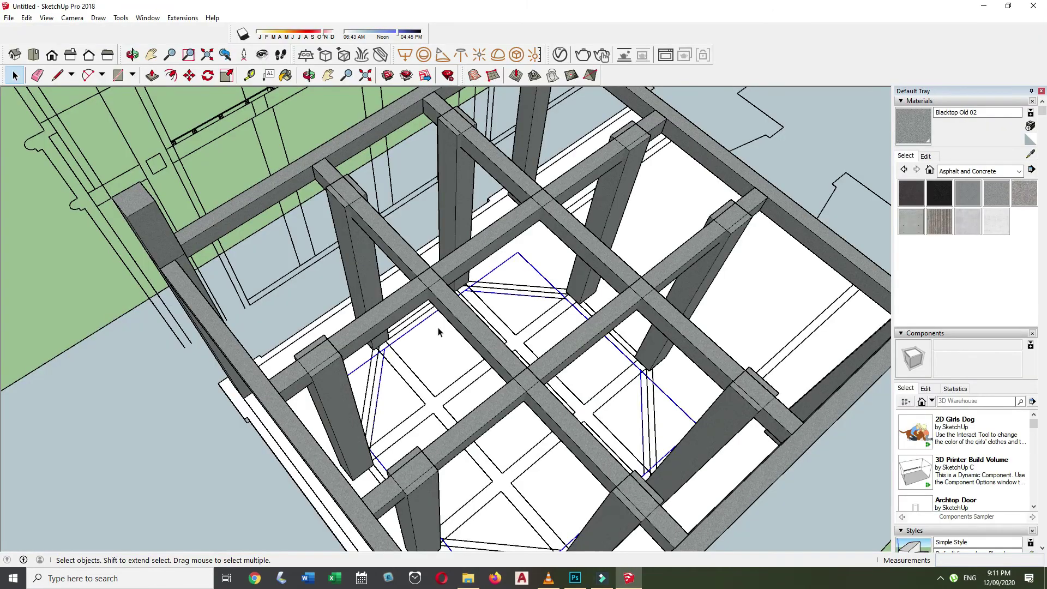
Inside the group, offset the octagon, erase leftover edges and thicken it into a ring beam.
double_click(369, 238)
key("f")
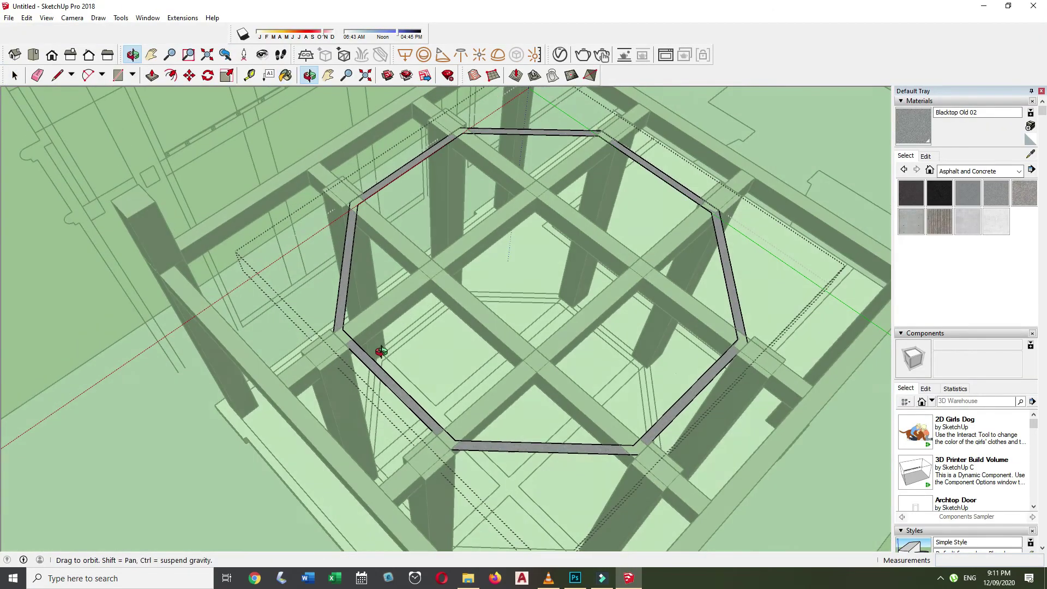
scroll(367, 378, "up", 3)
scroll(376, 387, "up", 3)
key("e")
scroll(400, 525, "down", 3)
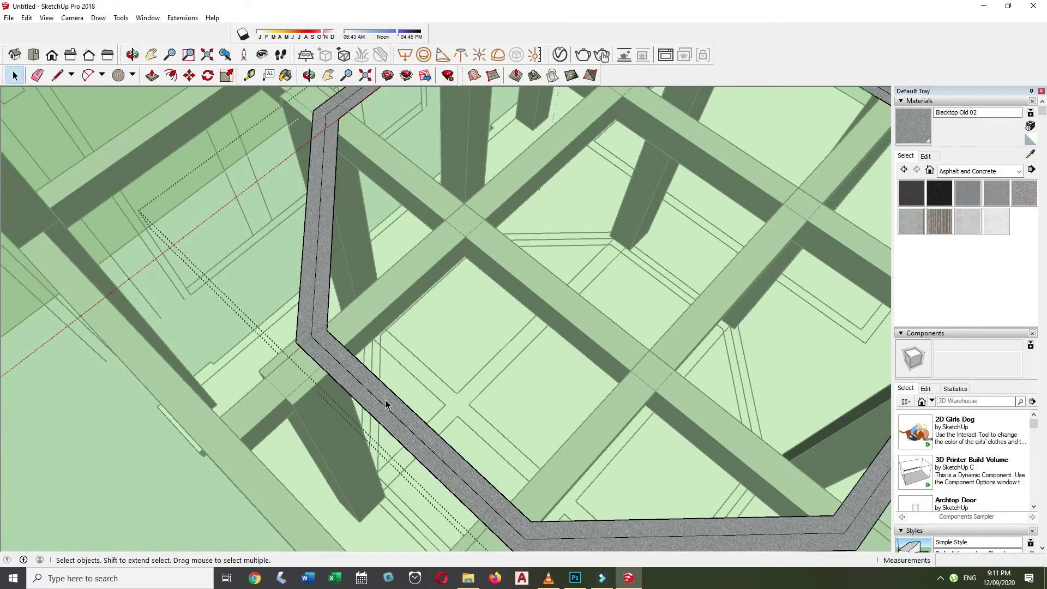
scroll(461, 161, "down", 3)
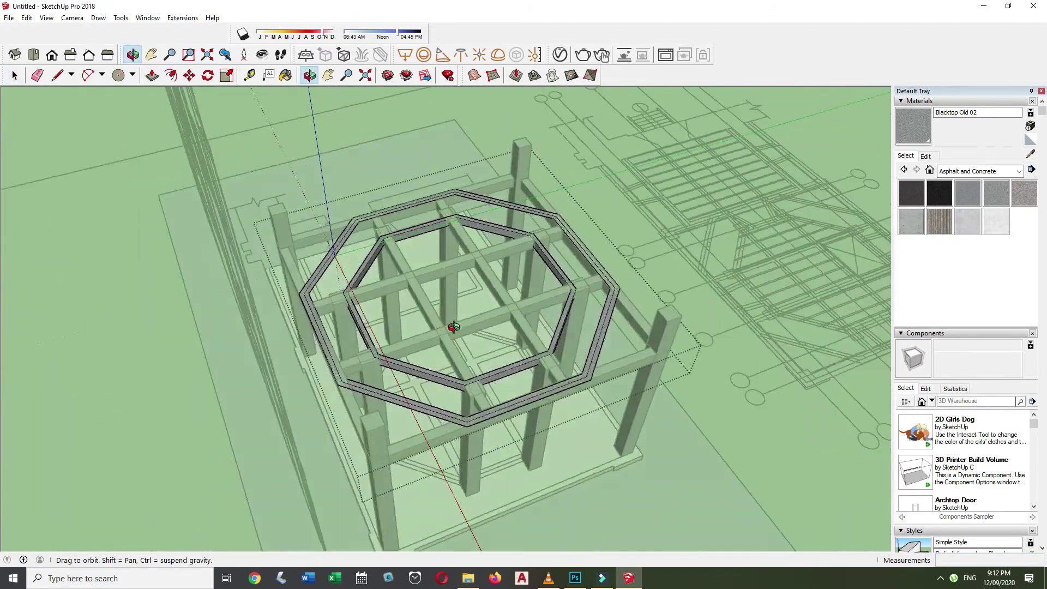
scroll(450, 354, "up", 5)
middle_click_drag(451, 354, 442, 444)
Push/Pull the diagonal braces and extend several inner columns high above the ring.
key("p")
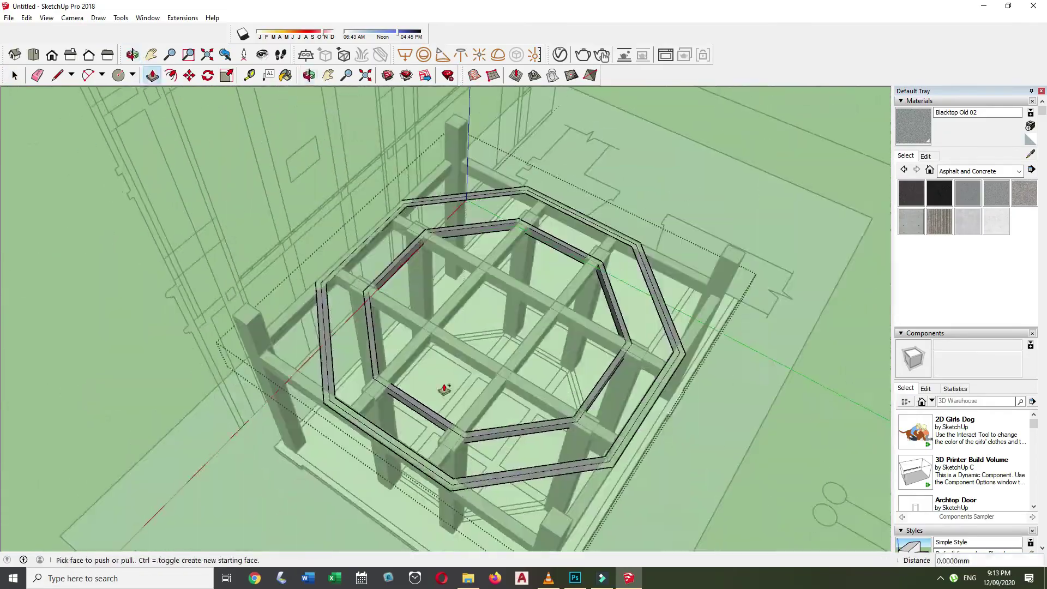
middle_click_drag(443, 390, 420, 382)
key("space")
scroll(419, 379, "up", 5)
scroll(419, 379, "down", 5)
mouse_move(573, 420)
middle_mouse_down()
mouse_move(284, 360)
mouse_move(596, 416)
mouse_move(328, 354)
mouse_move(299, 379)
mouse_move(484, 400)
mouse_move(283, 355)
mouse_move(328, 382)
middle_mouse_up()
scroll(284, 360, "up", 2)
scroll(285, 360, "up", 3)
scroll(278, 349, "up", 5)
key("e")
key("p")
scroll(280, 347, "down", 3)
scroll(300, 379, "down", 3)
scroll(299, 378, "down", 5)
key("space")
Zoom and orbit back above ground to inspect the raised columns.
scroll(571, 386, "up", 2)
scroll(328, 358, "up", 5)
scroll(283, 355, "down", 3)
scroll(467, 433, "down", 2)
scroll(402, 432, "up", 2)
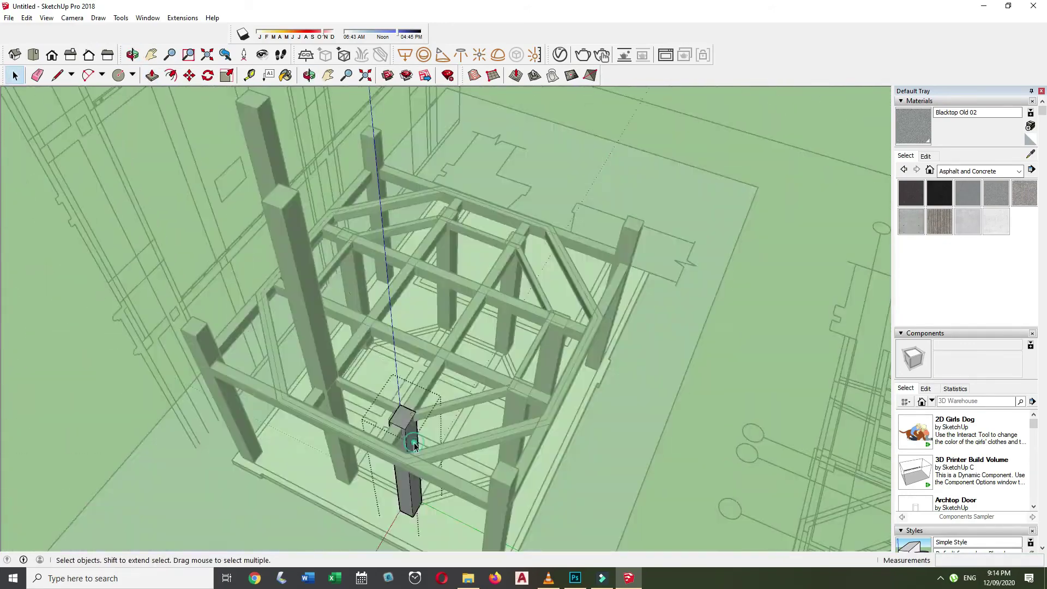
scroll(403, 450, "up", 2)
scroll(404, 451, "down", 3)
mouse_move(403, 450)
middle_mouse_down()
mouse_move(420, 382)
mouse_move(463, 338)
mouse_move(583, 279)
mouse_move(546, 381)
middle_mouse_up()
scroll(425, 360, "up", 3)
scroll(425, 360, "down", 3)
scroll(464, 338, "up", 3)
scroll(496, 525, "down", 3)
Turn the floor face into a group.
scroll(275, 484, "up", 5)
key("l")
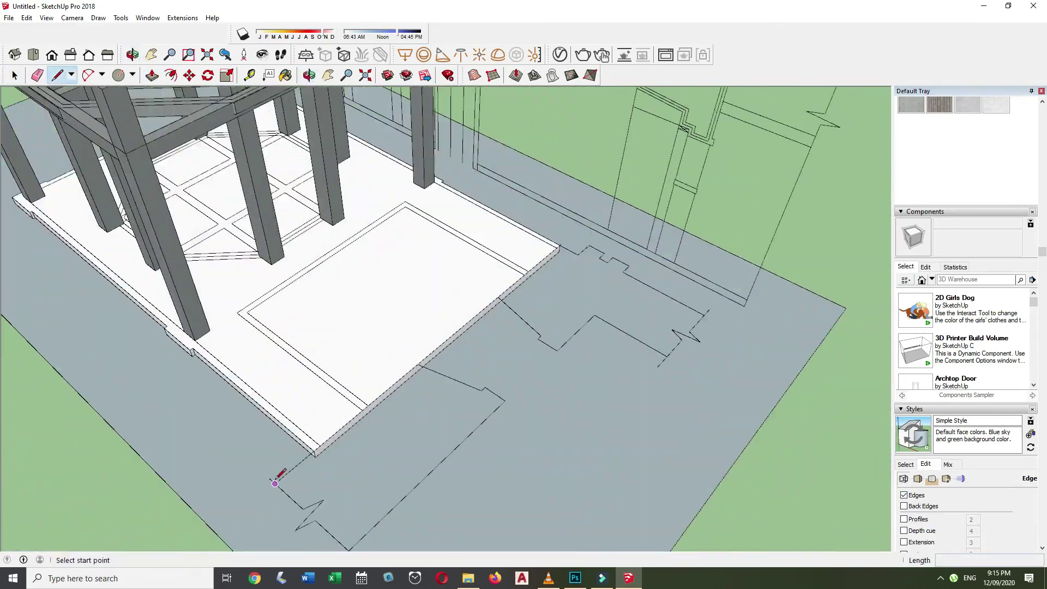
middle_click_drag(481, 389, 376, 471)
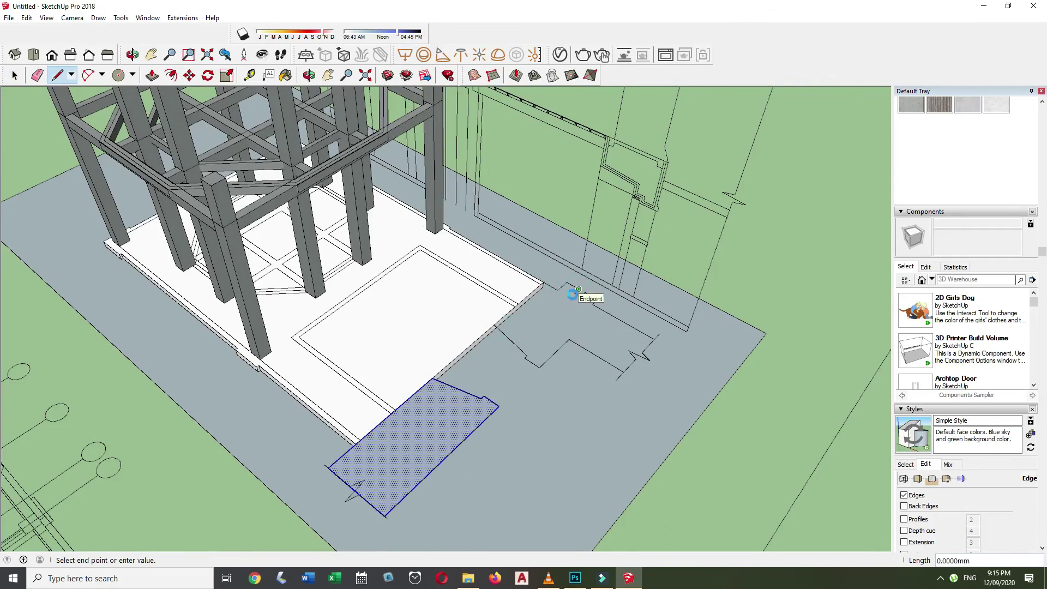
scroll(571, 295, "up", 2)
key("space")
right_click(393, 229)
left_click(414, 134)
In the floor group, split the face with a line and raise it into a tall block.
double_click(600, 327)
key("l")
left_click(501, 421)
left_click(551, 372)
key("p")
scroll(498, 399, "down", 3)
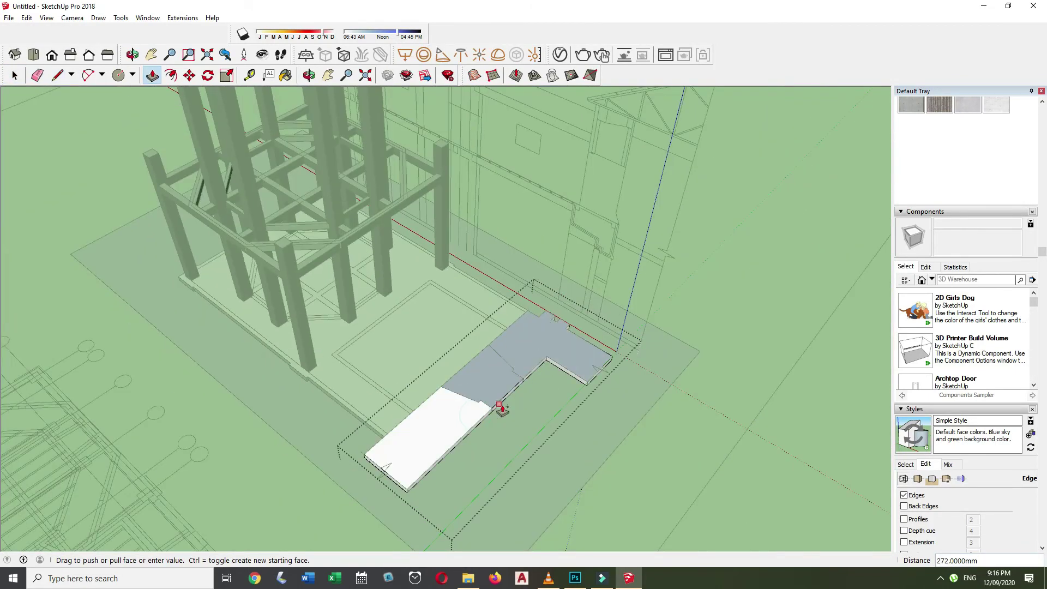
left_click(500, 408)
scroll(501, 408, "down", 3)
scroll(537, 328, "up", 3)
scroll(538, 339, "up", 2)
key("space")
key("Escape")
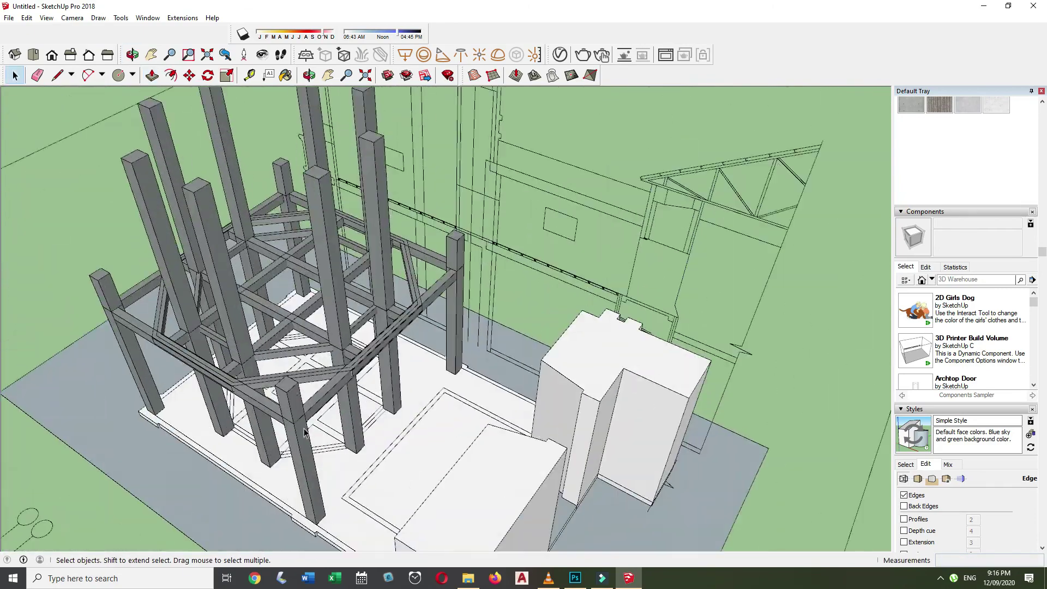
Select a frame beam with the Move tool and orbit around the white blocks.
left_click(304, 433)
key("m")
scroll(380, 282, "up", 3)
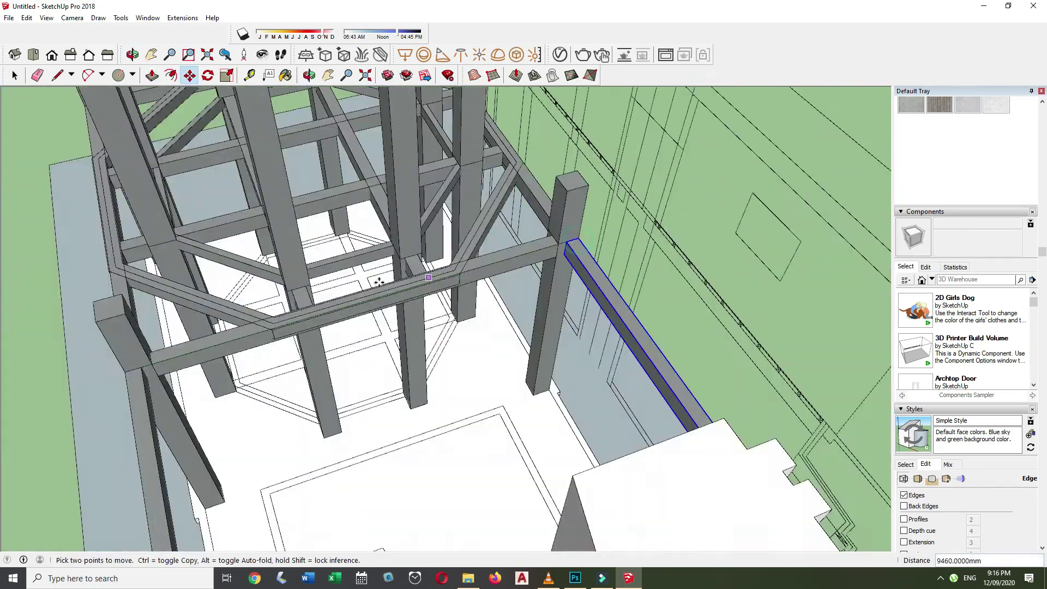
middle_click_drag(379, 282, 355, 276)
scroll(349, 273, "up", 3)
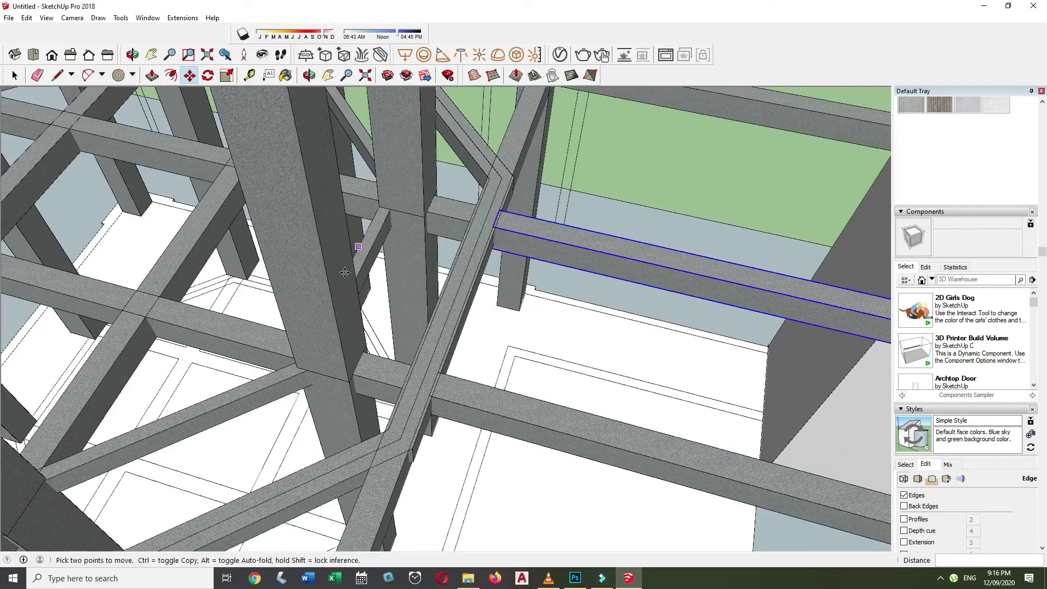
scroll(345, 272, "down", 5)
scroll(365, 473, "up", 3)
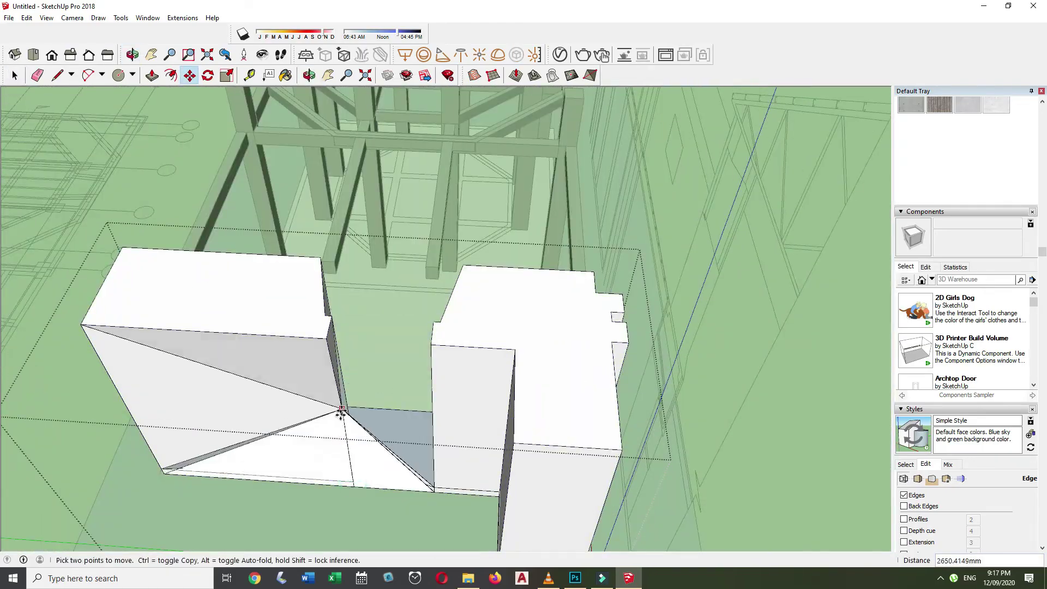
middle_click_drag(334, 386, 316, 394)
scroll(507, 358, "down", 5)
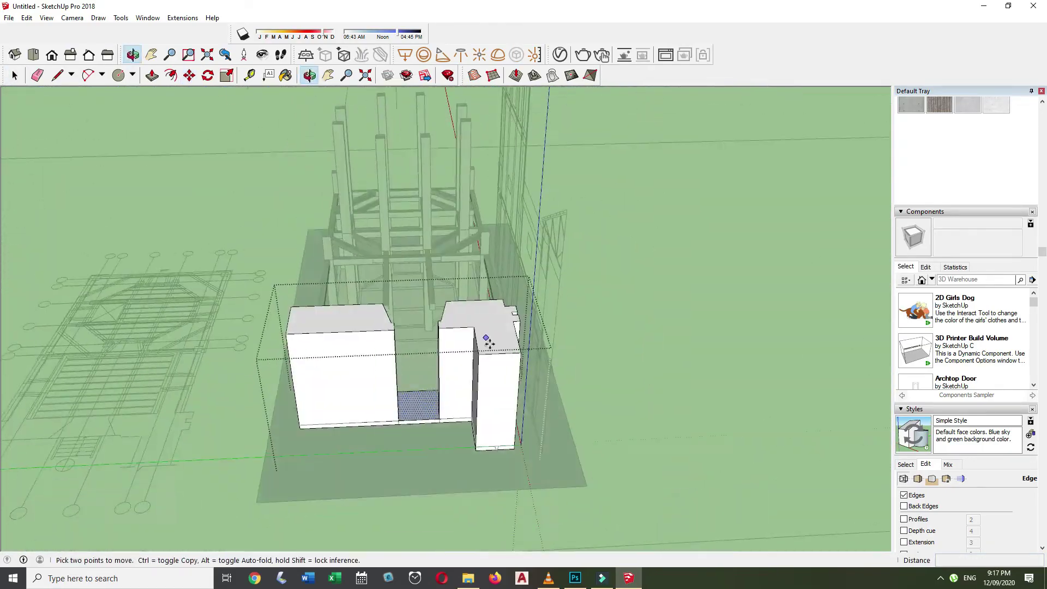
scroll(615, 392, "up", 5)
Start a line at the white block's base, then view the whole column frame.
key("l")
left_click(615, 392)
scroll(614, 391, "down", 1)
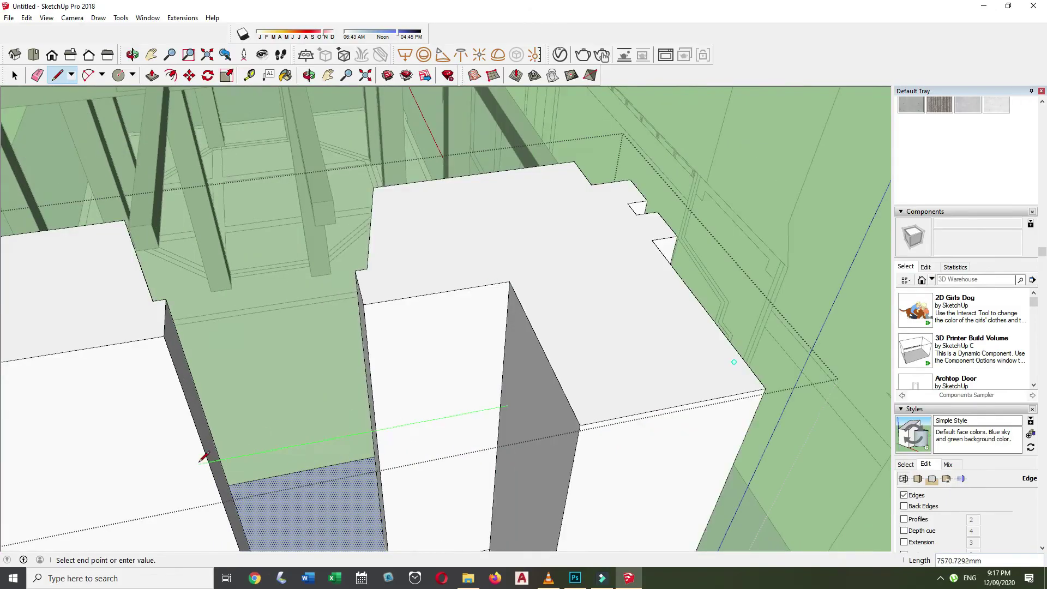
scroll(240, 442, "down", 5)
middle_click_drag(170, 297, 536, 391)
scroll(536, 391, "up", 3)
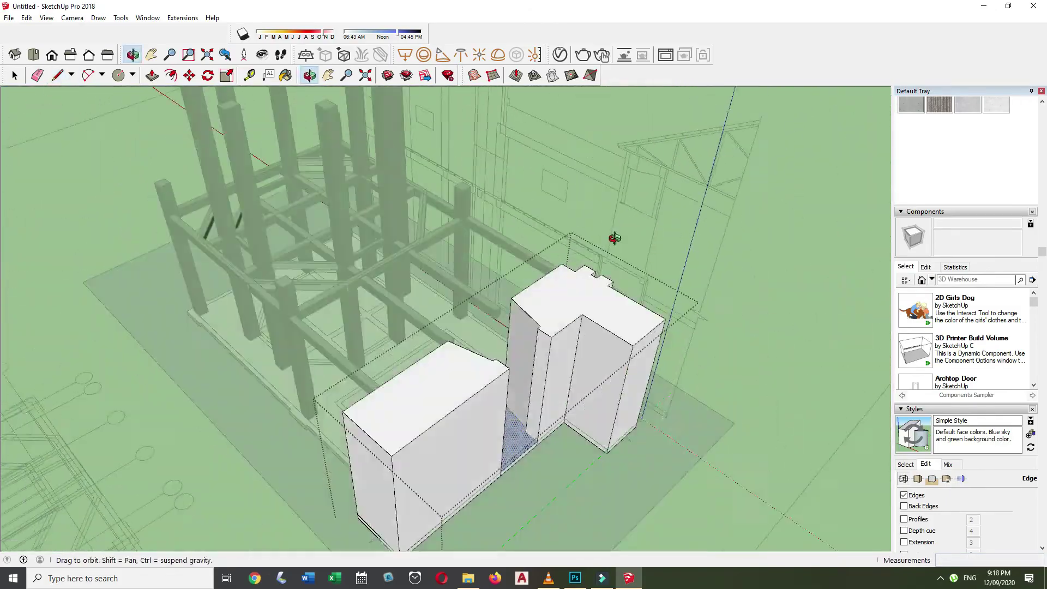
scroll(536, 391, "up", 5)
scroll(480, 442, "down", 3)
Select a frame beam and the inner grid of beams.
key("m")
mouse_move(481, 442)
middle_mouse_down()
mouse_move(493, 398)
mouse_move(686, 288)
middle_mouse_up()
key("space")
scroll(685, 288, "down", 3)
scroll(429, 400, "up", 3)
left_click(428, 399)
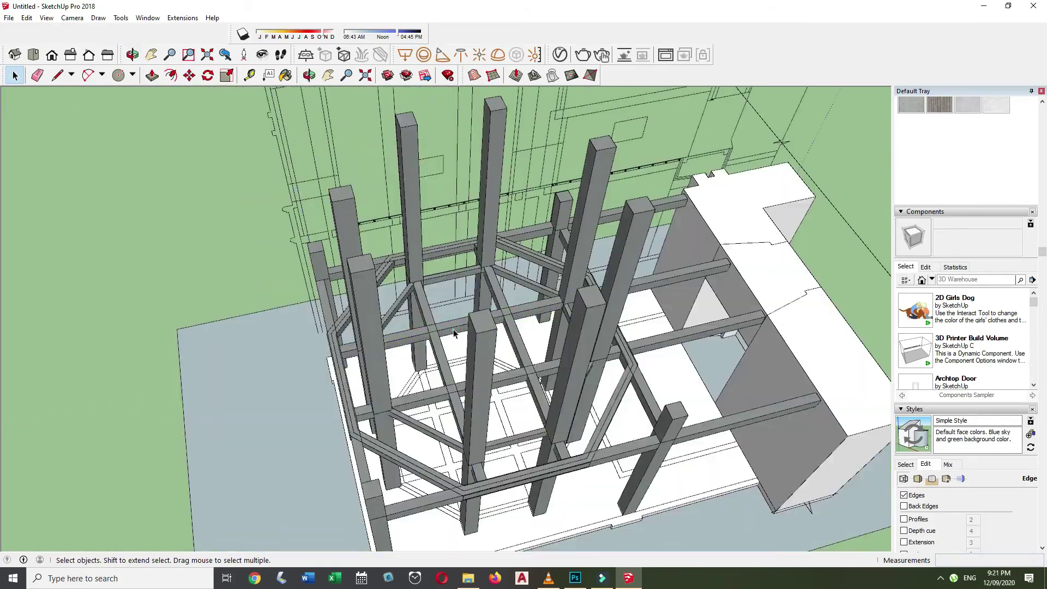
left_click(454, 334)
middle_click_drag(454, 333, 532, 410)
middle_click_drag(598, 346, 545, 382)
Draw a rectangle around the frame base and Push/Pull it up into walls.
key("space")
scroll(491, 382, "down", 3)
key("r")
left_click(392, 506)
mouse_move(530, 471)
middle_mouse_down()
mouse_move(600, 426)
mouse_move(689, 290)
middle_mouse_up()
scroll(676, 415, "up", 5)
left_click(562, 521)
key("p")
left_click(518, 480)
left_click(581, 406)
Return to the Colors material library and inspect the walls and octagonal roof.
key("space")
scroll(345, 374, "down", 3)
mouse_move(344, 374)
middle_mouse_down()
mouse_move(364, 362)
mouse_move(246, 249)
mouse_move(436, 291)
middle_mouse_up()
scroll(364, 361, "up", 3)
scroll(364, 361, "down", 3)
scroll(437, 292, "up", 3)
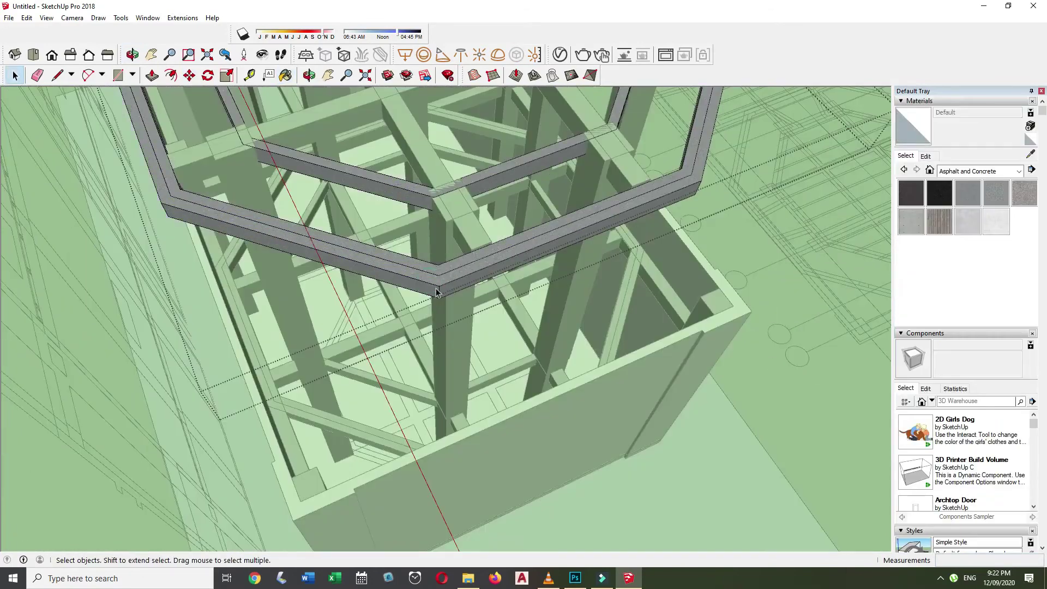
left_click(904, 171)
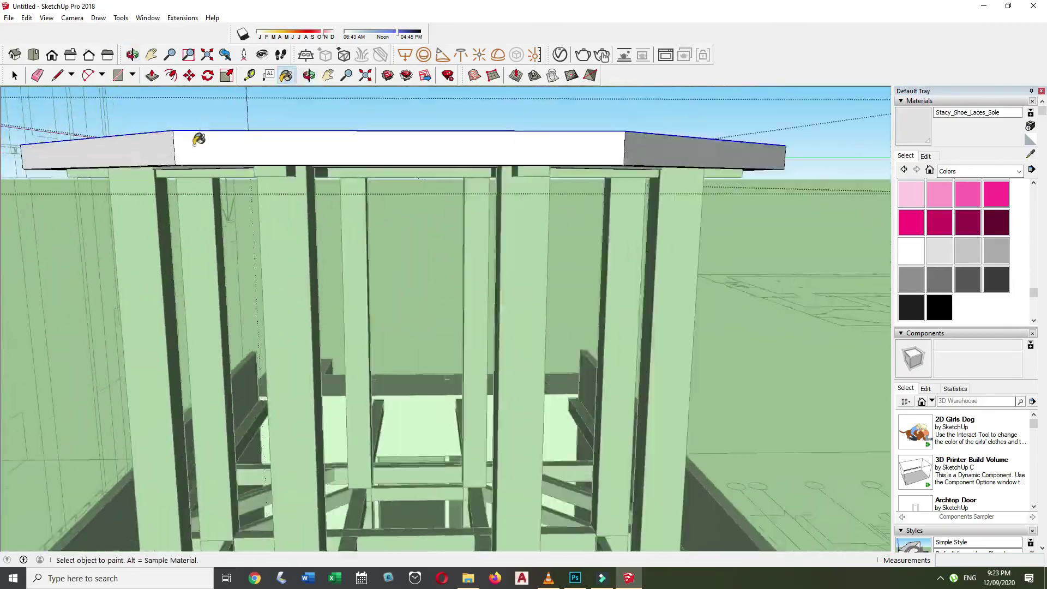
middle_click_drag(354, 255, 402, 304)
key("p")
mouse_move(459, 200)
middle_mouse_down()
mouse_move(307, 418)
mouse_move(552, 442)
middle_mouse_up()
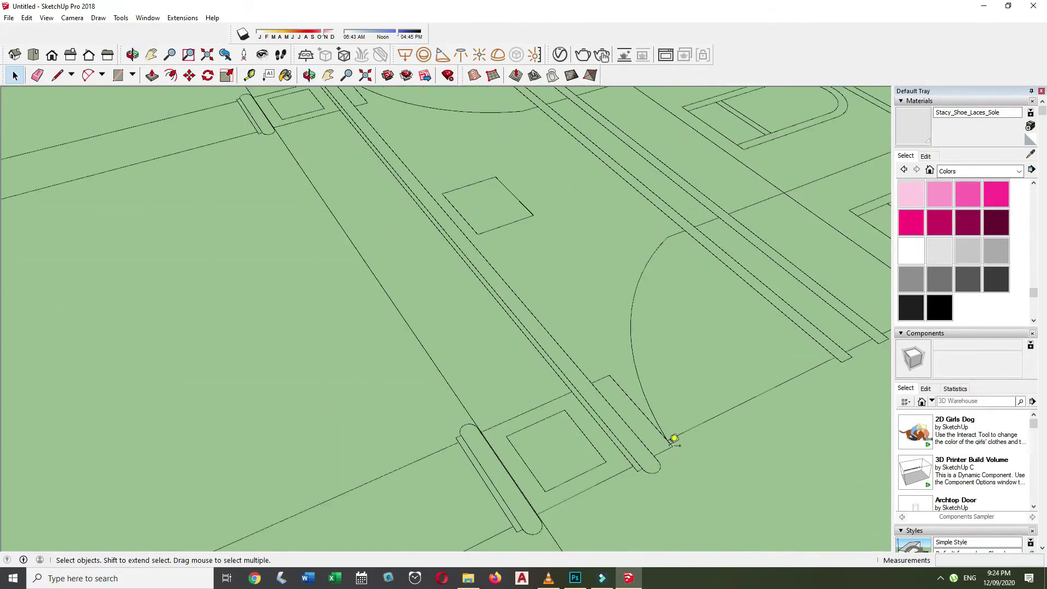
scroll(292, 151, "up", 5)
Draw a 1220 mm dividing line at a wall corner.
key("l")
left_click(267, 209)
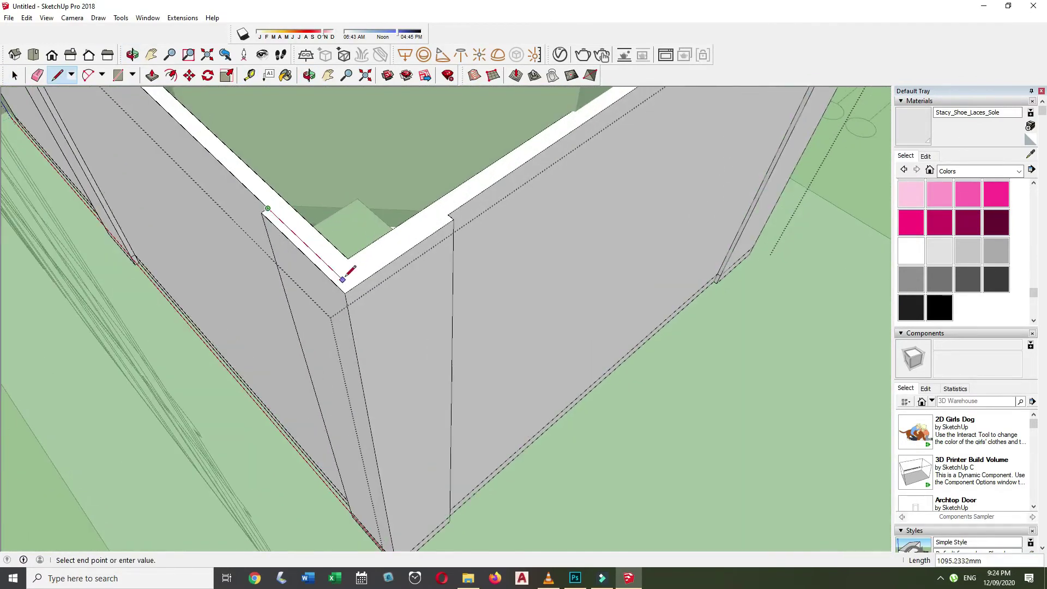
key("e")
mouse_move(449, 214)
middle_mouse_down()
mouse_move(345, 275)
mouse_move(397, 325)
middle_mouse_up()
left_click(347, 284)
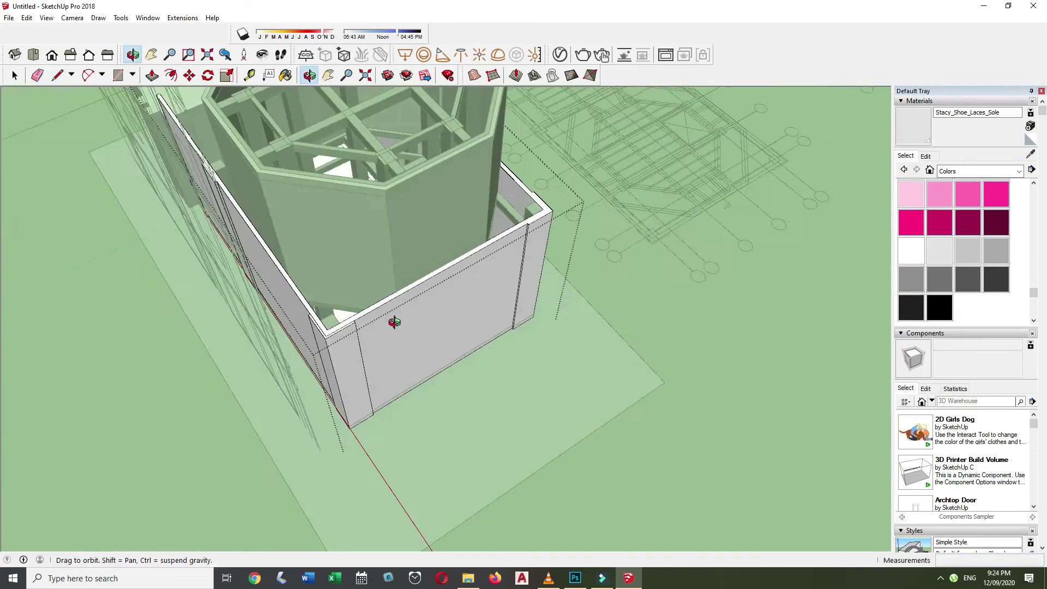
scroll(583, 158, "up", 5)
middle_click_drag(582, 159, 129, 318)
scroll(665, 272, "up", 5)
Start another dividing line on the top of a different wall corner.
middle_click_drag(665, 273, 525, 374)
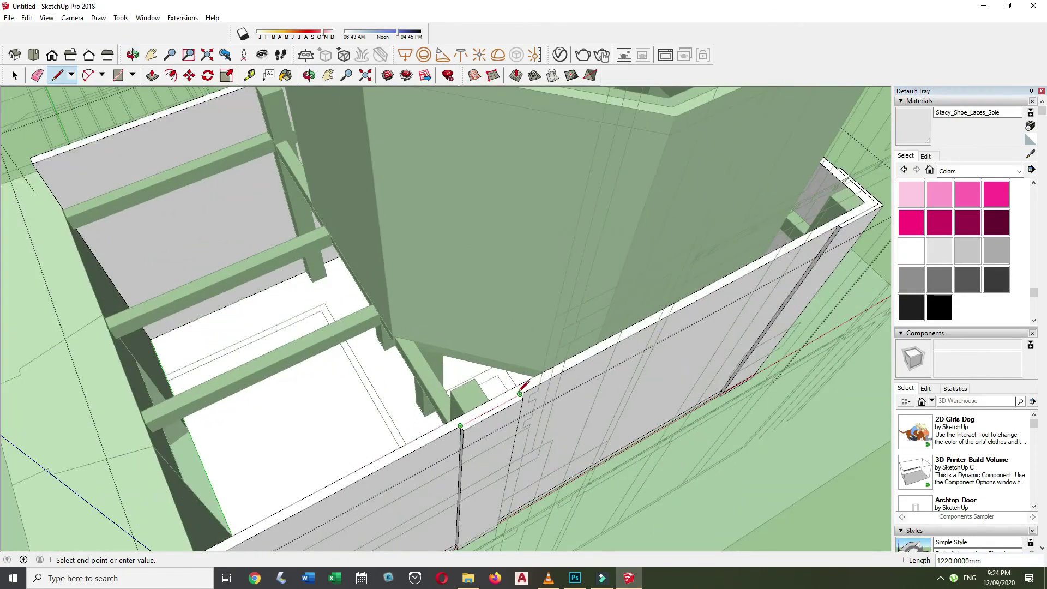
key("p")
middle_click_drag(409, 432, 460, 363)
scroll(390, 420, "up", 3)
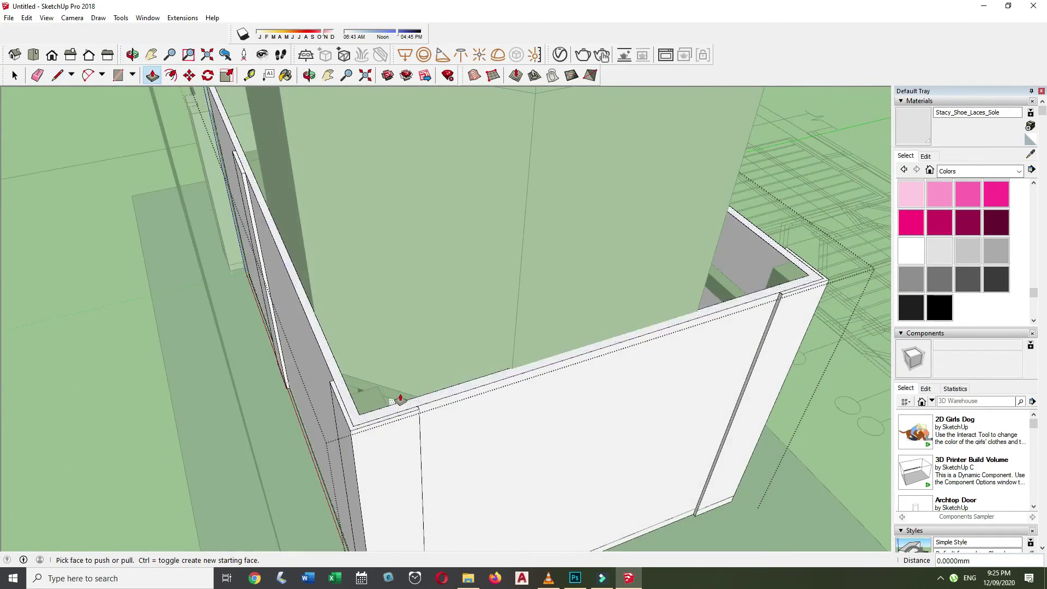
middle_click_drag(400, 401, 311, 452)
middle_click_drag(381, 415, 444, 381)
key("l")
left_click(493, 382)
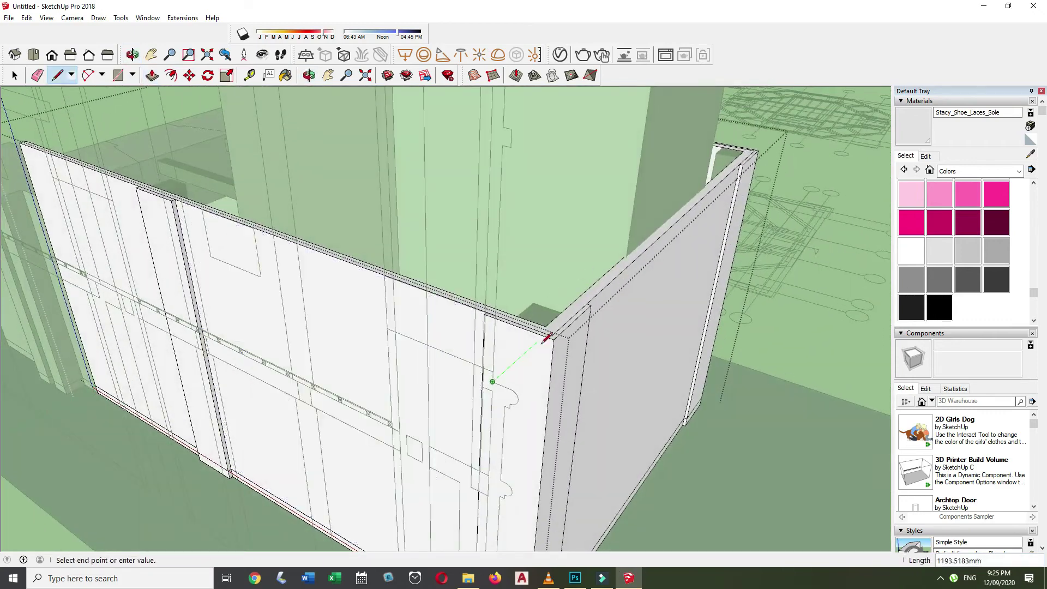
key("space")
Look over the remaining wall corners and zoom out toward the whole tower.
middle_click_drag(554, 398, 382, 327)
scroll(389, 348, "up", 3)
mouse_move(334, 352)
middle_mouse_down()
mouse_move(451, 241)
mouse_move(614, 229)
mouse_move(554, 211)
mouse_move(425, 388)
middle_mouse_up()
scroll(425, 388, "down", 2)
mouse_move(467, 322)
middle_mouse_down()
mouse_move(367, 475)
mouse_move(406, 374)
middle_mouse_up()
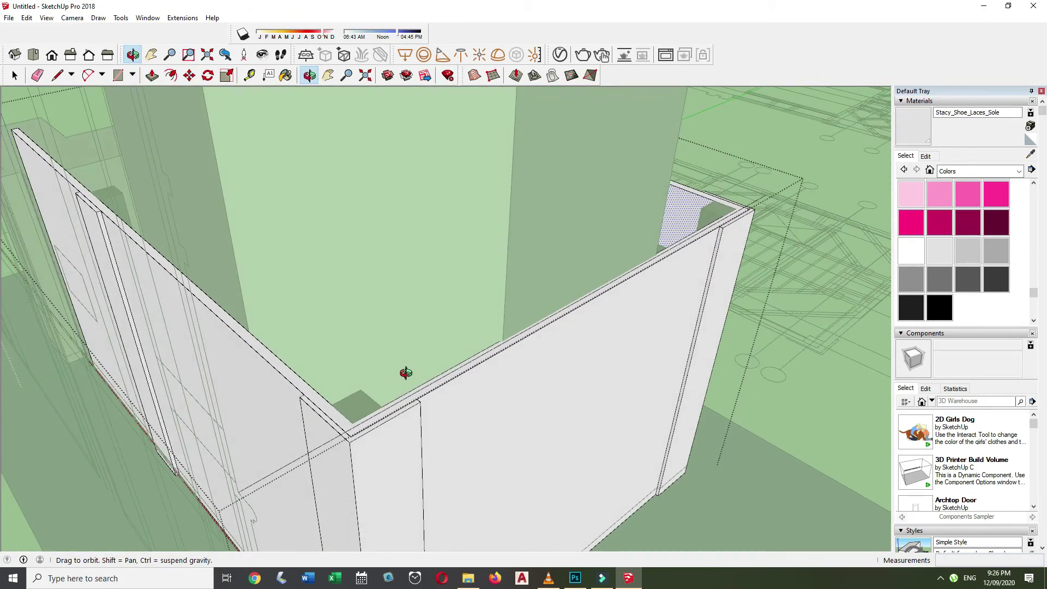
scroll(406, 374, "down", 3)
key("l")
scroll(315, 428, "down", 3)
Draw a 3162 mm line from the tower corner on the plan drawing.
scroll(363, 316, "down", 3)
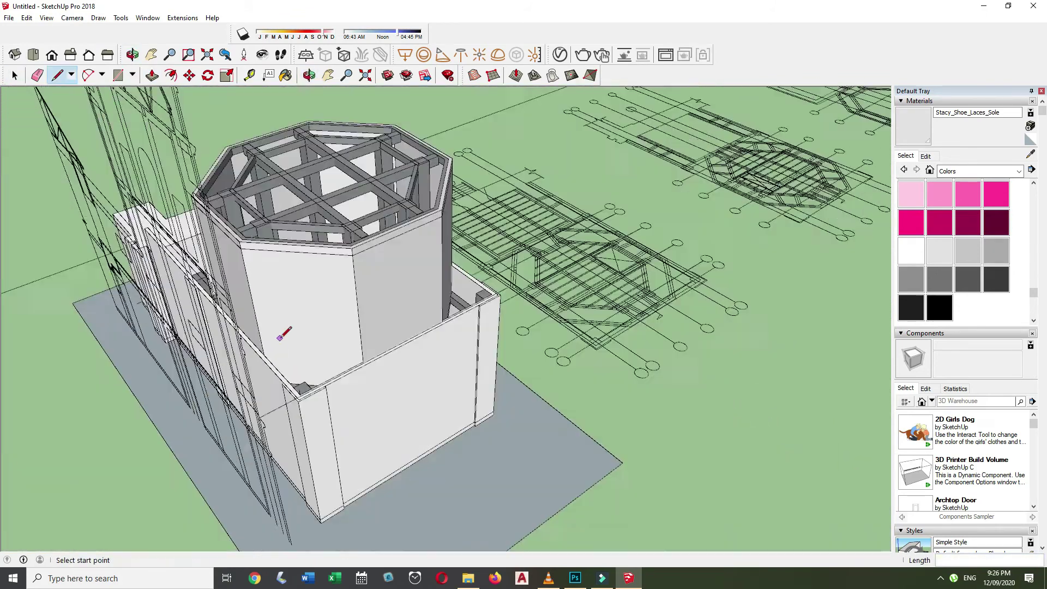
scroll(279, 339, "up", 5)
left_click(558, 377)
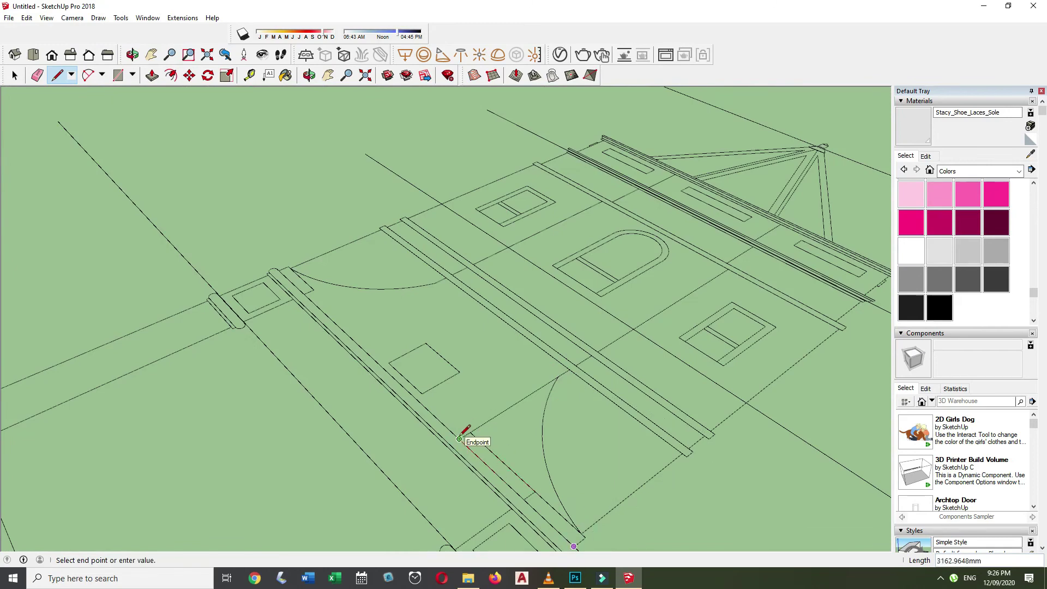
scroll(461, 435, "down", 5)
scroll(600, 354, "up", 2)
scroll(322, 261, "up", 5)
type("3162")
scroll(289, 248, "down", 2)
scroll(554, 393, "down", 5)
scroll(604, 356, "up", 4)
scroll(576, 390, "down", 2)
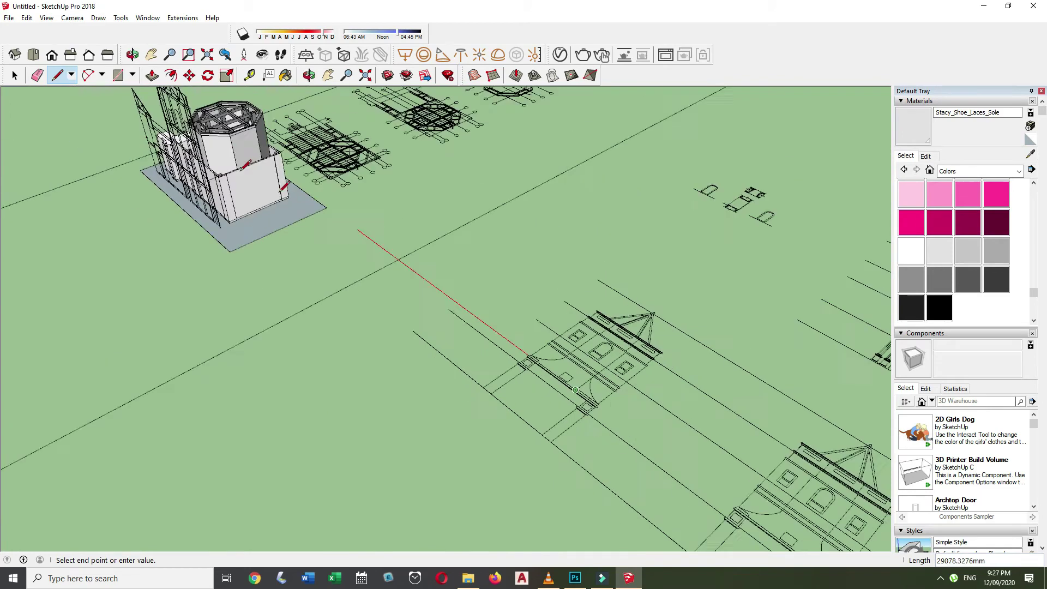
scroll(245, 175, "up", 5)
scroll(327, 306, "up", 2)
scroll(158, 216, "down", 2)
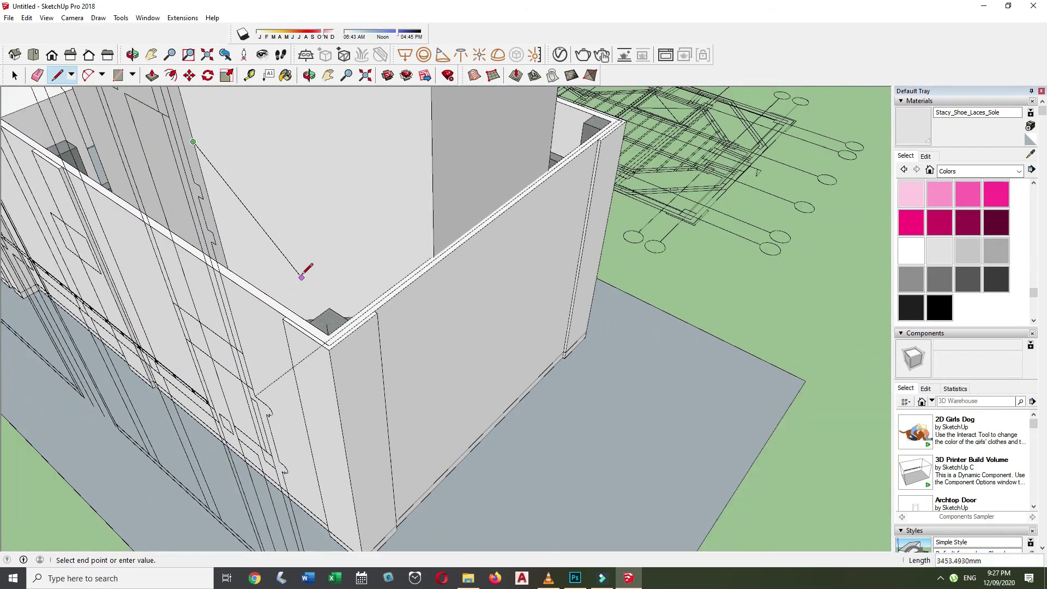
Draw the arc that defines the concave curve of the corner flare.
left_click(192, 138)
scroll(434, 258, "up", 3)
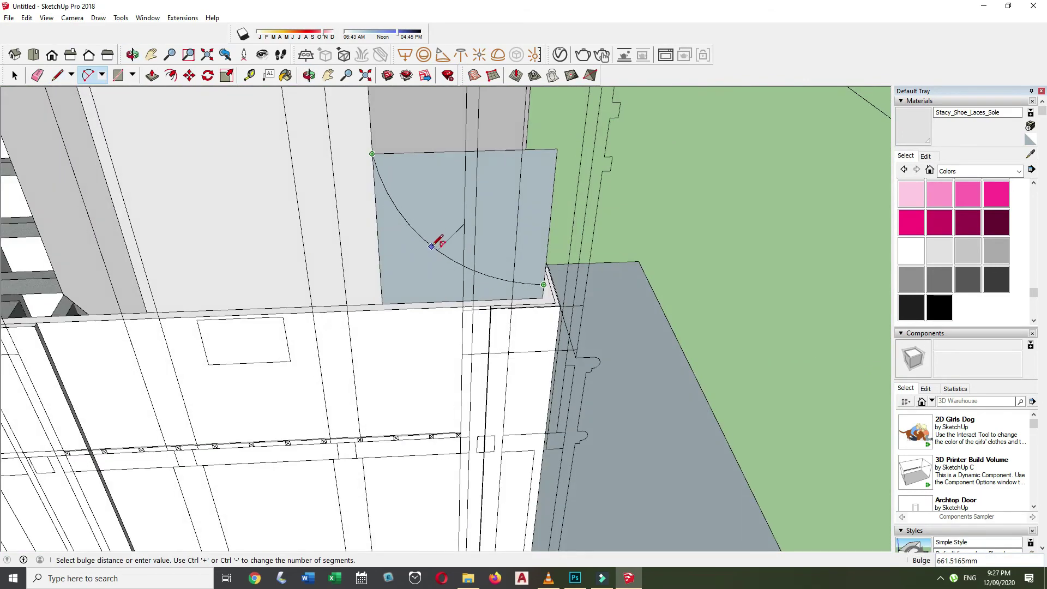
scroll(440, 186, "up", 1)
left_click(457, 202)
key("space")
Select the new curved face and orbit in close to it.
scroll(597, 304, "down", 10)
scroll(456, 335, "up", 3)
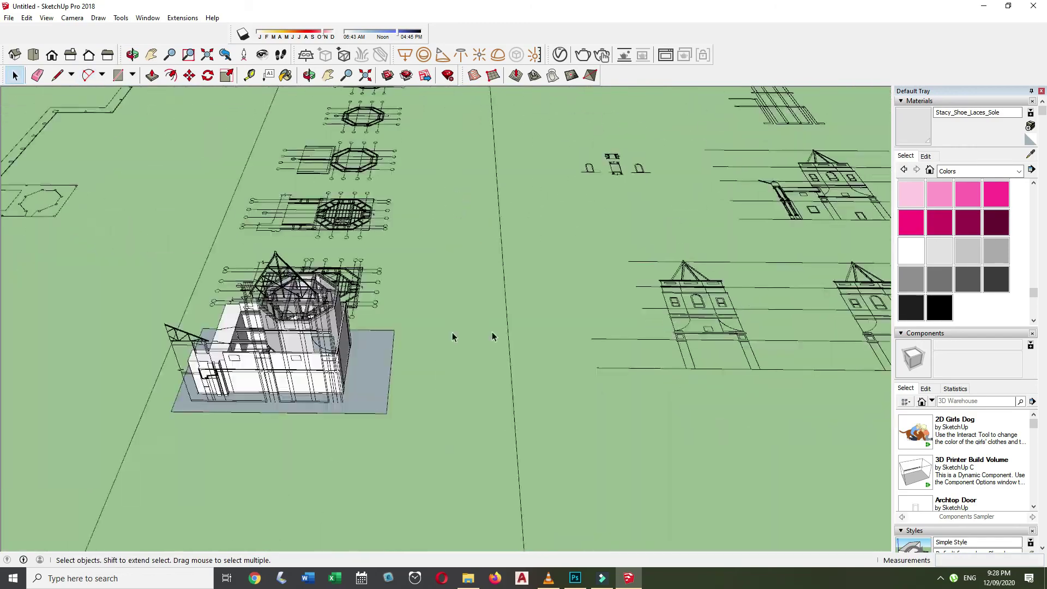
scroll(381, 350, "up", 3)
scroll(317, 369, "up", 3)
left_click(317, 369)
scroll(327, 306, "up", 3)
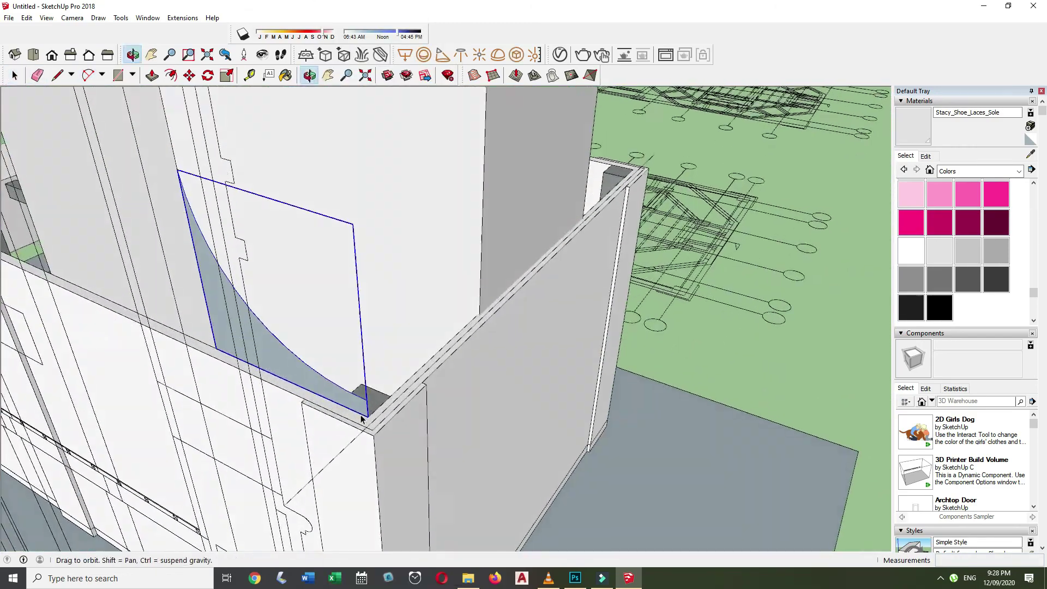
scroll(272, 338, "down", 10)
scroll(253, 355, "up", 10)
key("q")
scroll(303, 362, "up", 5)
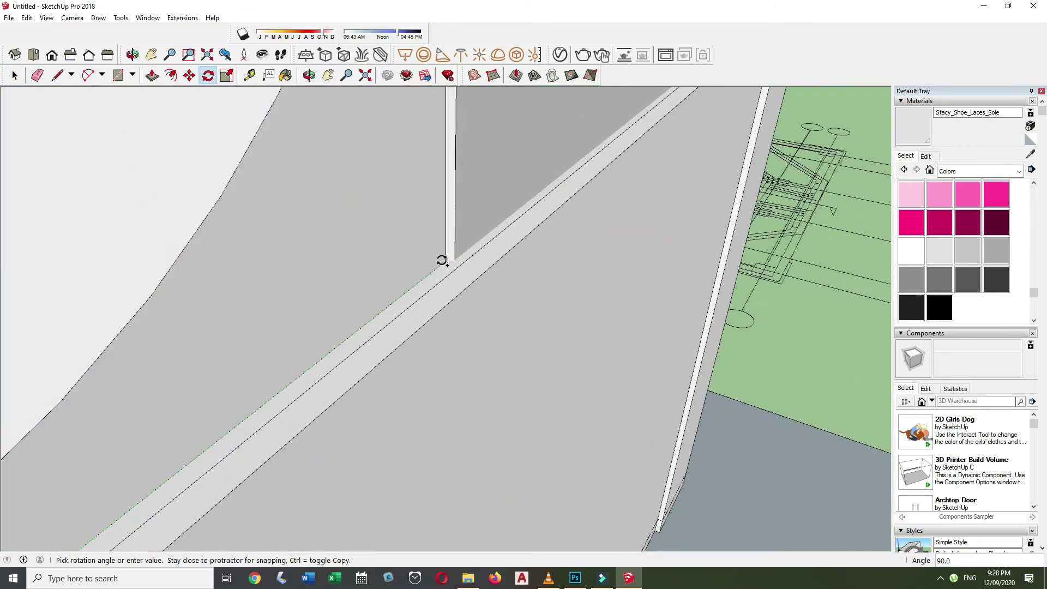
middle_click_drag(442, 259, 309, 304)
scroll(347, 447, "down", 5)
key("space")
middle_click_drag(346, 448, 437, 343)
scroll(419, 420, "up", 5)
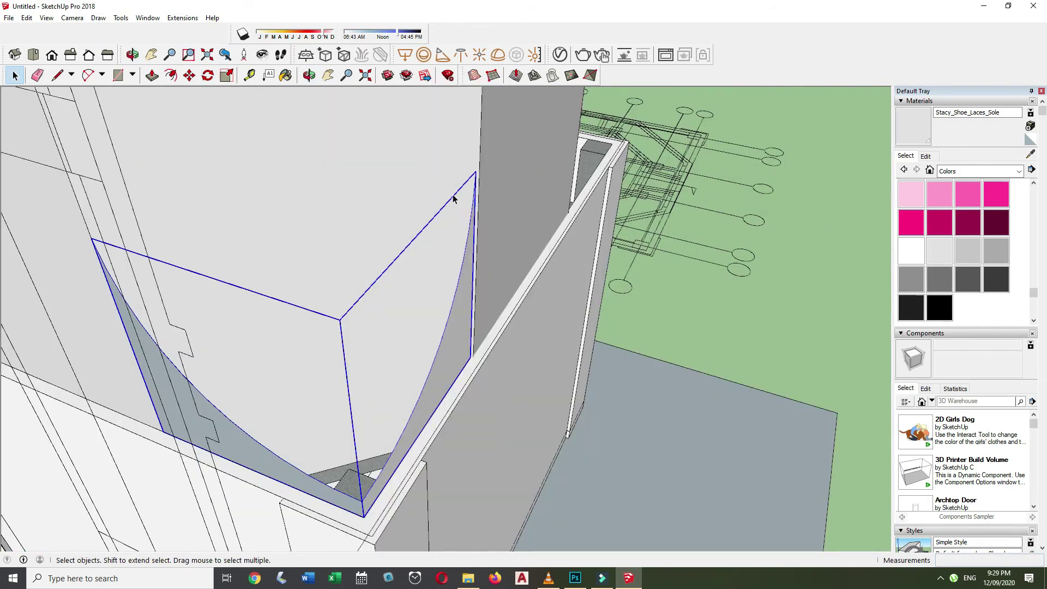
Open the curved face's context options and orbit around the curved faces.
right_click(131, 114)
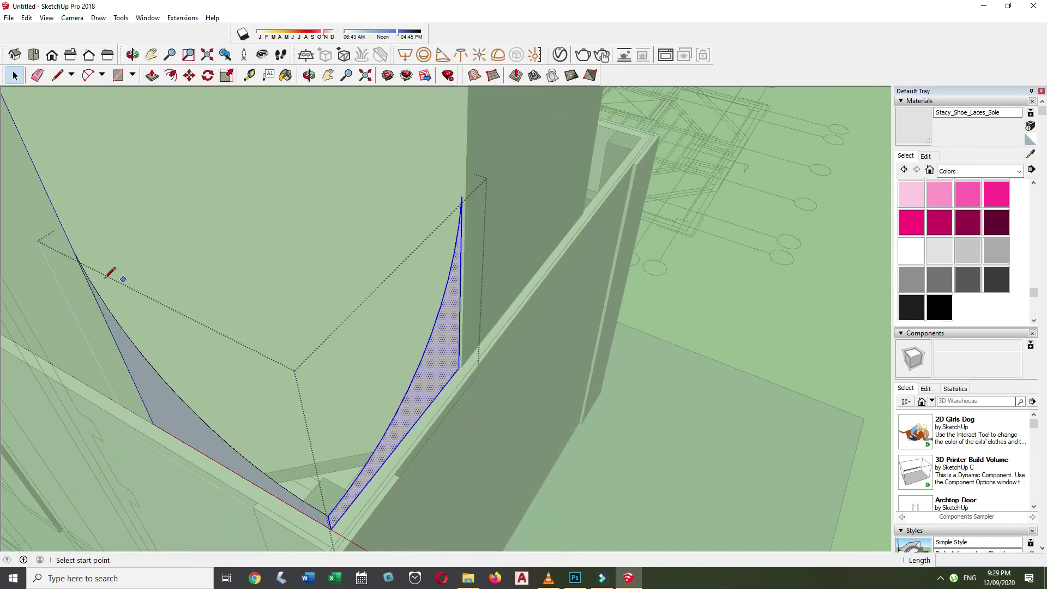
key("l")
left_click(107, 273)
mouse_move(316, 207)
middle_mouse_down()
mouse_move(563, 217)
mouse_move(515, 249)
middle_mouse_up()
mouse_move(180, 400)
middle_mouse_down()
mouse_move(440, 206)
mouse_move(210, 319)
middle_mouse_up()
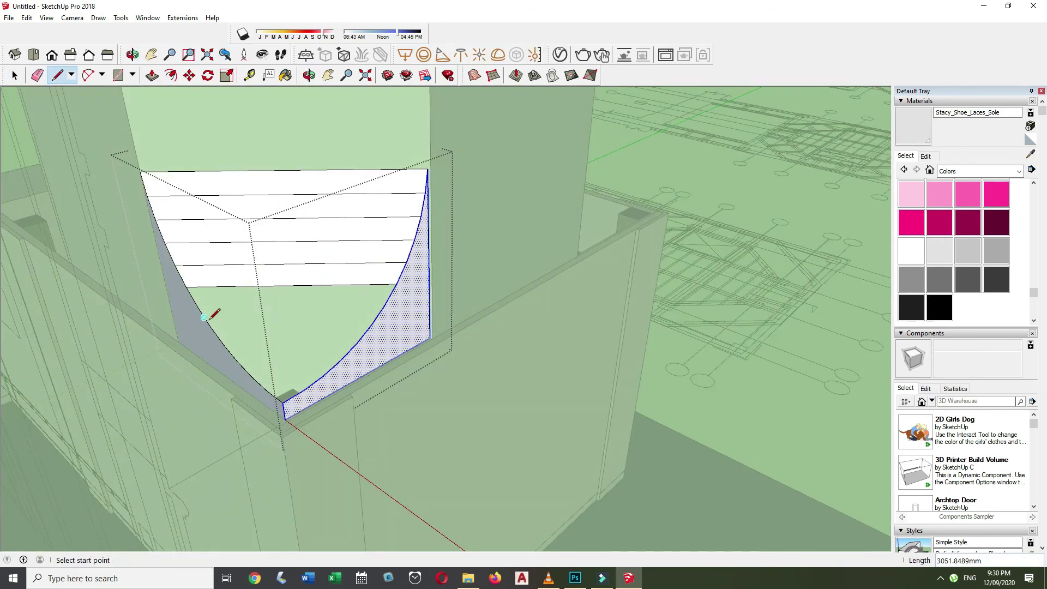
key("space")
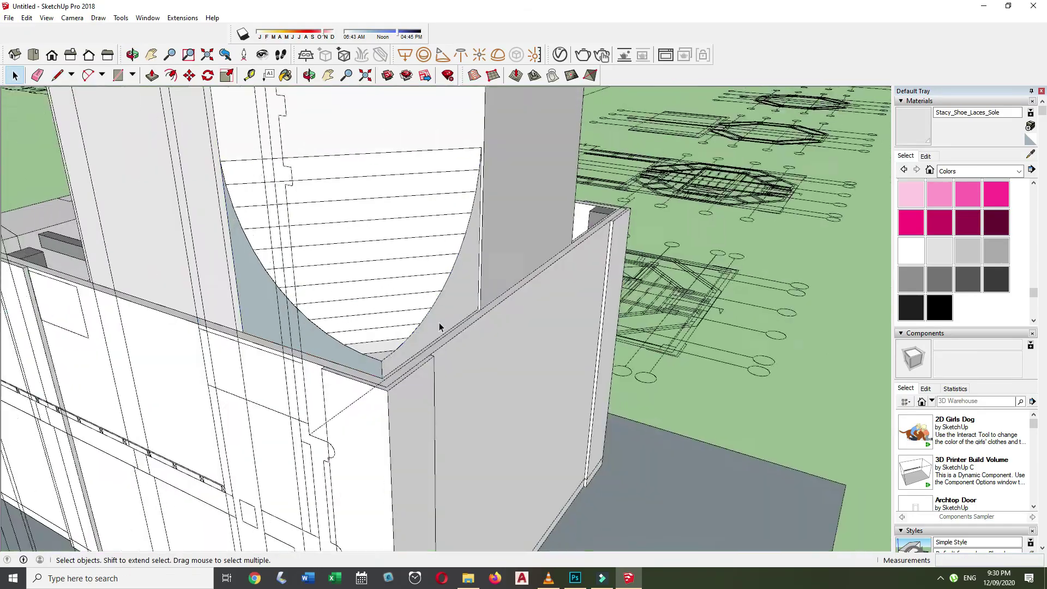
middle_click_drag(325, 373, 490, 369)
Push/Pull the lower wall face to form the 150 mm curved infill.
key("p")
scroll(481, 360, "up", 2)
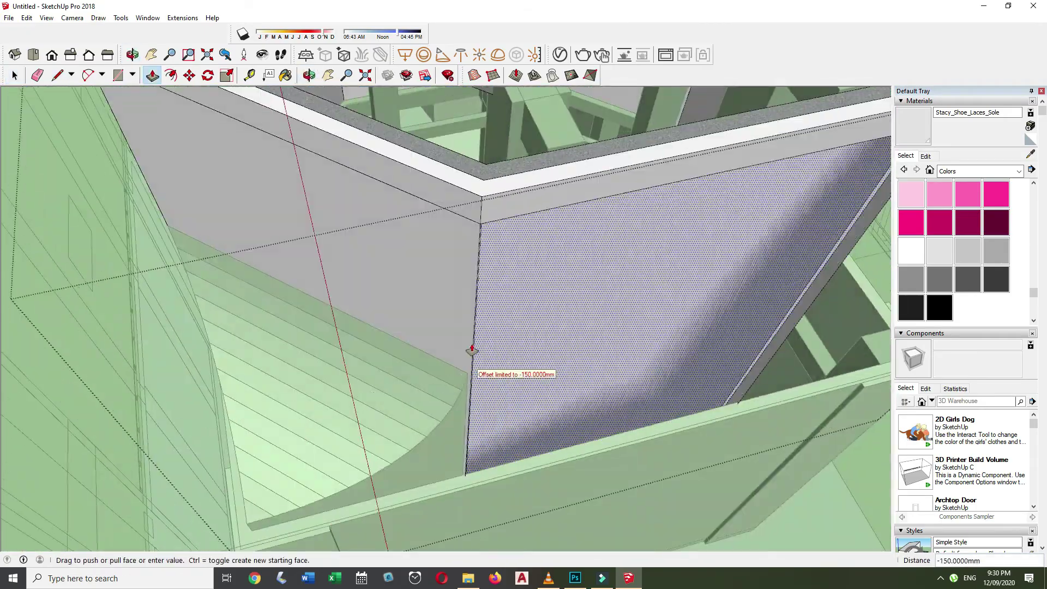
scroll(486, 250, "down", 3)
scroll(487, 250, "down", 10)
key("space")
scroll(707, 405, "up", 3)
middle_click_drag(707, 405, 222, 433)
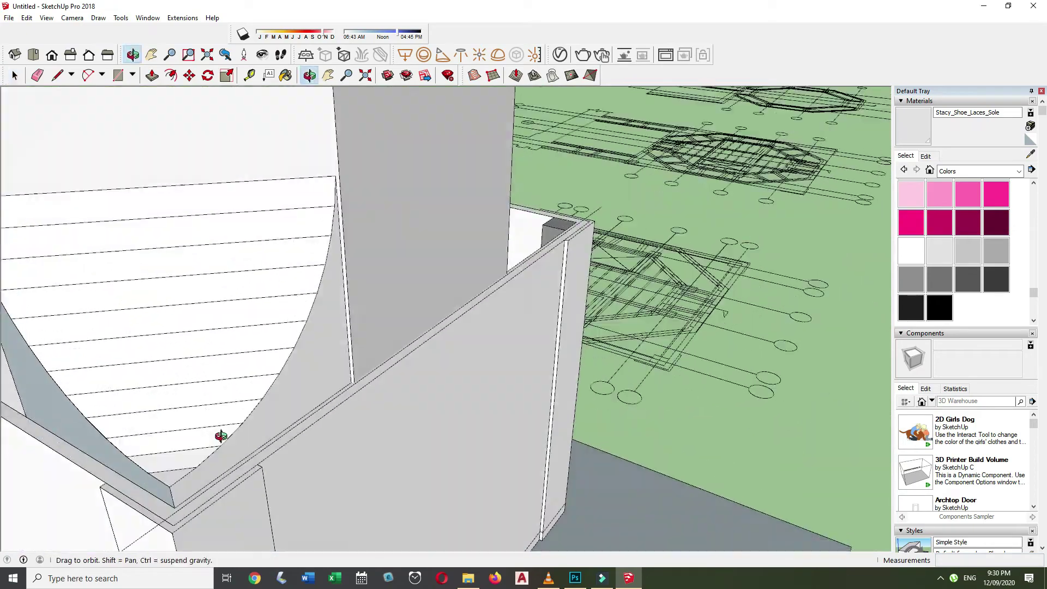
scroll(347, 428, "up", 3)
scroll(341, 397, "up", 2)
middle_click_drag(342, 398, 345, 309)
scroll(395, 323, "down", 3)
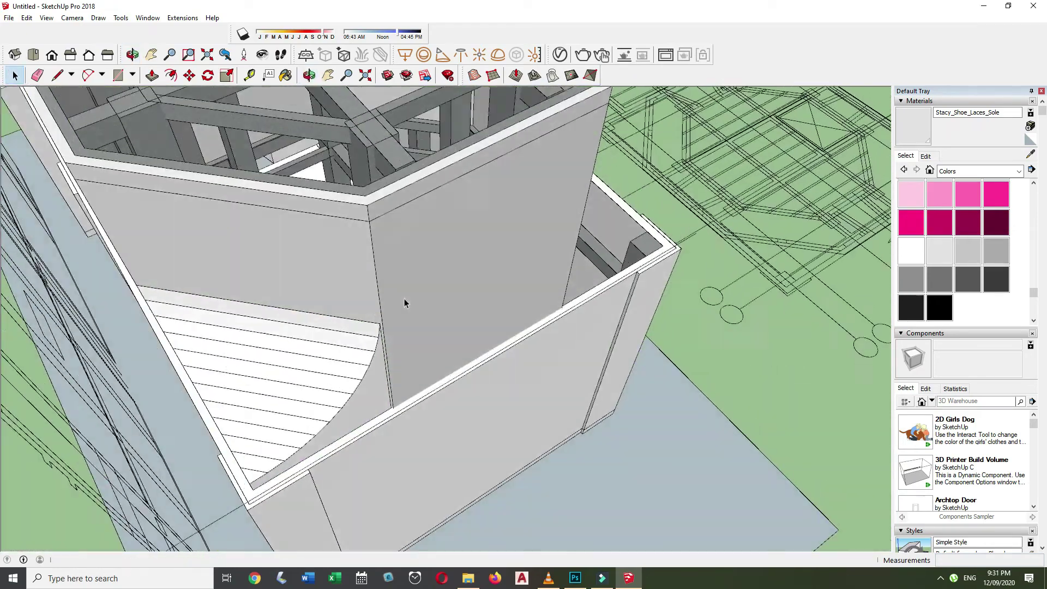
key("p")
scroll(391, 241, "up", 3)
scroll(346, 262, "up", 2)
scroll(346, 262, "down", 3)
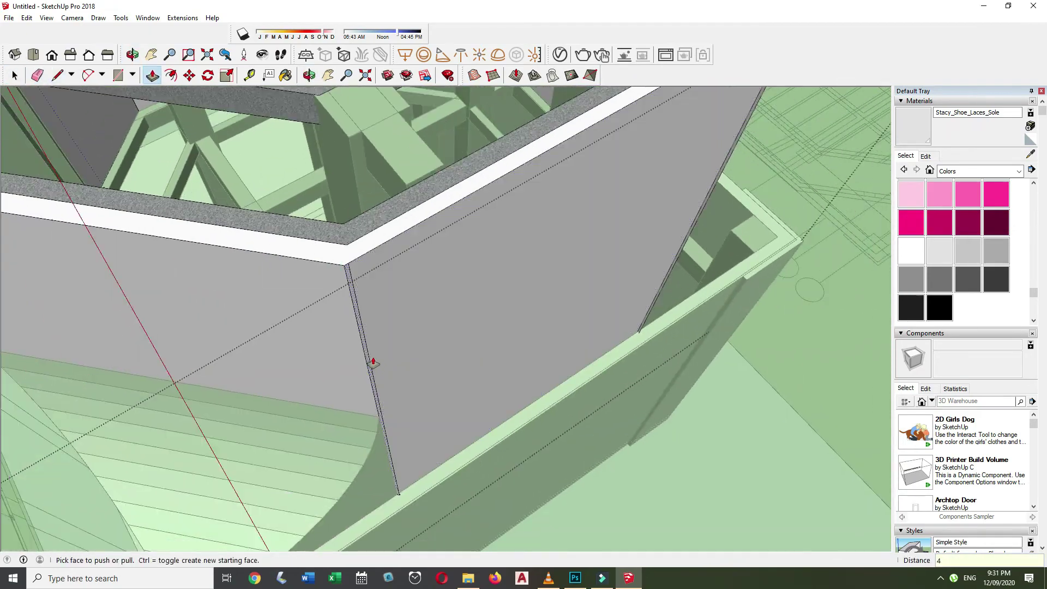
scroll(420, 463, "up", 3)
scroll(382, 475, "down", 3)
scroll(381, 476, "up", 3)
left_click(374, 465)
Open context menus on several faces of the curved flared piece.
key("space")
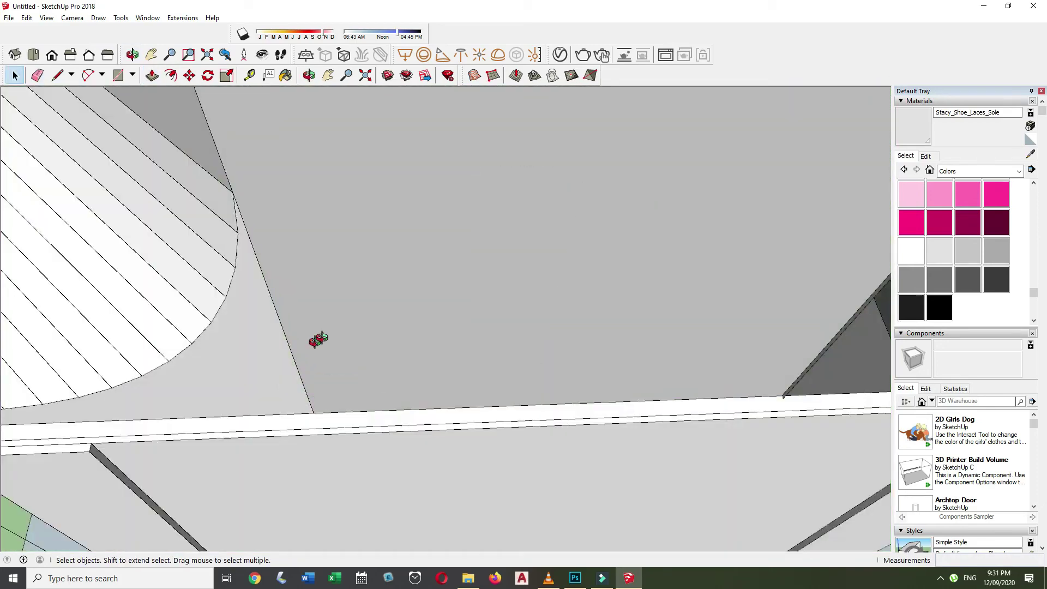
scroll(327, 327, "down", 3)
right_click(319, 207)
right_click(334, 229)
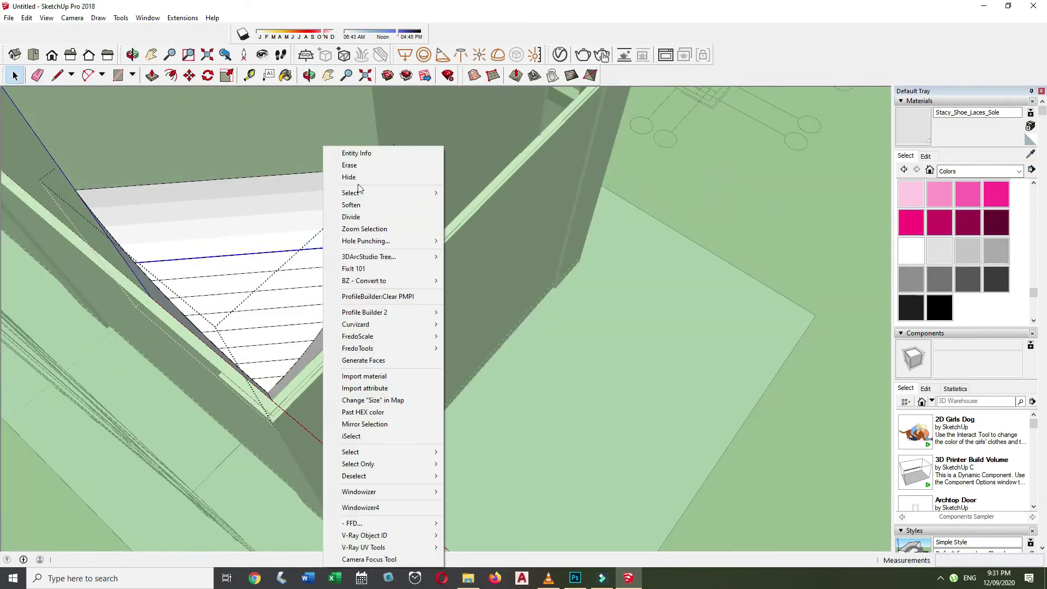
right_click(321, 218)
right_click(295, 207)
right_click(278, 191)
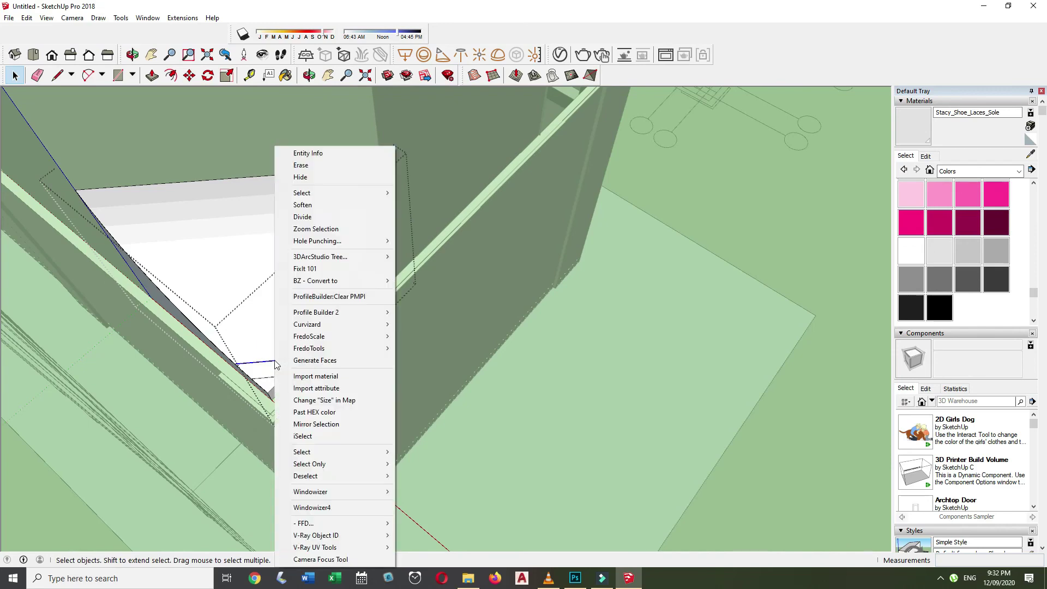
scroll(257, 326, "up", 3)
right_click(258, 327)
scroll(385, 454, "down", 3)
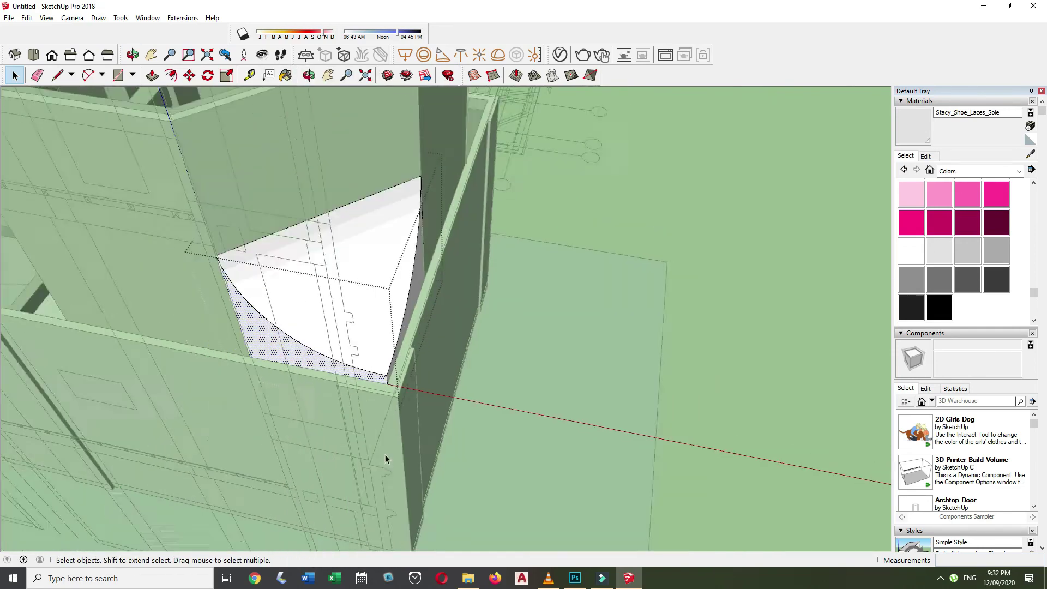
middle_click_drag(385, 454, 334, 457)
scroll(341, 392, "up", 3)
Orbit around the wall ledge corners while switching between Move and Push/Pull.
key("m")
mouse_move(340, 392)
middle_mouse_down()
mouse_move(470, 208)
mouse_move(537, 199)
middle_mouse_up()
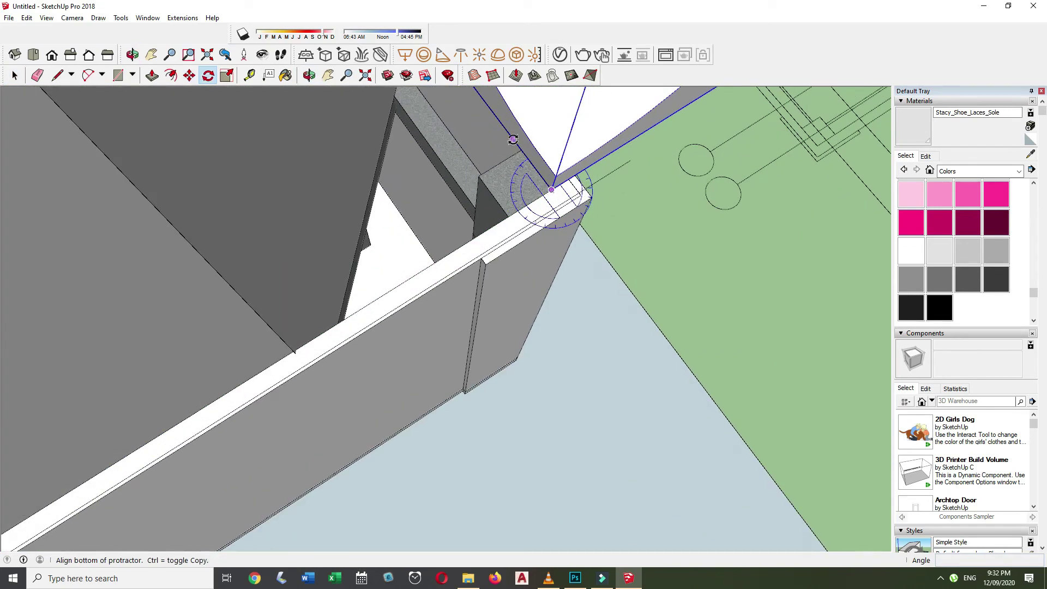
scroll(369, 240, "up", 3)
scroll(410, 358, "up", 3)
scroll(284, 273, "up", 2)
scroll(284, 273, "down", 5)
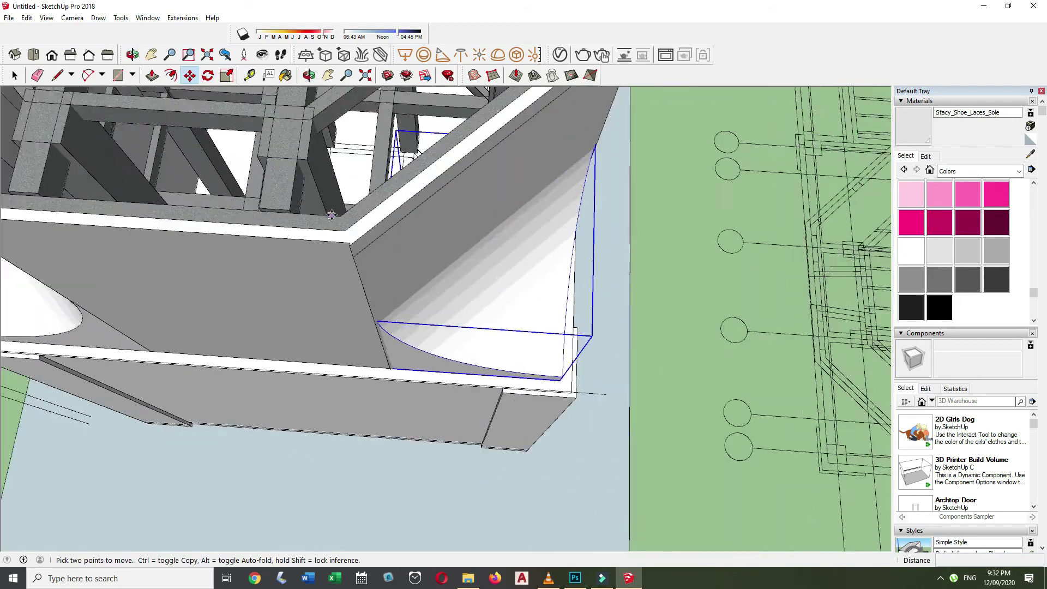
middle_click_drag(284, 273, 420, 262)
key("p")
scroll(420, 358, "up", 3)
scroll(420, 358, "down", 5)
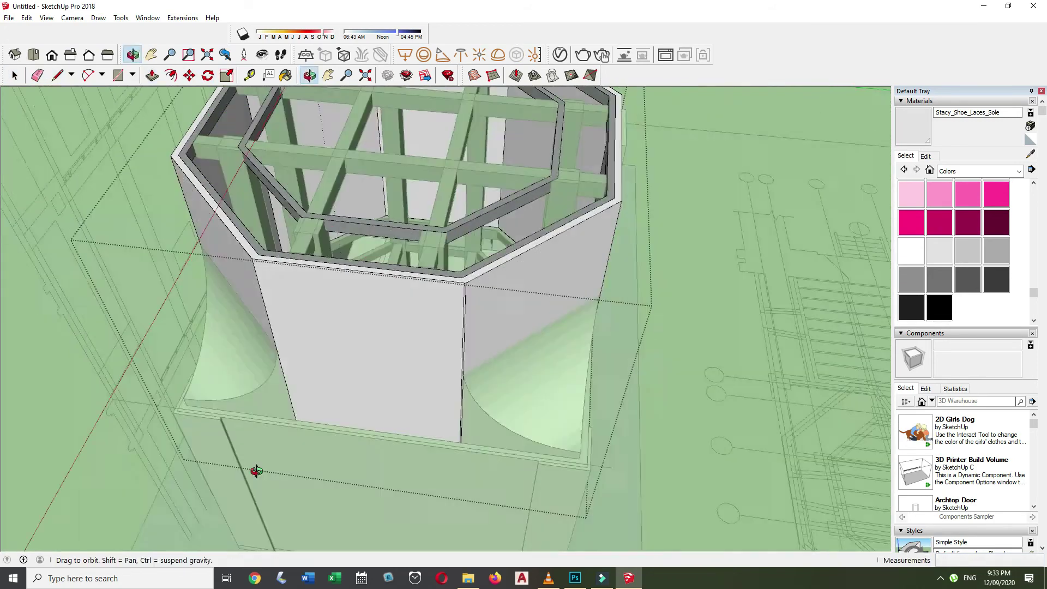
middle_click_drag(252, 469, 325, 330)
Orbit out to a low side view of the whole tower, then back in close.
key("m")
scroll(368, 470, "up", 5)
key("space")
scroll(368, 471, "down", 5)
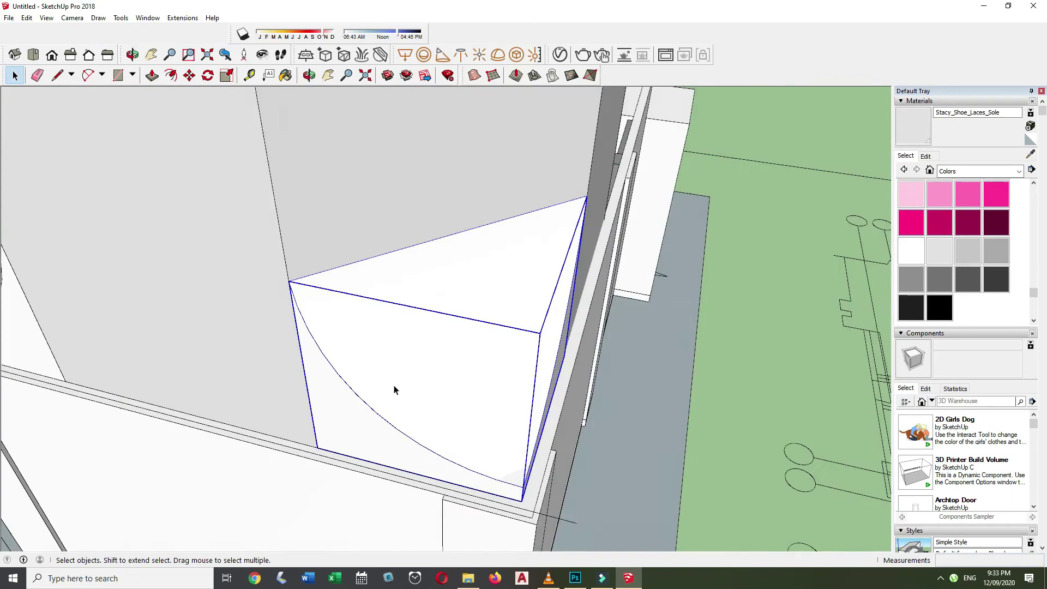
middle_click_drag(393, 390, 458, 440)
scroll(458, 439, "up", 3)
scroll(229, 288, "up", 2)
scroll(230, 288, "down", 5)
mouse_move(229, 288)
middle_mouse_down()
mouse_move(395, 140)
mouse_move(386, 374)
middle_mouse_up()
scroll(386, 374, "up", 3)
scroll(519, 300, "down", 5)
middle_click_drag(424, 279, 382, 235)
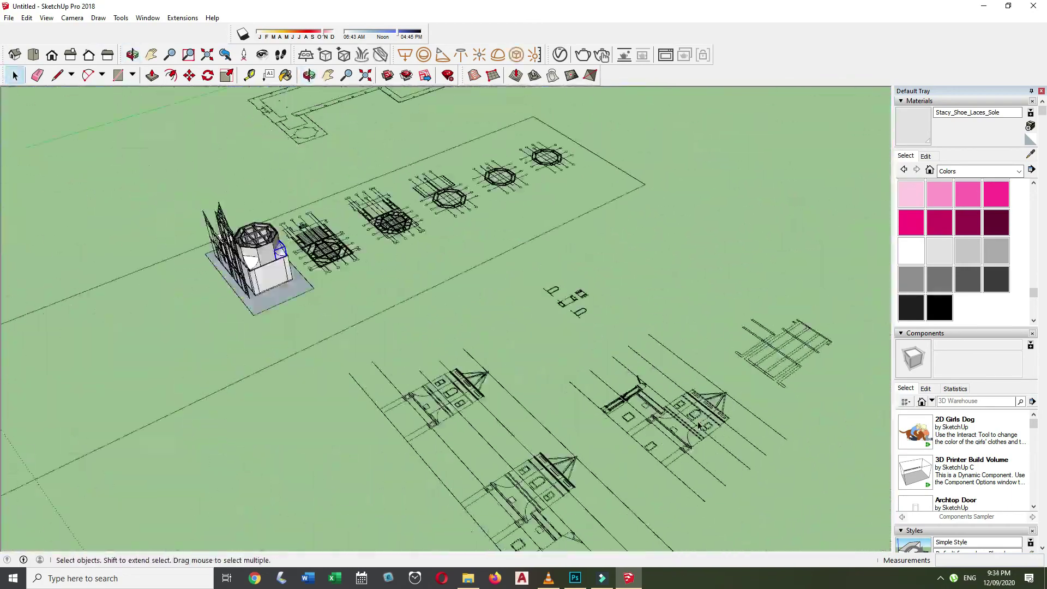
scroll(262, 262, "up", 5)
key("m")
mouse_move(327, 273)
middle_mouse_down()
mouse_move(360, 331)
mouse_move(312, 266)
middle_mouse_up()
scroll(360, 330, "down", 2)
key("space")
scroll(312, 266, "up", 3)
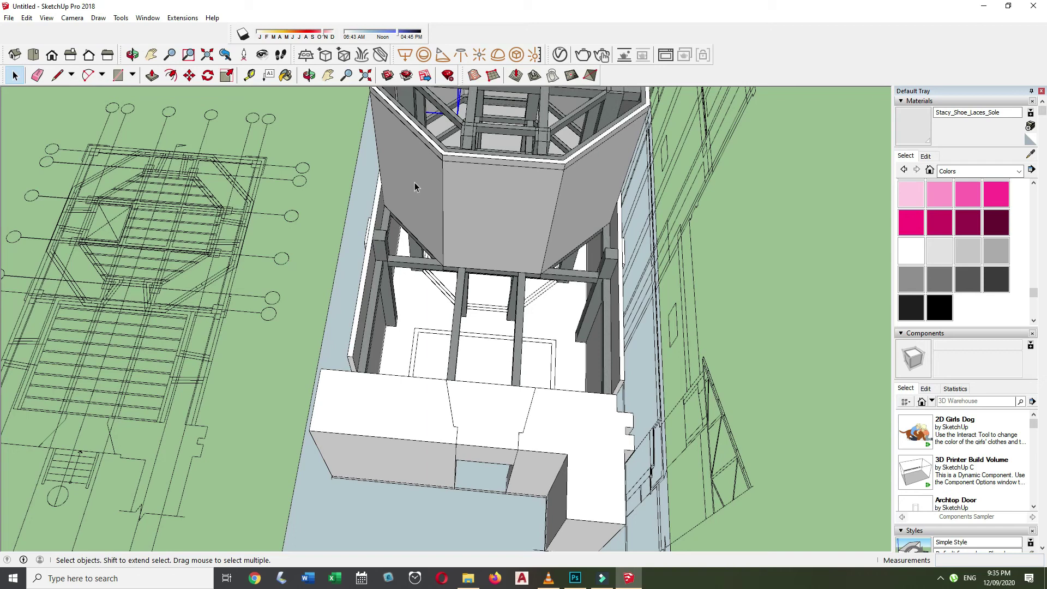
Open a timber column group for editing and orbit around it.
scroll(414, 186, "down", 5)
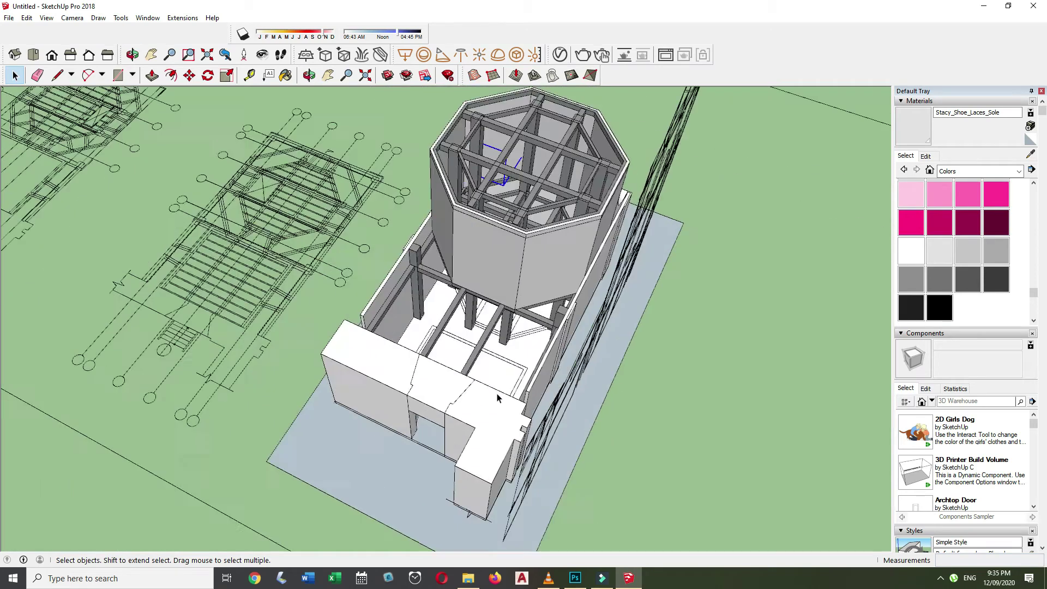
scroll(334, 227, "up", 8)
double_click(360, 218)
middle_click_drag(393, 175, 405, 243)
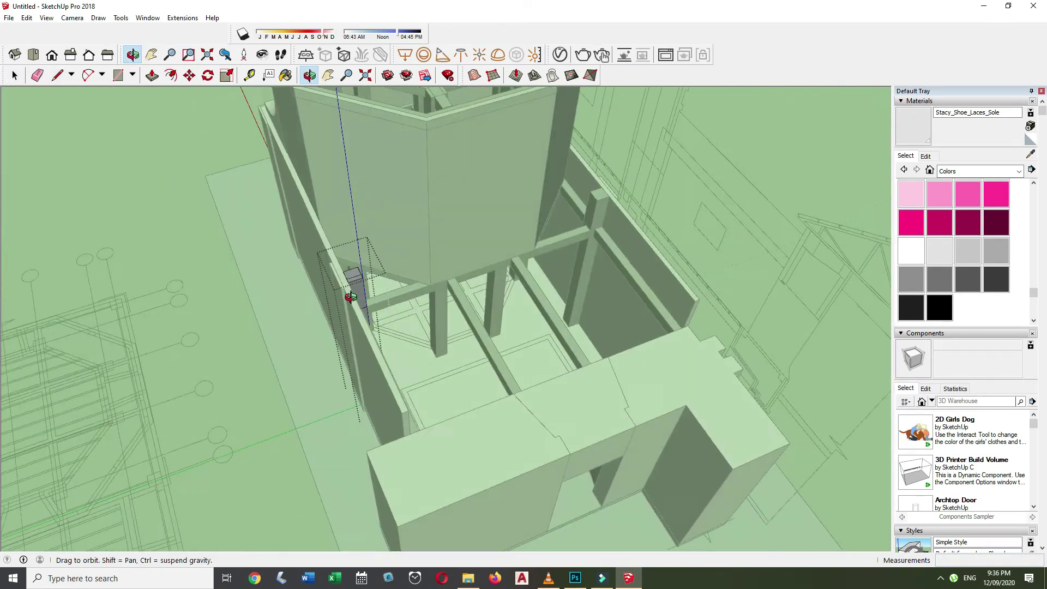
Pull a column top upward to lengthen the timber post.
scroll(322, 235, "up", 2)
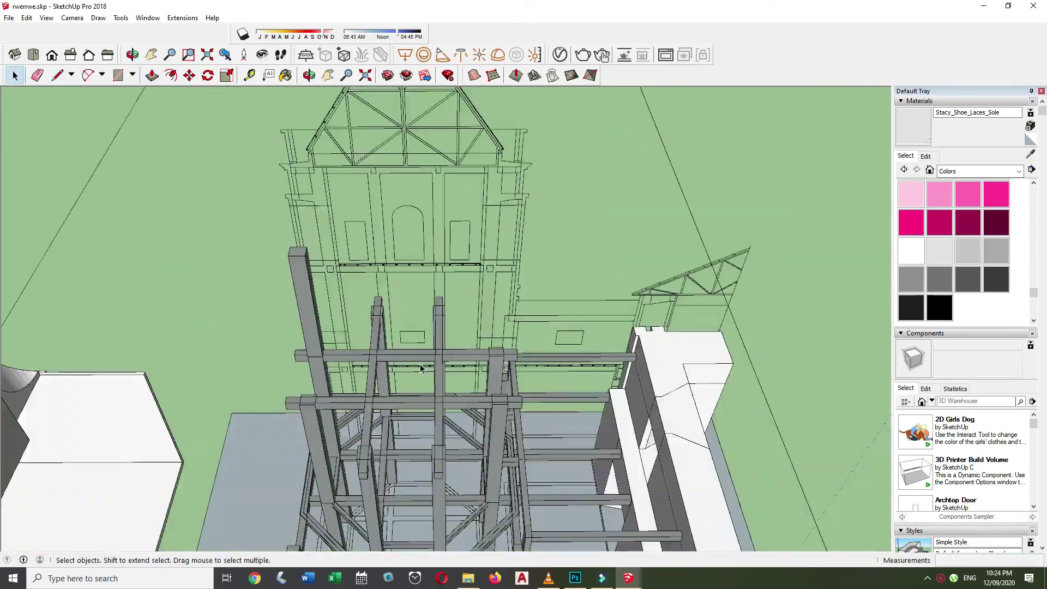
middle_click_drag(423, 367, 144, 454)
scroll(354, 267, "up", 5)
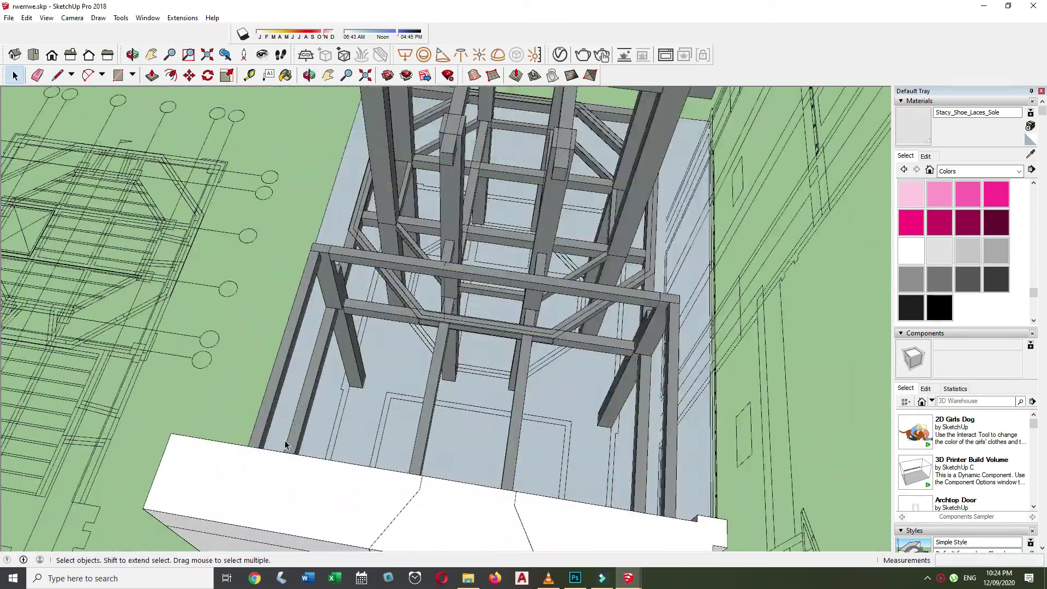
scroll(355, 267, "up", 4)
key("r")
right_click(363, 284)
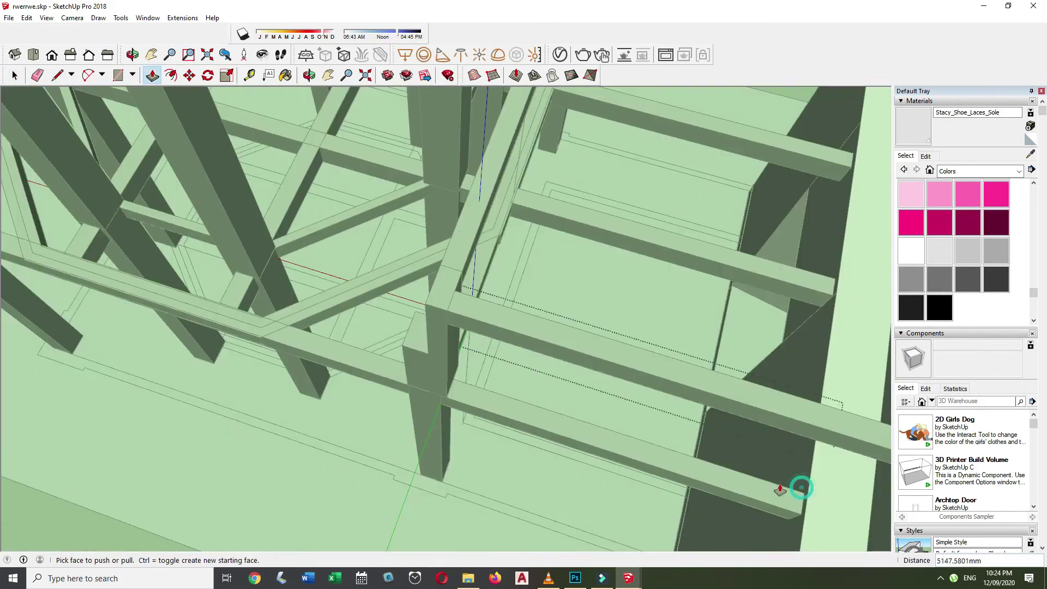
mouse_move(794, 486)
middle_mouse_down()
mouse_move(525, 326)
mouse_move(680, 408)
middle_mouse_up()
key("l")
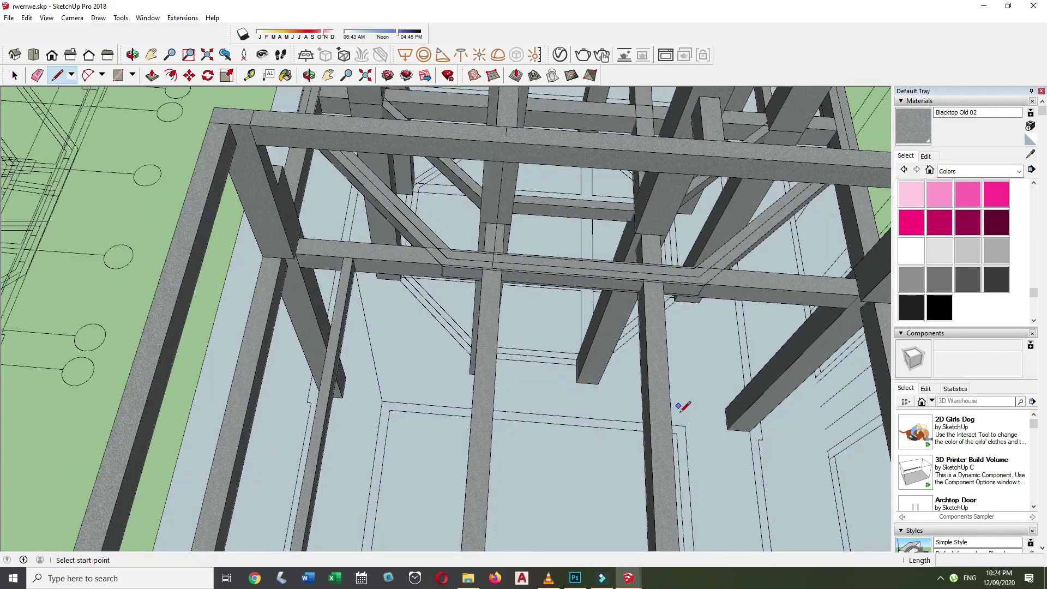
middle_click_drag(347, 287, 508, 285)
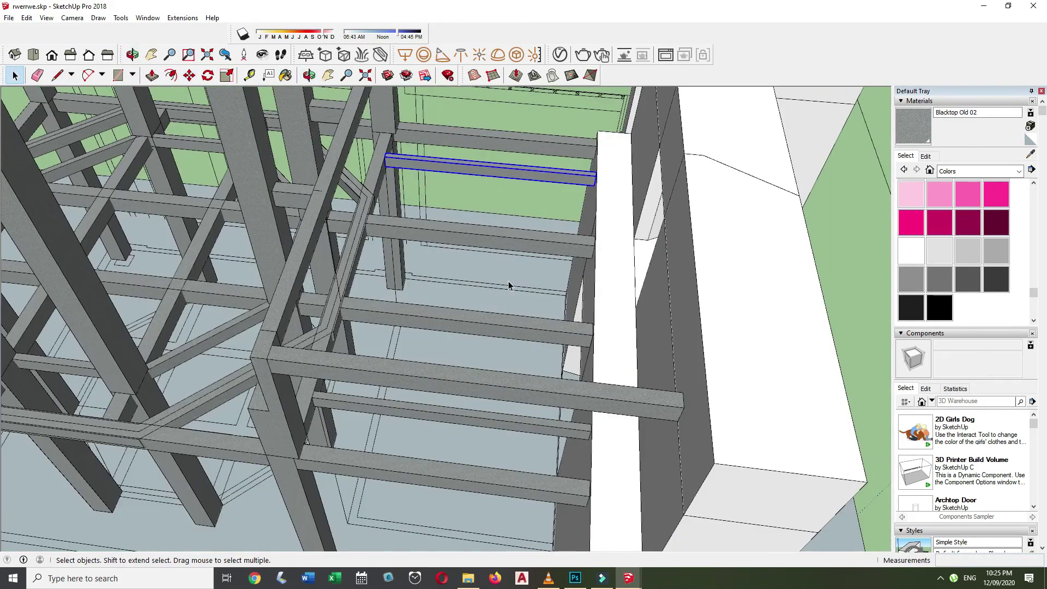
scroll(509, 284, "down", 5)
key("p")
left_click_drag(439, 382, 436, 295)
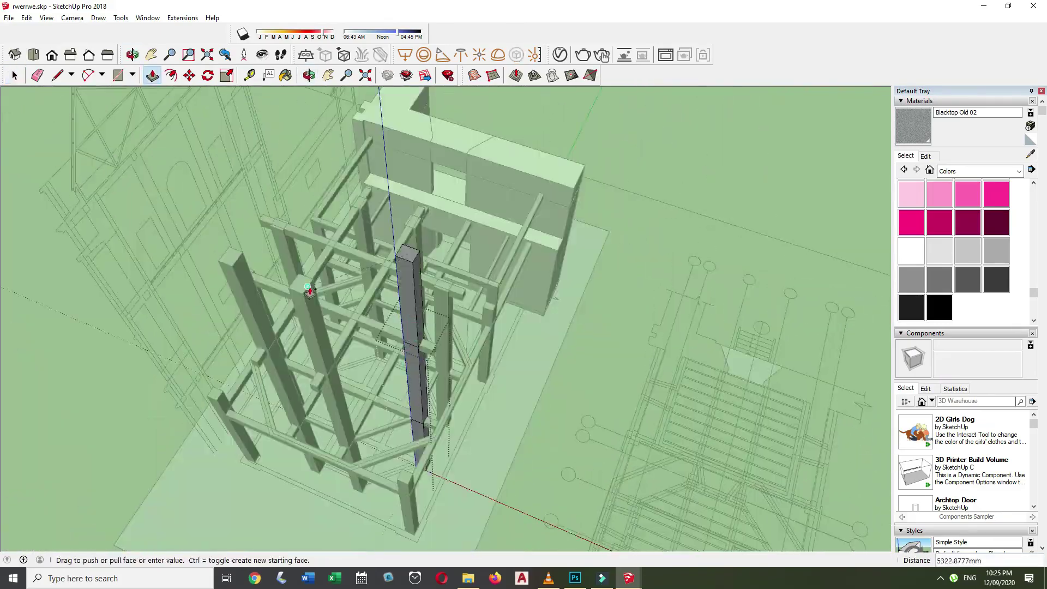
Offset an inner edge inside the octagonal ring beam.
middle_click_drag(400, 277, 293, 263)
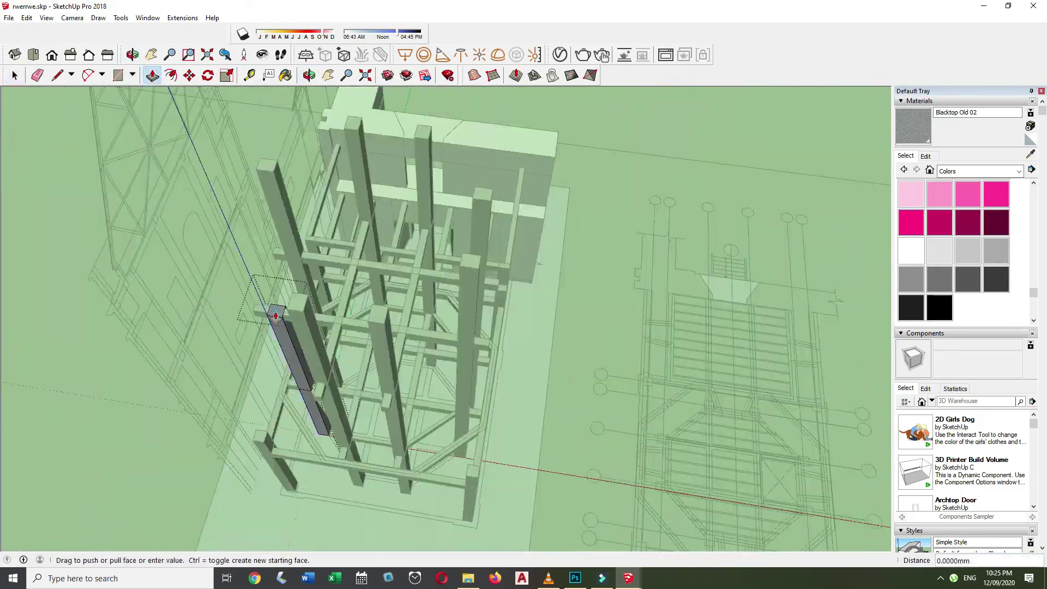
middle_click_drag(276, 315, 262, 273)
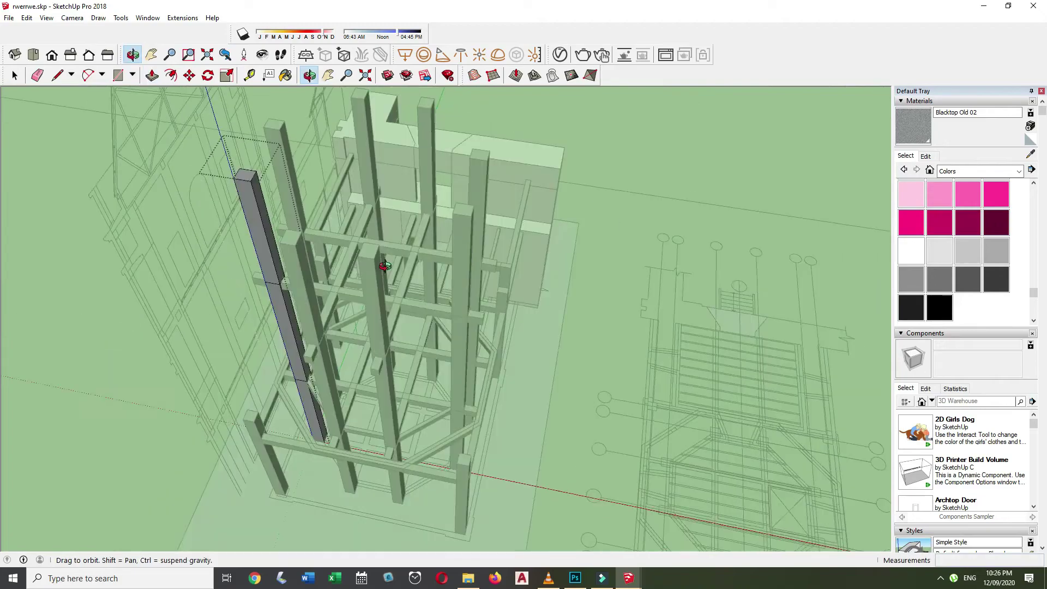
scroll(262, 257, "up", 3)
key("space")
key("m")
key("l")
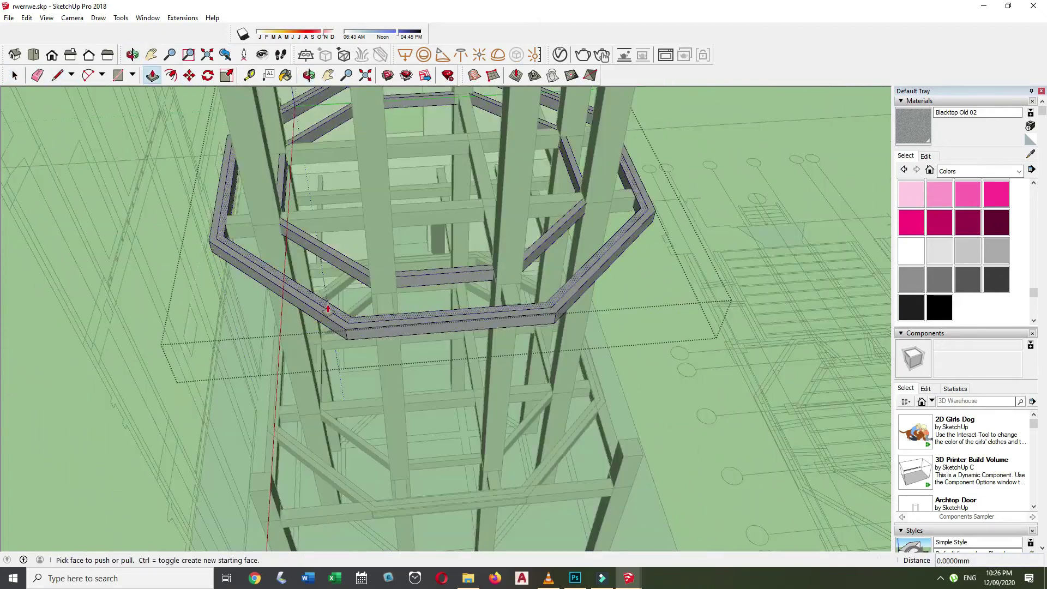
scroll(333, 327, "up", 2)
scroll(317, 360, "up", 3)
key("f")
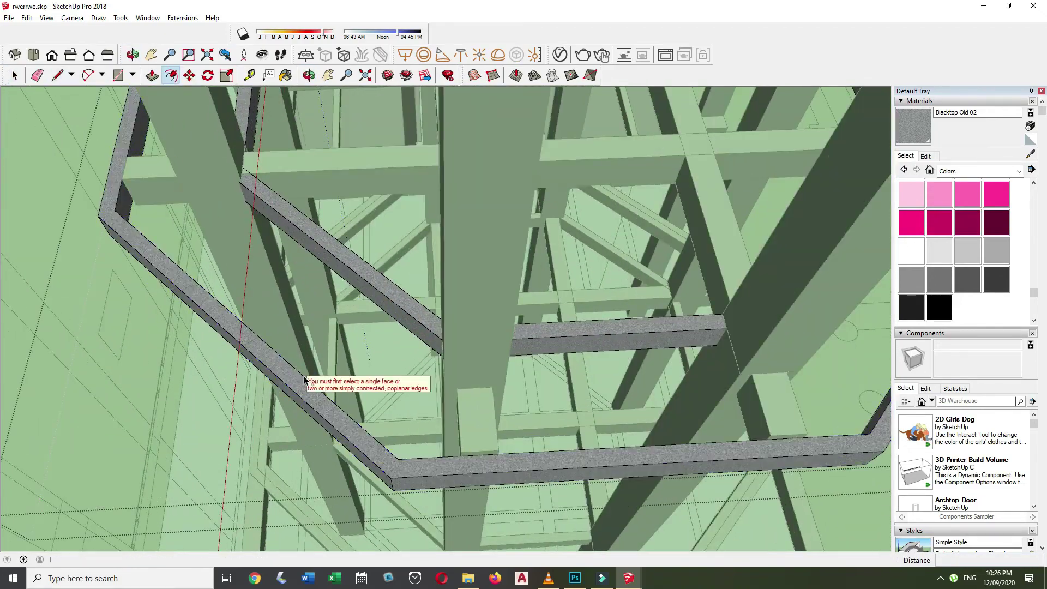
left_click(305, 378)
key("space")
scroll(365, 360, "down", 3)
Start a line at the top of a corner post.
key("e")
key("p")
scroll(349, 382, "down", 3)
mouse_move(416, 427)
middle_mouse_down()
mouse_move(339, 371)
mouse_move(344, 328)
mouse_move(272, 238)
middle_mouse_up()
key("m")
key("l")
left_click(272, 237)
scroll(384, 242, "down", 2)
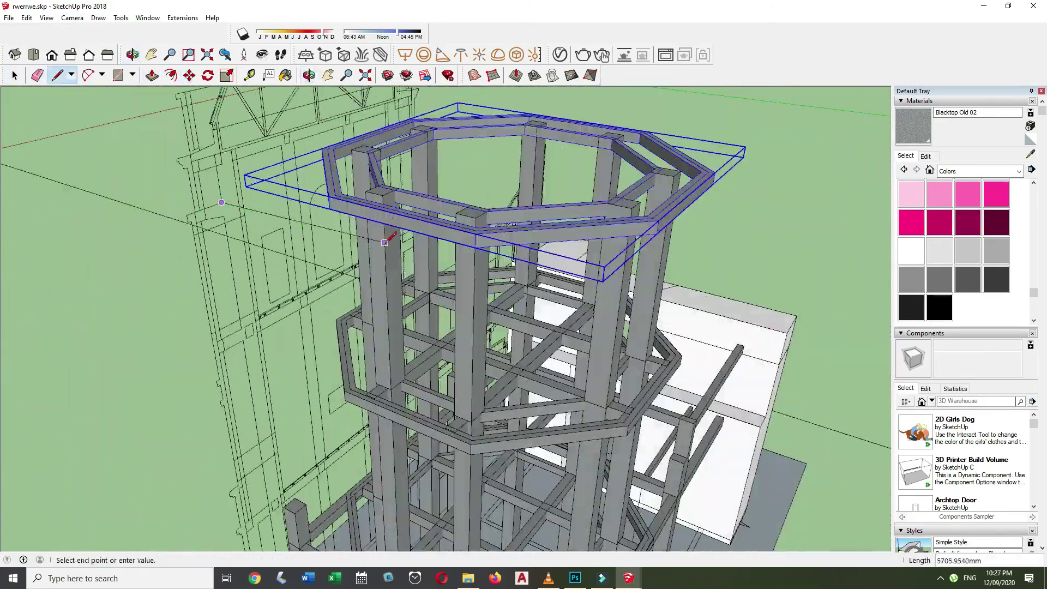
middle_click_drag(370, 271, 303, 391)
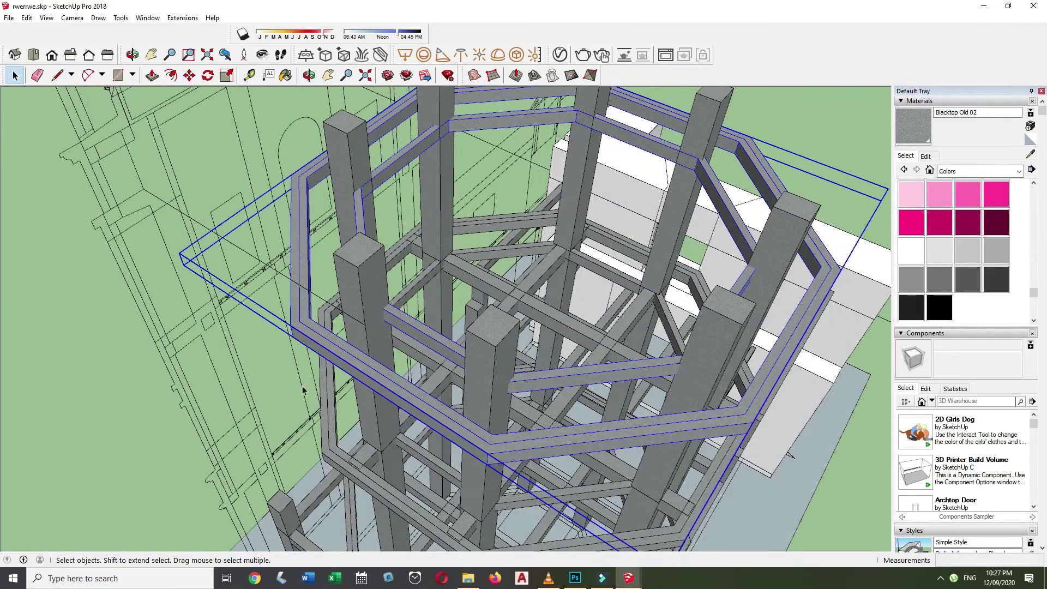
Inside the ring group, copy the octagonal ring higher up the tower.
double_click(309, 353)
key("p")
key("f")
scroll(316, 339, "up", 3)
left_click(313, 336)
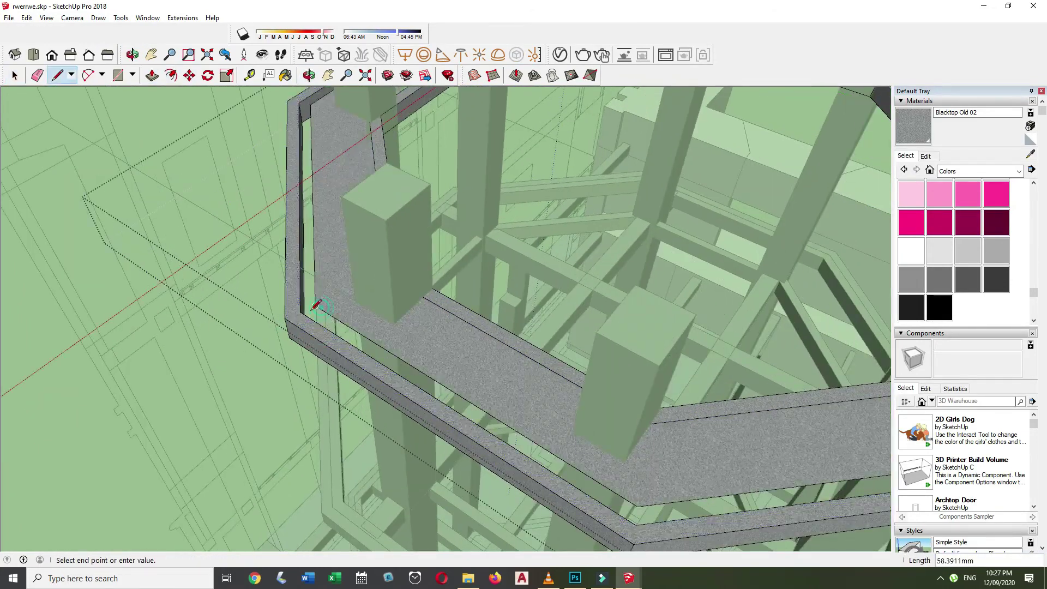
key("space")
scroll(325, 326, "down", 3)
key("m")
left_click(367, 281, "ctrl")
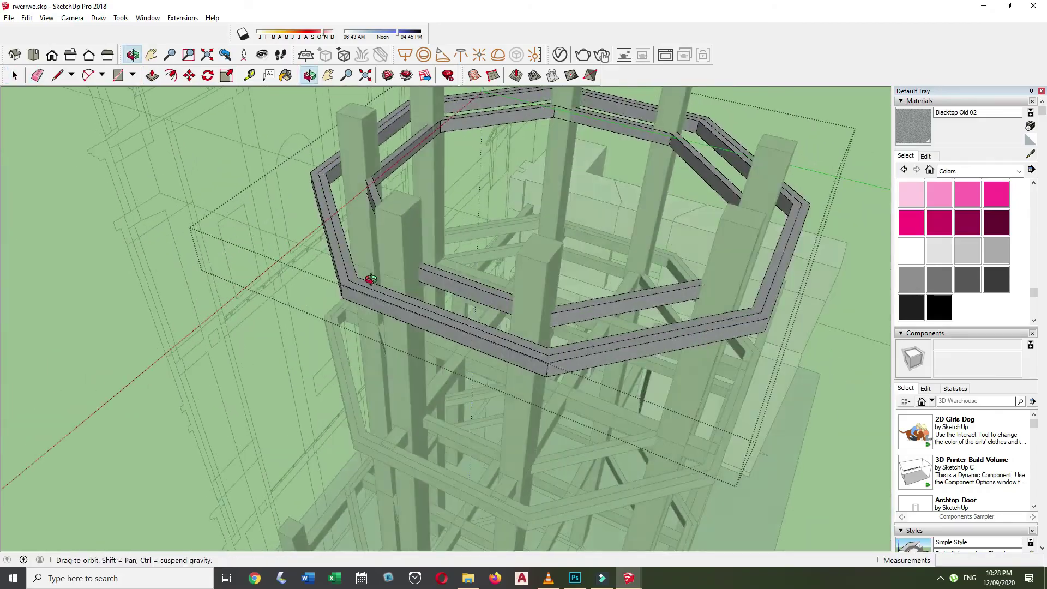
middle_click_drag(367, 281, 475, 309)
left_click(476, 309)
key("space")
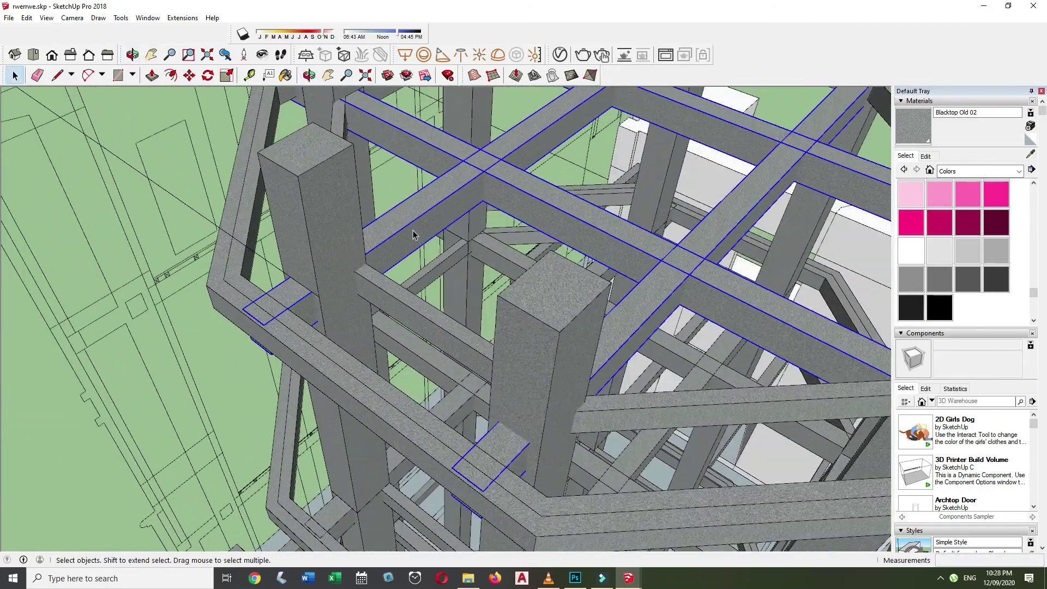
scroll(414, 232, "up", 5)
key("p")
Orbit and zoom around the tower frame to inspect the copied ring.
mouse_move(437, 261)
middle_mouse_down()
mouse_move(192, 300)
mouse_move(252, 334)
mouse_move(205, 123)
middle_mouse_up()
key("space")
key("space")
scroll(205, 123, "up", 5)
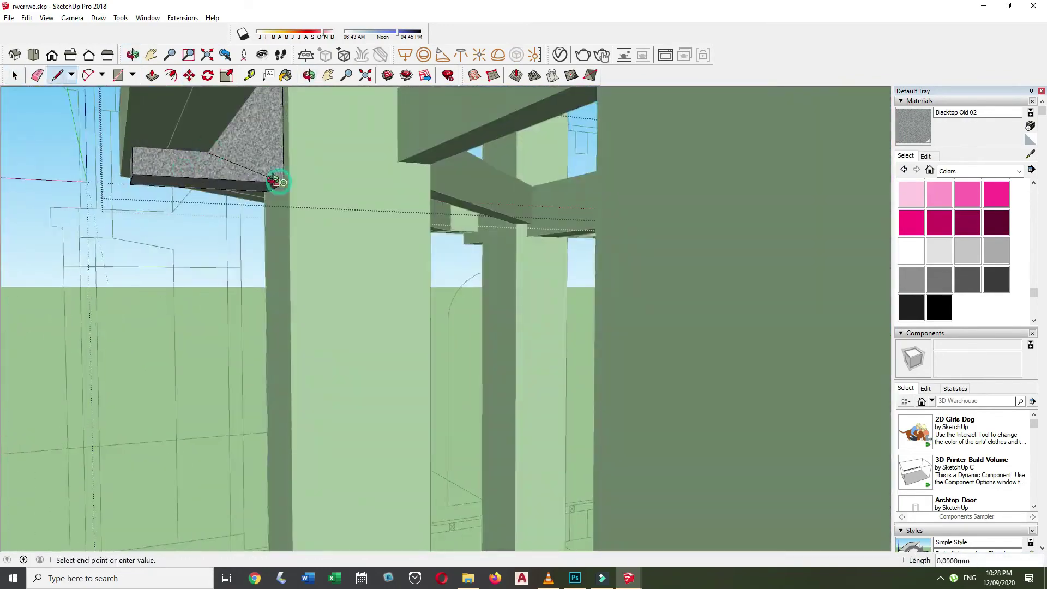
scroll(274, 181, "down", 2)
key("p")
scroll(152, 233, "down", 3)
key("space")
scroll(400, 395, "down", 5)
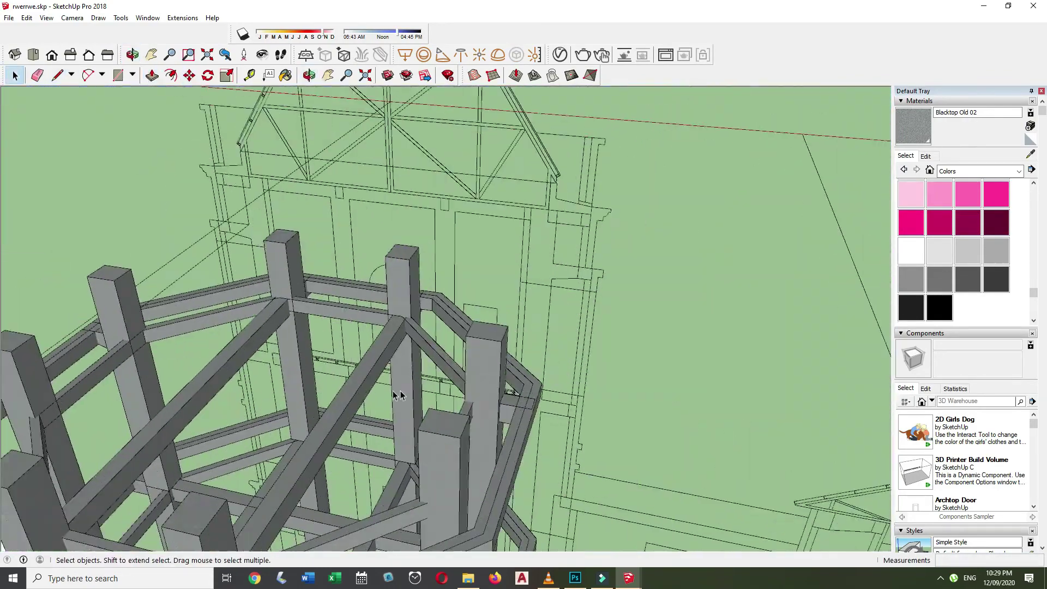
scroll(555, 280, "up", 5)
scroll(523, 238, "down", 5)
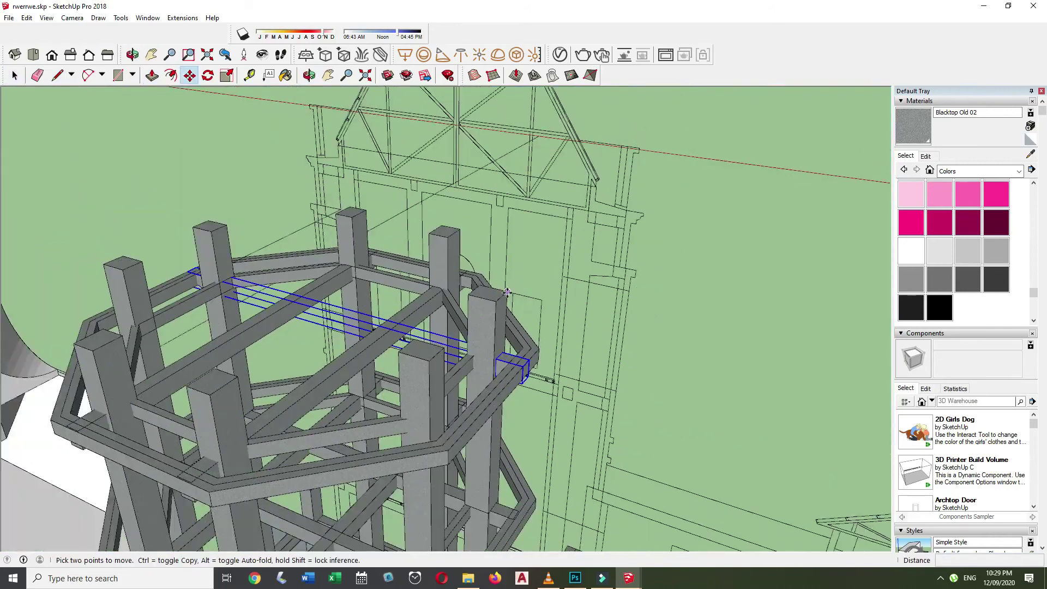
key("space")
scroll(95, 422, "up", 4)
Push/Pull the post block up to a height of 6800 mm.
key("l")
scroll(95, 422, "up", 3)
middle_click_drag(95, 422, 515, 300)
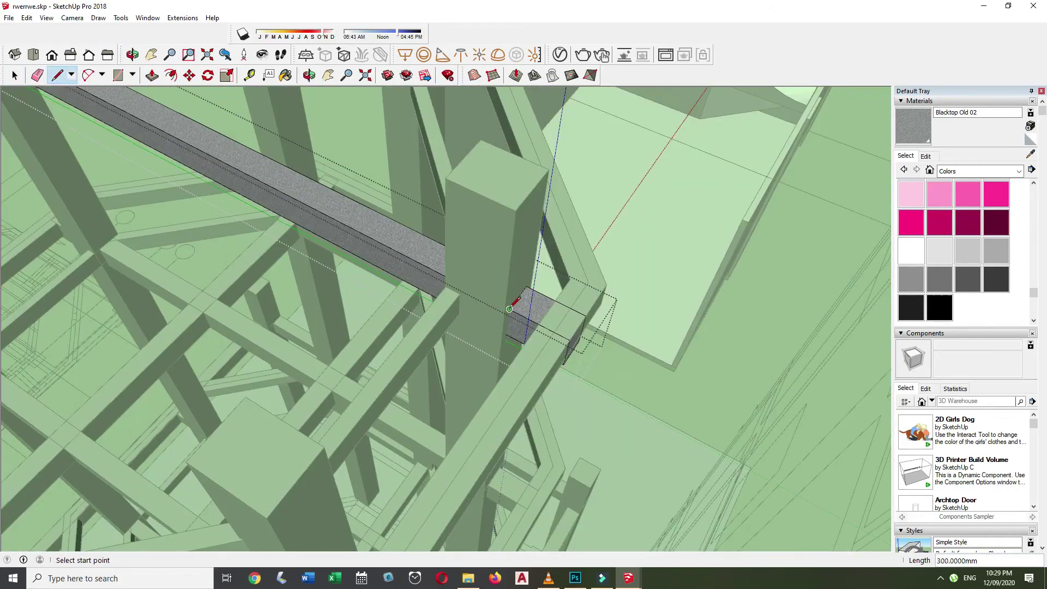
key("p")
scroll(382, 272, "up", 3)
key("e")
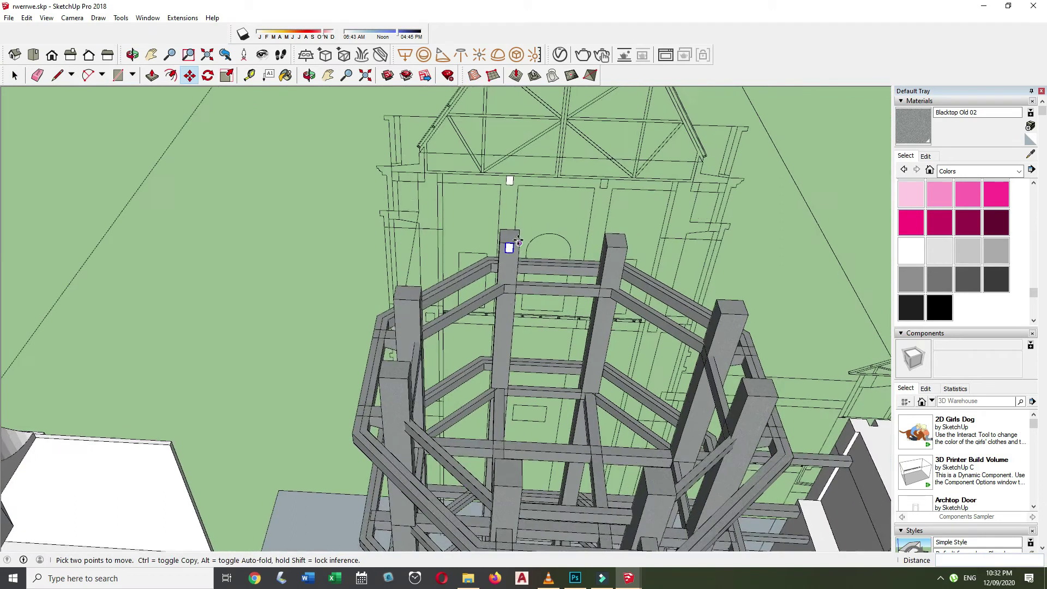
scroll(477, 316, "up", 5)
type("6800")
key("Return")
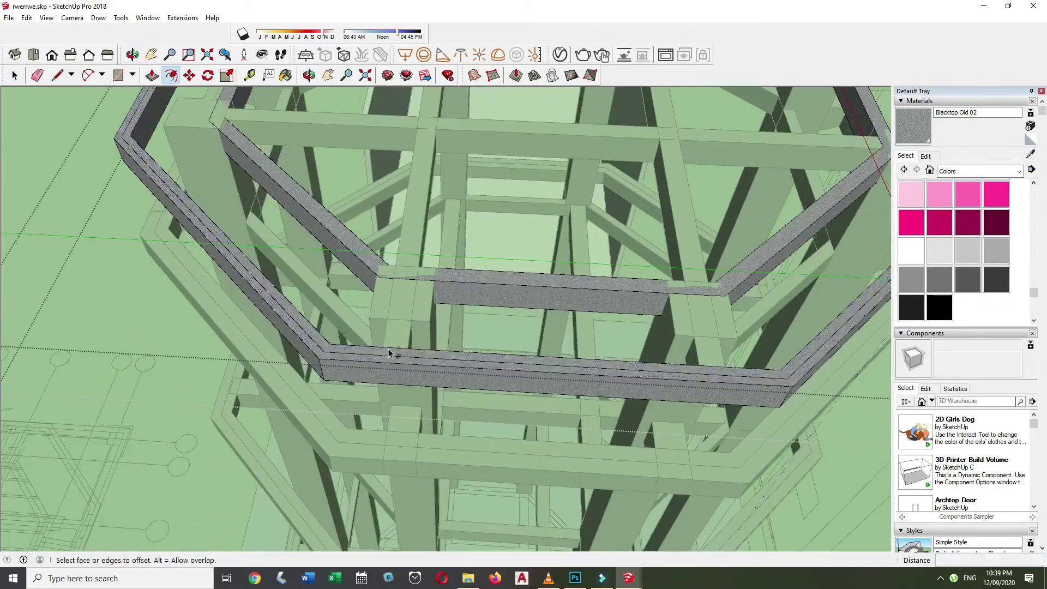
Offset the top ring face twice into two inner bands, then orbit to check them.
left_click(389, 353)
left_click(352, 309)
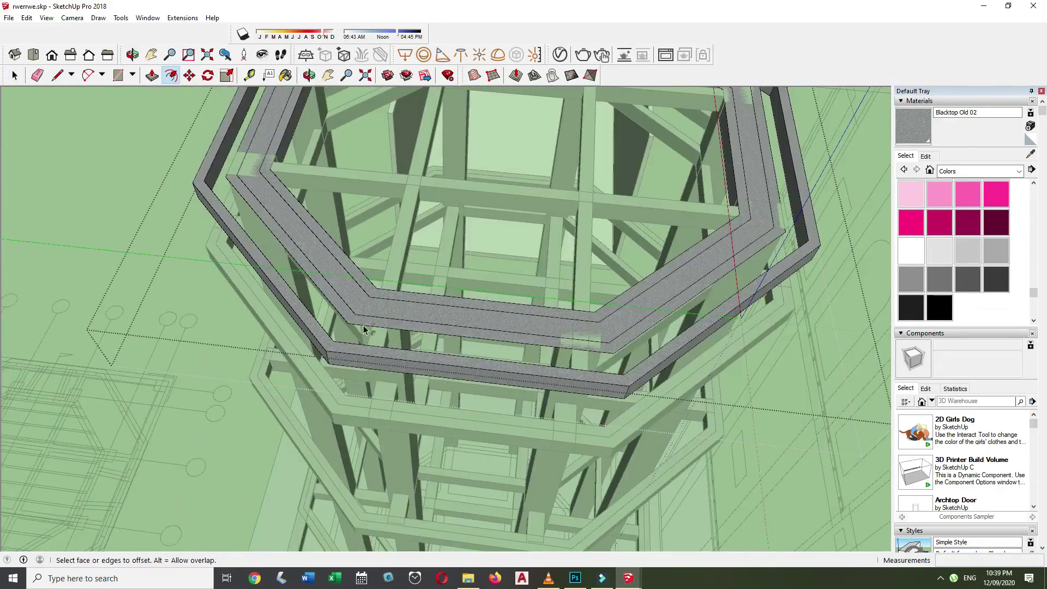
mouse_move(409, 311)
middle_mouse_down()
mouse_move(161, 248)
mouse_move(400, 284)
middle_mouse_up()
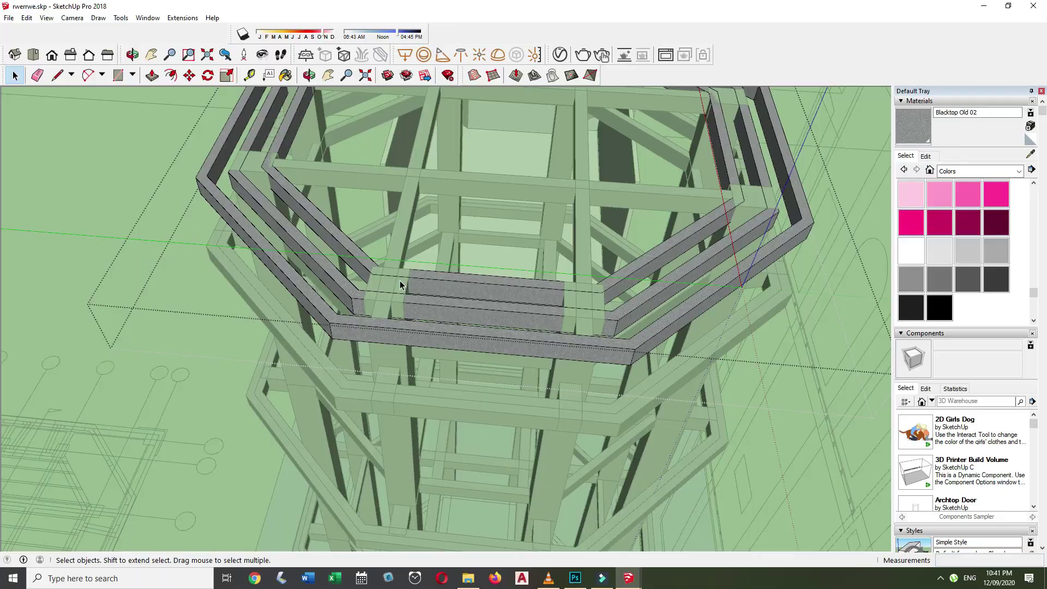
mouse_move(400, 284)
middle_mouse_down()
mouse_move(84, 396)
mouse_move(299, 390)
middle_mouse_up()
Move the walled box into position beneath the tower.
left_click(303, 451)
scroll(671, 311, "down", 5)
key("m")
left_click_drag(734, 465, 430, 421)
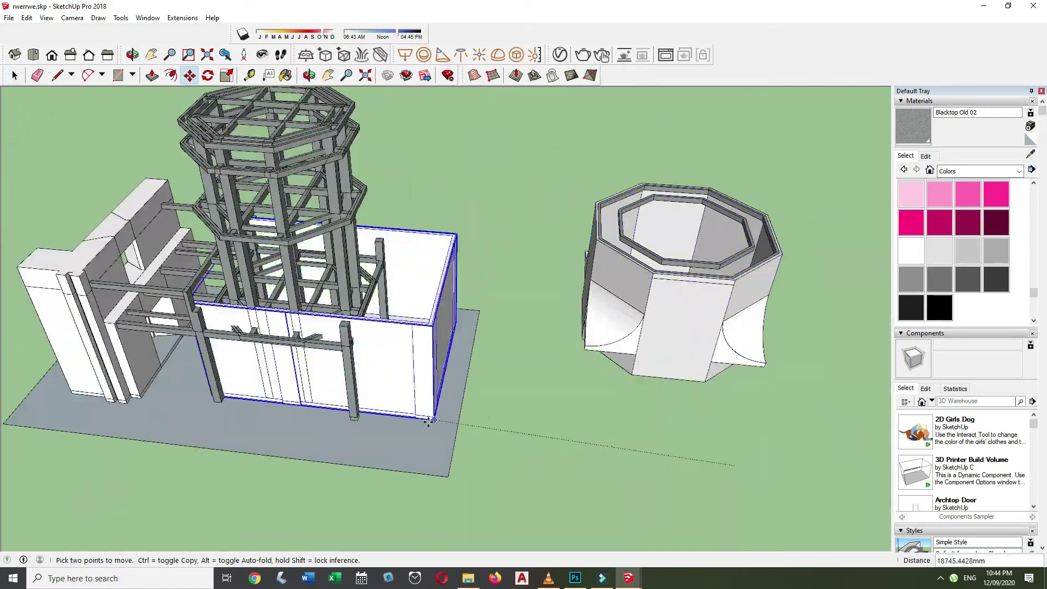
scroll(429, 421, "up", 5)
scroll(383, 307, "up", 3)
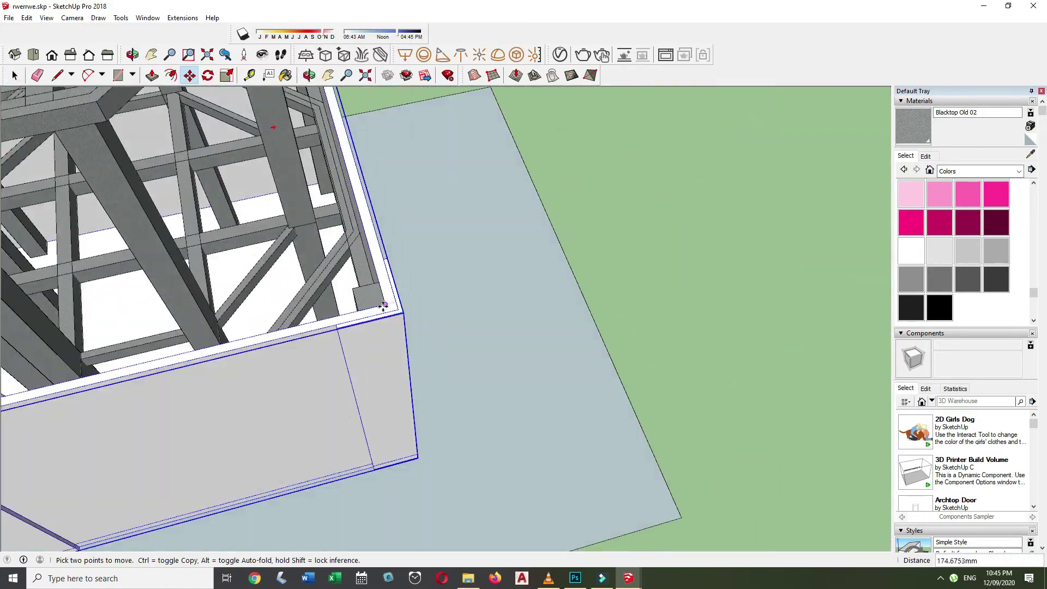
left_click(384, 306)
scroll(384, 306, "down", 4)
scroll(392, 397, "down", 3)
key("space")
Move the octagonal flared shell onto the tower frame.
left_click(560, 424)
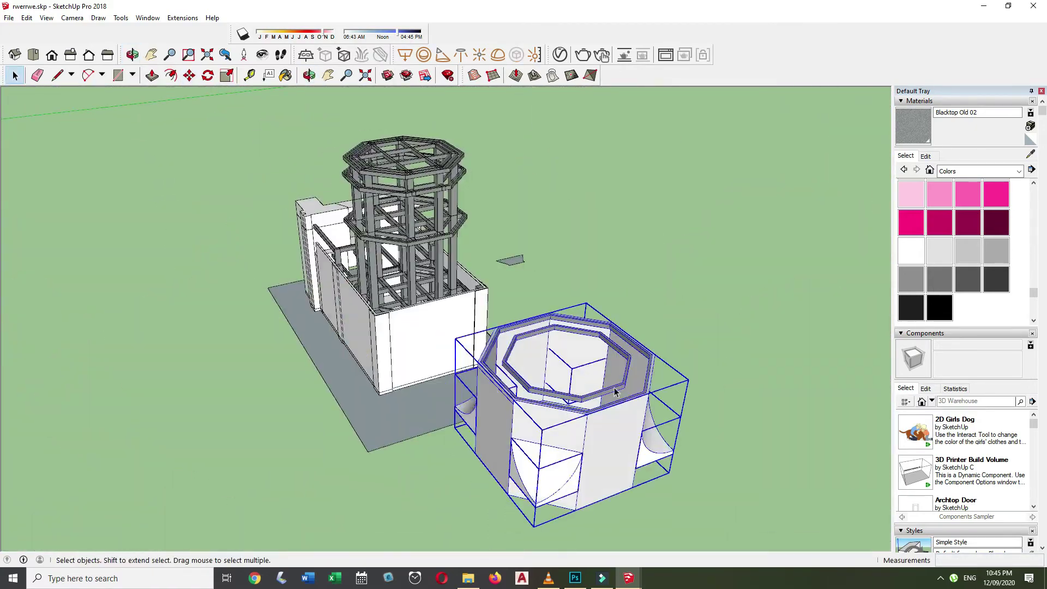
key("m")
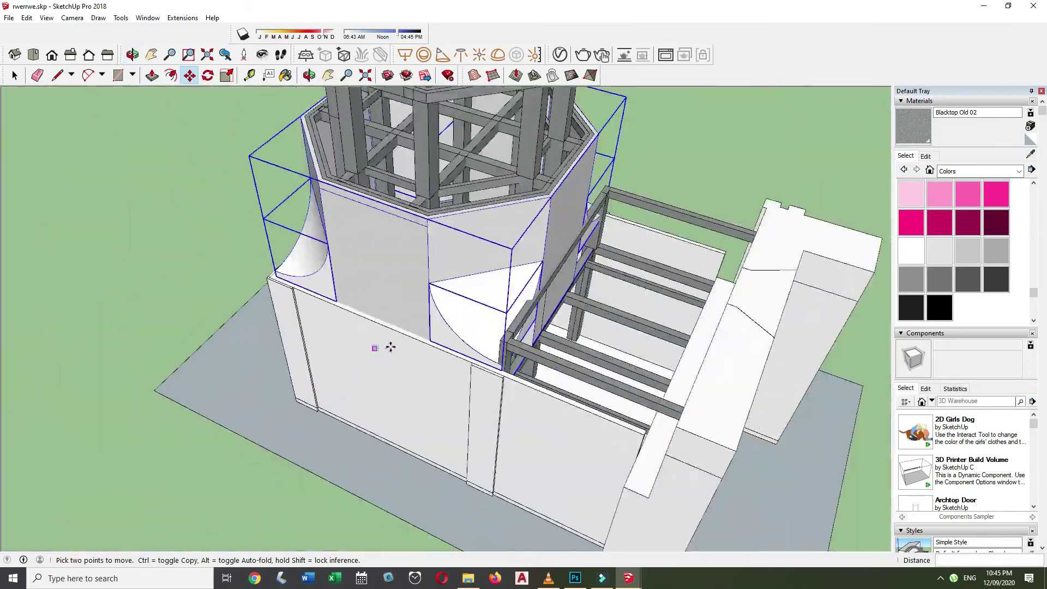
left_click(388, 346)
key("space")
mouse_move(194, 402)
middle_mouse_down()
mouse_move(517, 305)
mouse_move(480, 306)
mouse_move(467, 278)
middle_mouse_up()
scroll(480, 305, "up", 5)
Start a line on the frame and orbit close in on the octagonal tower.
key("l")
scroll(468, 278, "down", 3)
middle_click_drag(523, 463, 543, 362)
left_click(542, 362)
scroll(552, 493, "up", 5)
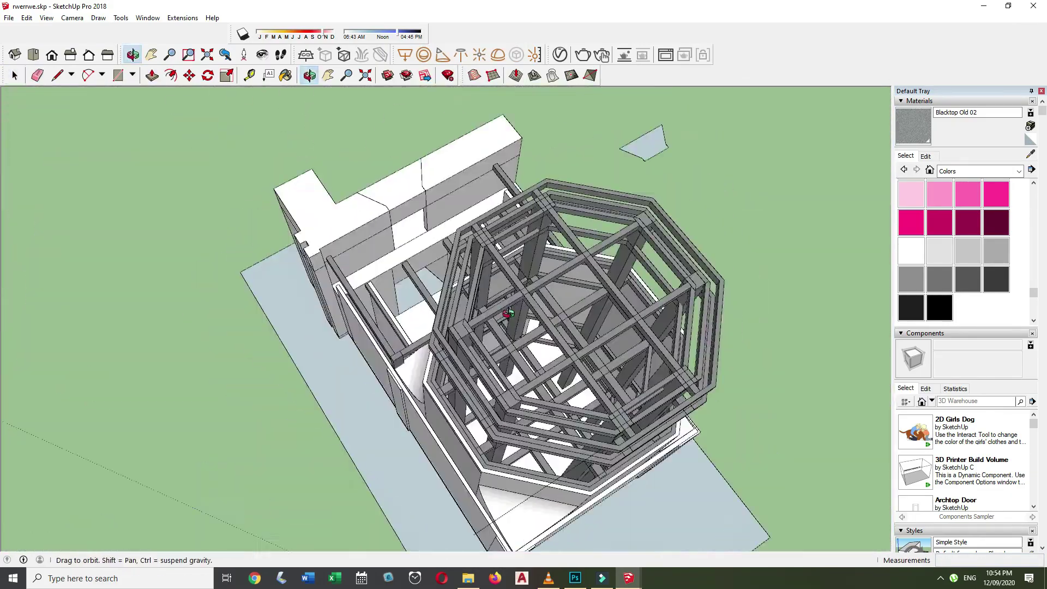
scroll(542, 259, "up", 5)
middle_click_drag(542, 259, 494, 397)
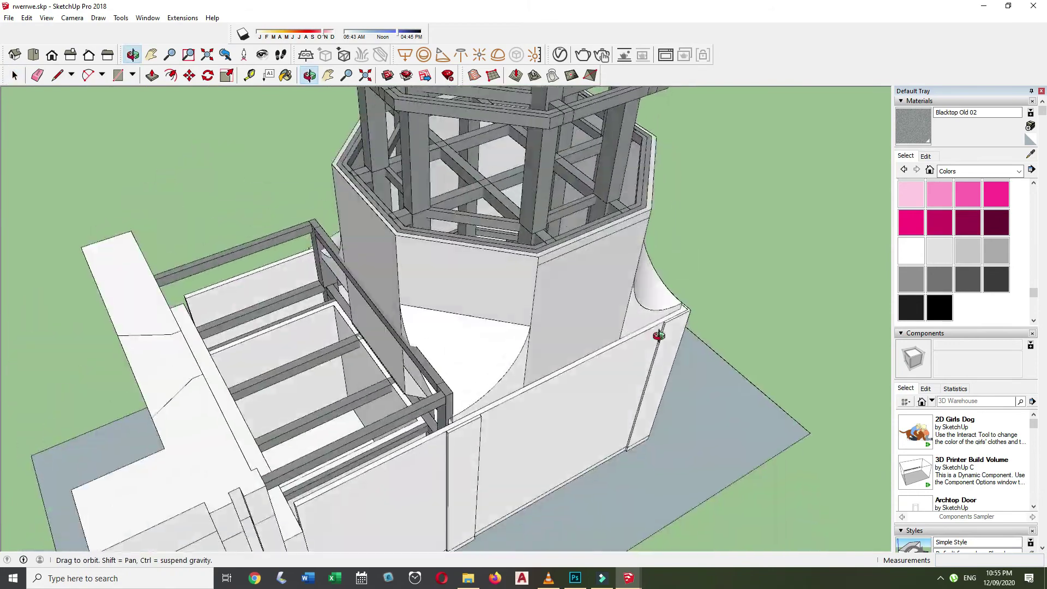
Slide the blue floor-plan drawings beneath the tower model.
key("m")
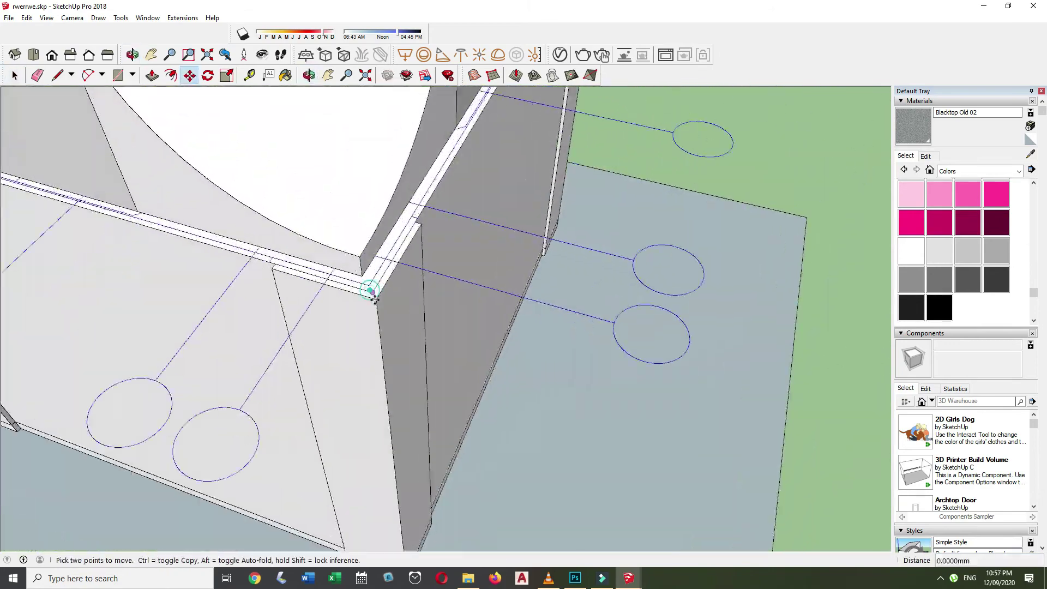
middle_click_drag(331, 302, 436, 357)
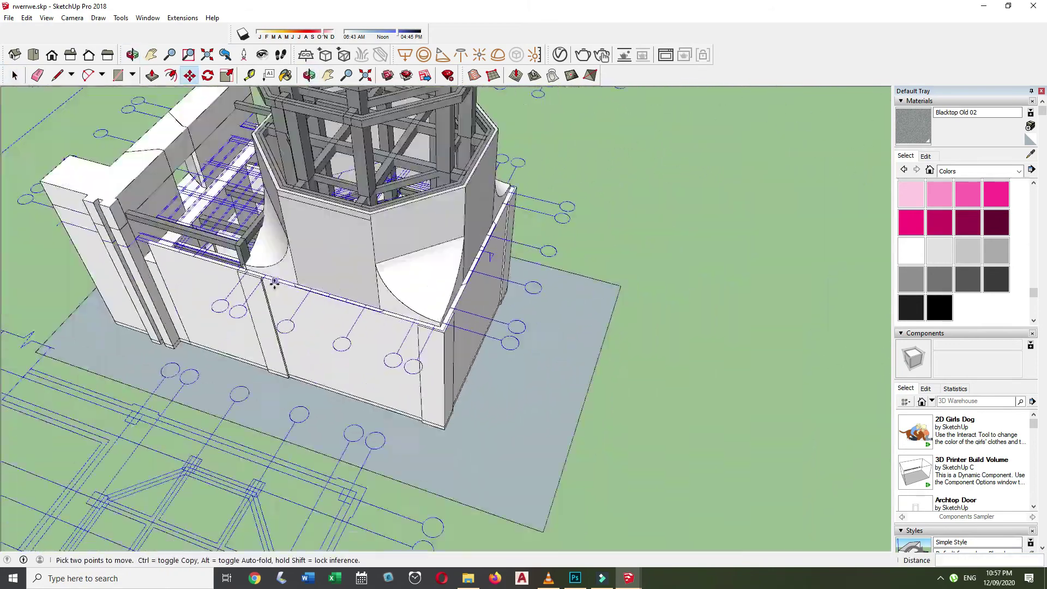
scroll(467, 358, "up", 5)
scroll(514, 460, "up", 5)
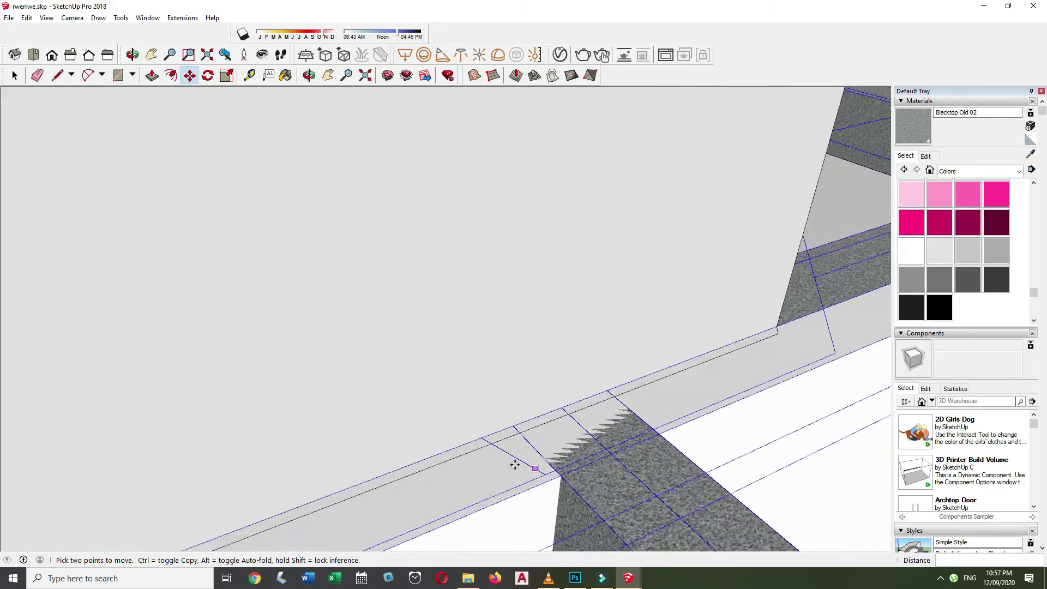
key("p")
scroll(649, 412, "down", 5)
key("space")
scroll(427, 456, "up", 5)
Split the wall-top ledge with a short line of about 190.77 mm.
key("l")
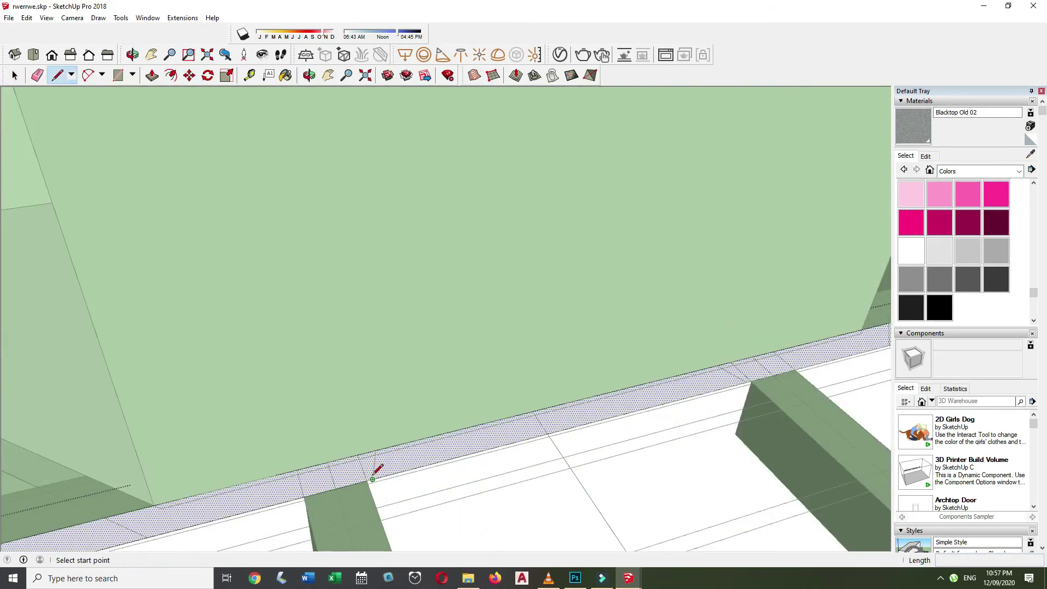
scroll(626, 398, "down", 5)
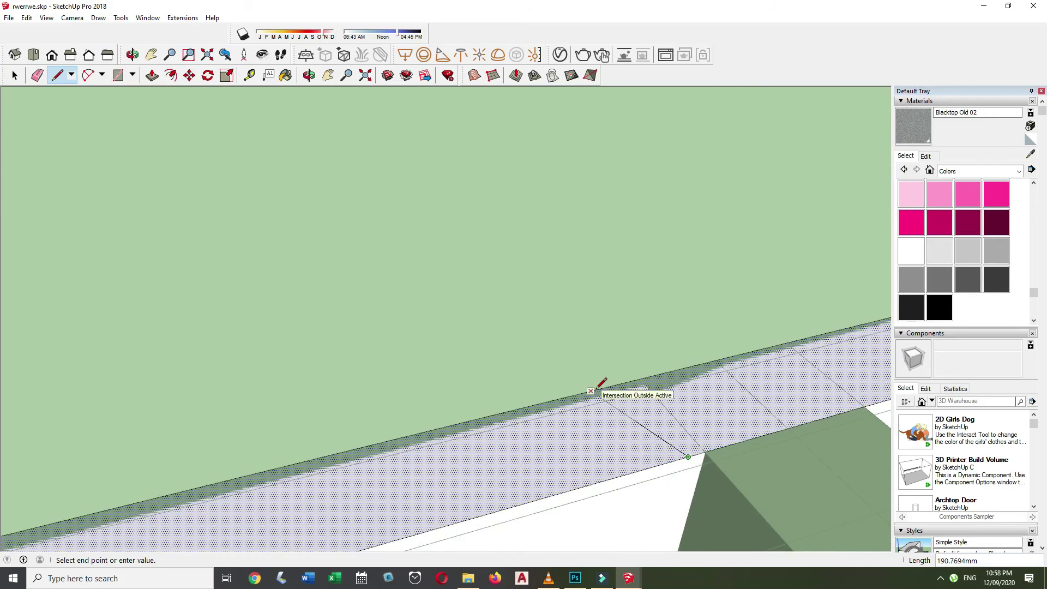
scroll(596, 385, "down", 10)
key("space")
scroll(565, 417, "down", 10)
key("p")
scroll(382, 423, "up", 10)
key("space")
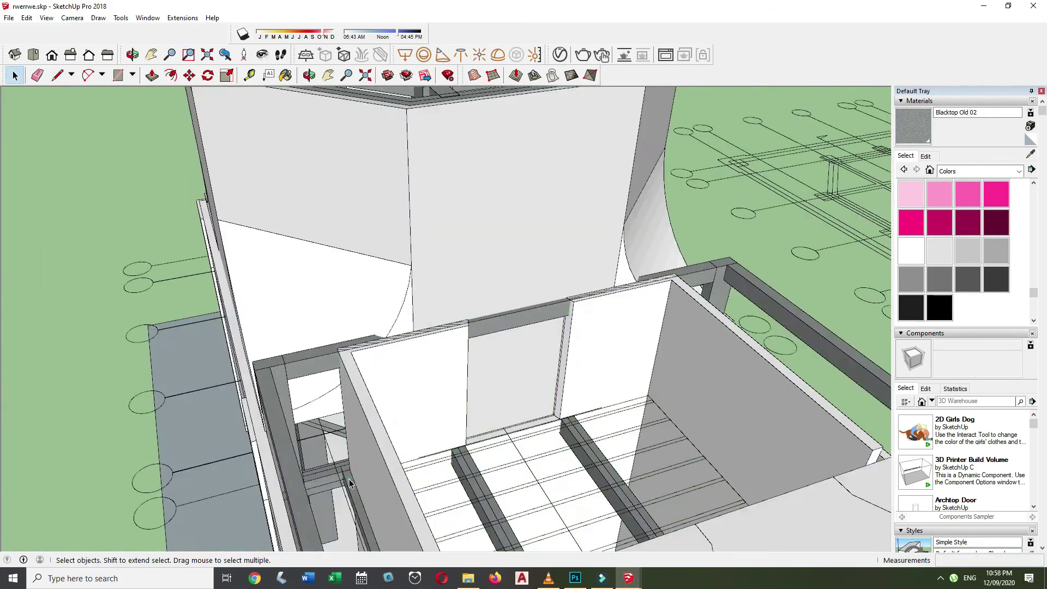
key("m")
middle_click_drag(485, 483, 545, 389)
key("space")
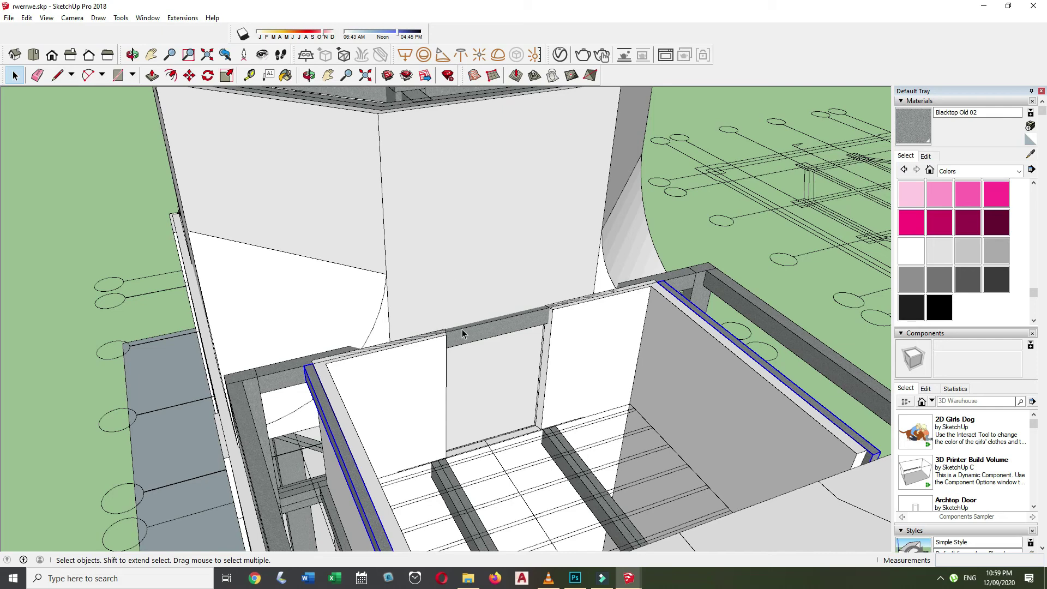
Draw a line across the bay floor to split off a floor strip.
scroll(463, 329, "down", 3)
scroll(421, 410, "up", 10)
middle_click_drag(421, 410, 182, 456)
key("l")
scroll(578, 311, "up", 3)
middle_click_drag(577, 311, 439, 112)
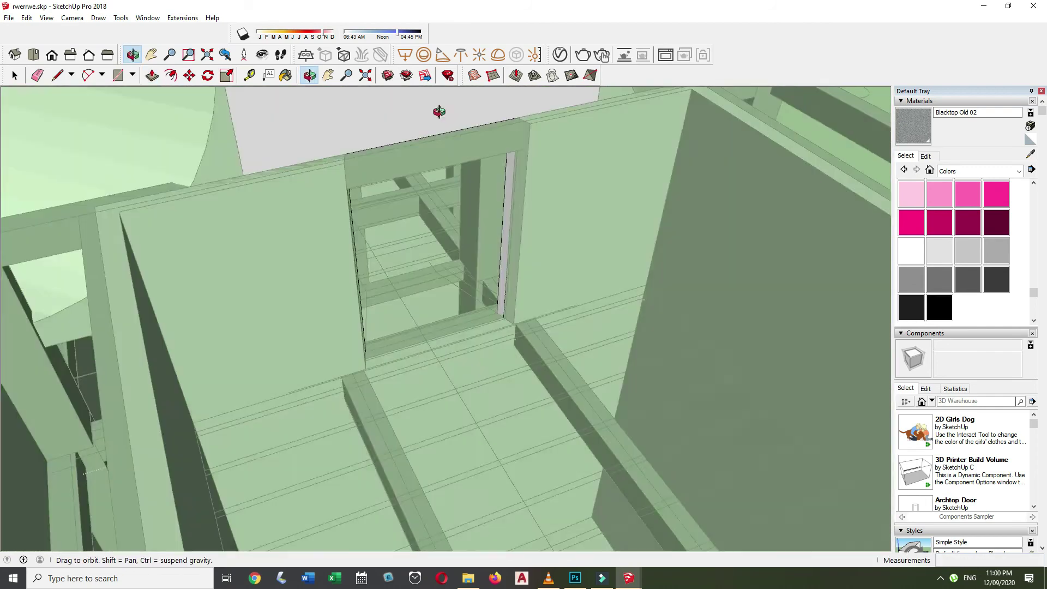
scroll(297, 250, "up", 3)
key("l")
scroll(327, 264, "up", 3)
left_click(525, 385)
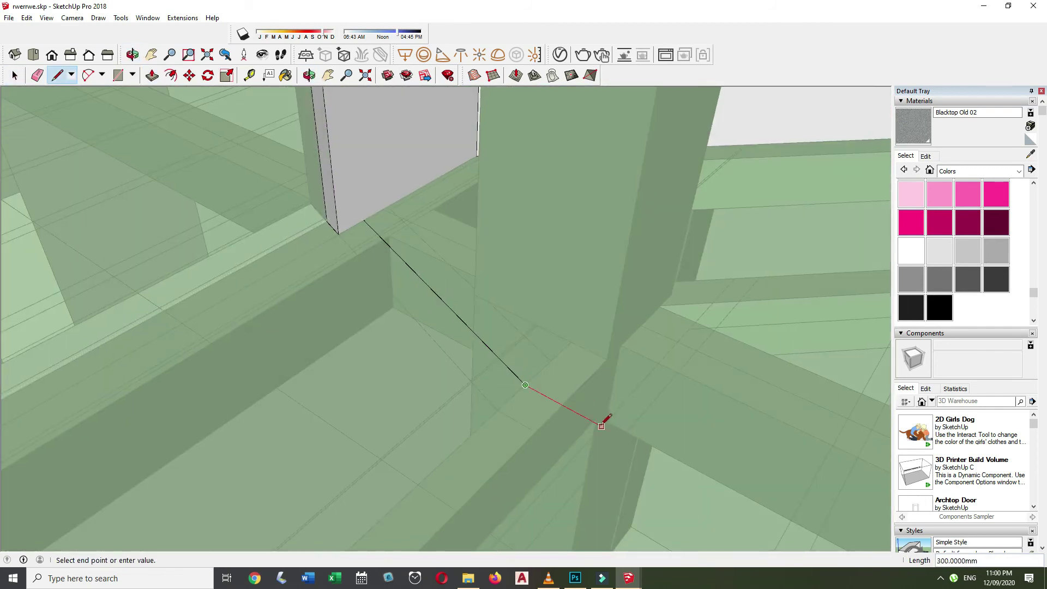
left_click(602, 426)
key("space")
Orbit in close to look between the two wall panels, abandoning a stray line.
scroll(264, 295, "up", 3)
scroll(222, 322, "down", 3)
mouse_move(222, 323)
middle_mouse_down()
mouse_move(280, 240)
mouse_move(450, 180)
mouse_move(428, 328)
mouse_move(526, 355)
middle_mouse_up()
key("space")
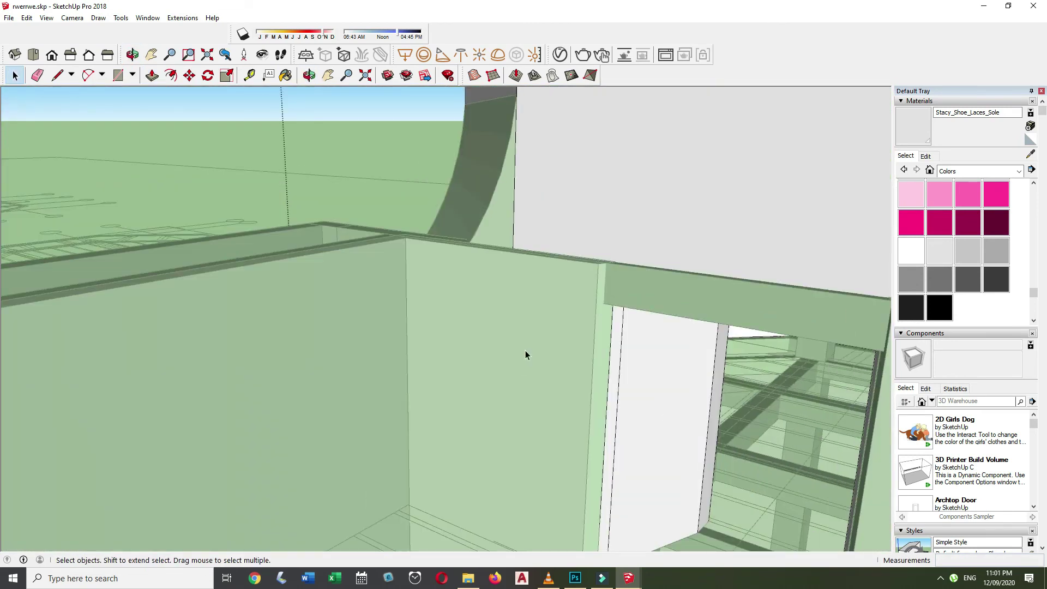
scroll(526, 355, "up", 5)
key("l")
left_click(480, 349)
mouse_move(468, 314)
middle_mouse_down()
mouse_move(709, 393)
mouse_move(276, 281)
middle_mouse_up()
key("space")
mouse_move(468, 281)
middle_mouse_down()
mouse_move(313, 424)
mouse_move(397, 226)
mouse_move(417, 398)
mouse_move(475, 334)
mouse_move(358, 275)
mouse_move(587, 289)
mouse_move(758, 444)
mouse_move(279, 494)
mouse_move(738, 468)
mouse_move(561, 357)
middle_mouse_up()
key("l")
key("space")
key("l")
Push/Pull the bay floor face up about 208 mm into a raised slab.
key("p")
left_click(561, 357)
key("Return")
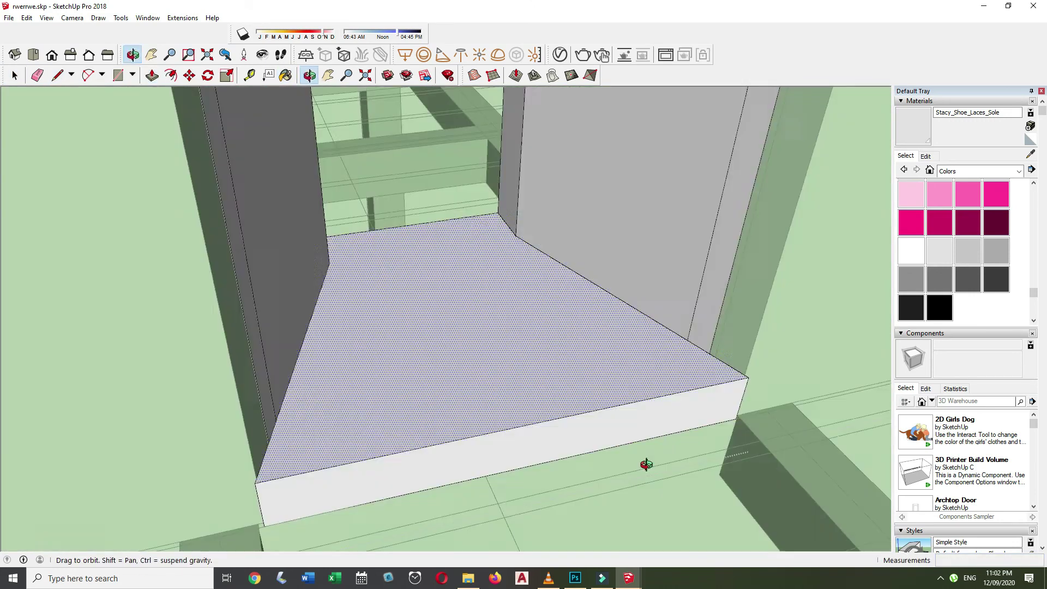
middle_click_drag(642, 465, 261, 513)
key("l")
left_click(262, 512)
left_click(644, 439)
key("l")
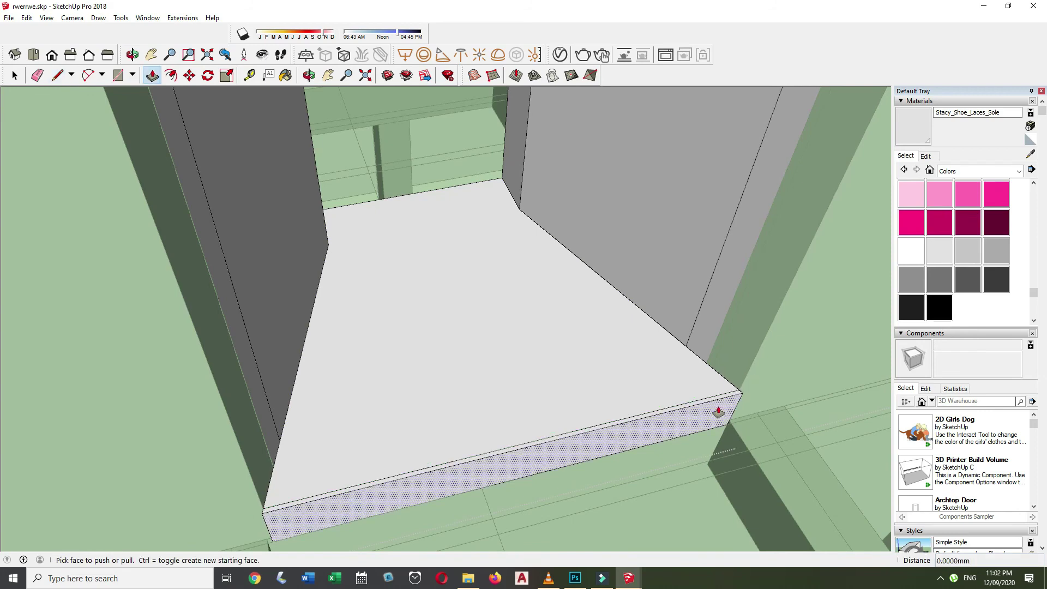
middle_click_drag(719, 413, 551, 348)
key("space")
key("l")
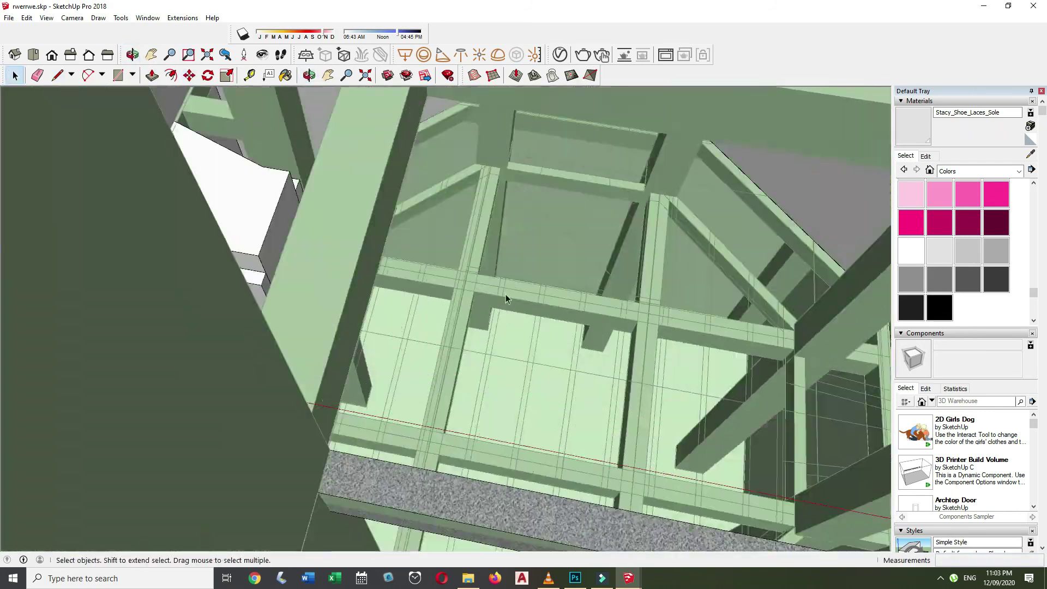
mouse_move(506, 294)
middle_mouse_down()
mouse_move(390, 274)
mouse_move(631, 420)
middle_mouse_up()
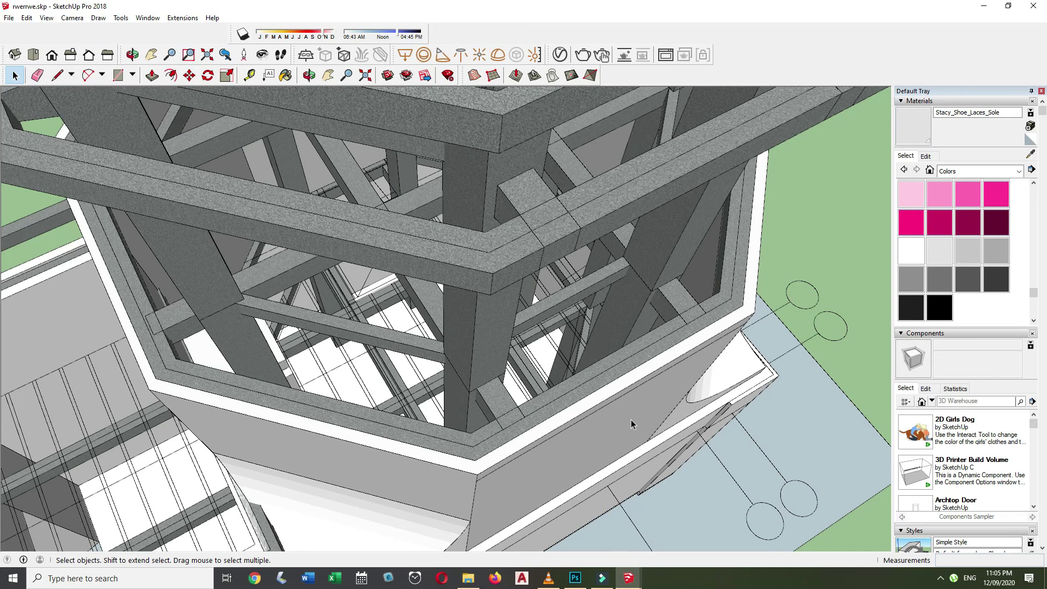
Orbit in close to the tower-base corner above the floor plans.
middle_click_drag(630, 420, 420, 351)
scroll(678, 456, "up", 5)
key("l")
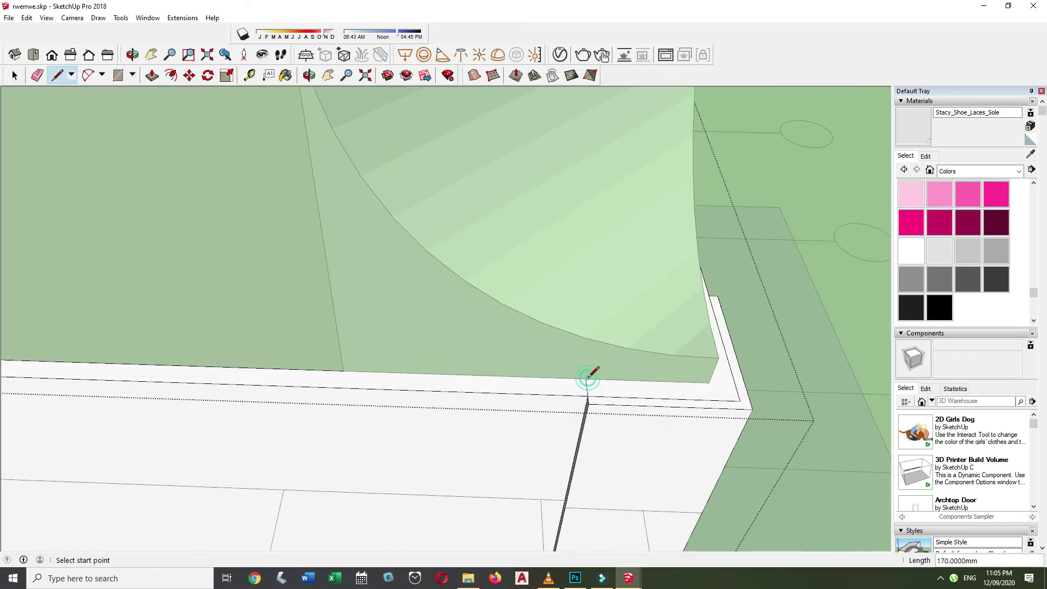
key("space")
scroll(588, 377, "down", 5)
scroll(592, 431, "down", 10)
middle_click_drag(592, 431, 439, 475)
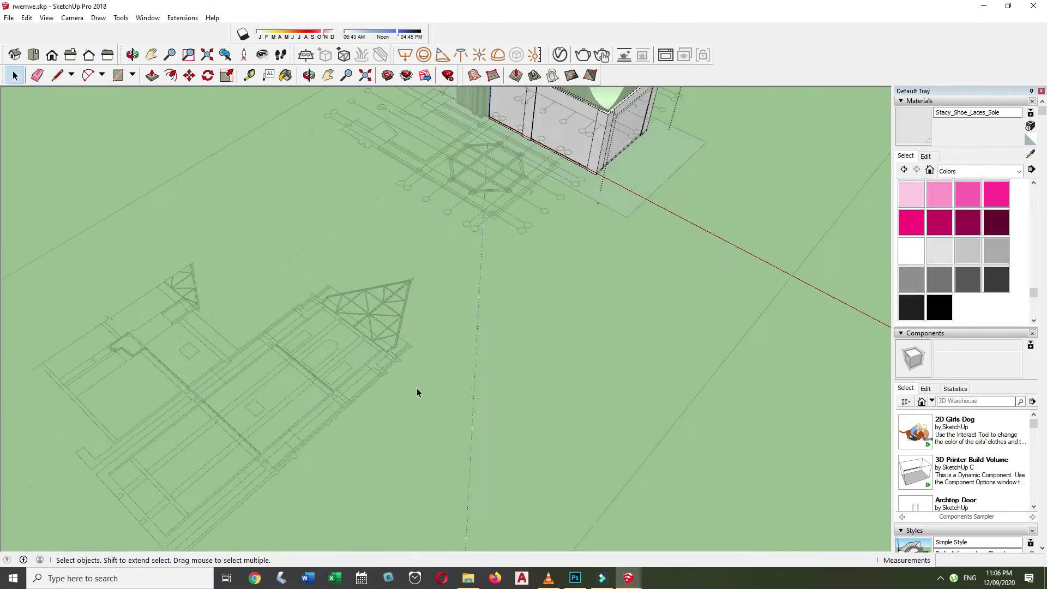
key("p")
key("Return")
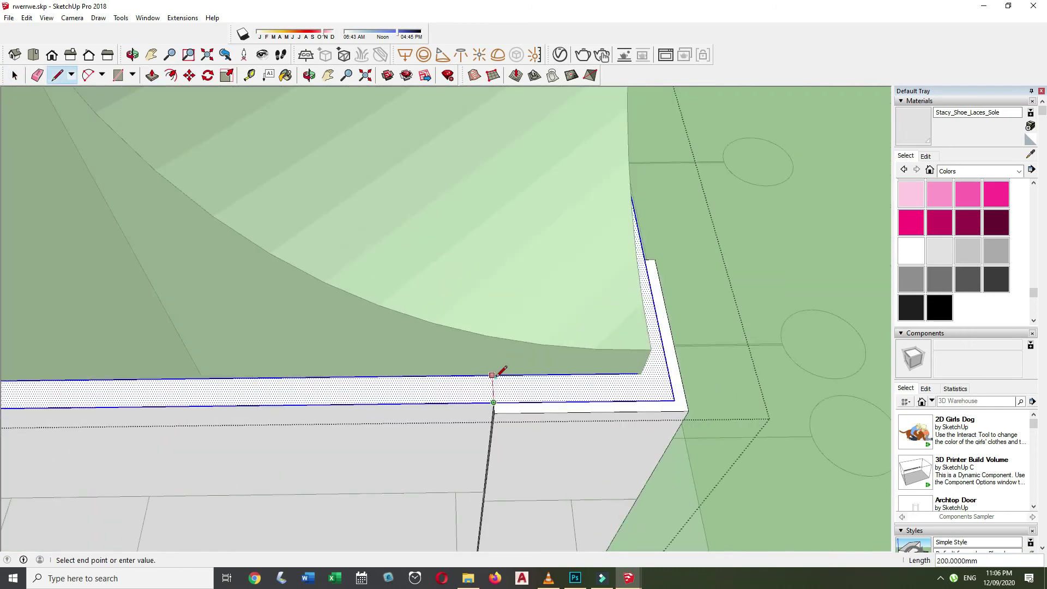
Push/Pull the thin wall-top strip out 150 mm into a ledge.
middle_click_drag(495, 369, 444, 414)
scroll(474, 452, "up", 3)
left_click(475, 452)
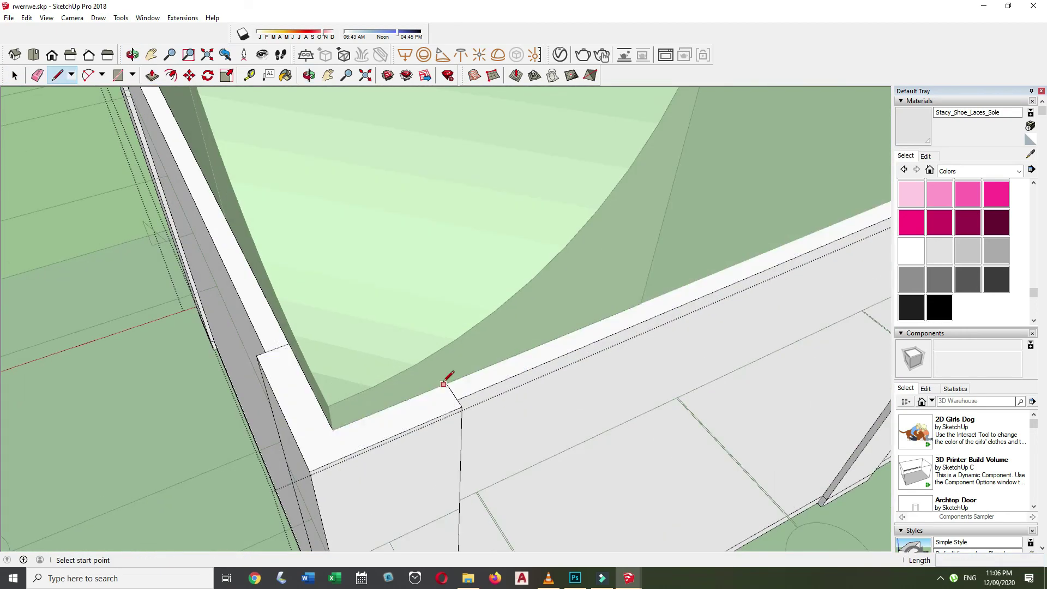
type("150")
key("Return")
key("space")
Draw a line along the wall top from one corner to the next.
scroll(609, 443, "up", 3)
key("l")
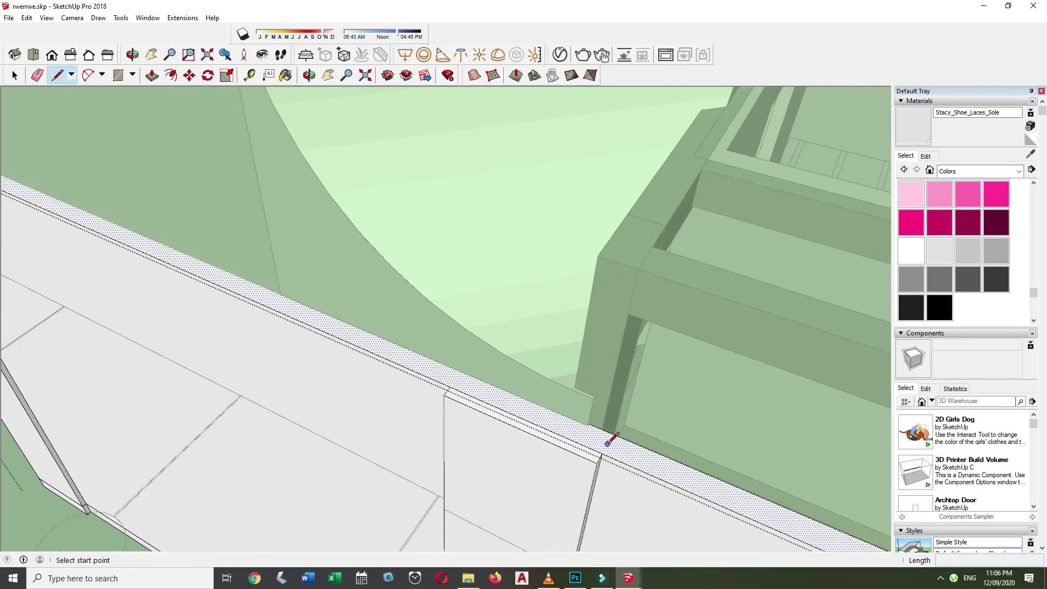
left_click(613, 431)
key("p")
middle_click_drag(650, 369, 374, 404)
key("l")
left_click(158, 430)
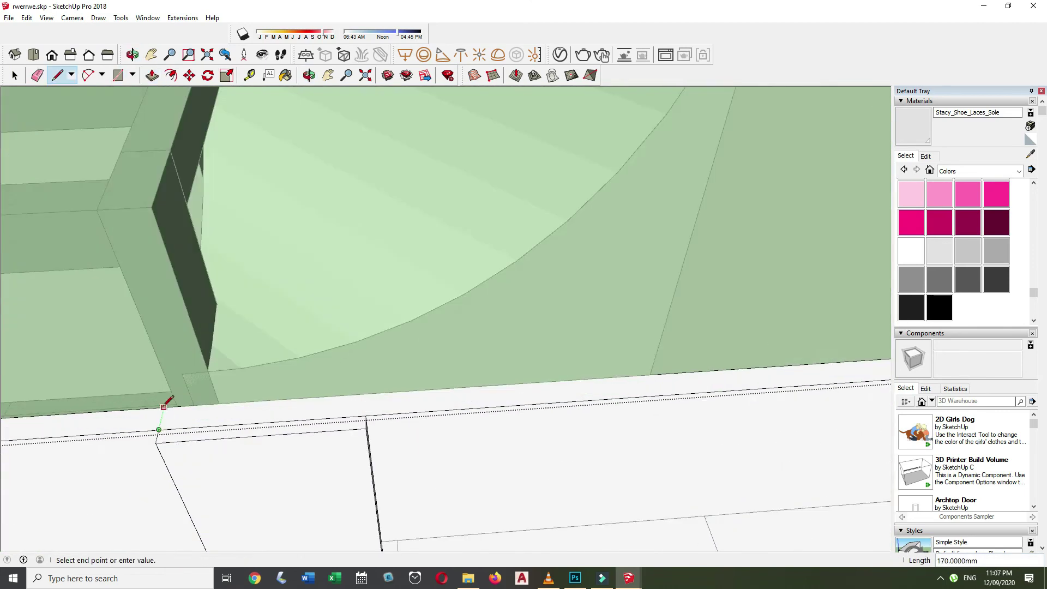
mouse_move(284, 426)
middle_mouse_down()
mouse_move(430, 358)
mouse_move(359, 350)
middle_mouse_up()
Orbit out to a wider view of the whole wall box.
key("p")
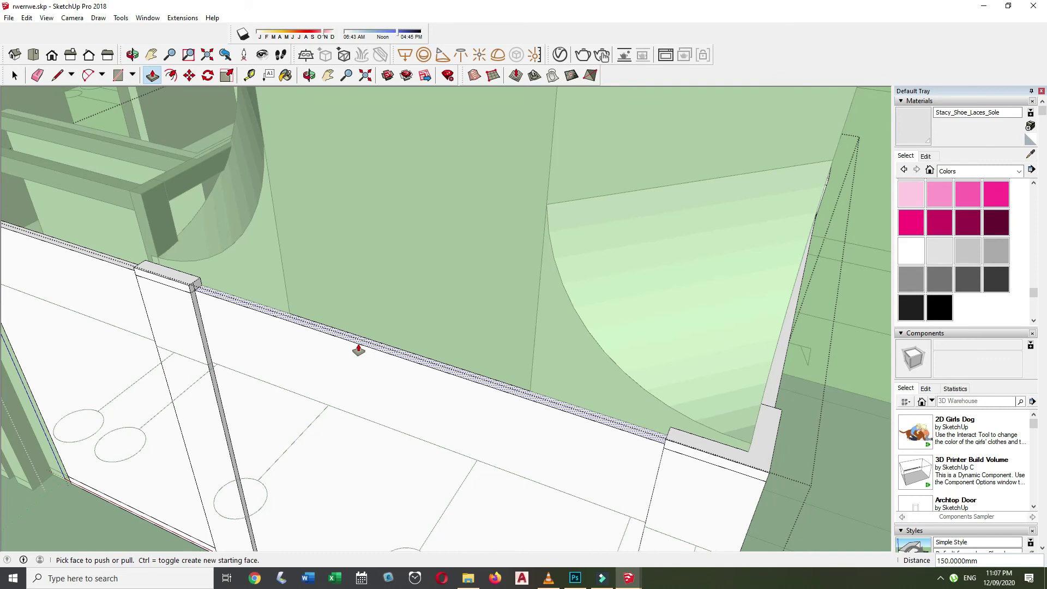
mouse_move(358, 350)
middle_mouse_down()
mouse_move(220, 276)
mouse_move(416, 332)
mouse_move(482, 403)
mouse_move(330, 445)
mouse_move(90, 391)
mouse_move(435, 414)
mouse_move(427, 421)
mouse_move(467, 264)
mouse_move(453, 351)
middle_mouse_up()
scroll(454, 350, "up", 3)
key("e")
mouse_move(381, 279)
middle_mouse_down()
mouse_move(346, 250)
mouse_move(374, 218)
mouse_move(453, 224)
middle_mouse_up()
key("space")
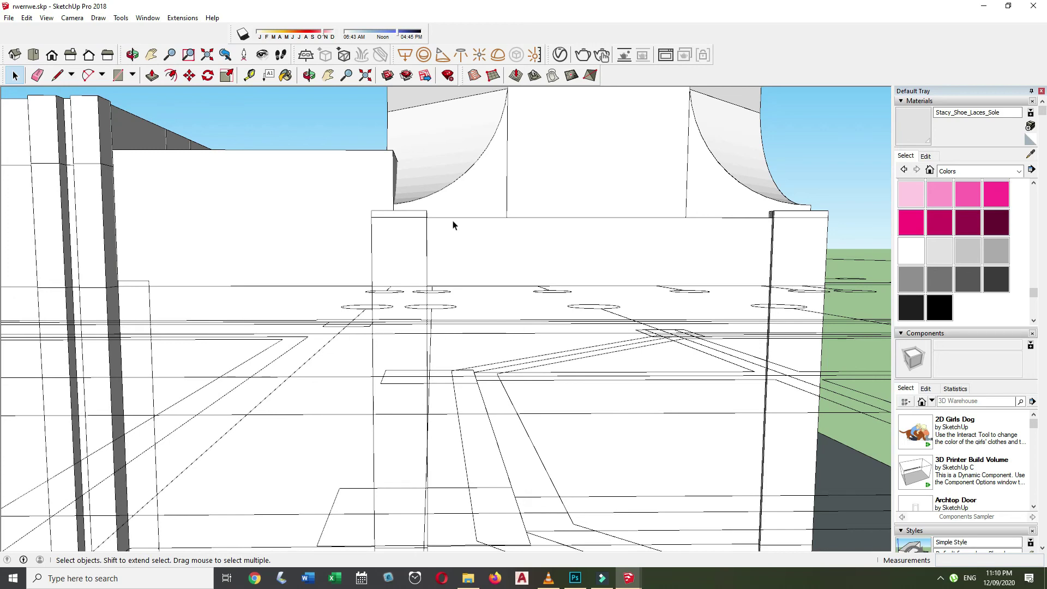
scroll(452, 225, "down", 10)
middle_click_drag(632, 144, 533, 452)
key("p")
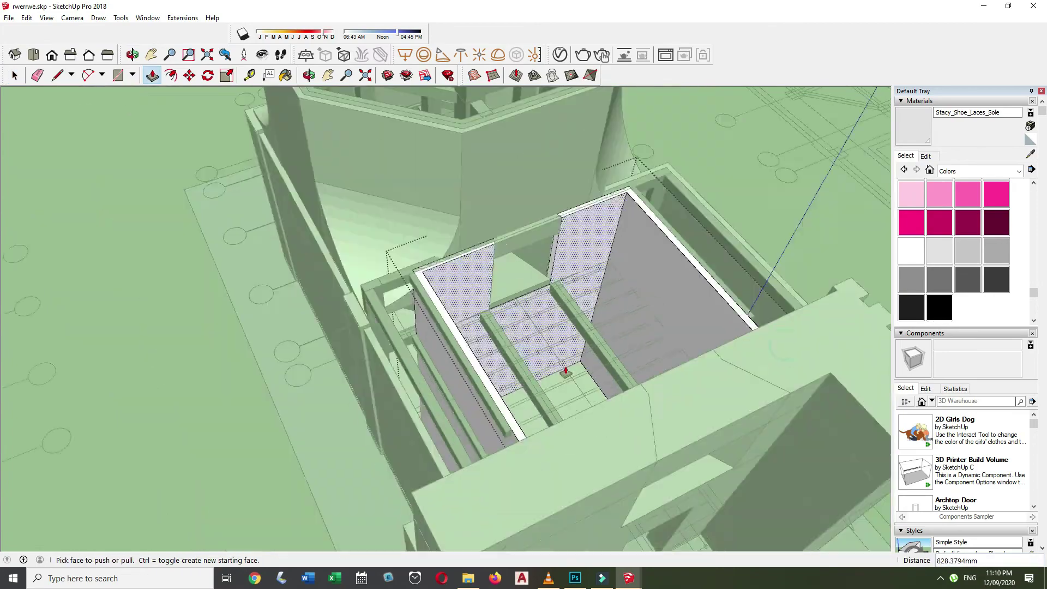
scroll(565, 373, "up", 5)
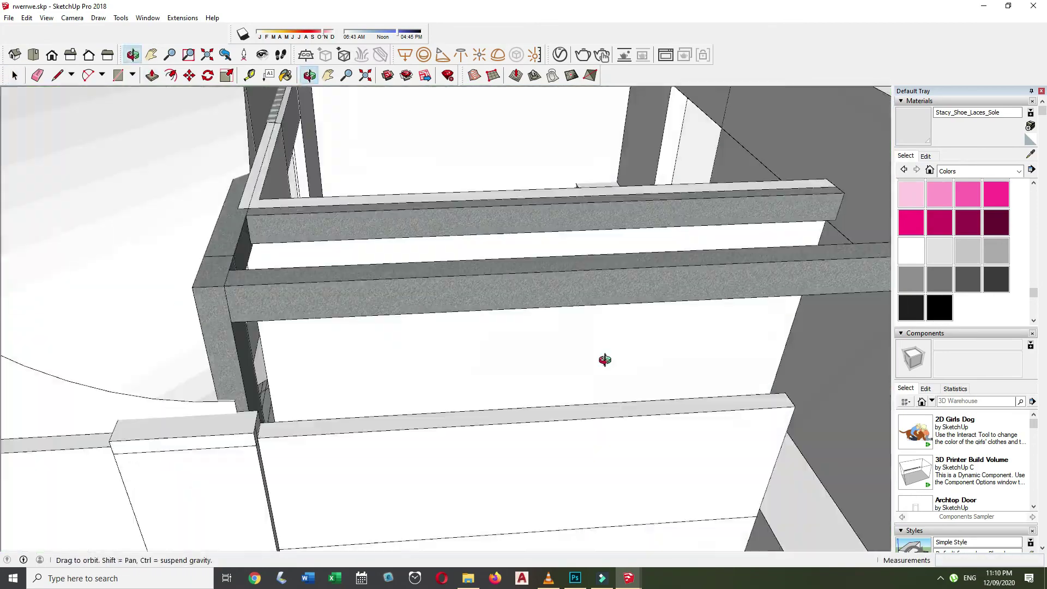
mouse_move(603, 363)
middle_mouse_down()
mouse_move(522, 438)
mouse_move(472, 374)
middle_mouse_up()
middle_click_drag(460, 412, 86, 452)
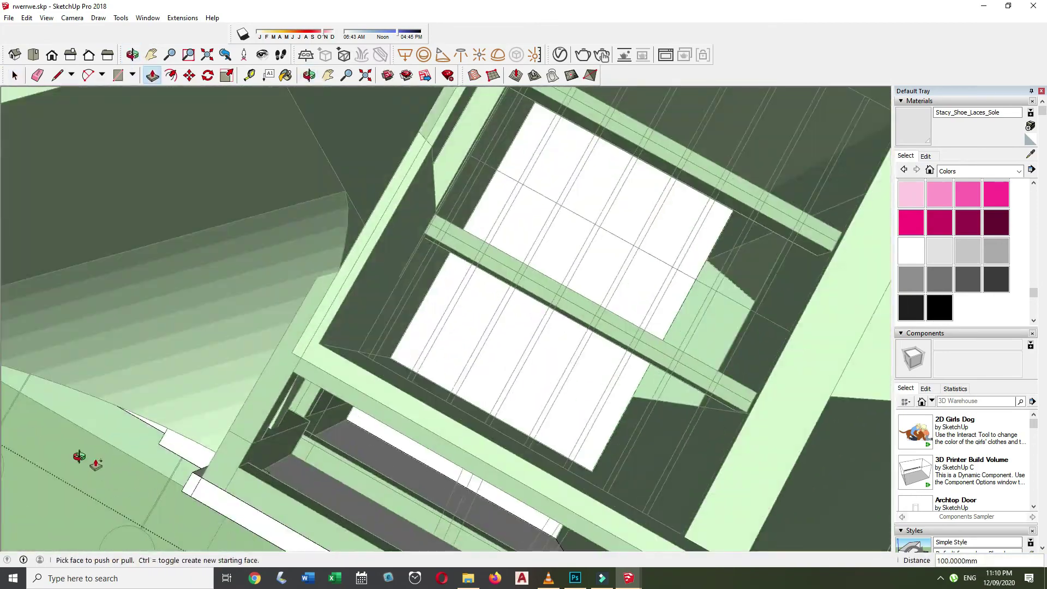
scroll(339, 246, "up", 3)
key("space")
middle_click_drag(339, 246, 475, 265)
key("e")
middle_click_drag(461, 199, 466, 190)
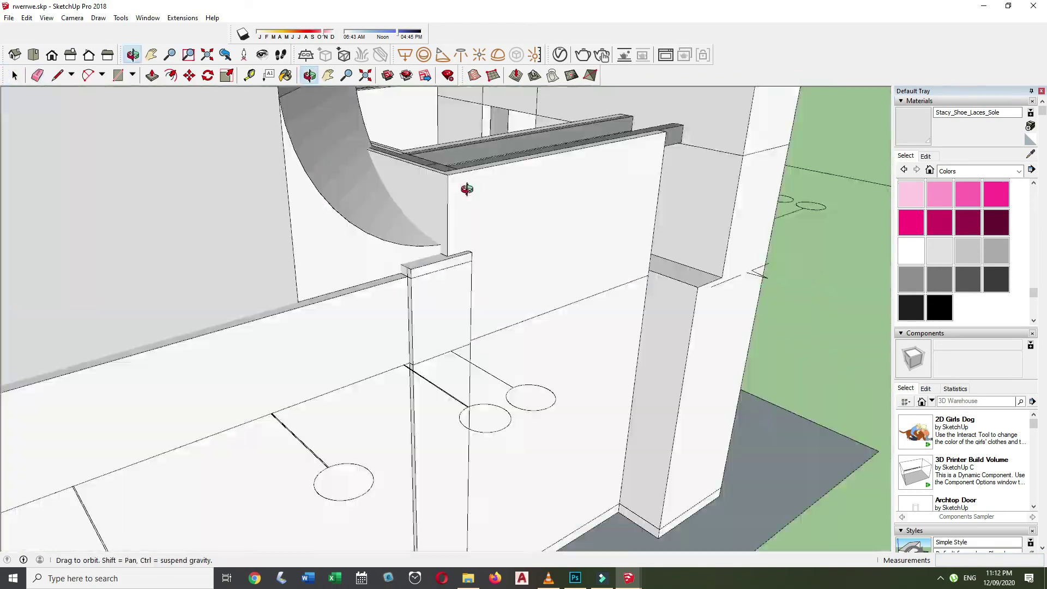
key("space")
mouse_move(458, 264)
middle_mouse_down()
mouse_move(471, 299)
mouse_move(430, 283)
mouse_move(253, 312)
middle_mouse_up()
key("space")
key("p")
key("space")
key("p")
left_click(634, 229)
key("space")
middle_click_drag(685, 280, 398, 327)
scroll(408, 311, "up", 3)
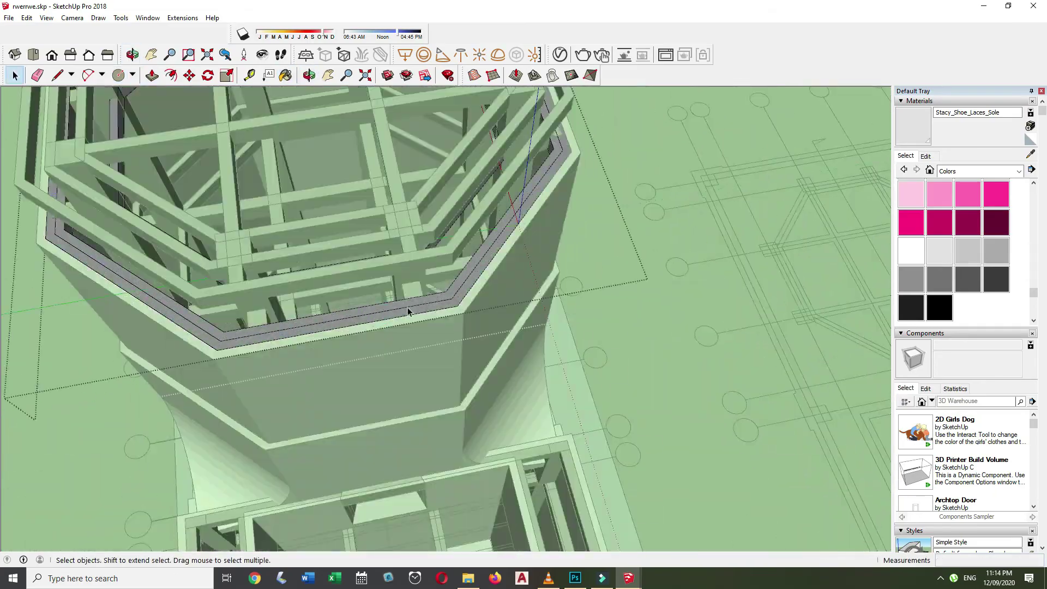
key("p")
key("space")
Push/Pull the thin strip below the opening out into a joist.
mouse_move(362, 409)
middle_mouse_down()
mouse_move(416, 375)
mouse_move(409, 432)
mouse_move(344, 428)
middle_mouse_up()
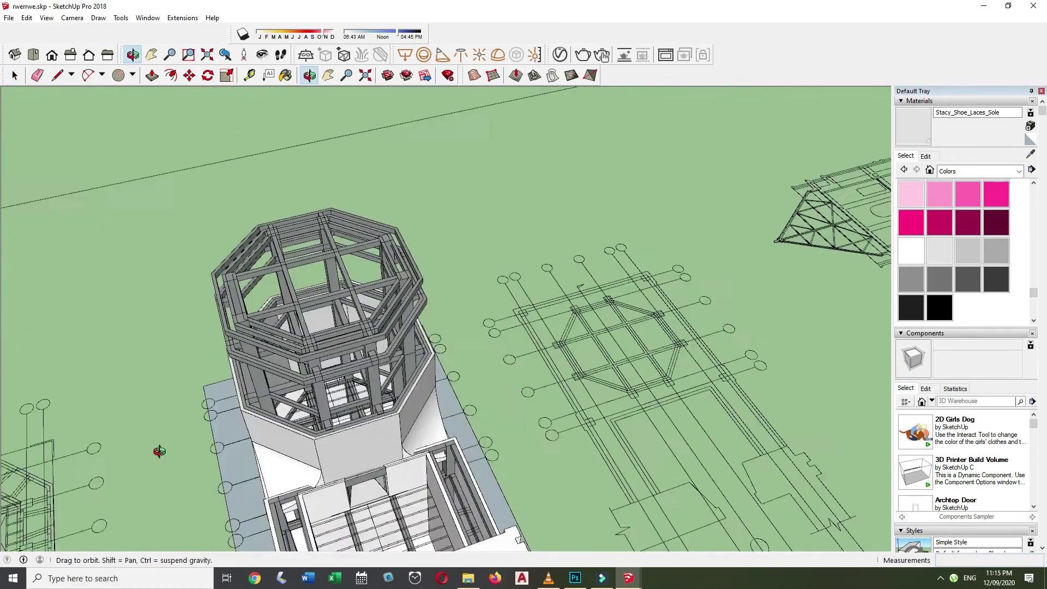
scroll(295, 416, "up", 3)
scroll(461, 486, "up", 3)
scroll(495, 273, "up", 2)
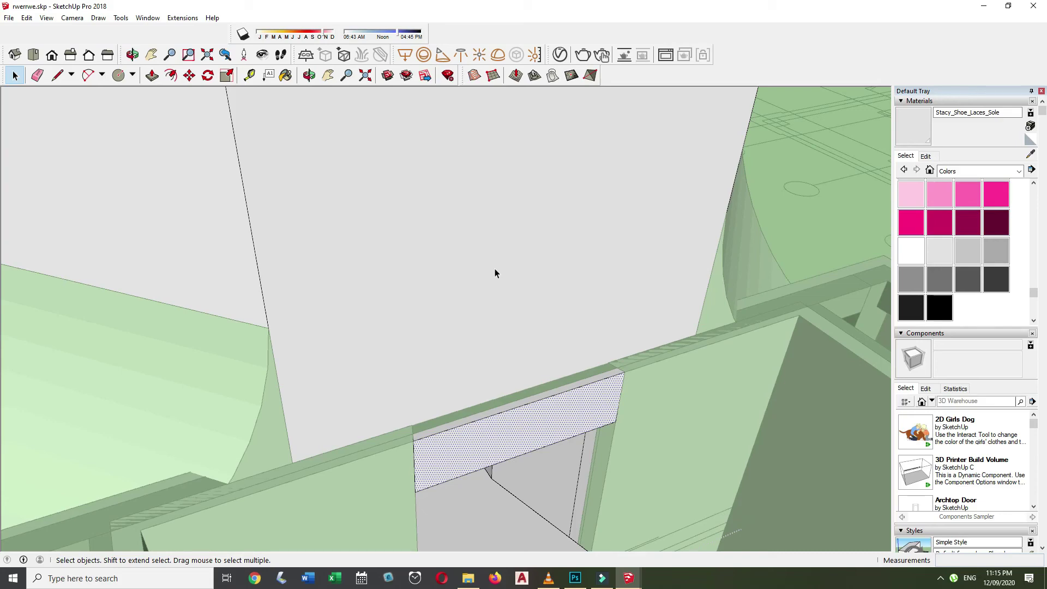
scroll(495, 273, "down", 5)
scroll(241, 444, "up", 4)
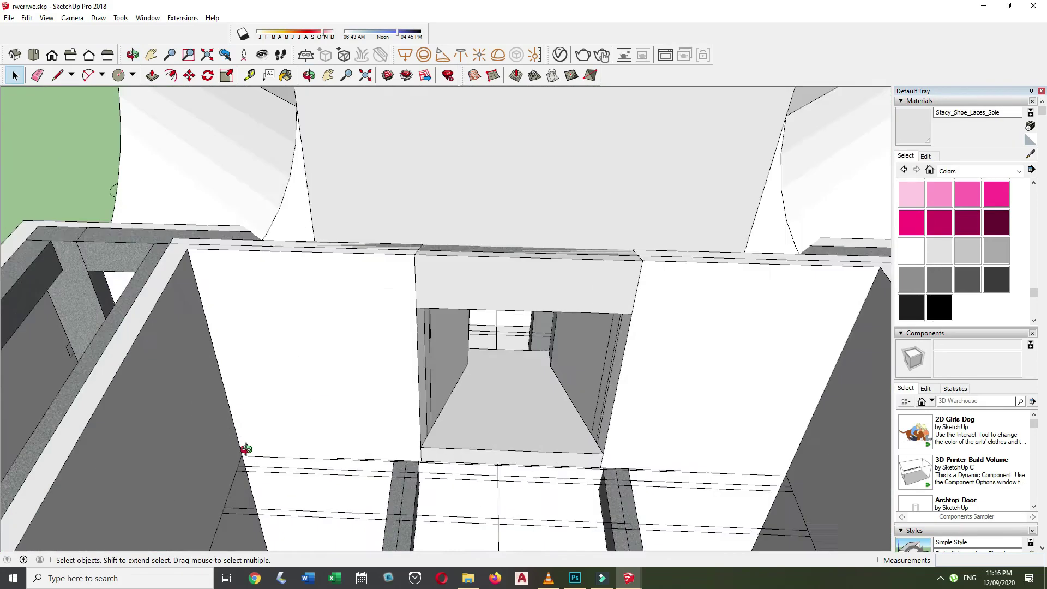
scroll(241, 444, "up", 3)
key("l")
left_click(201, 451)
right_click(207, 438)
key("Escape")
key("p")
mouse_move(358, 437)
middle_mouse_down()
mouse_move(202, 355)
mouse_move(224, 460)
middle_mouse_up()
Move-copy the joist at 600 mm spacing to form the row.
scroll(306, 517, "down", 3)
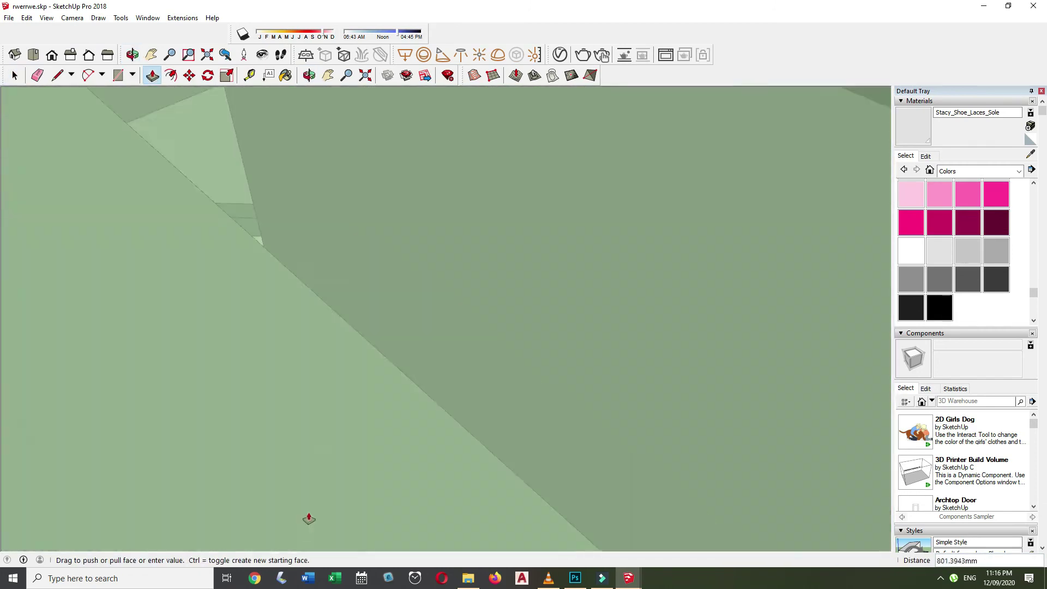
key("space")
left_click(395, 346)
key("m")
scroll(415, 423, "down", 3)
middle_click_drag(397, 433, 331, 332)
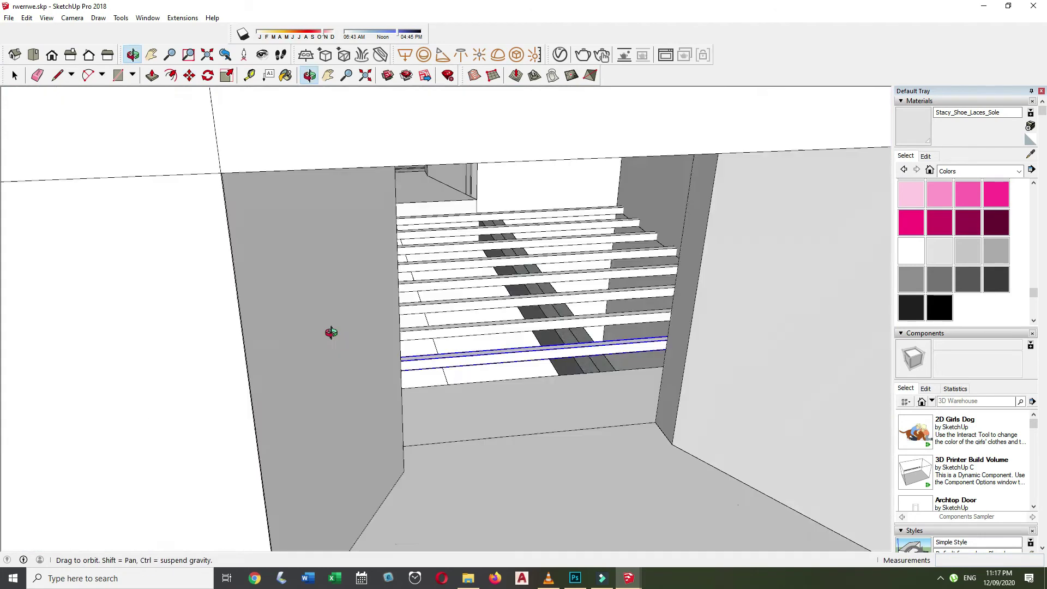
scroll(229, 251, "up", 5)
middle_click_drag(229, 250, 398, 205)
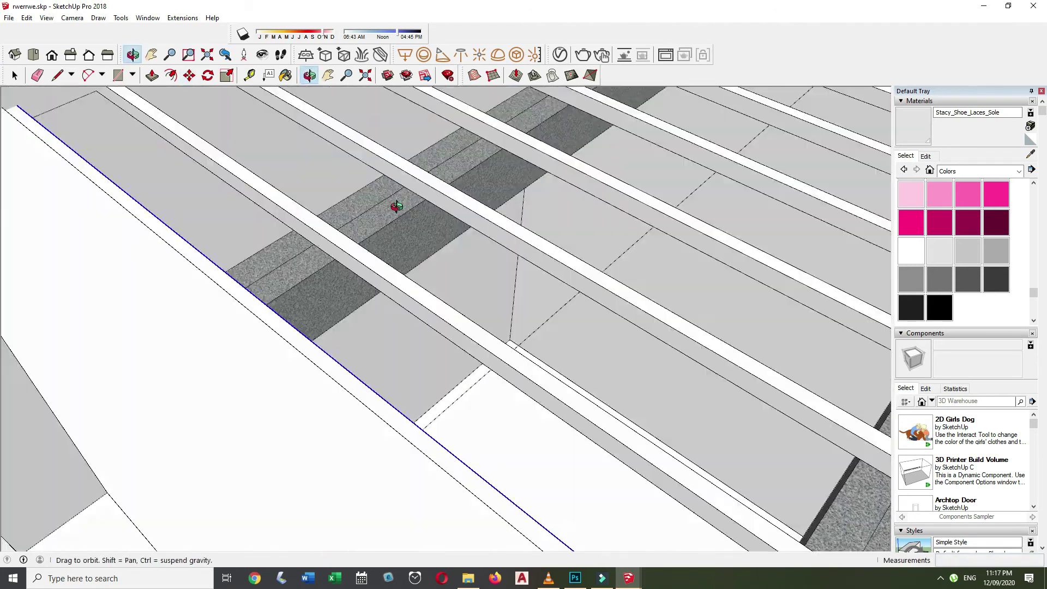
Paint the joists with the Wood Cherry Original material.
key("b")
left_click(1000, 173)
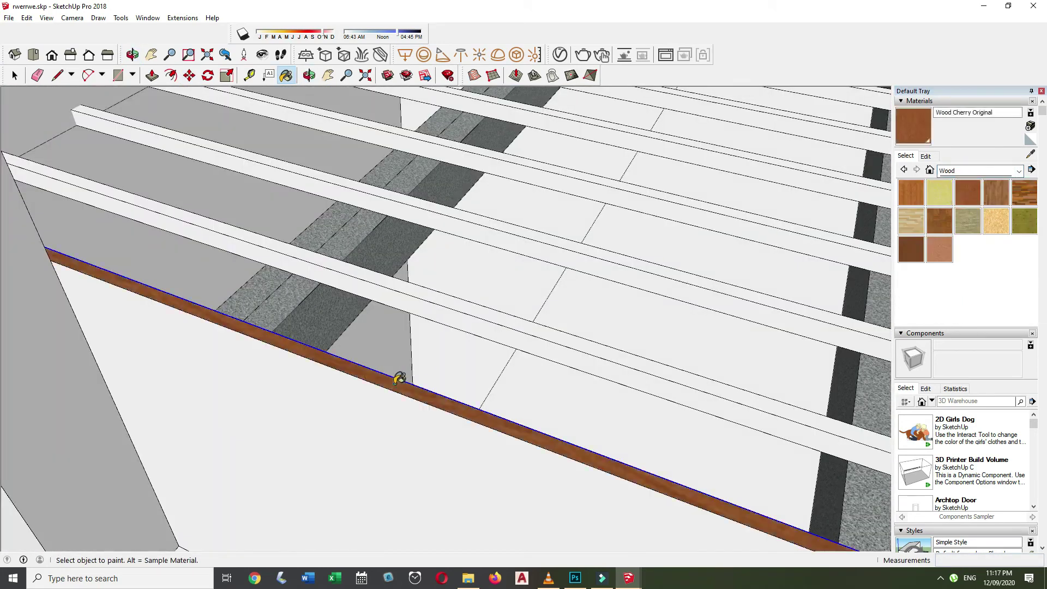
middle_click_drag(398, 378, 398, 444)
scroll(575, 274, "down", 5)
scroll(564, 249, "up", 5)
key("m")
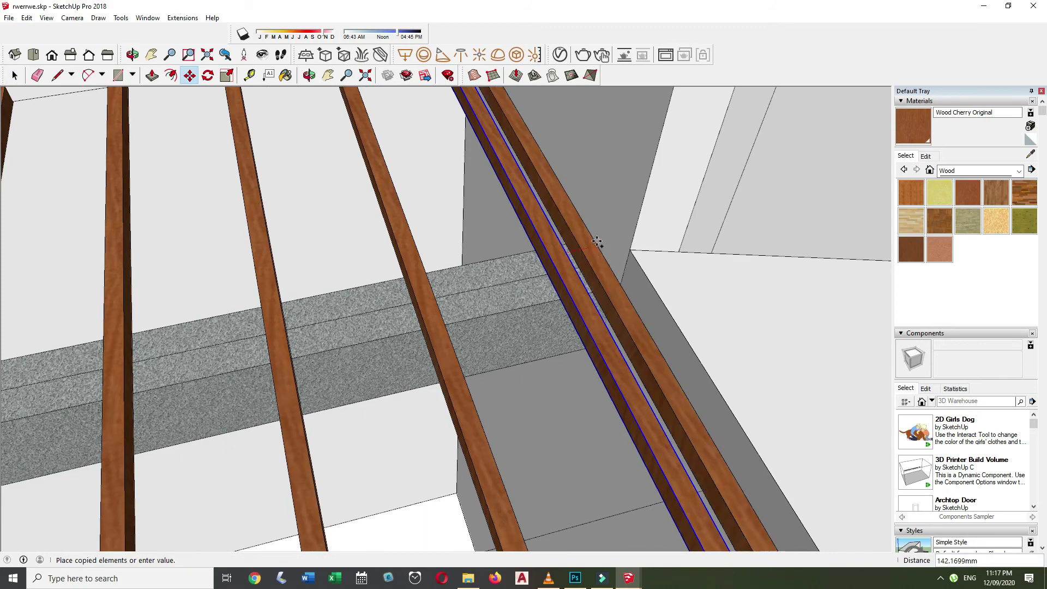
key("space")
scroll(598, 242, "down", 10)
mouse_move(598, 242)
middle_mouse_down()
mouse_move(548, 382)
mouse_move(331, 284)
middle_mouse_up()
scroll(284, 302, "up", 10)
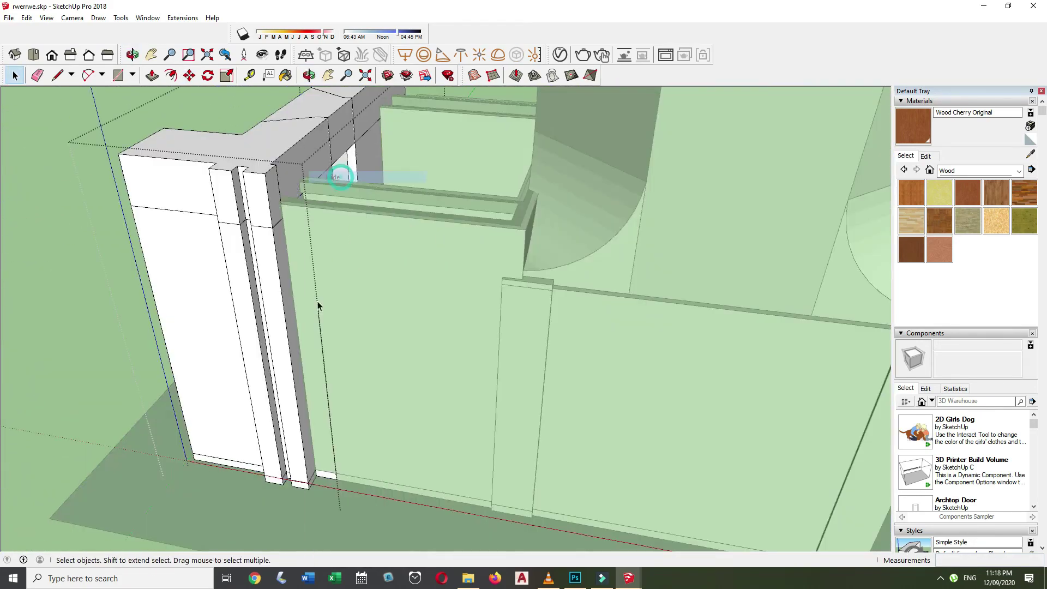
Open the tower group for editing and zoom in on the ledge corner.
scroll(333, 295, "down", 3)
scroll(334, 294, "down", 3)
scroll(252, 353, "up", 10)
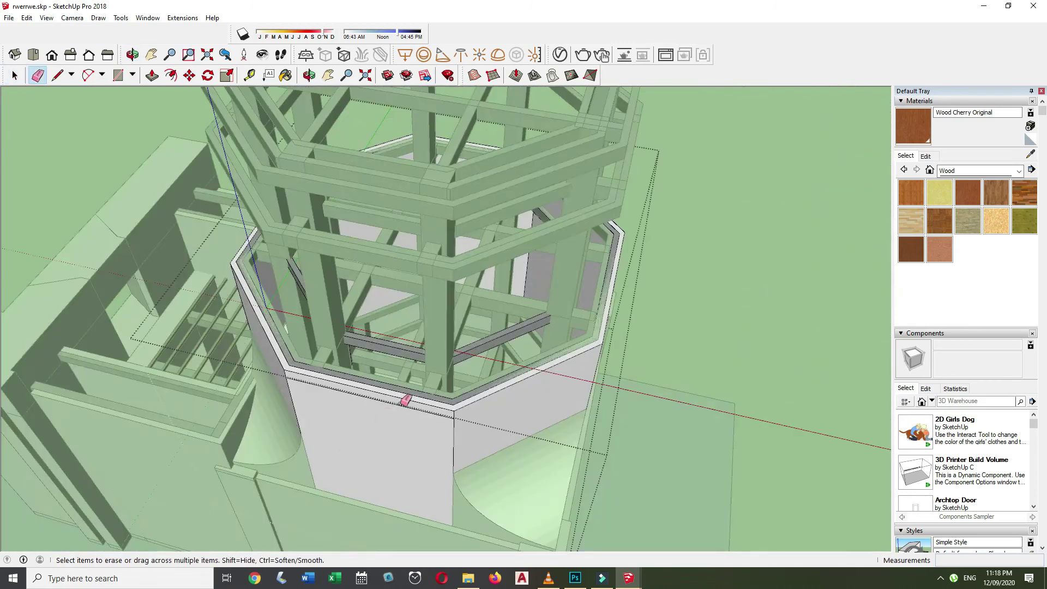
scroll(253, 353, "up", 3)
key("l")
double_click(266, 390)
key("p")
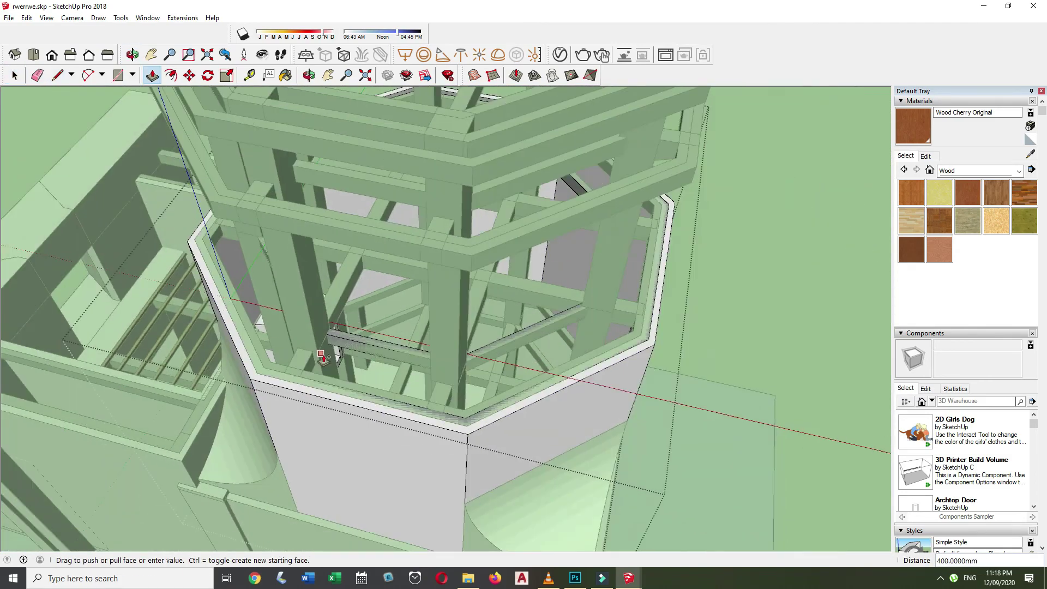
middle_click_drag(359, 401, 458, 280)
key("f")
key("space")
key("l")
left_click(403, 324)
Draw a line across the octagon top, then undo it.
key("p")
scroll(367, 240, "down", 3)
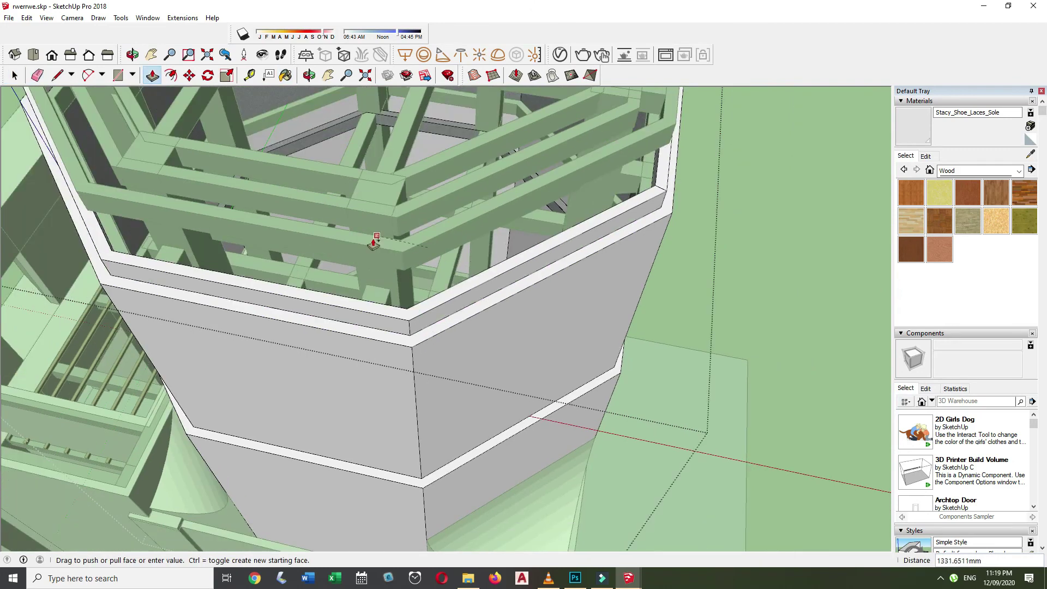
middle_click_drag(474, 264, 585, 187)
scroll(368, 317, "up", 5)
middle_click_drag(369, 317, 454, 390)
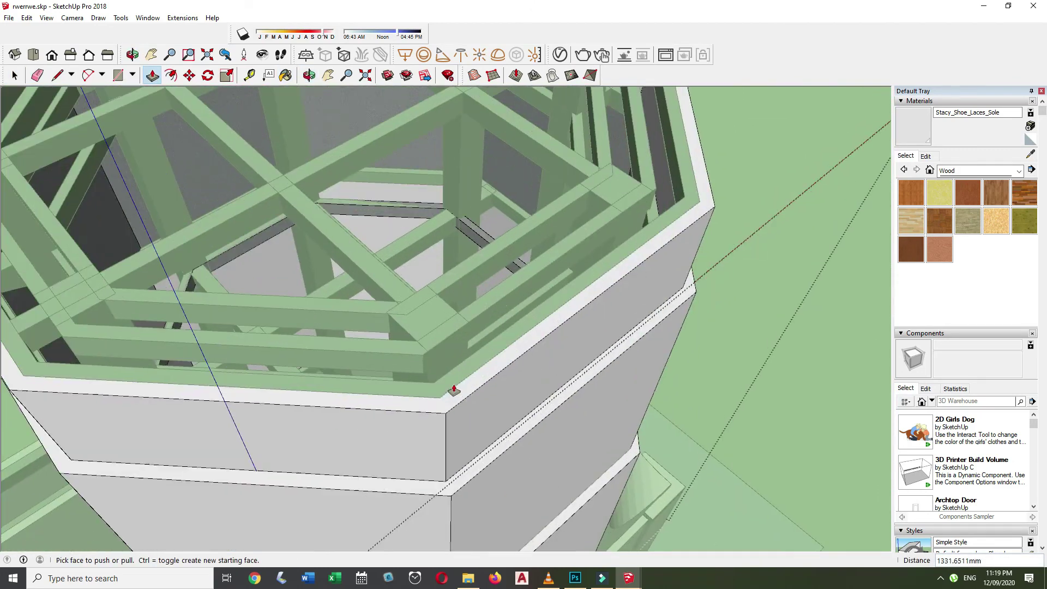
scroll(458, 393, "down", 5)
scroll(349, 305, "up", 5)
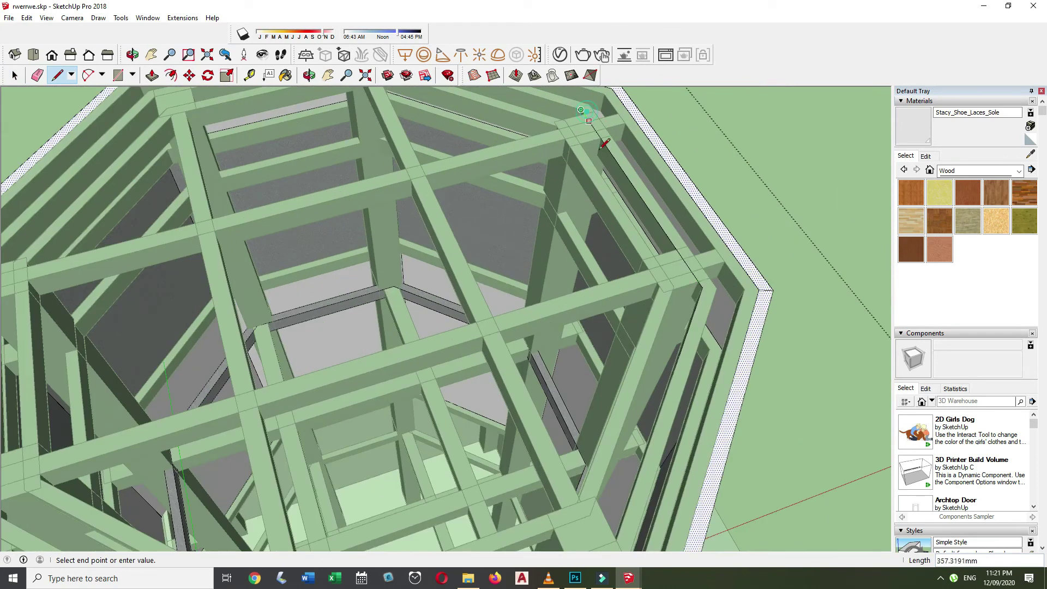
key("l")
left_click(225, 237)
left_click(431, 480)
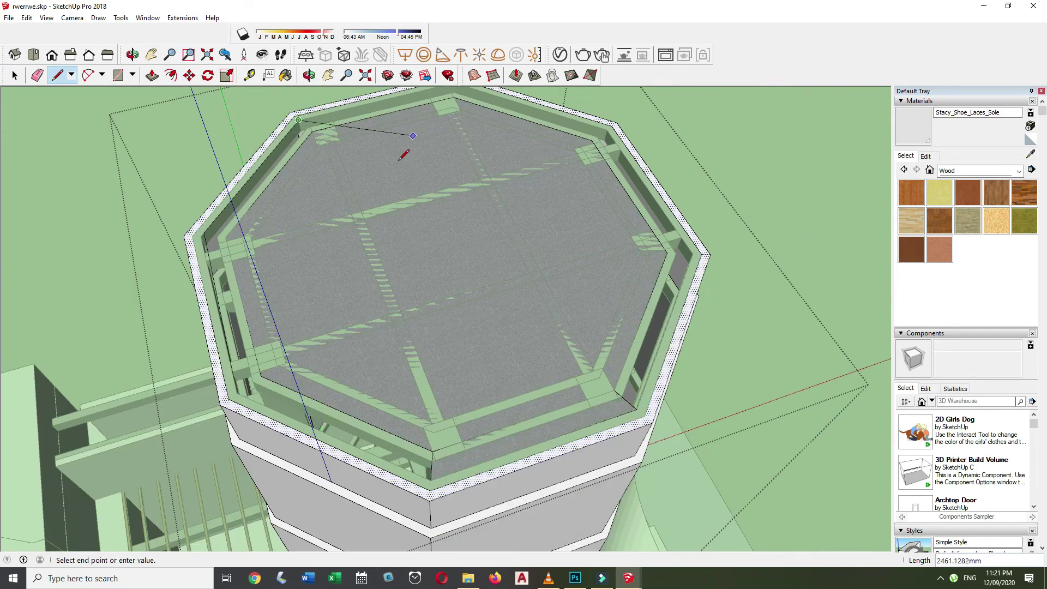
middle_click_drag(403, 155, 499, 388)
key("ctrl+z")
key("space")
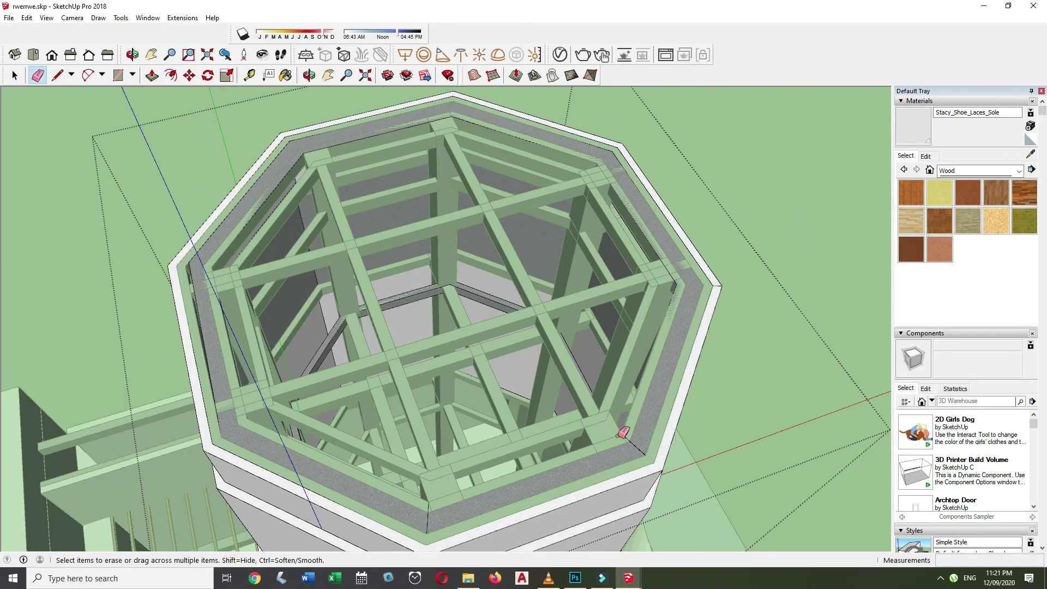
Remove the tower's top face and extrude the rim ledge 125 mm.
scroll(641, 339, "up", 2)
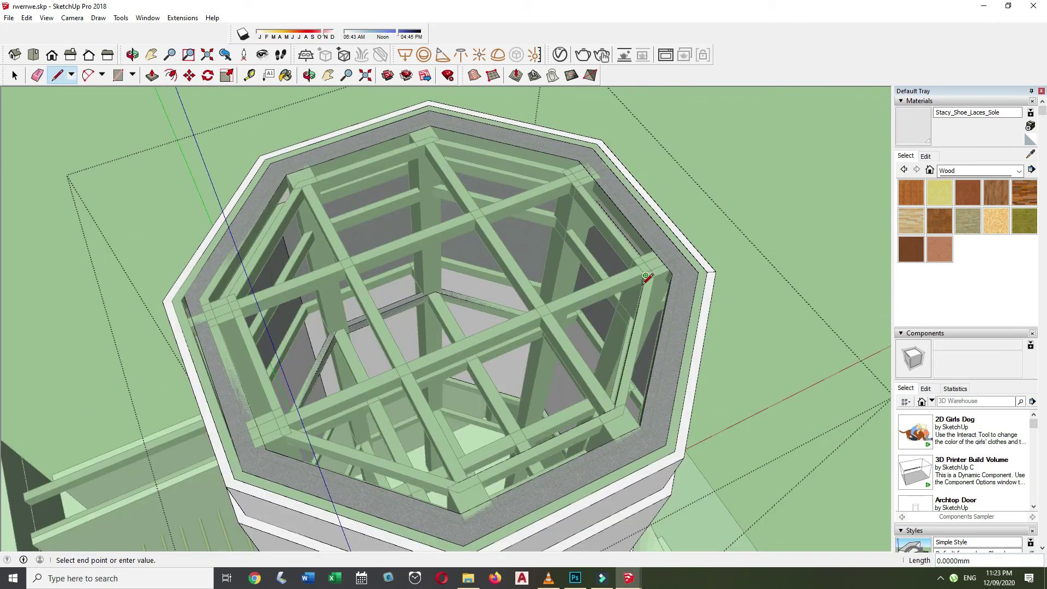
scroll(649, 333, "up", 2)
scroll(657, 328, "up", 2)
scroll(667, 324, "up", 1)
scroll(666, 324, "down", 3)
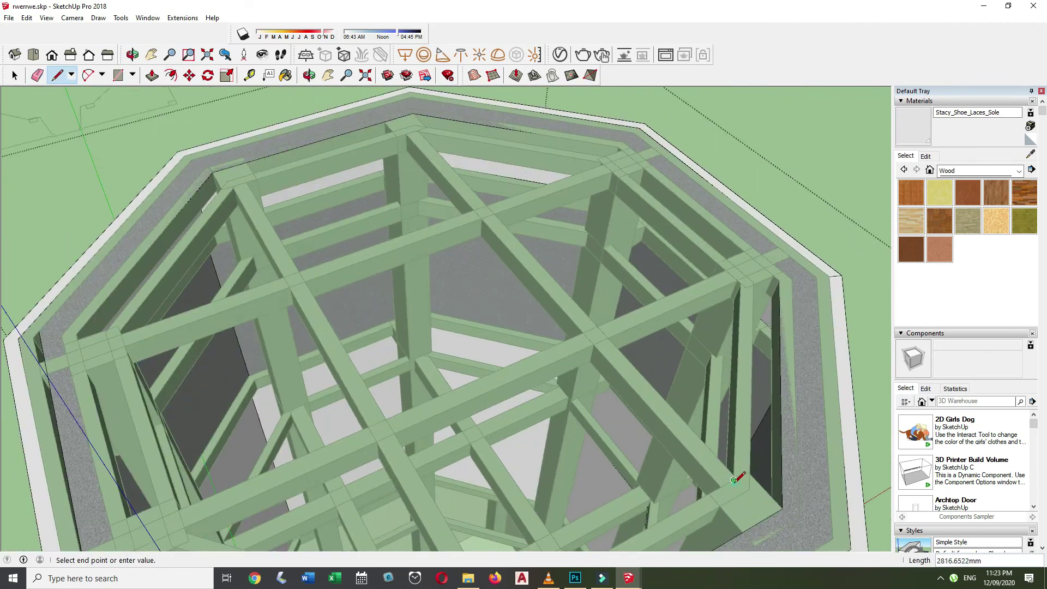
scroll(638, 409, "down", 3)
key("ctrl+z")
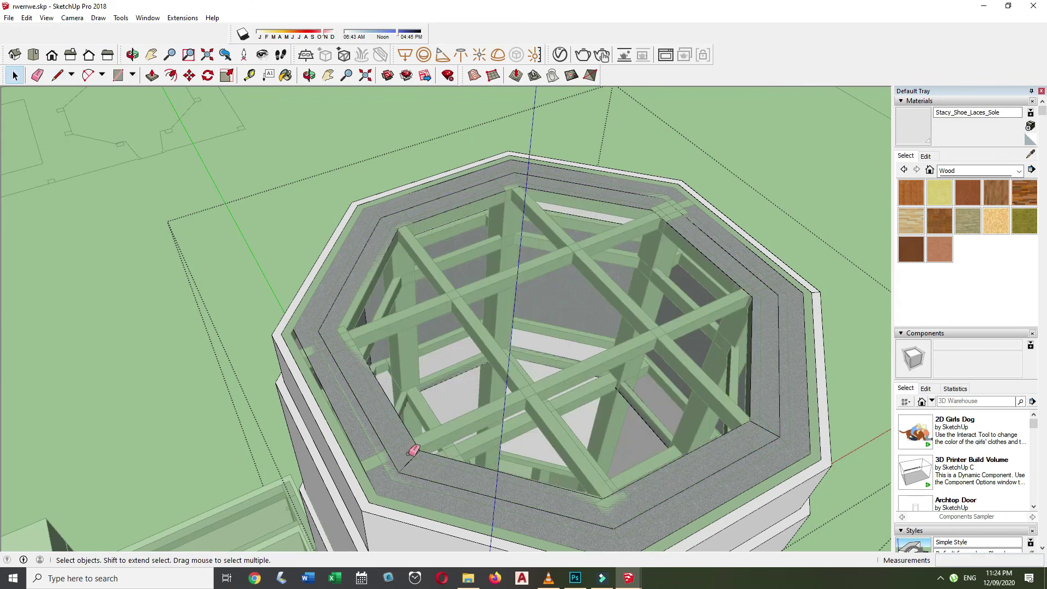
middle_click_drag(739, 521, 784, 341)
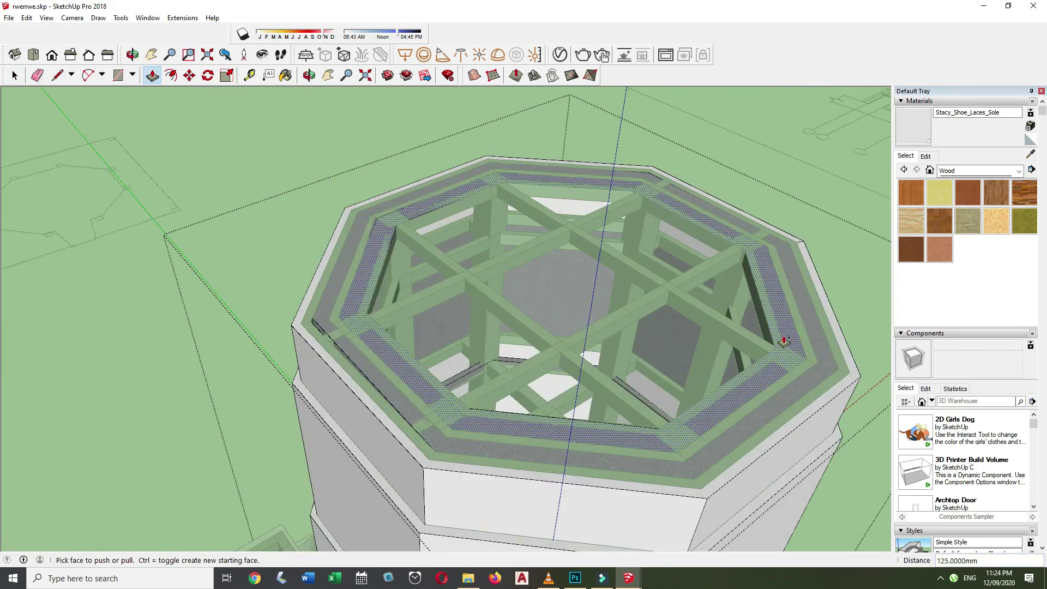
Orbit around the tower top and start a line at the left parapet corner.
middle_click_drag(678, 529, 435, 454)
key("space")
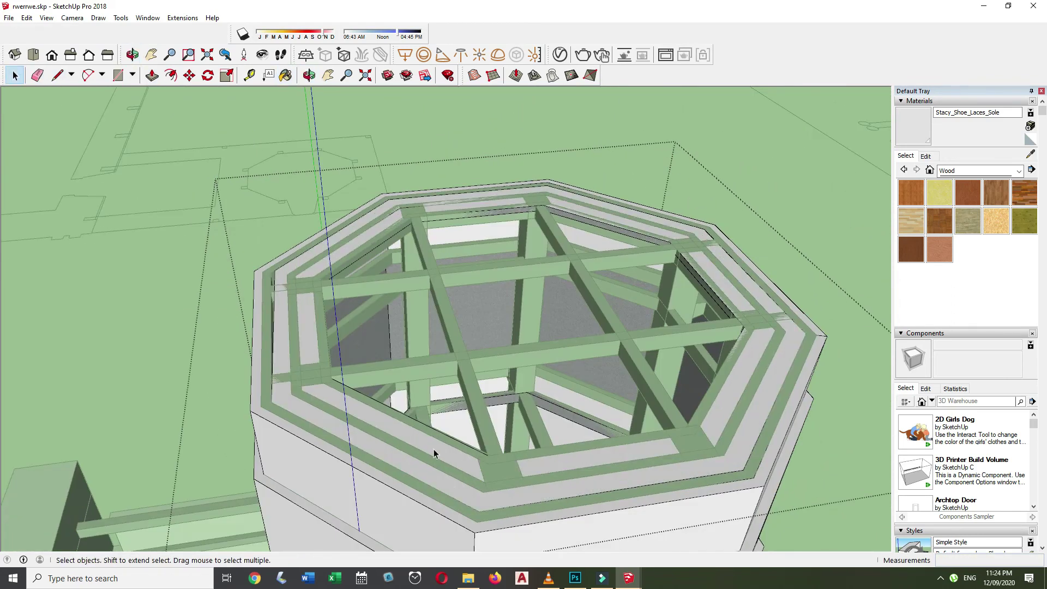
key("l")
scroll(275, 305, "up", 2)
left_click(273, 314)
Select the octagonal top rim faces and push/pull the inner rim up into a tall parapet wall.
key("space")
scroll(284, 318, "down", 5)
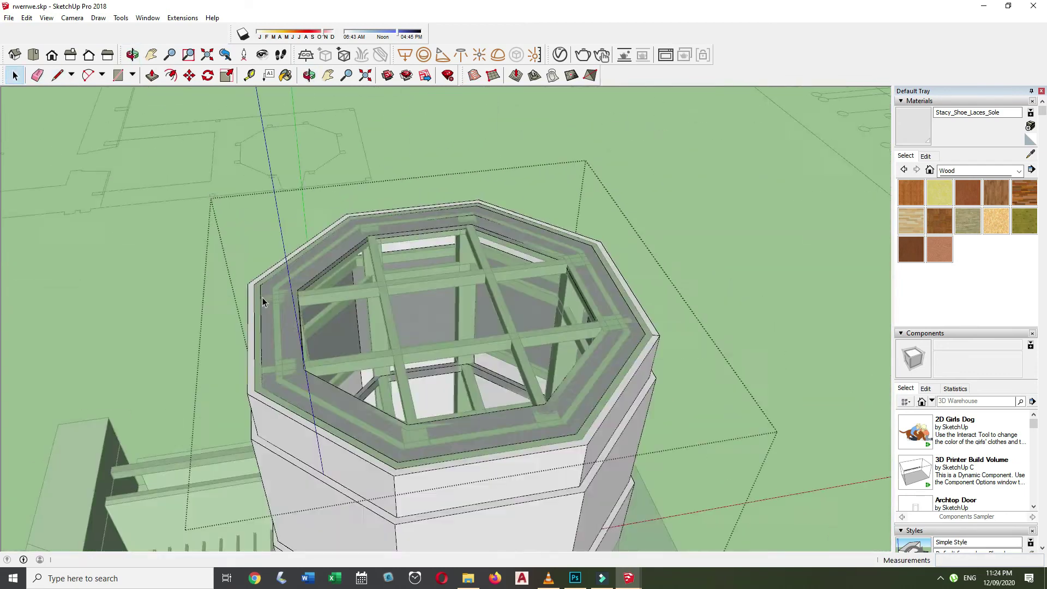
scroll(363, 409, "up", 3)
left_click(362, 409)
key("p")
scroll(337, 392, "down", 3)
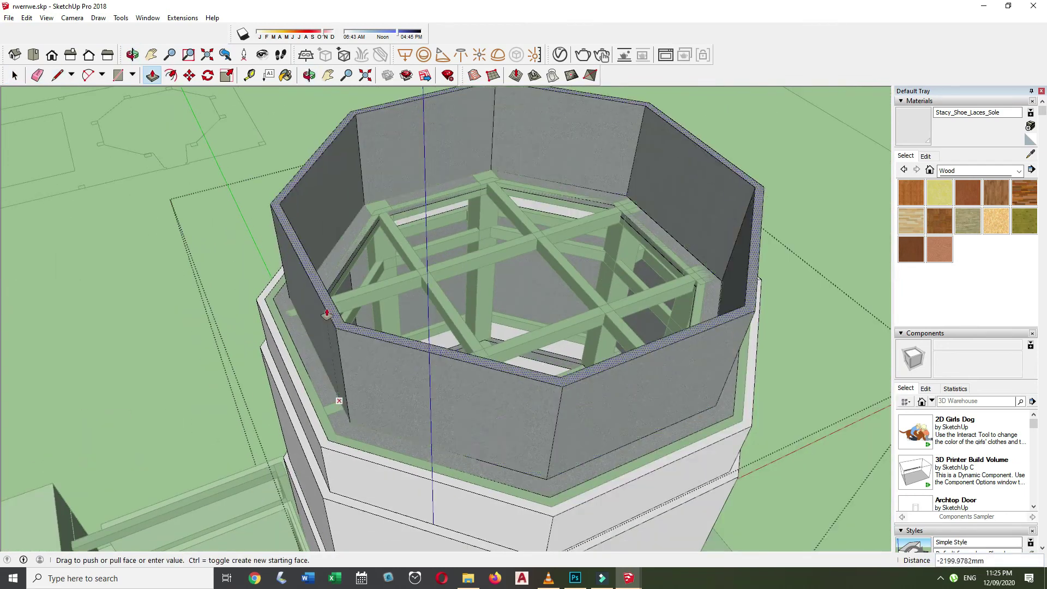
scroll(762, 385, "down", 5)
key("t")
scroll(186, 309, "down", 3)
key("p")
scroll(186, 309, "up", 6)
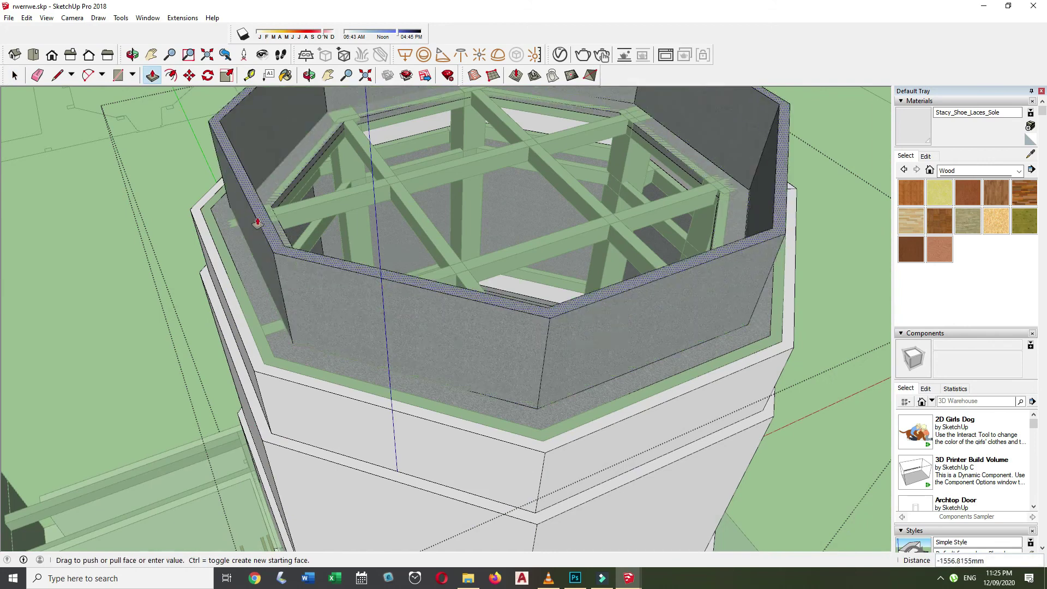
middle_click_drag(620, 320, 575, 493)
scroll(336, 343, "down", 3)
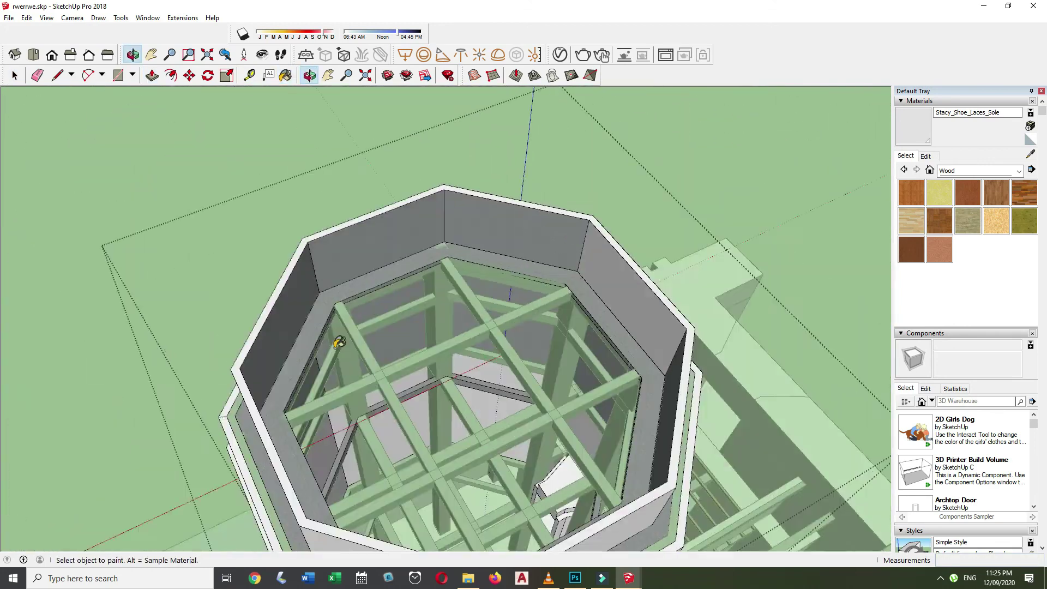
Orbit around the parapet wall to look down into the tower interior.
middle_click_drag(337, 343, 806, 411)
key("f")
scroll(493, 310, "up", 6)
middle_click_drag(474, 315, 412, 178)
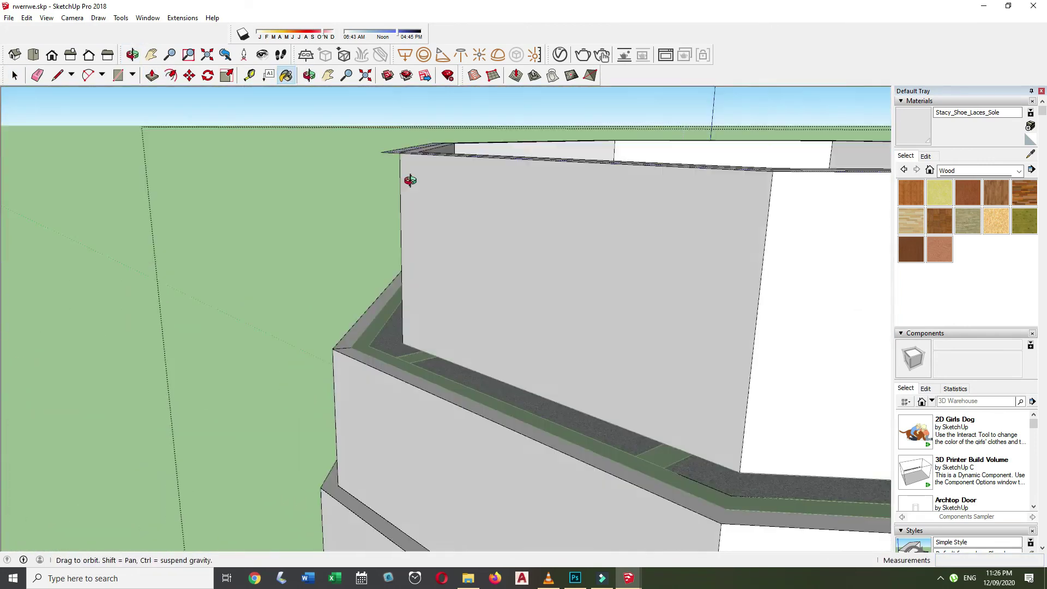
scroll(412, 178, "down", 3)
key("p")
key("b")
scroll(485, 382, "down", 3)
middle_click_drag(485, 382, 437, 327)
key("space")
scroll(436, 328, "up", 3)
middle_click_drag(491, 447, 382, 305)
scroll(370, 299, "up", 5)
Push/pull the inner ledge face inside the parapet.
key("f")
scroll(377, 305, "up", 2)
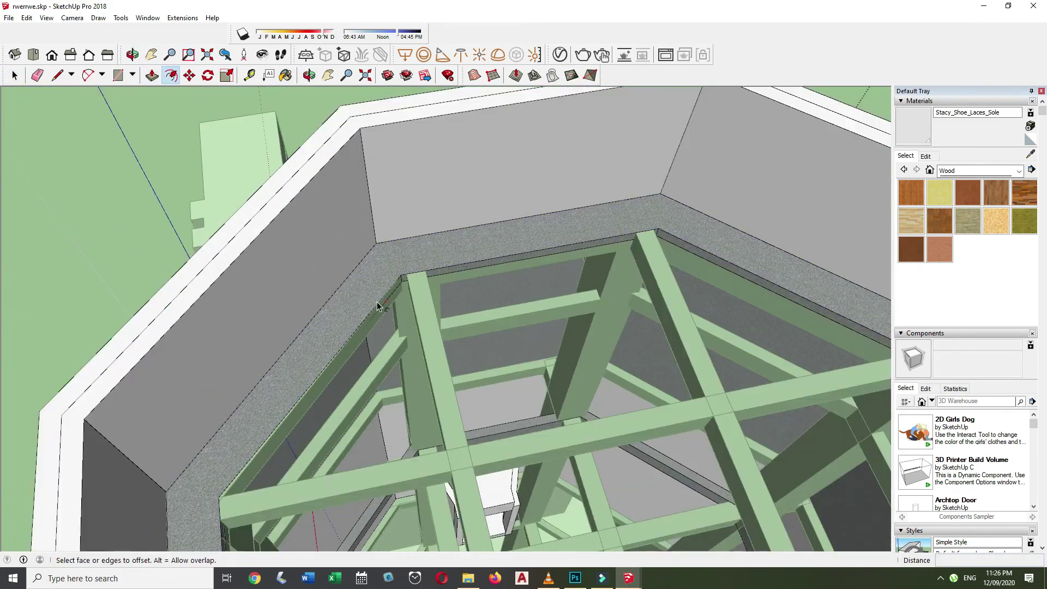
scroll(379, 300, "down", 10)
key("space")
scroll(650, 379, "up", 5)
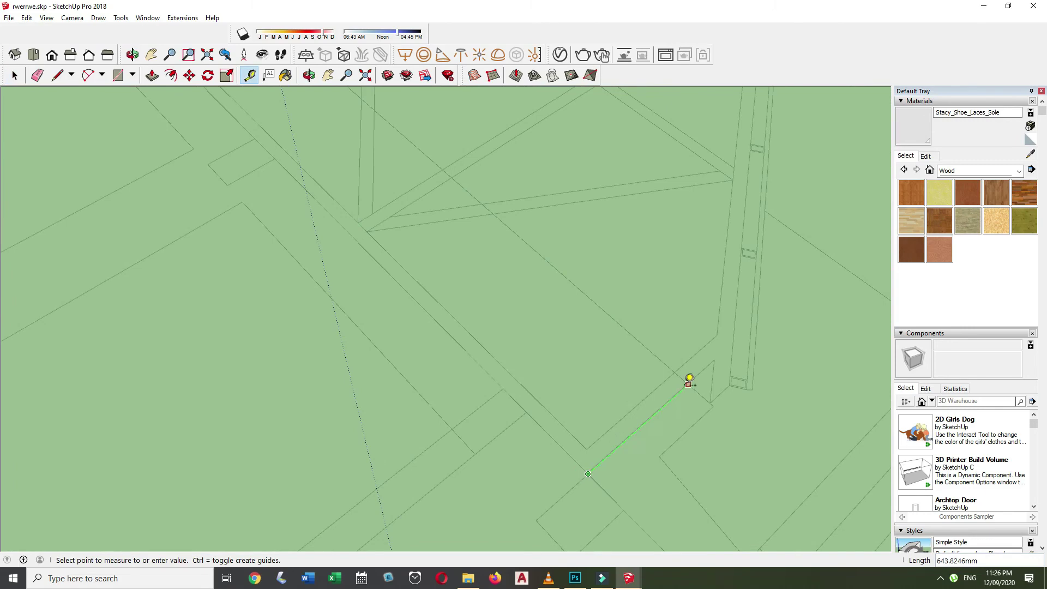
key("space")
scroll(689, 382, "down", 8)
key("p")
scroll(430, 188, "up", 8)
left_click(440, 134)
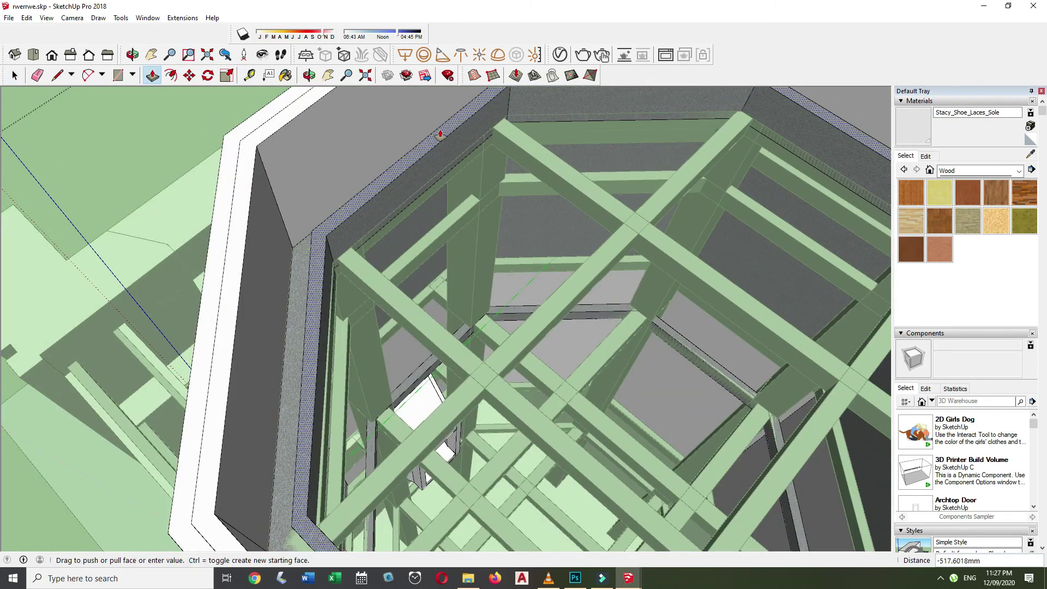
Select the inner octagonal ring and Ctrl-move a duplicate of it.
key("space")
scroll(442, 136, "down", 6)
left_click(327, 304)
key("m")
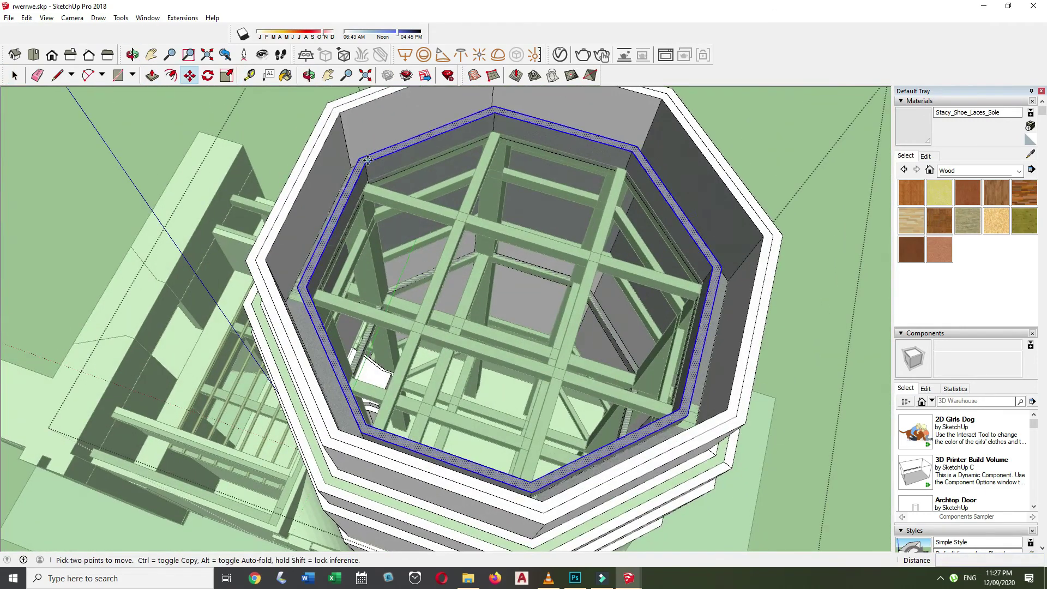
key("ctrl")
scroll(415, 385, "up", 8)
key("space")
scroll(425, 380, "down", 8)
scroll(312, 221, "up", 6)
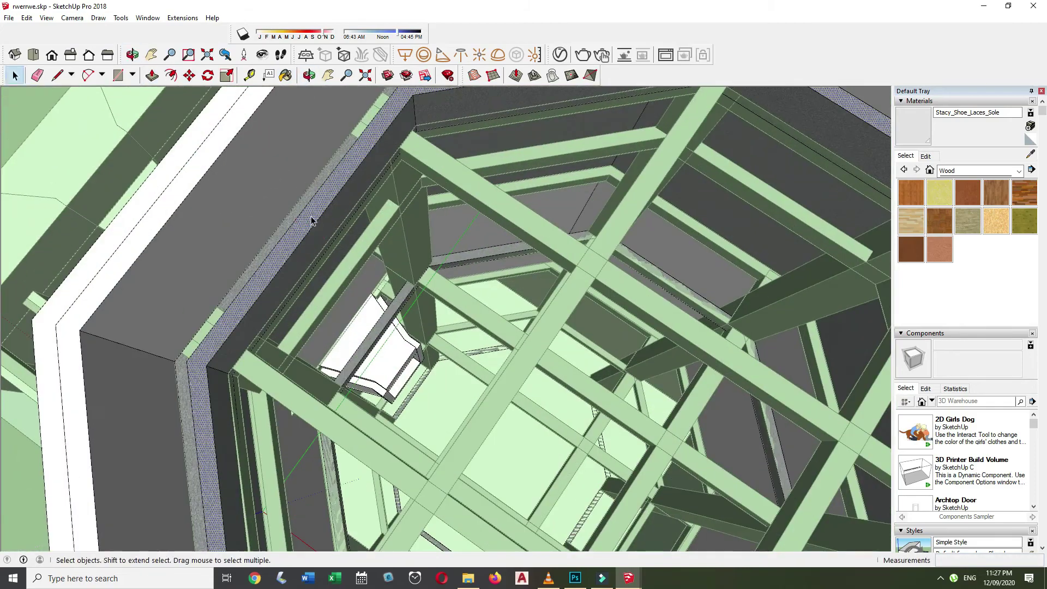
scroll(355, 257, "down", 6)
scroll(330, 301, "up", 6)
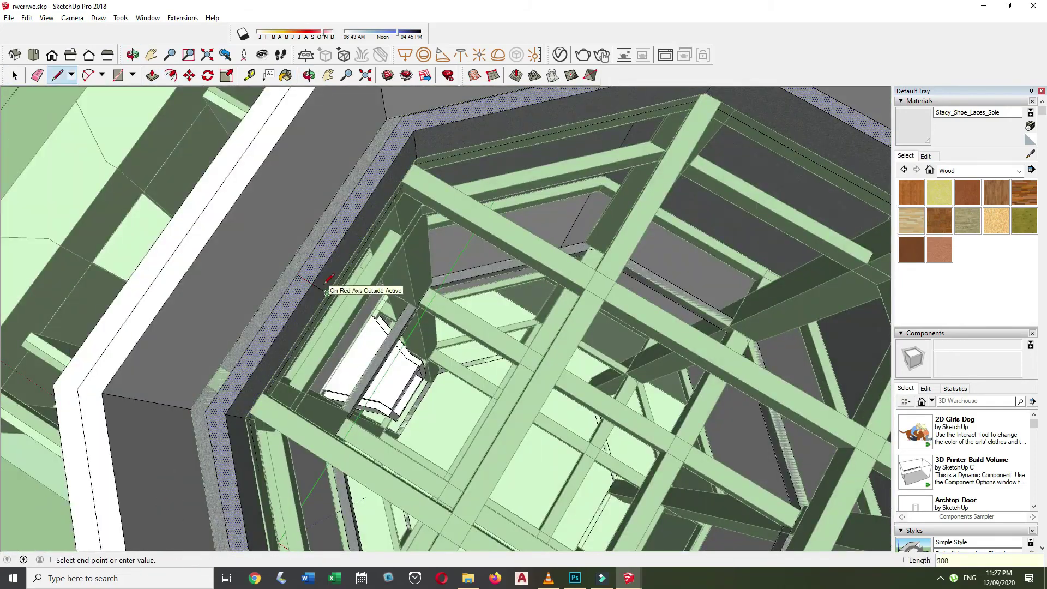
Offset the inner ring's edges to form a stepped ledge around the timber lattice.
key("f")
scroll(327, 267, "down", 2)
scroll(323, 246, "down", 4)
key("space")
scroll(349, 338, "up", 6)
scroll(369, 430, "up", 3)
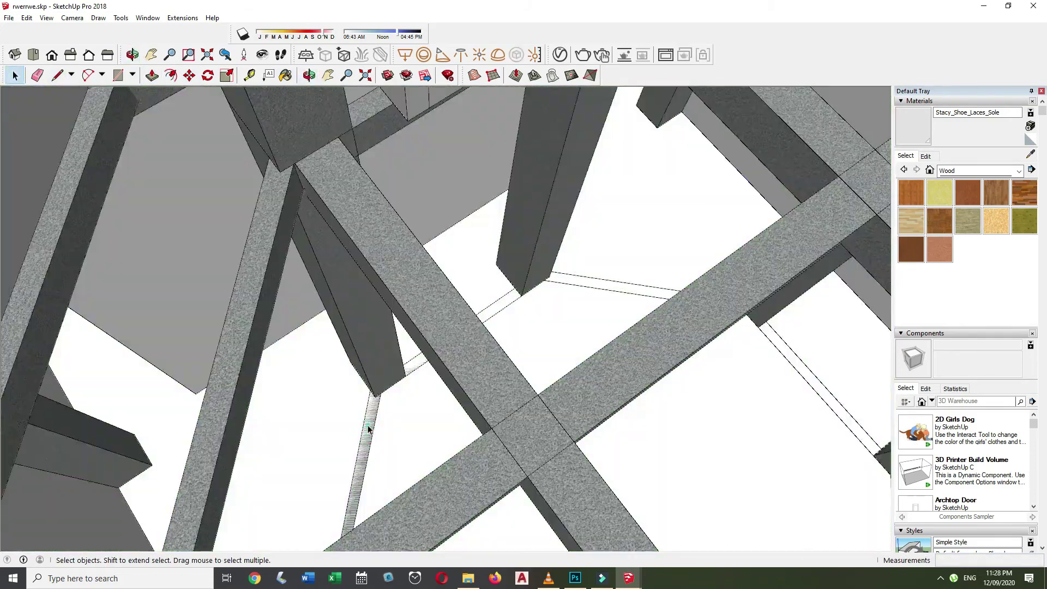
key("f")
scroll(368, 429, "down", 6)
scroll(388, 460, "up", 6)
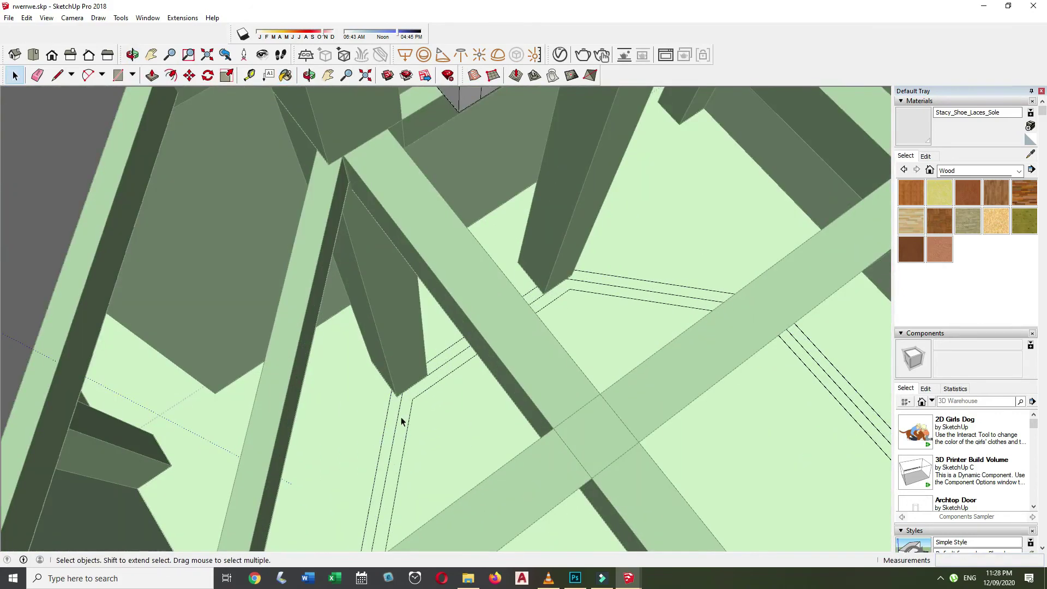
scroll(479, 352, "down", 2)
key("b")
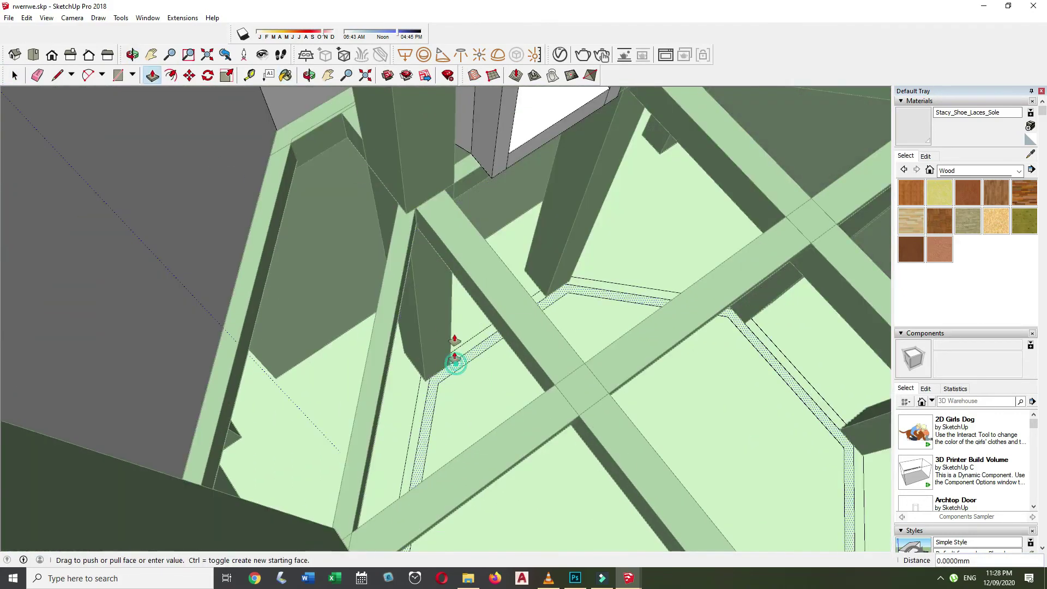
scroll(456, 363, "down", 5)
scroll(343, 225, "up", 2)
key("space")
scroll(480, 371, "up", 4)
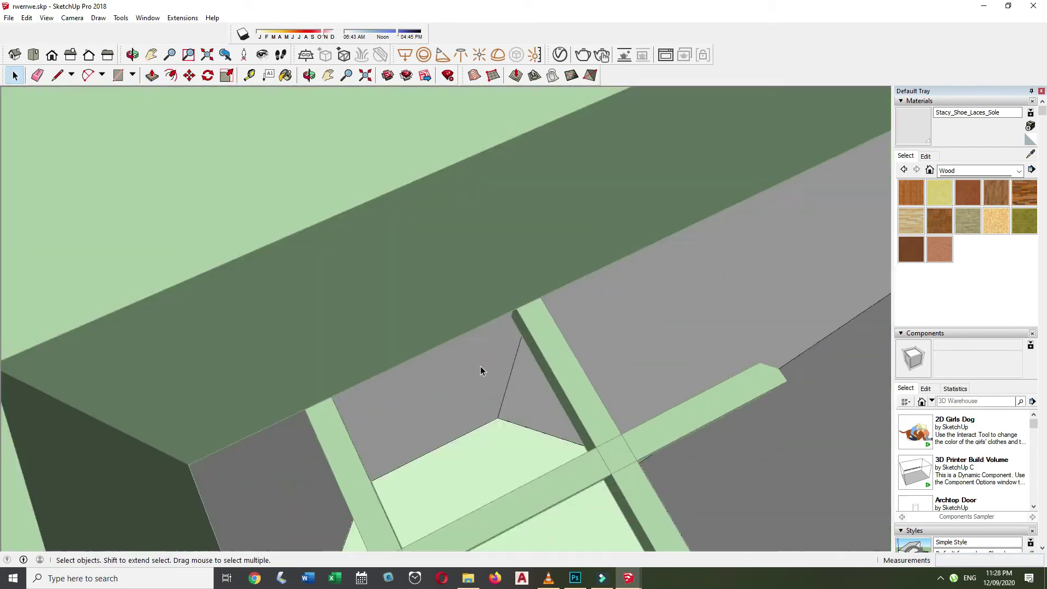
key("space")
Start a line at the frame endpoint, then cancel it and orbit around the tower.
key("l")
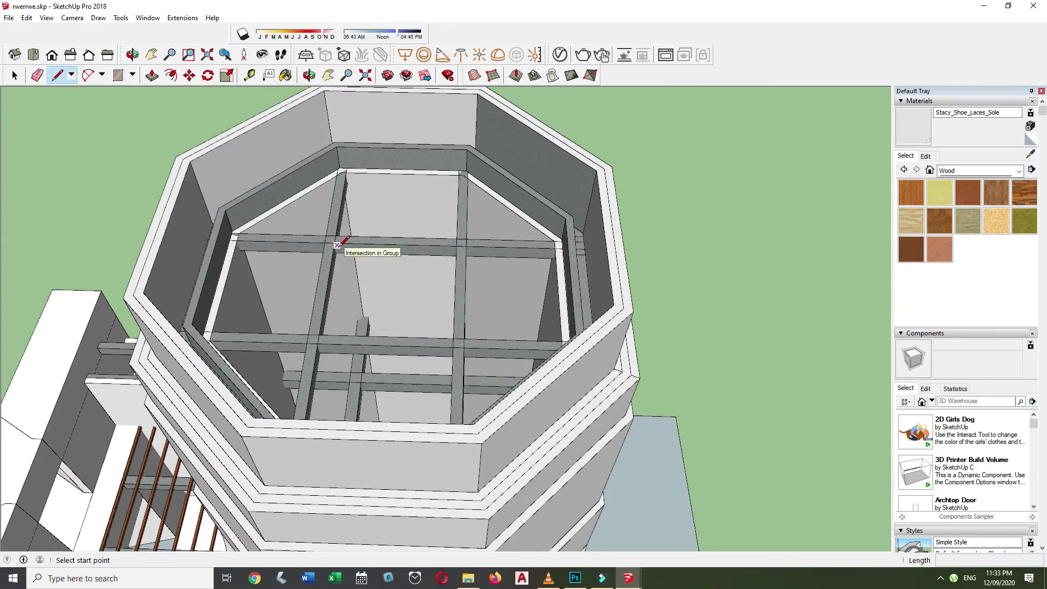
middle_click_drag(265, 255, 319, 238)
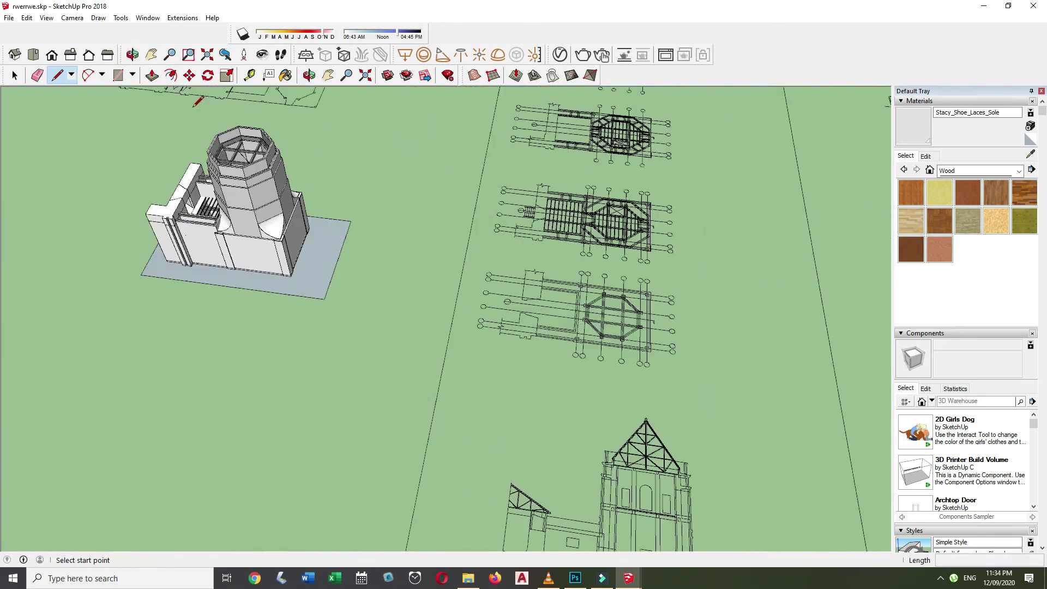
left_click(514, 345)
mouse_move(515, 346)
middle_mouse_down()
mouse_move(393, 379)
mouse_move(538, 273)
mouse_move(468, 303)
mouse_move(627, 450)
mouse_move(496, 373)
mouse_move(254, 456)
middle_mouse_up()
key("Escape")
middle_click_drag(171, 491, 382, 306)
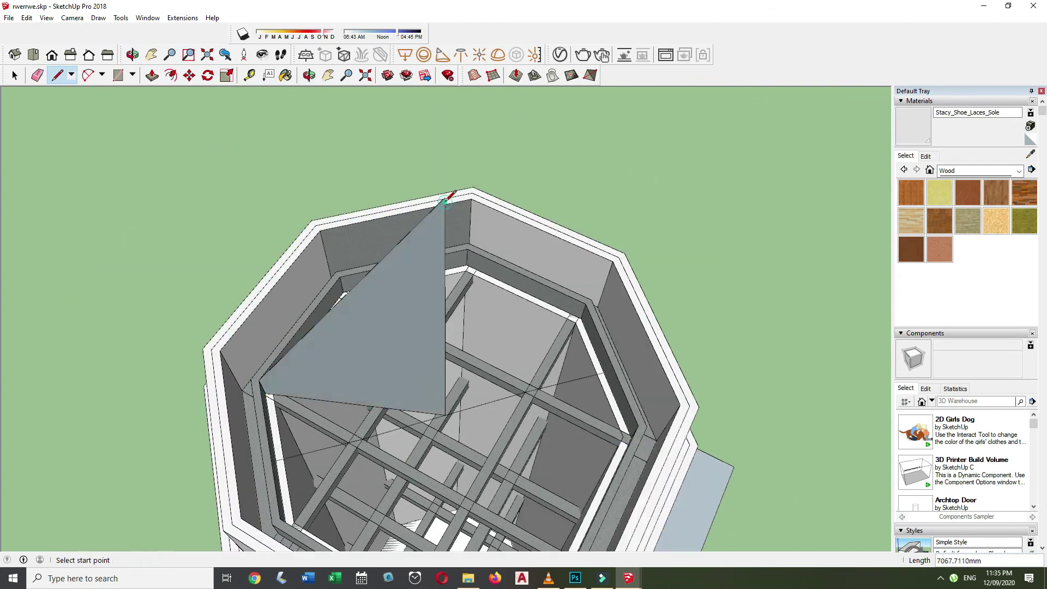
Open the triangular gable group for editing and try a line on its face.
key("space")
double_click(410, 265)
key("l")
scroll(398, 257, "down", 10)
scroll(627, 238, "up", 5)
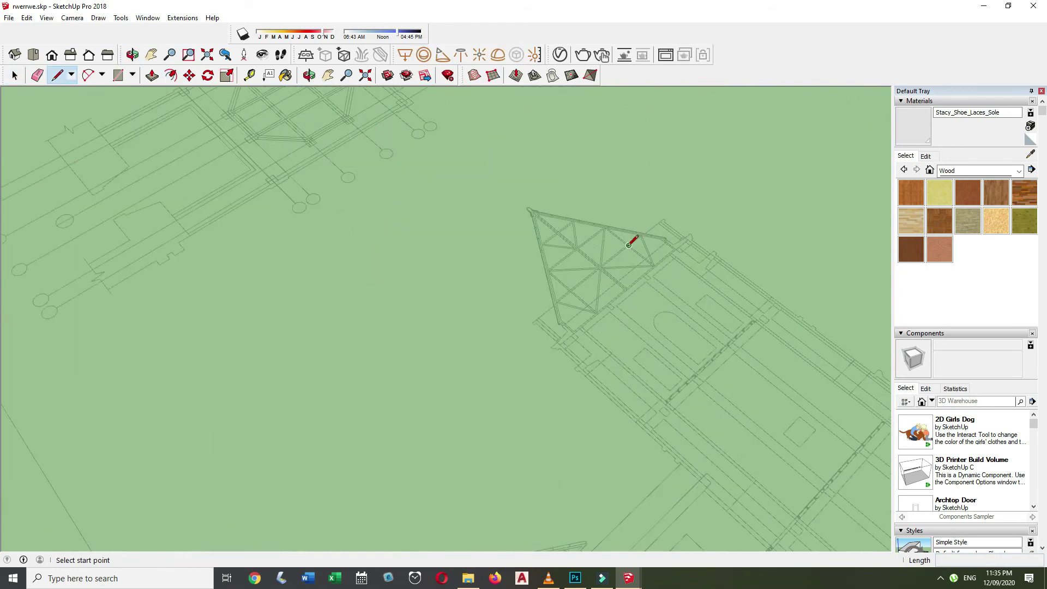
middle_click_drag(627, 238, 337, 349)
scroll(224, 390, "up", 5)
left_click(202, 316)
scroll(185, 376, "down", 5)
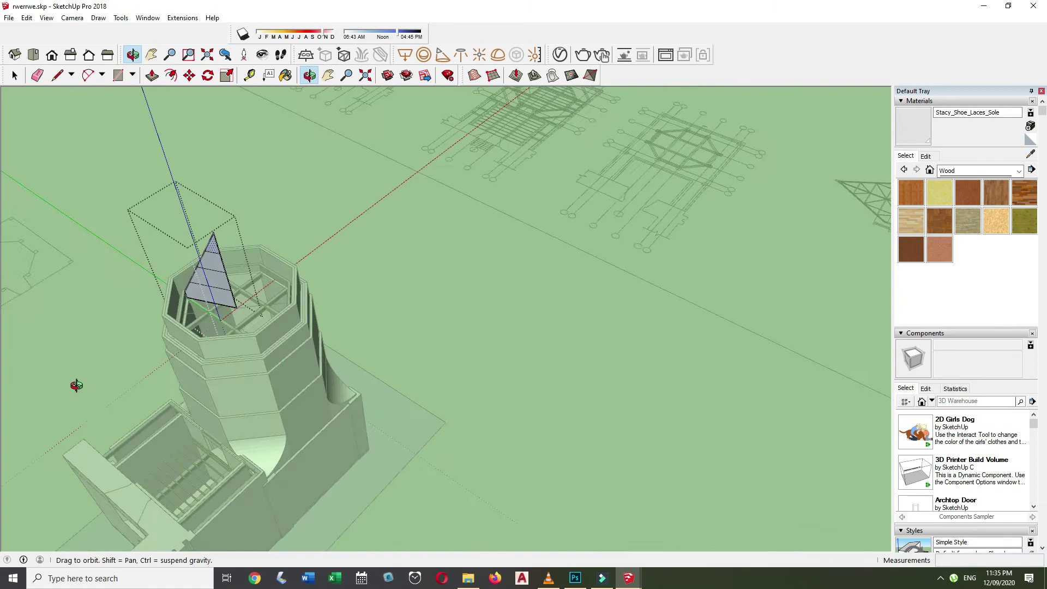
scroll(227, 414, "up", 4)
scroll(234, 397, "up", 1)
key("Escape")
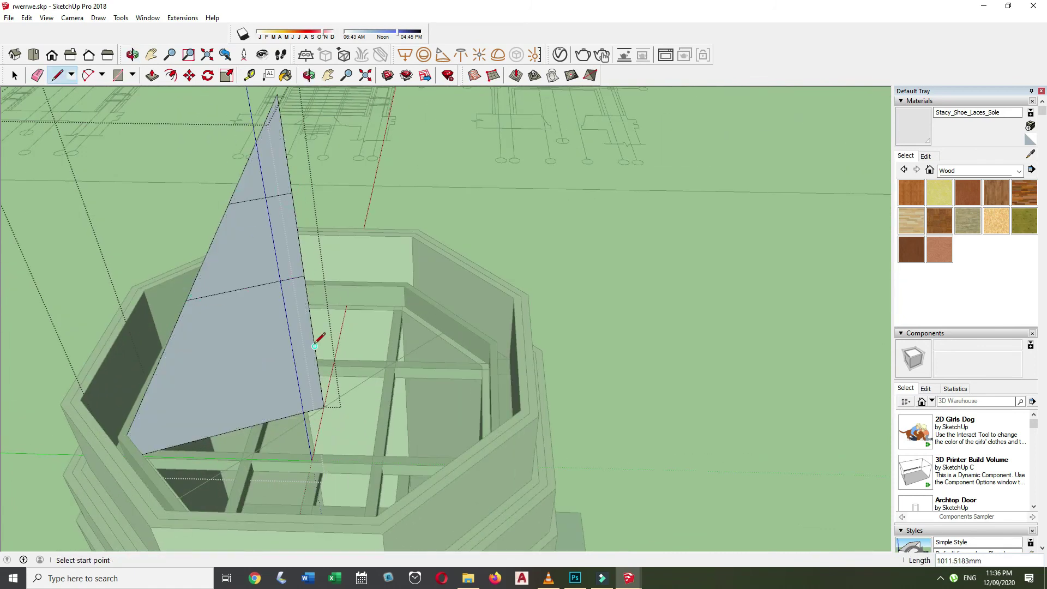
scroll(315, 346, "down", 5)
scroll(233, 398, "down", 2)
Offset the triangle's edges inward to outline the truss members.
left_click(227, 290)
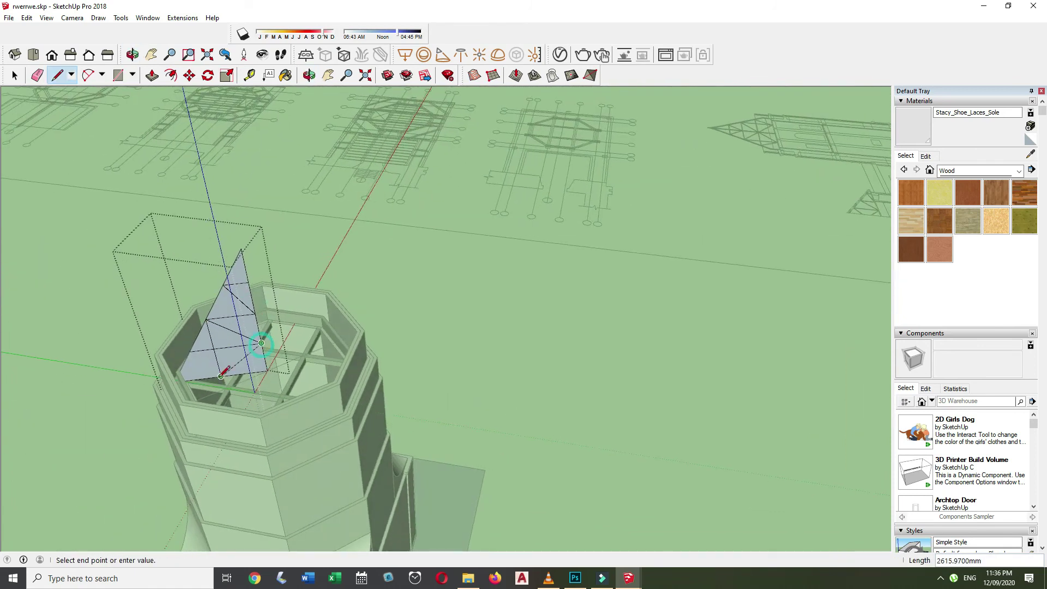
scroll(207, 375, "up", 4)
scroll(175, 338, "up", 2)
key("f")
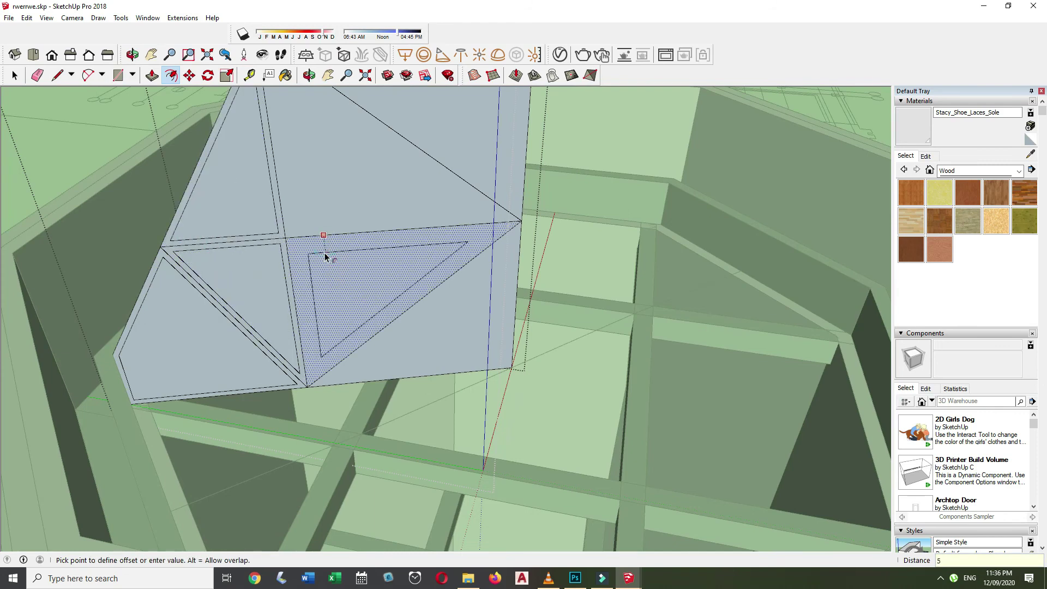
left_click(326, 257)
scroll(325, 257, "down", 4)
middle_click_drag(442, 306, 412, 199)
key("e")
scroll(322, 447, "up", 2)
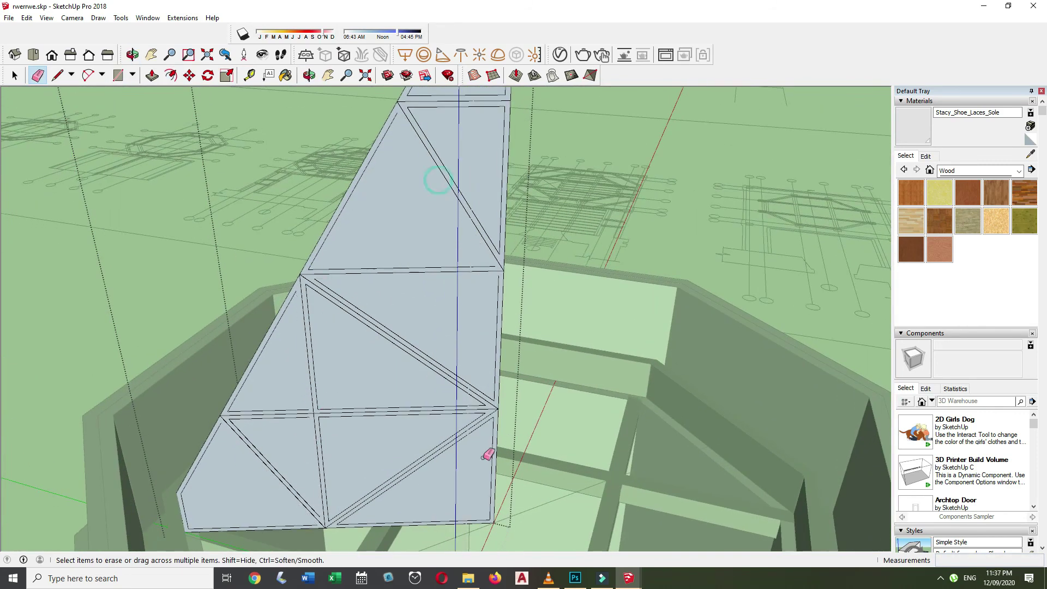
Draw a brace line starting from the gable's right edge.
key("l")
scroll(402, 227, "down", 2)
scroll(607, 227, "up", 3)
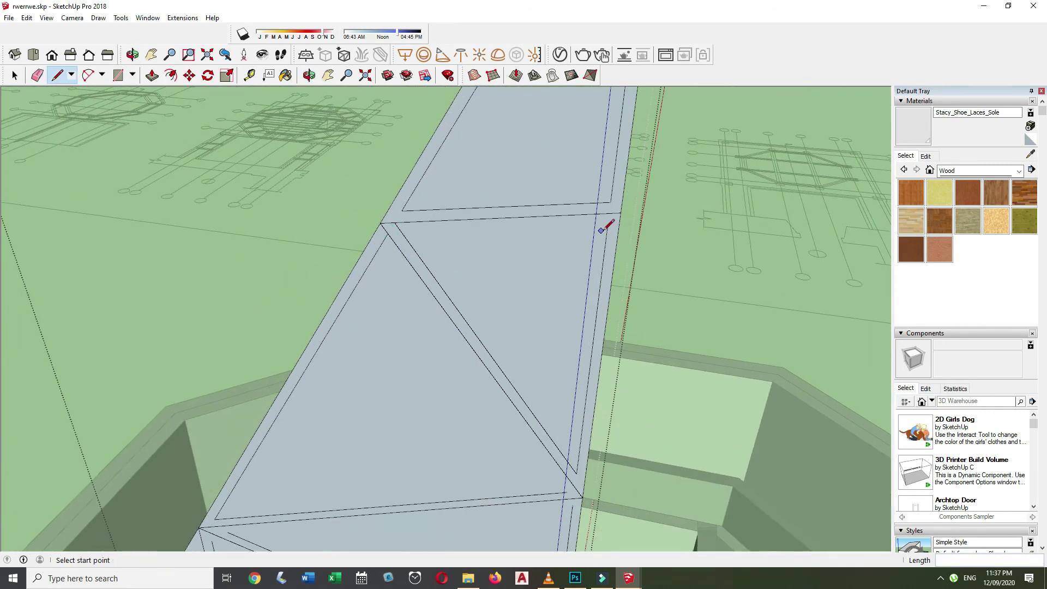
left_click(557, 345)
scroll(176, 363, "down", 3)
scroll(245, 421, "down", 3)
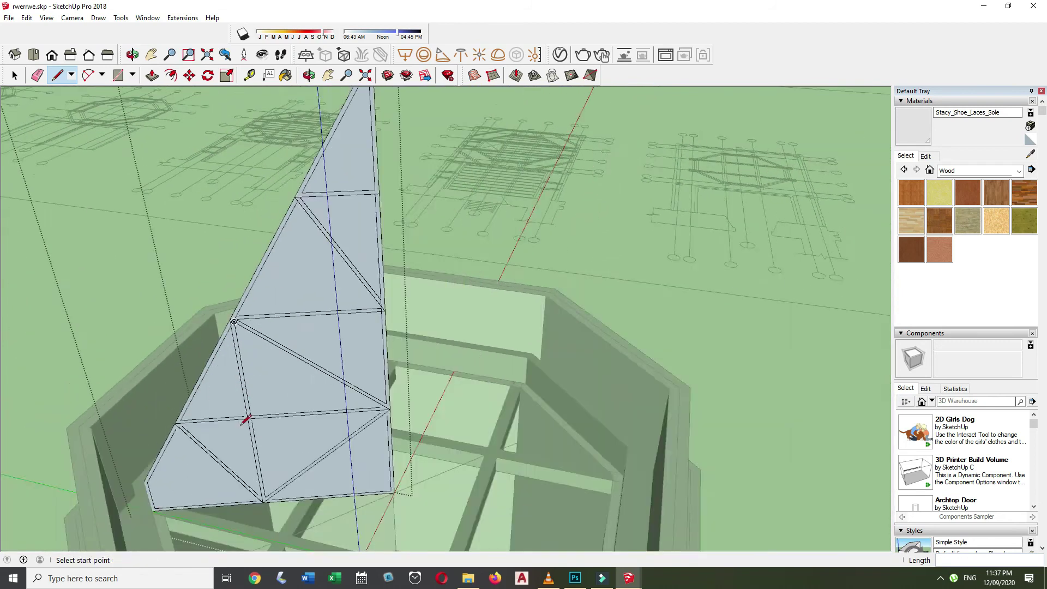
scroll(129, 421, "up", 4)
scroll(257, 479, "up", 2)
scroll(438, 355, "down", 3)
scroll(451, 346, "up", 1)
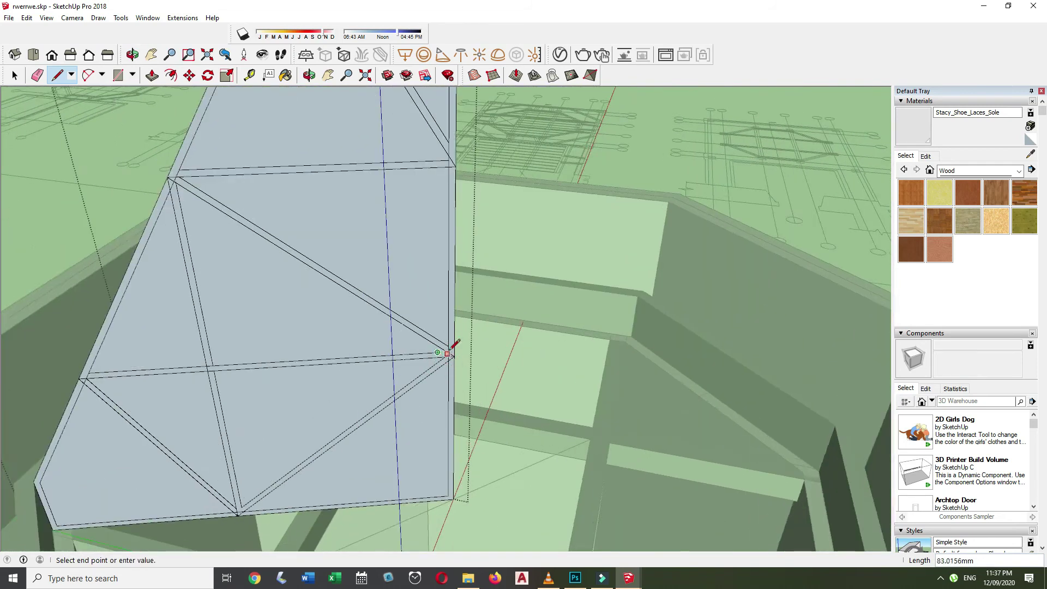
scroll(457, 351, "up", 4)
Erase the unwanted inner face edges of the truss.
key("e")
scroll(267, 477, "down", 3)
scroll(215, 316, "up", 2)
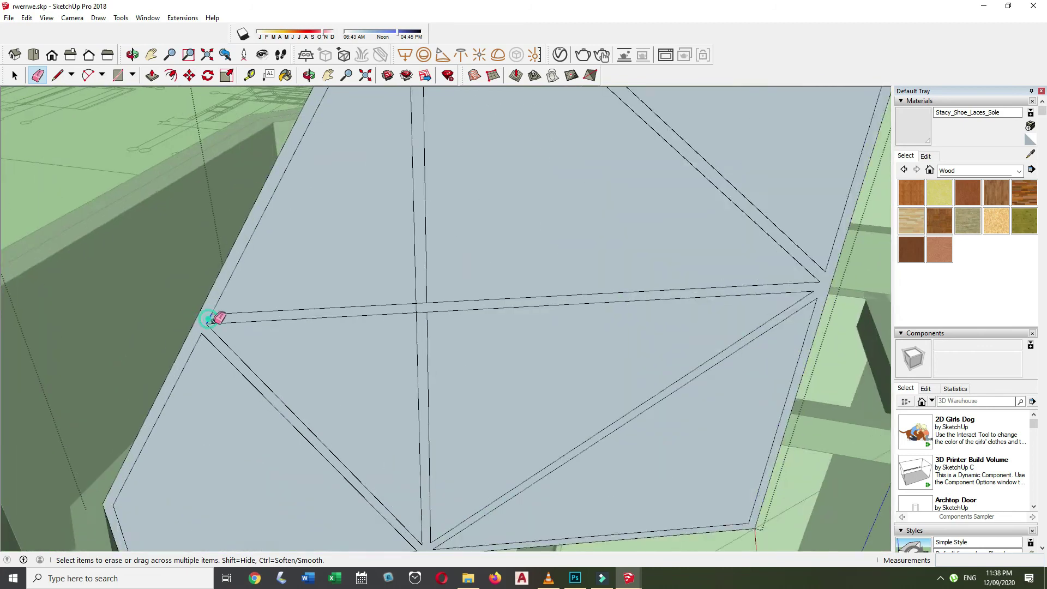
scroll(376, 257, "up", 2)
scroll(406, 345, "up", 2)
scroll(402, 347, "down", 3)
scroll(490, 267, "up", 3)
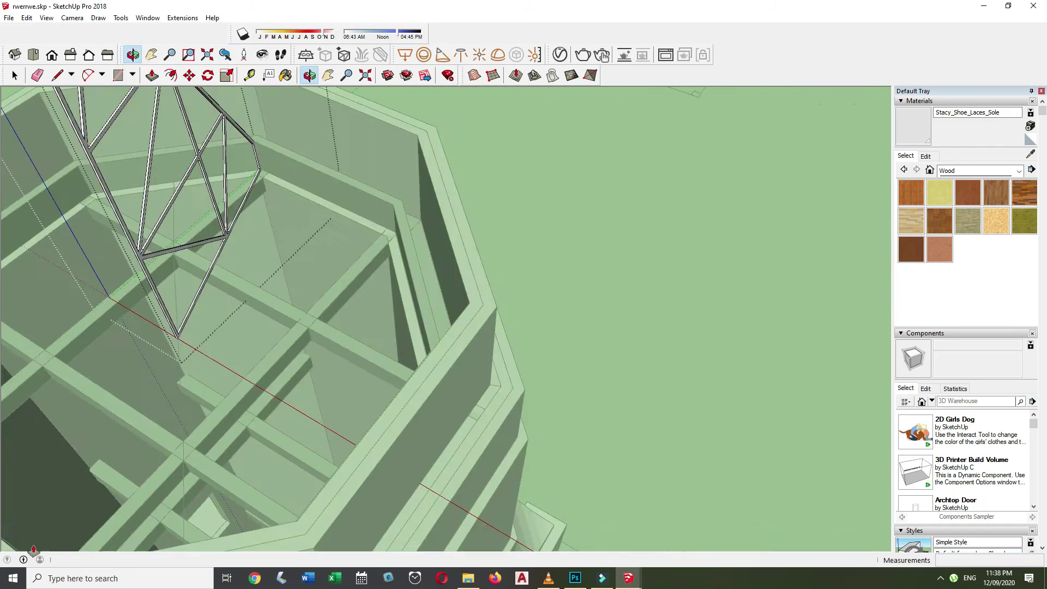
Rotate-copy the truss around the tower's central axis into an octagonal spire frame.
middle_click_drag(376, 488, 410, 318)
key("r")
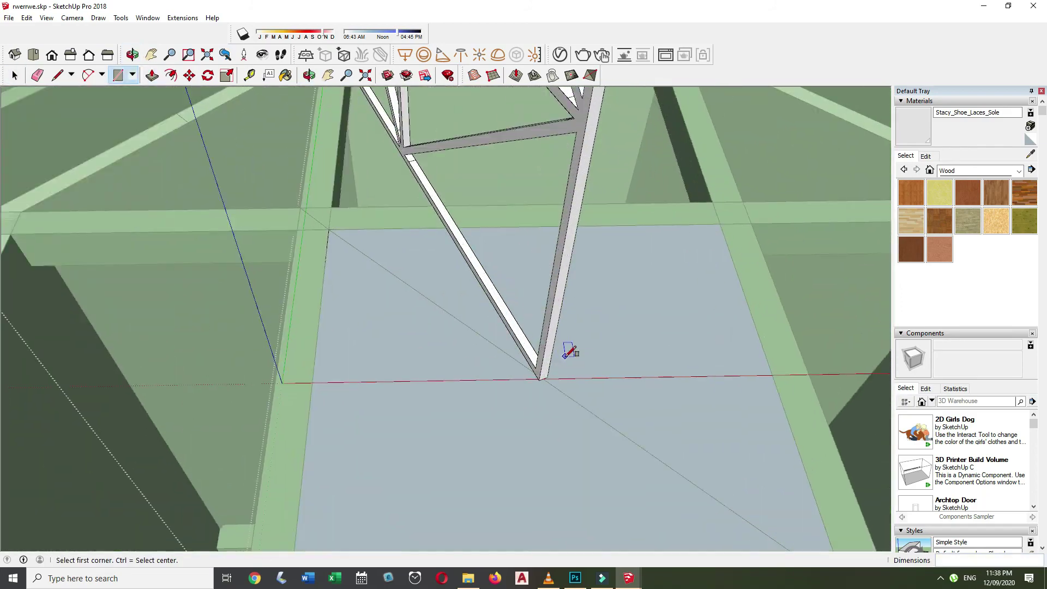
key("q")
scroll(551, 447, "down", 2)
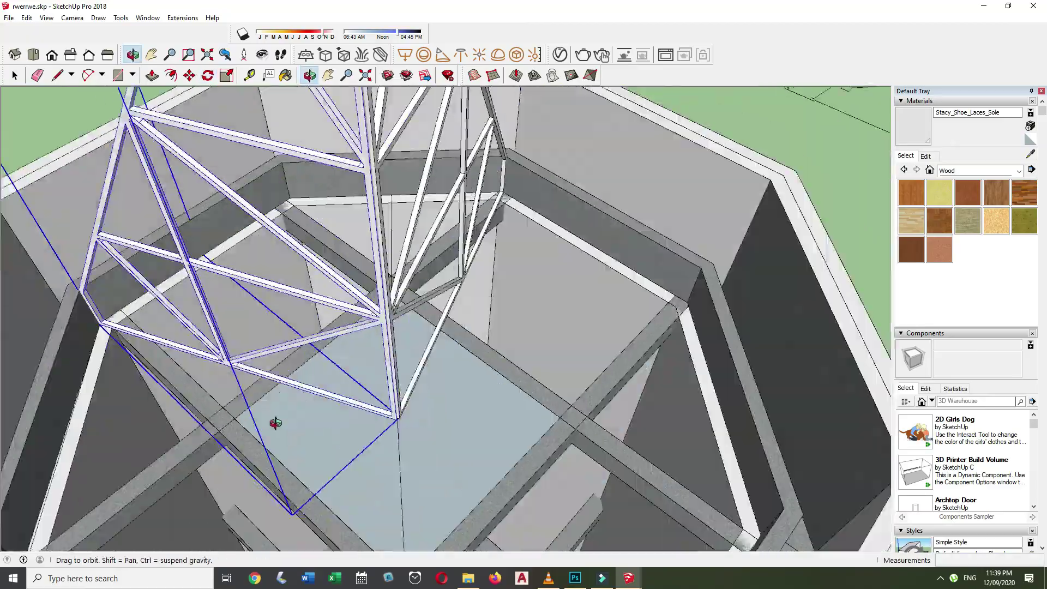
scroll(412, 445, "up", 6)
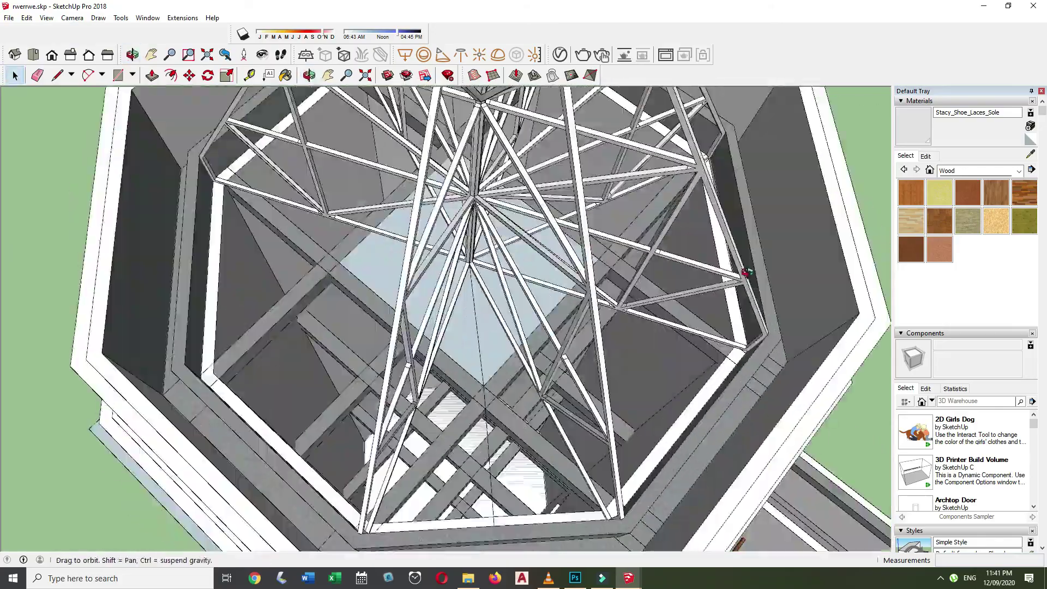
key("q")
scroll(469, 210, "up", 5)
middle_click_drag(461, 215, 522, 236)
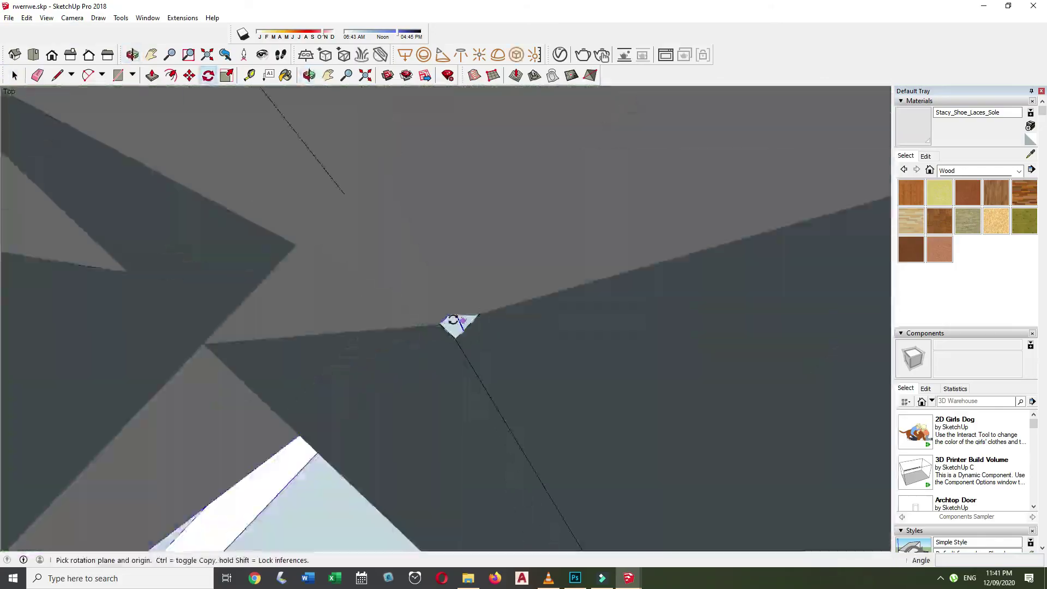
middle_click_drag(353, 400, 157, 259)
scroll(234, 236, "down", 5)
key("space")
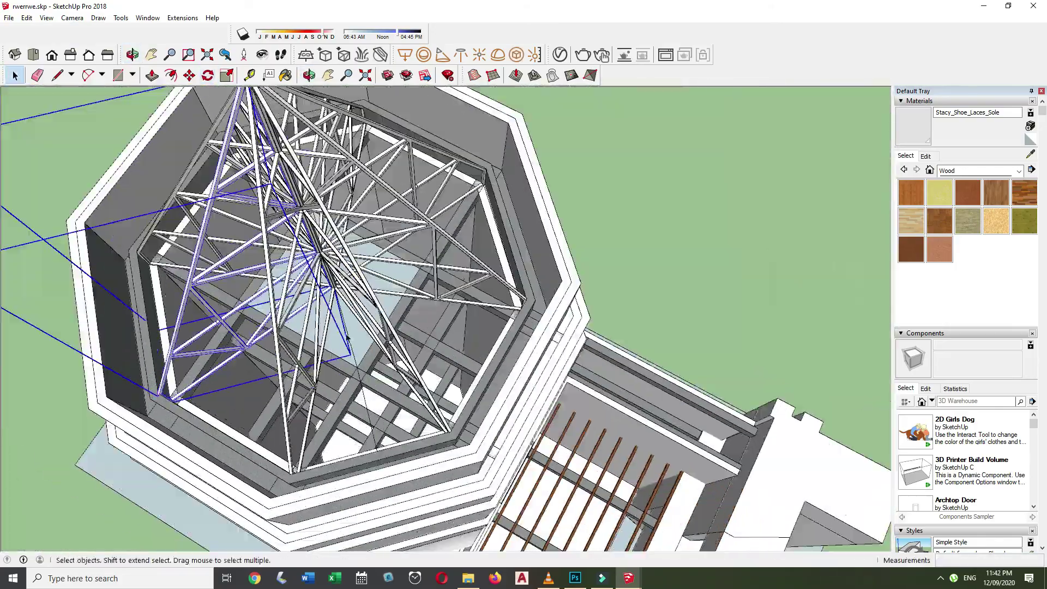
Orbit around the building to check the frame, then start a line on the roof frame.
left_click_drag(659, 440, 473, 284)
scroll(473, 284, "down", 5)
key("space")
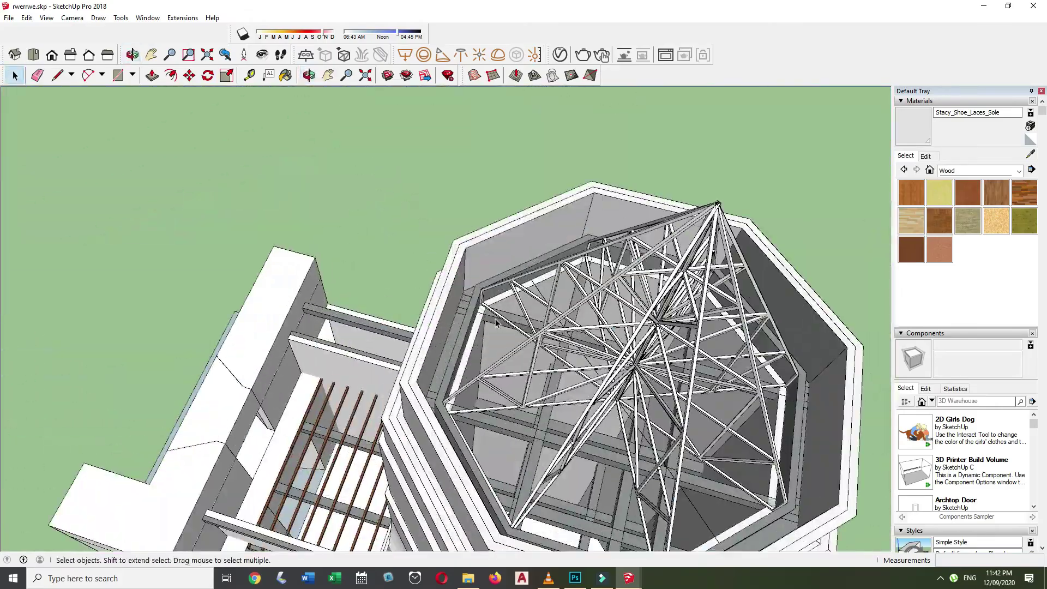
scroll(497, 323, "up", 5)
key("l")
left_click(420, 354)
mouse_move(619, 263)
middle_mouse_down()
mouse_move(513, 250)
mouse_move(475, 375)
mouse_move(339, 416)
mouse_move(361, 330)
middle_mouse_up()
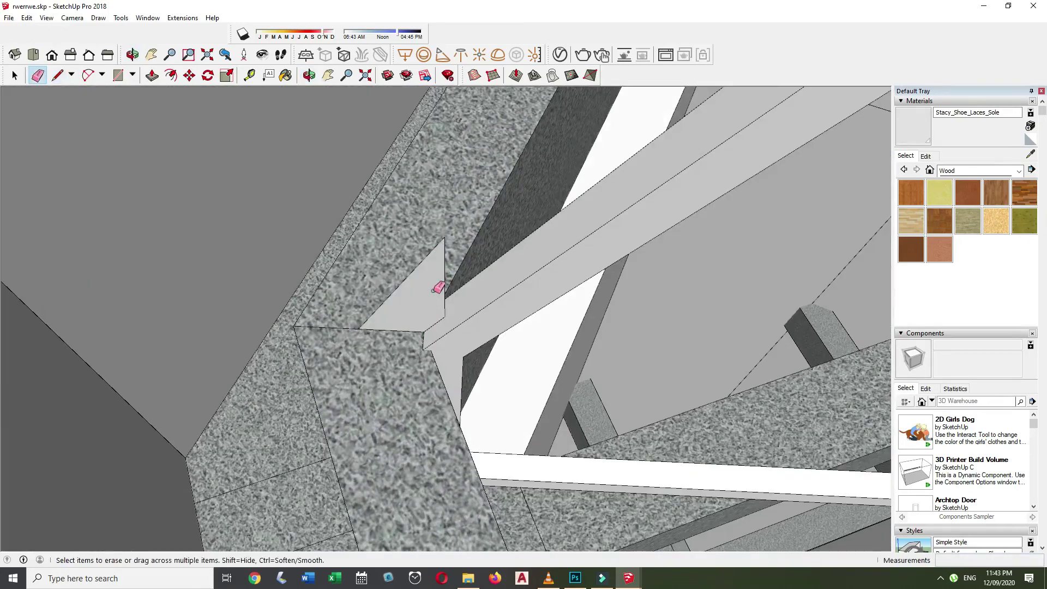
Place protractor guides marking the truss ends at the parapet ledge.
scroll(434, 323, "up", 3)
left_click(121, 18)
left_click(191, 177)
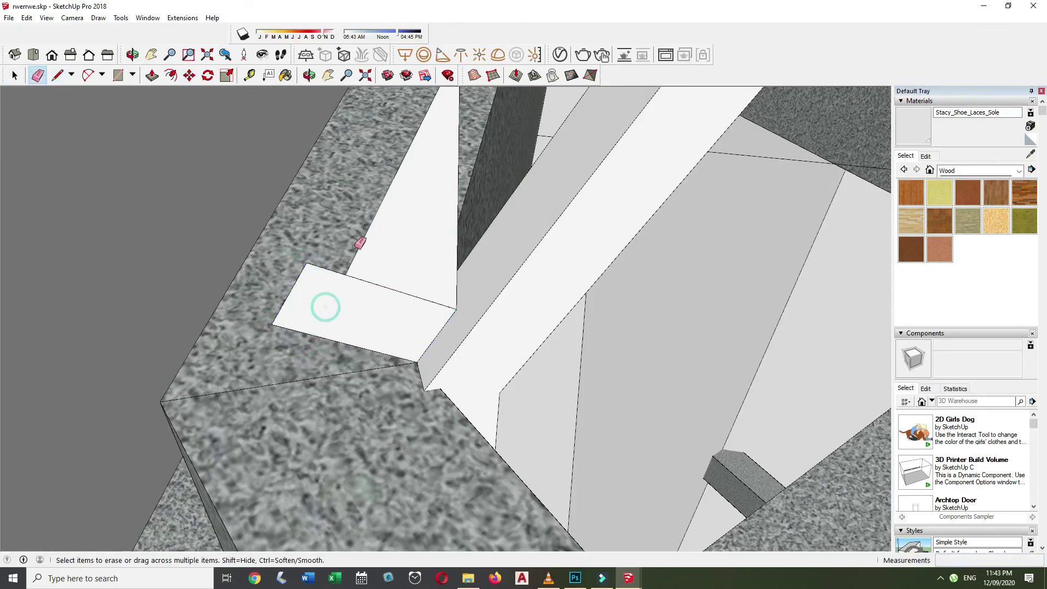
right_click(382, 242)
left_click(433, 145)
mouse_move(433, 145)
middle_mouse_down()
mouse_move(428, 211)
mouse_move(267, 318)
middle_mouse_up()
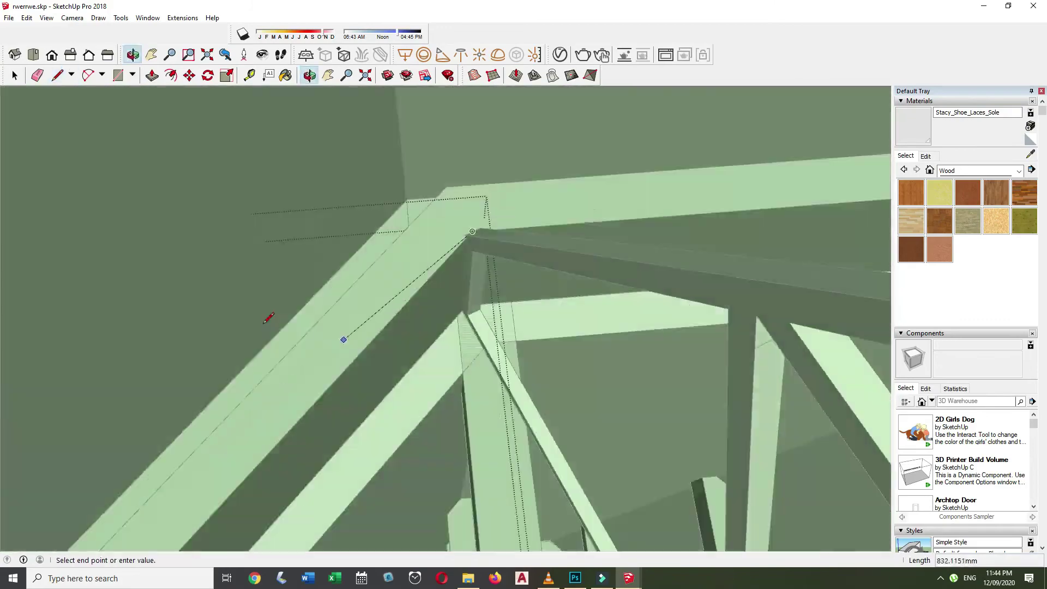
scroll(627, 249, "down", 5)
scroll(585, 297, "up", 8)
middle_click_drag(585, 297, 646, 292)
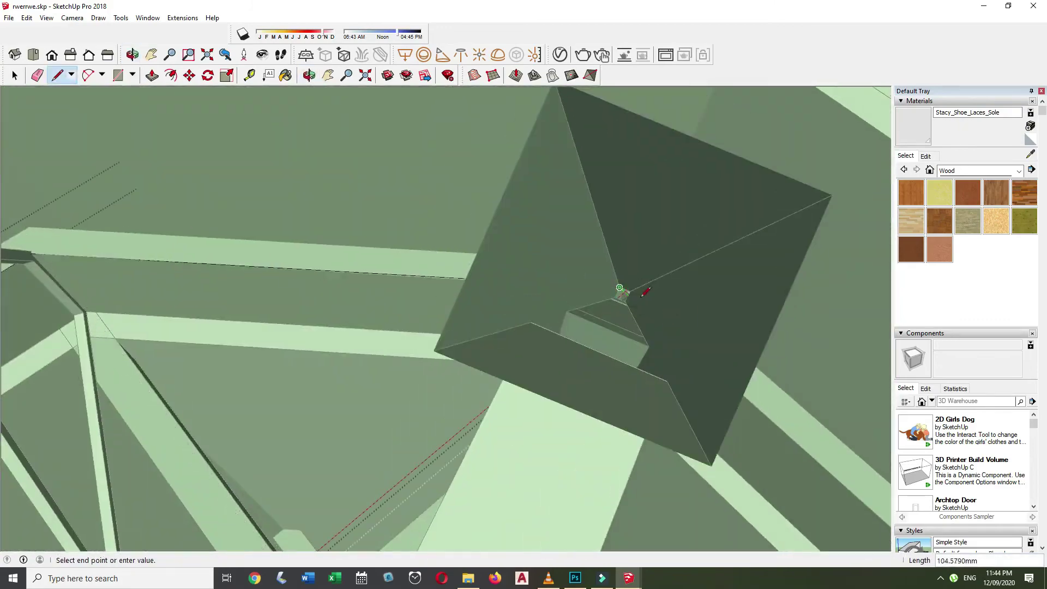
middle_click_drag(484, 282, 63, 519)
key("space")
scroll(162, 493, "down", 5)
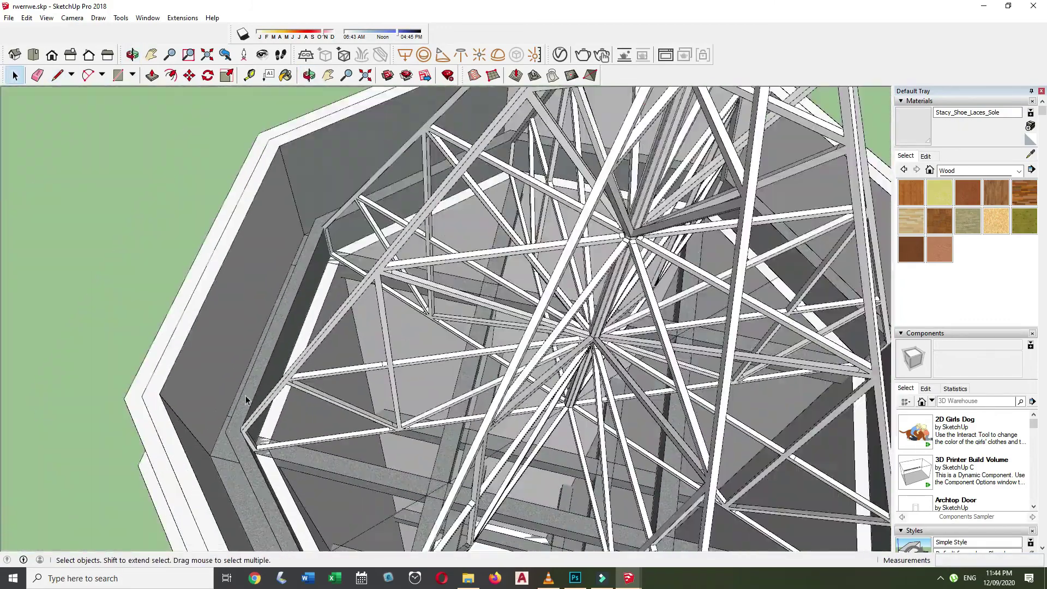
scroll(304, 449, "down", 3)
Draw edges from the truss corner endpoints around the octagonal structure.
key("l")
scroll(304, 449, "up", 10)
left_click(534, 229)
scroll(424, 346, "down", 3)
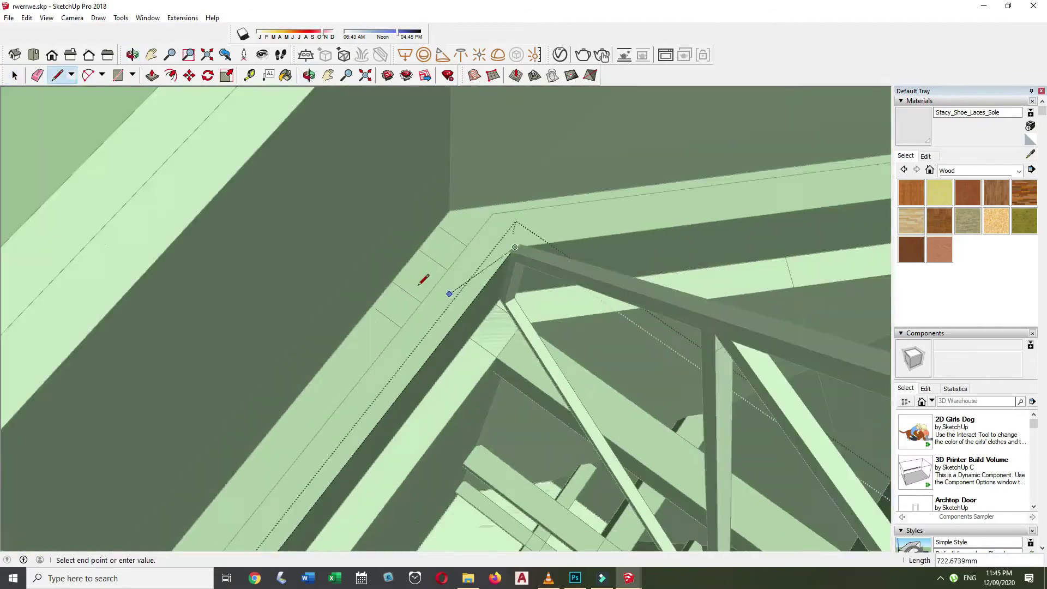
scroll(582, 244, "up", 3)
middle_click_drag(582, 244, 661, 262)
scroll(578, 269, "down", 5)
scroll(678, 210, "up", 5)
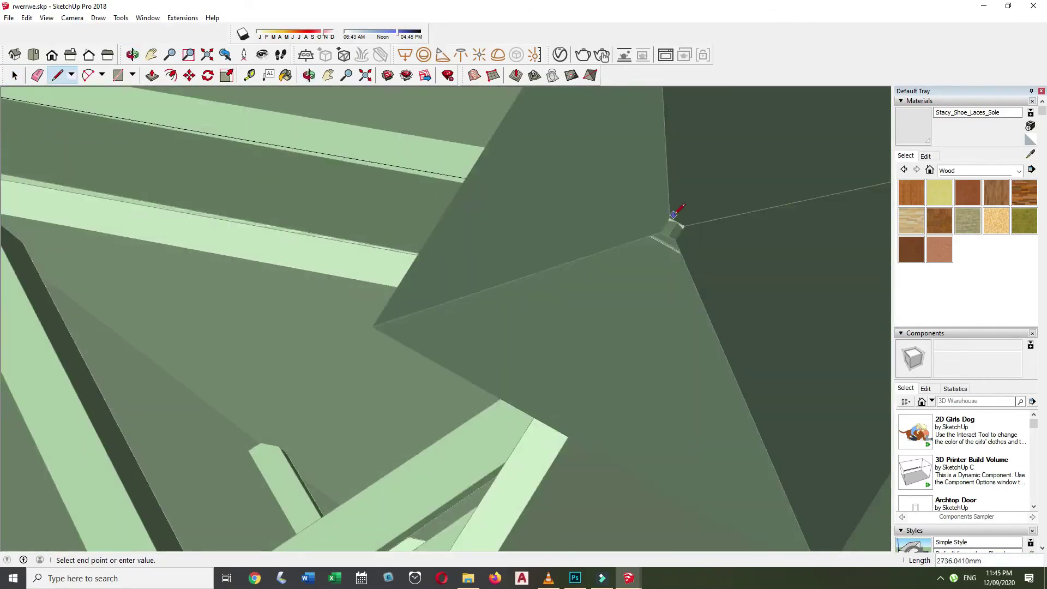
scroll(678, 211, "down", 5)
middle_click_drag(678, 210, 644, 303)
scroll(644, 303, "up", 5)
key("space")
scroll(484, 329, "down", 5)
mouse_move(484, 329)
middle_mouse_down()
mouse_move(747, 268)
mouse_move(692, 488)
middle_mouse_up()
scroll(475, 296, "up", 5)
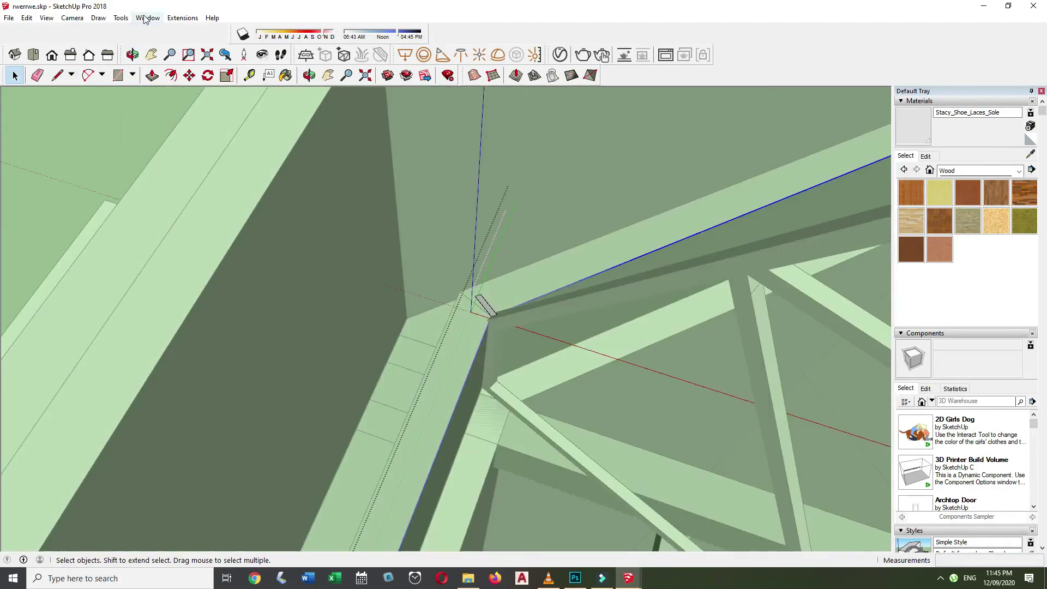
key("space")
scroll(494, 330, "down", 5)
middle_click_drag(494, 330, 552, 242)
Paint the spire truss frame with red Color A06.
key("b")
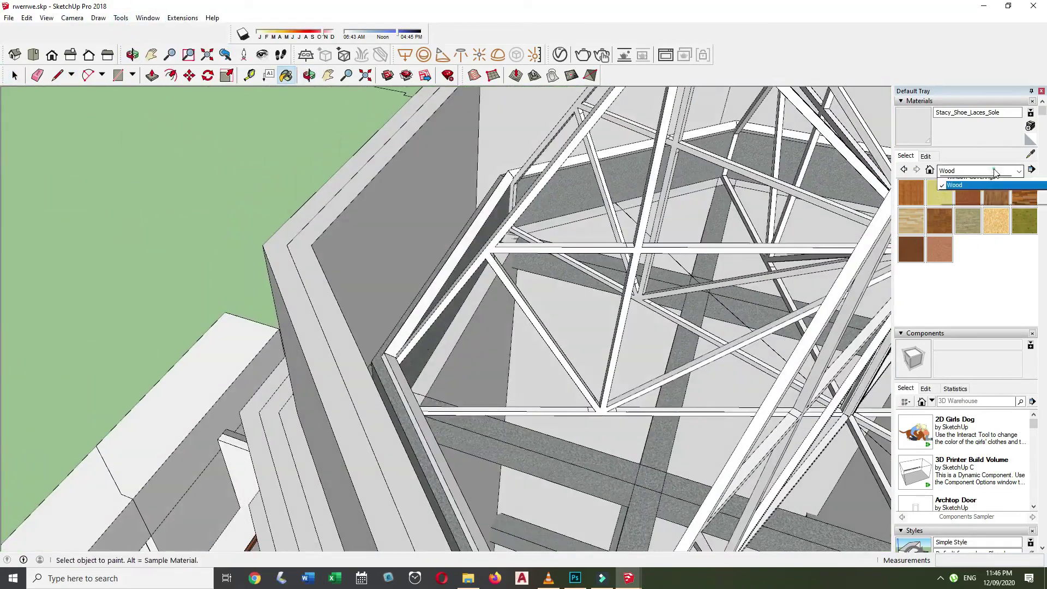
left_click(552, 242)
scroll(552, 242, "down", 5)
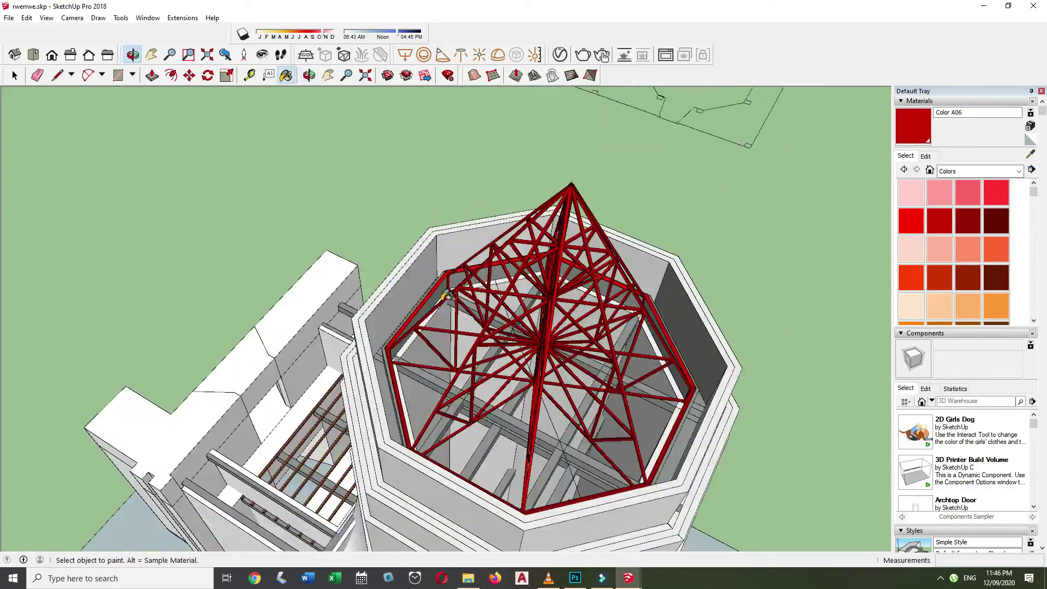
key("space")
scroll(445, 296, "up", 5)
scroll(364, 210, "down", 2)
Scale the red frame down to about 0.87 so it fits inside the tower walls.
key("s")
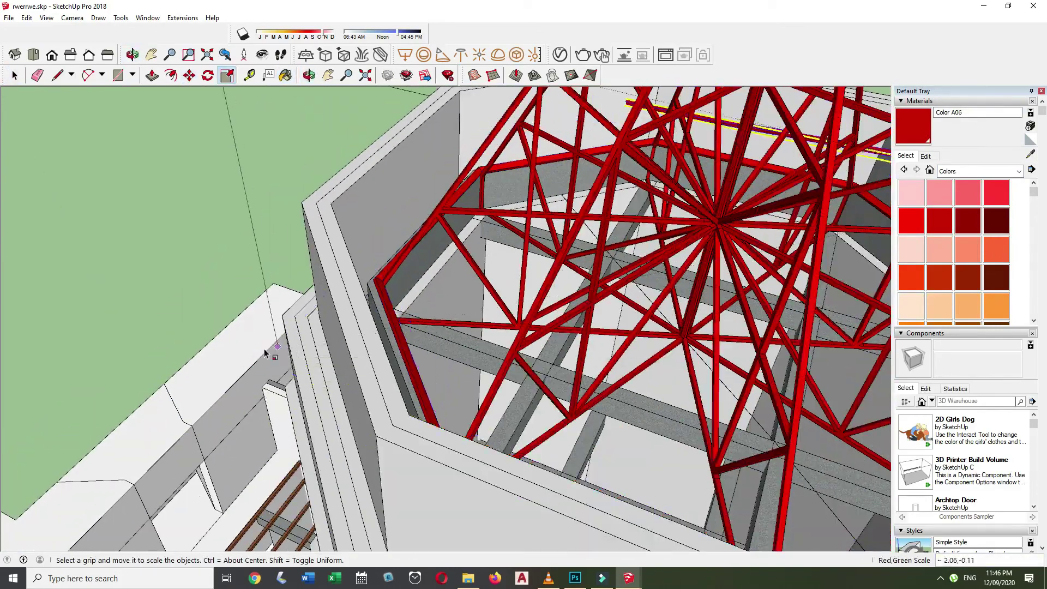
middle_click_drag(279, 350, 226, 249)
scroll(226, 250, "down", 5)
key("space")
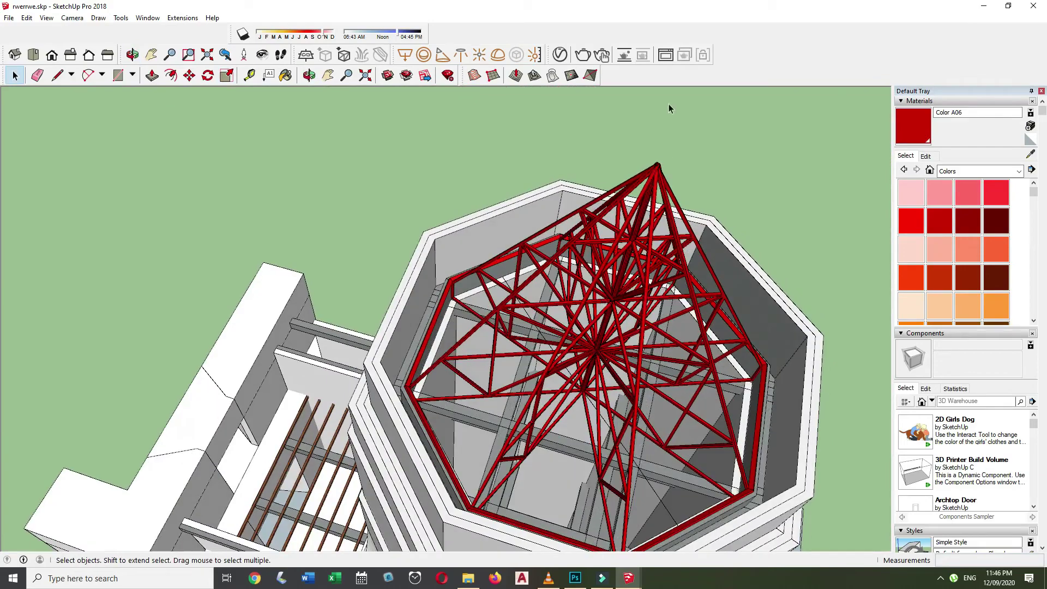
scroll(674, 213, "up", 3)
mouse_move(674, 213)
middle_mouse_down()
mouse_move(741, 324)
mouse_move(622, 262)
mouse_move(621, 210)
middle_mouse_up()
key("s")
scroll(580, 252, "up", 3)
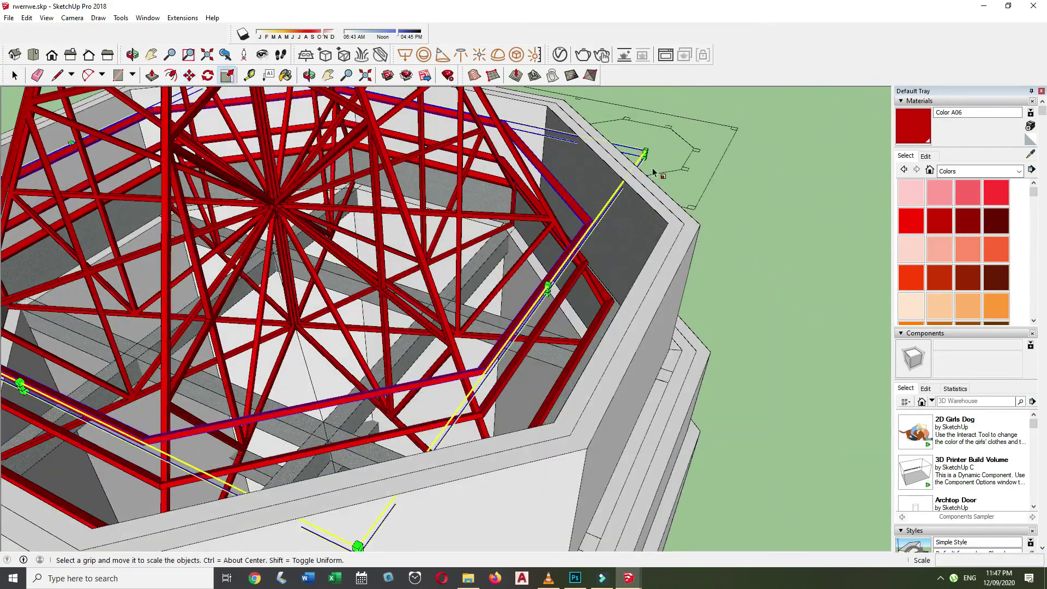
key("s")
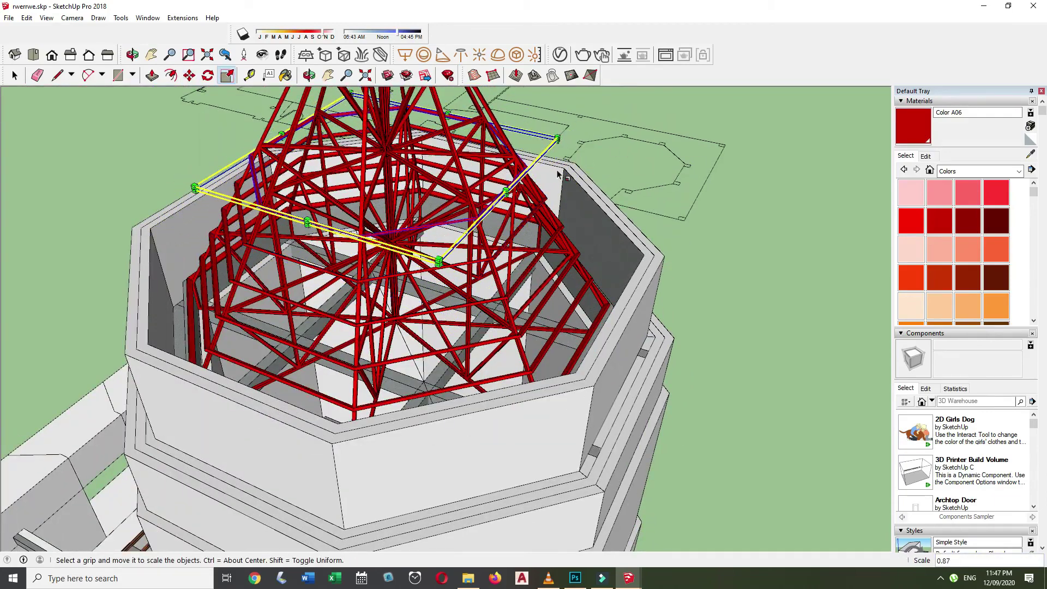
key("m")
middle_click_drag(558, 174, 738, 231)
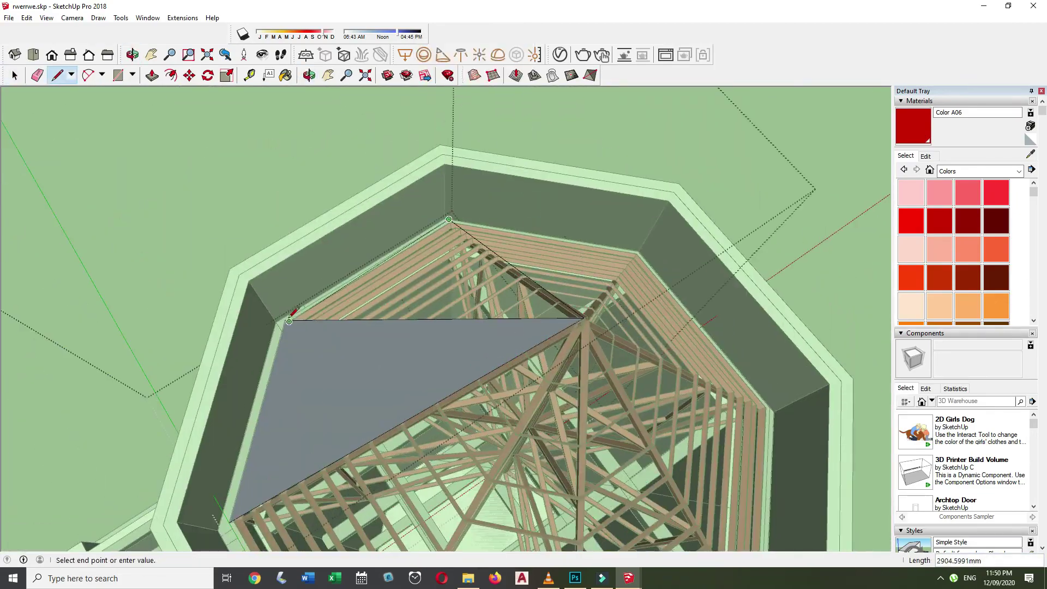
Close edges from the apex to the wall-top corners to form triangular roof faces.
left_click(289, 322)
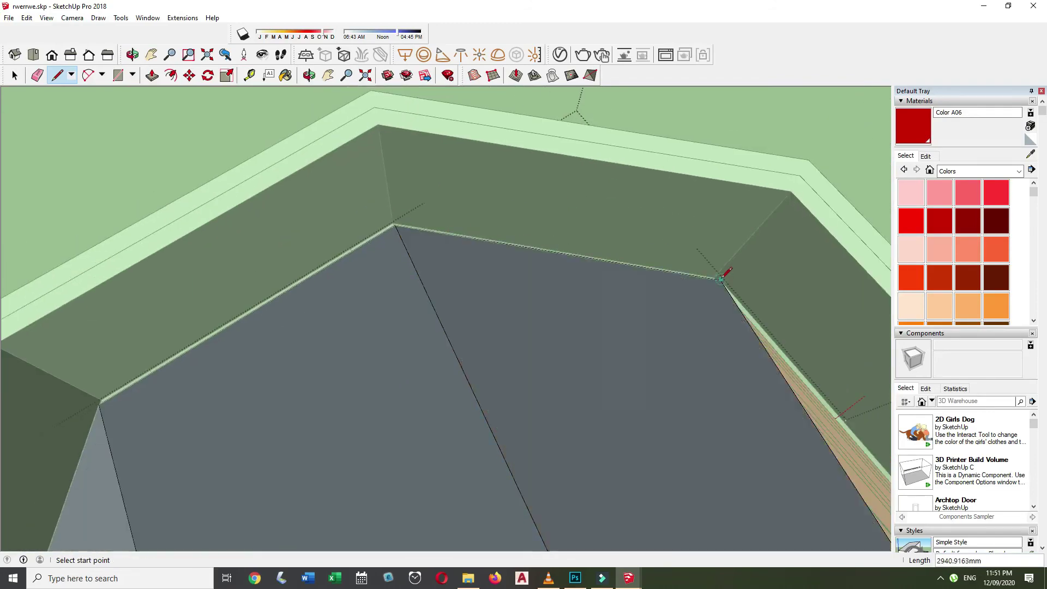
middle_click_drag(396, 226, 609, 272)
left_click(657, 358)
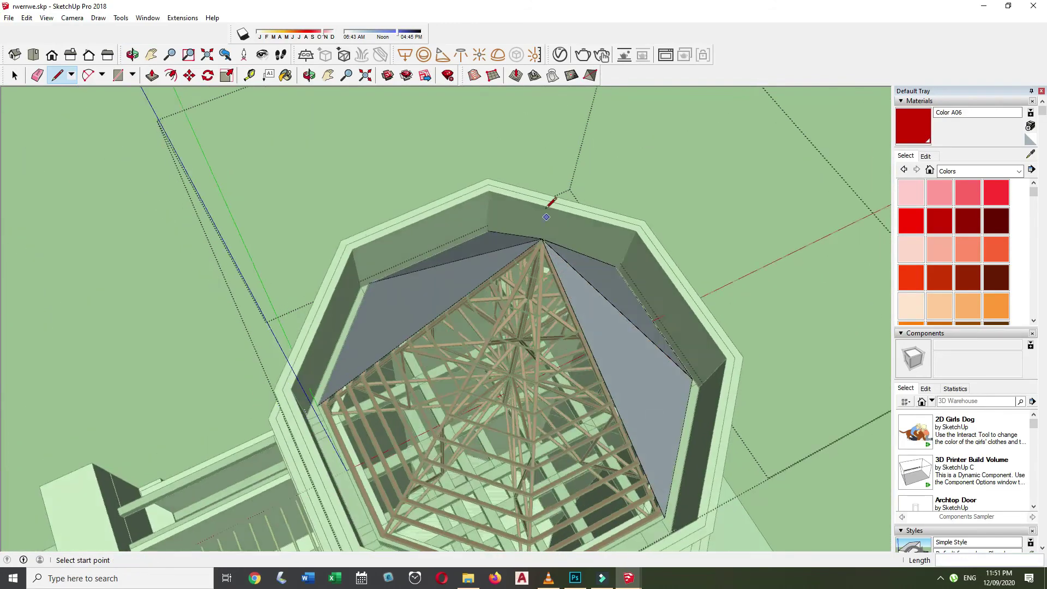
middle_click_drag(656, 358, 477, 209)
scroll(478, 210, "up", 5)
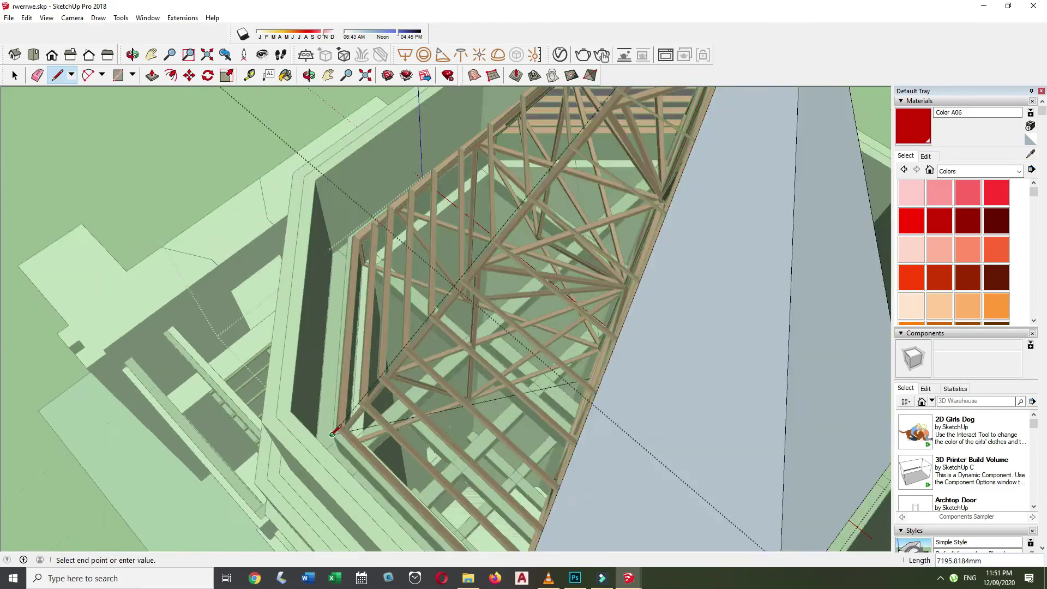
scroll(478, 210, "down", 4)
scroll(577, 167, "up", 4)
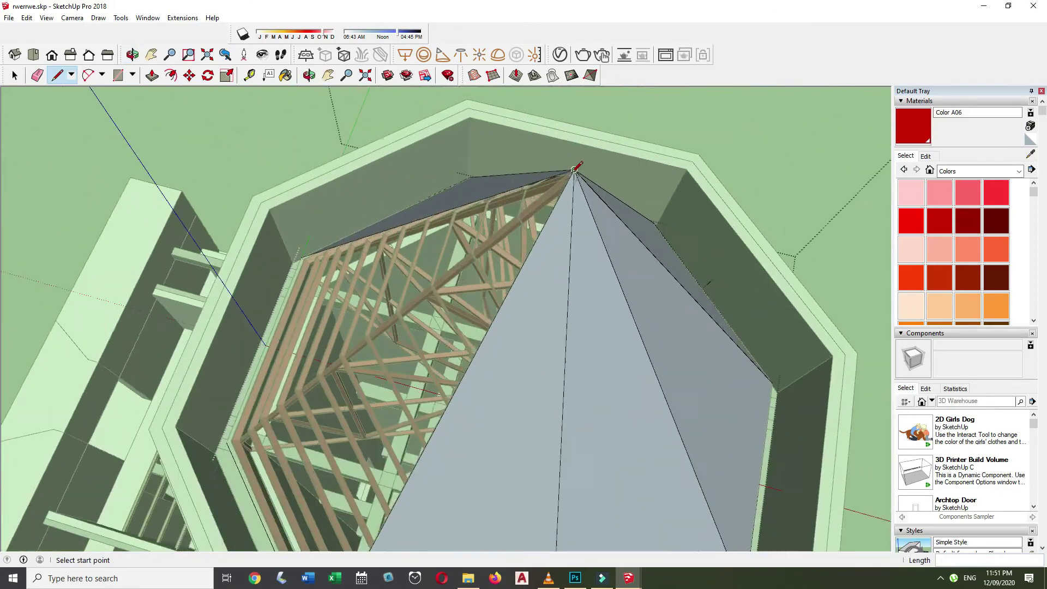
scroll(576, 169, "down", 3)
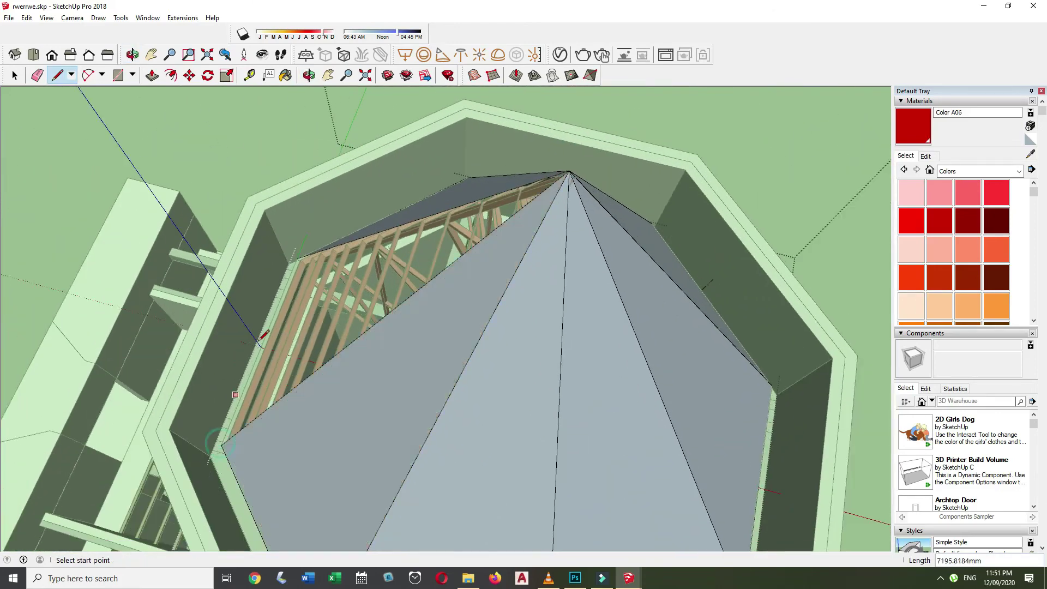
scroll(575, 169, "down", 3)
Select the roof group and orbit down toward the ground plan.
key("space")
left_click(511, 214)
scroll(508, 351, "down", 4)
middle_click_drag(508, 351, 600, 415)
scroll(688, 461, "up", 4)
scroll(688, 461, "up", 3)
Copy the half-round profile and rotate it into place at the pilaster's top corner.
key("space")
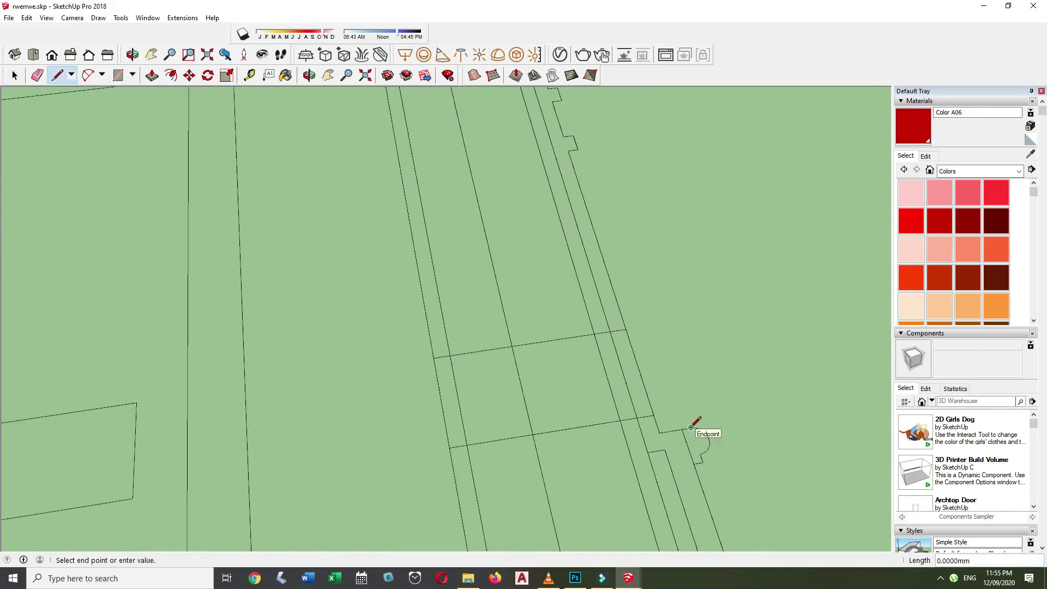
left_click(694, 432)
right_click(694, 432)
key("Escape")
key("m")
left_click(694, 432, "ctrl")
scroll(491, 327, "up", 5)
scroll(437, 354, "up", 4)
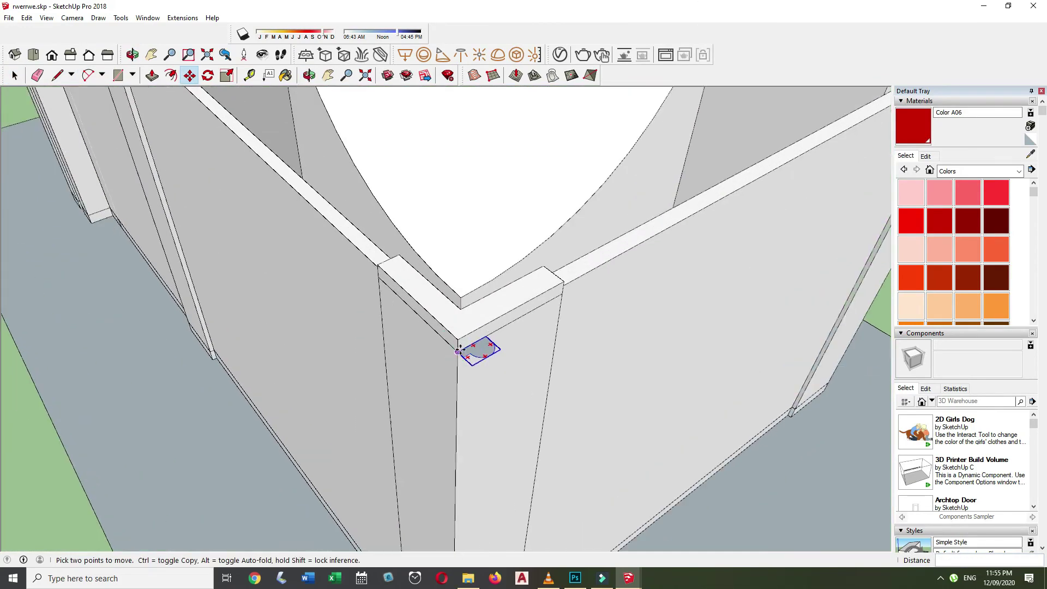
key("q")
scroll(456, 286, "up", 2)
scroll(480, 350, "down", 4)
scroll(427, 339, "up", 5)
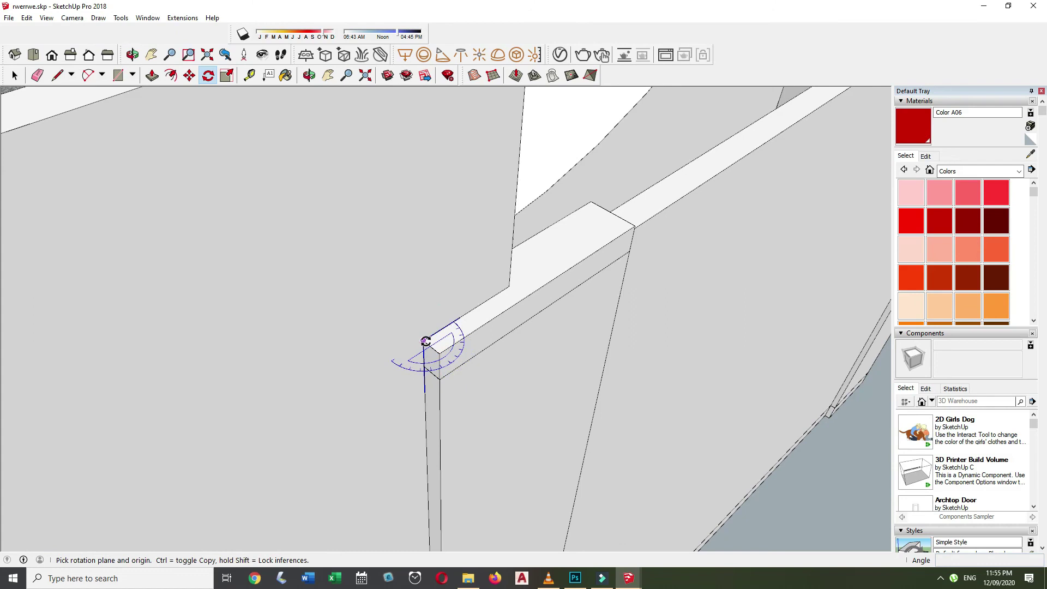
left_click(373, 372)
scroll(373, 372, "down", 3)
middle_click_drag(382, 349, 409, 332)
Trace a 7840 mm path line along the rail's top edge from the pilaster corner.
key("space")
right_click(413, 354)
key("Escape")
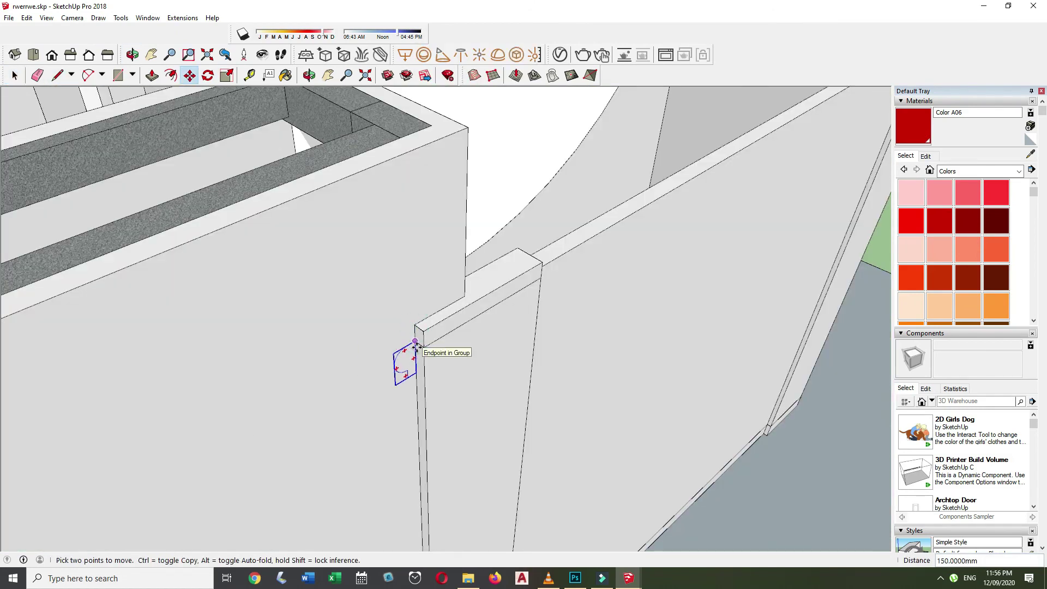
scroll(415, 343, "down", 3)
middle_click_drag(367, 311, 412, 284)
scroll(437, 275, "up", 2)
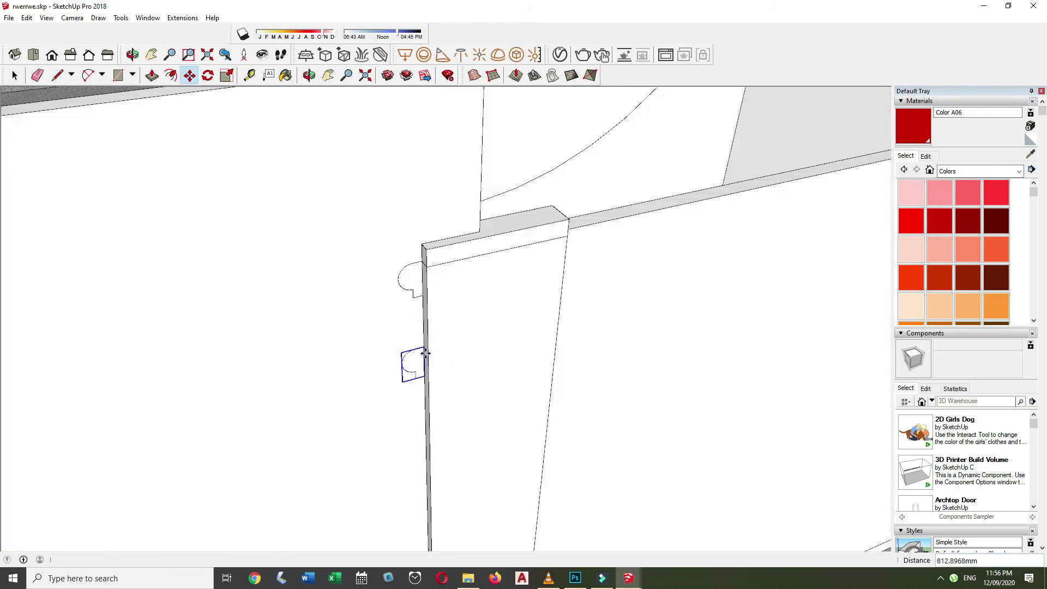
key("l")
left_click(322, 234)
middle_click_drag(322, 234, 644, 344)
Sweep the half-round profile along the rail edge with Follow Me.
scroll(642, 404, "up", 3)
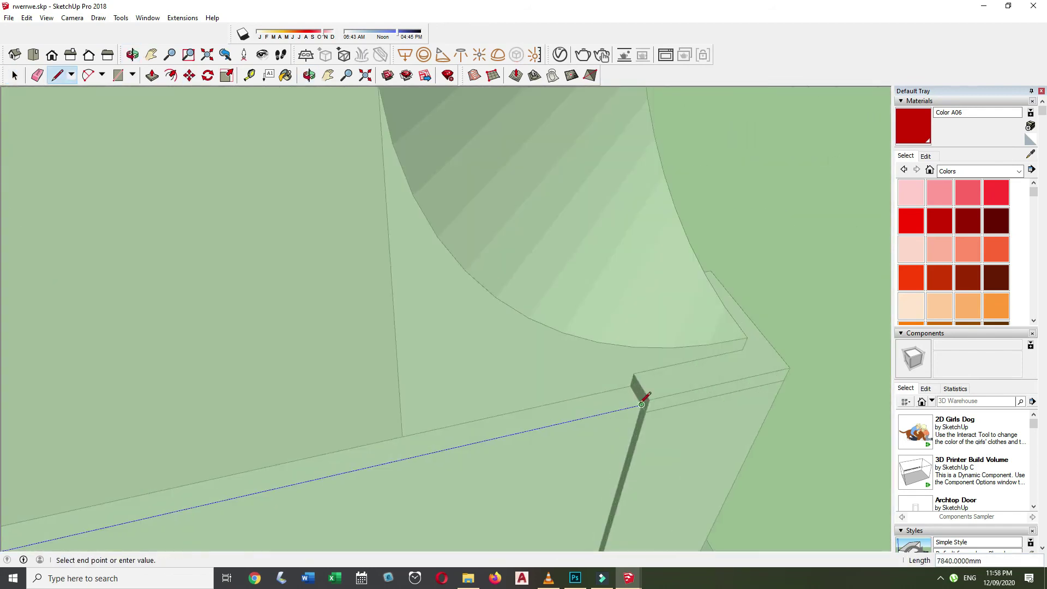
scroll(642, 405, "down", 5)
key("space")
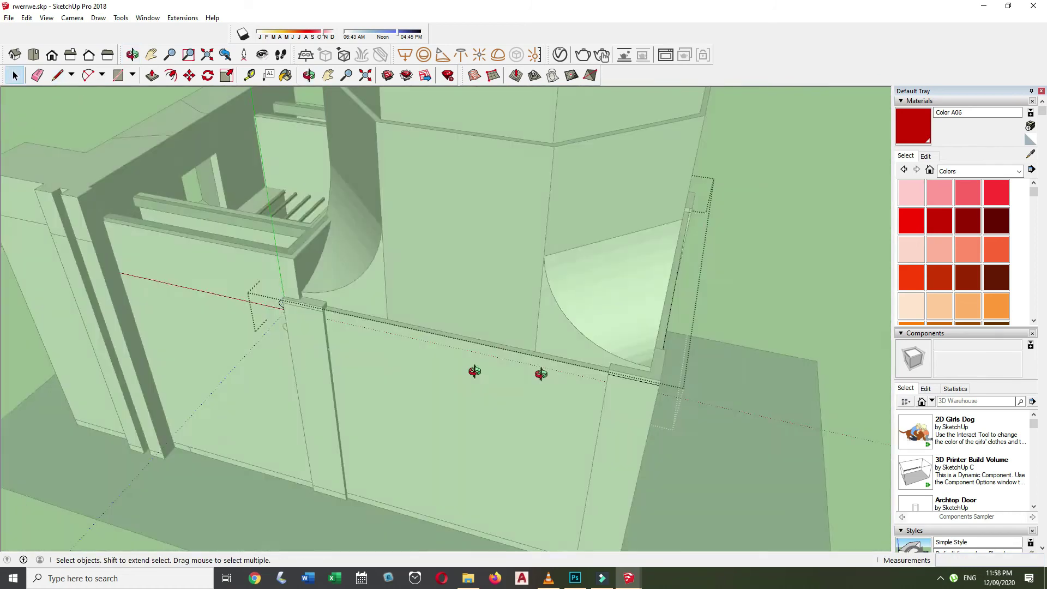
scroll(303, 329, "up", 5)
scroll(303, 338, "up", 3)
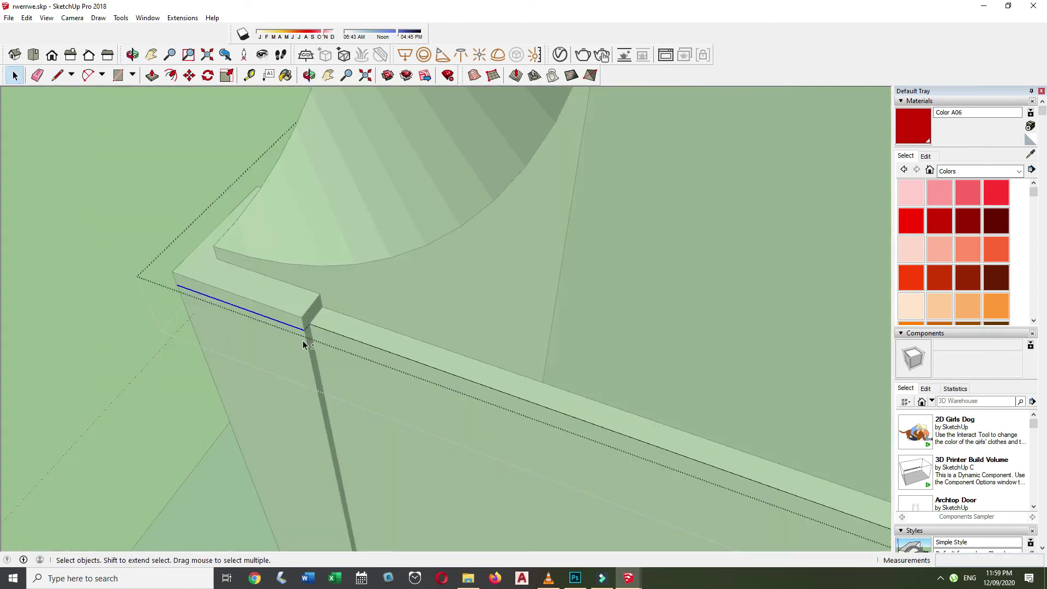
mouse_move(303, 343)
middle_mouse_down()
mouse_move(675, 362)
mouse_move(122, 94)
middle_mouse_up()
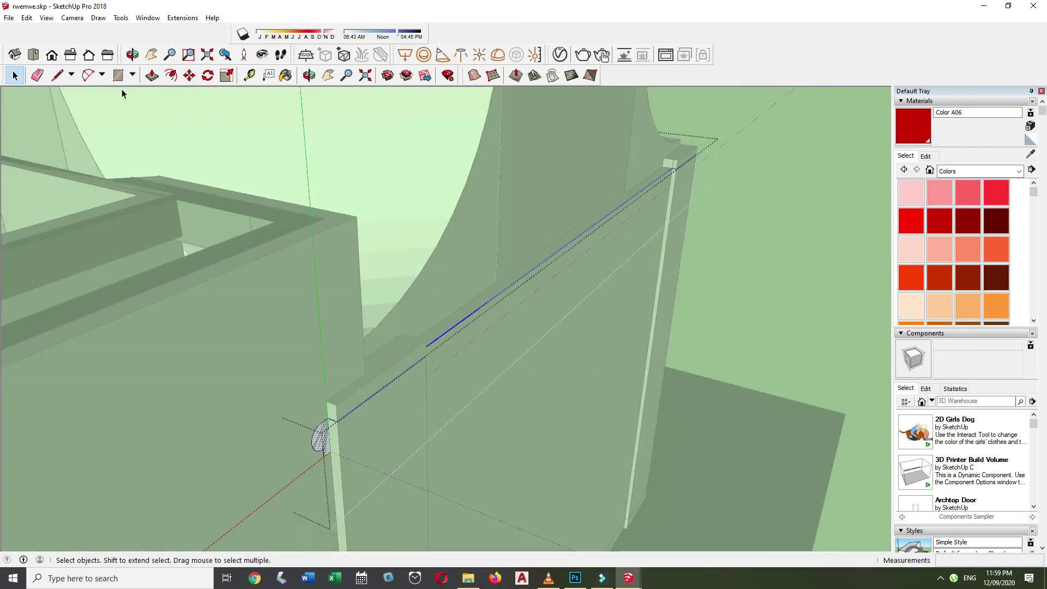
left_click(166, 109)
left_click_drag(327, 442, 344, 427)
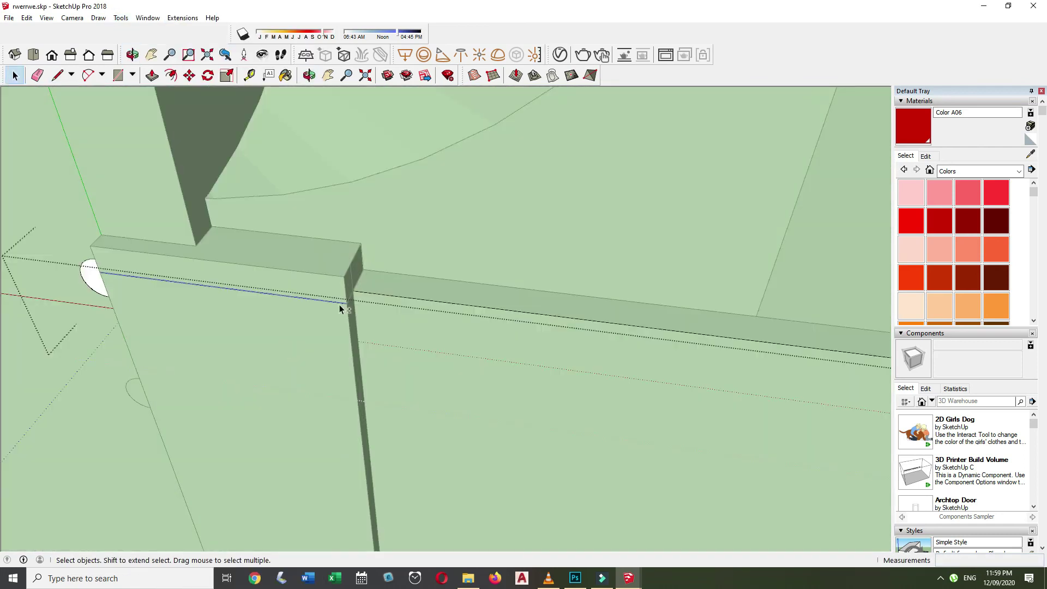
mouse_move(364, 408)
middle_mouse_down()
mouse_move(152, 344)
mouse_move(320, 189)
middle_mouse_up()
left_click(152, 336)
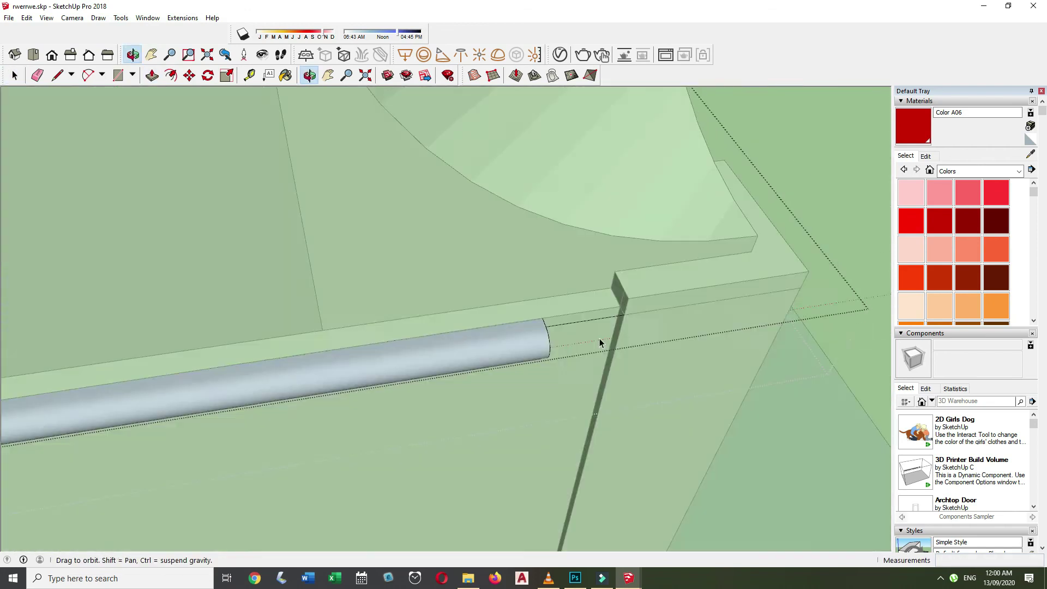
Draw a line from the rail end and pick the rail's long top edge as path.
key("l")
left_click(517, 321)
mouse_move(632, 296)
middle_mouse_down()
mouse_move(523, 292)
mouse_move(467, 437)
mouse_move(693, 378)
mouse_move(659, 298)
mouse_move(355, 416)
mouse_move(175, 93)
middle_mouse_up()
key("space")
left_click(170, 75)
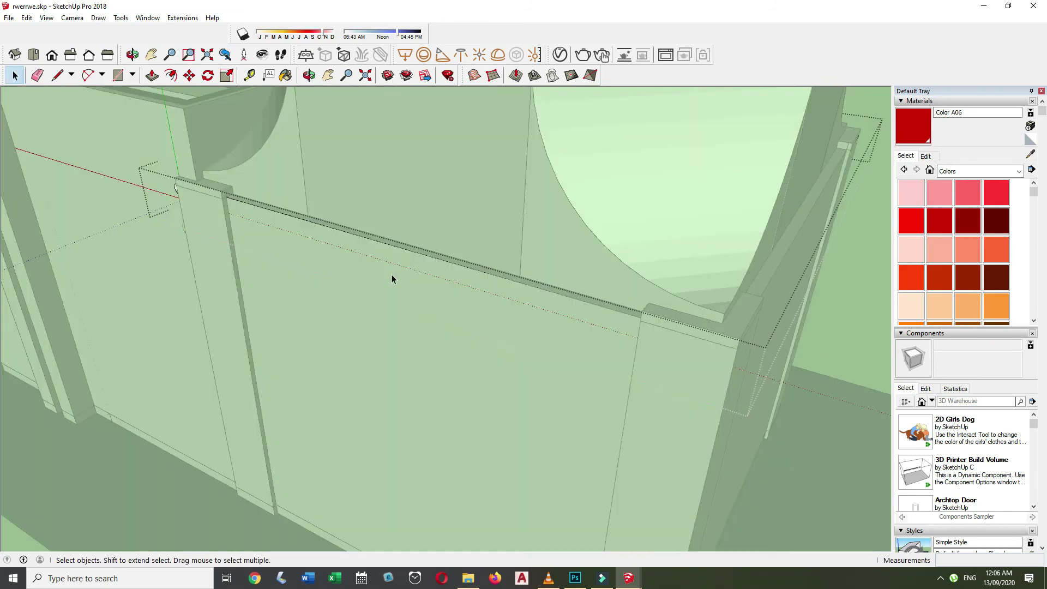
mouse_move(392, 279)
middle_mouse_down()
mouse_move(277, 276)
mouse_move(613, 328)
mouse_move(628, 397)
mouse_move(342, 338)
mouse_move(738, 365)
mouse_move(333, 412)
mouse_move(660, 383)
mouse_move(542, 367)
middle_mouse_up()
left_click(277, 277)
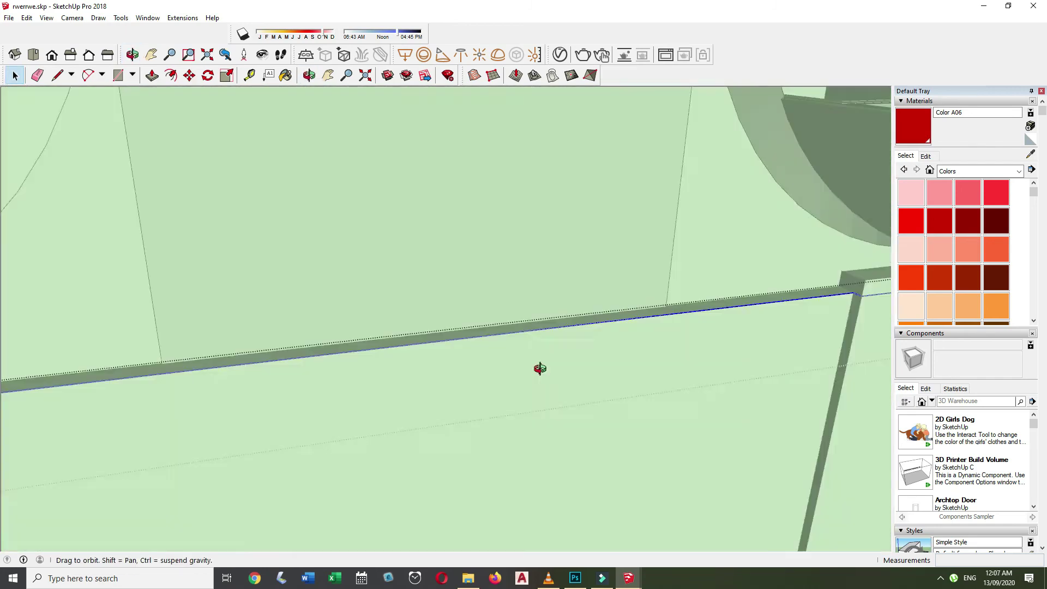
Zoom out to the whole model and orbit from the plan back to the building.
left_click(225, 54)
left_click(120, 18)
left_click(60, 95)
key("space")
key("shift+z")
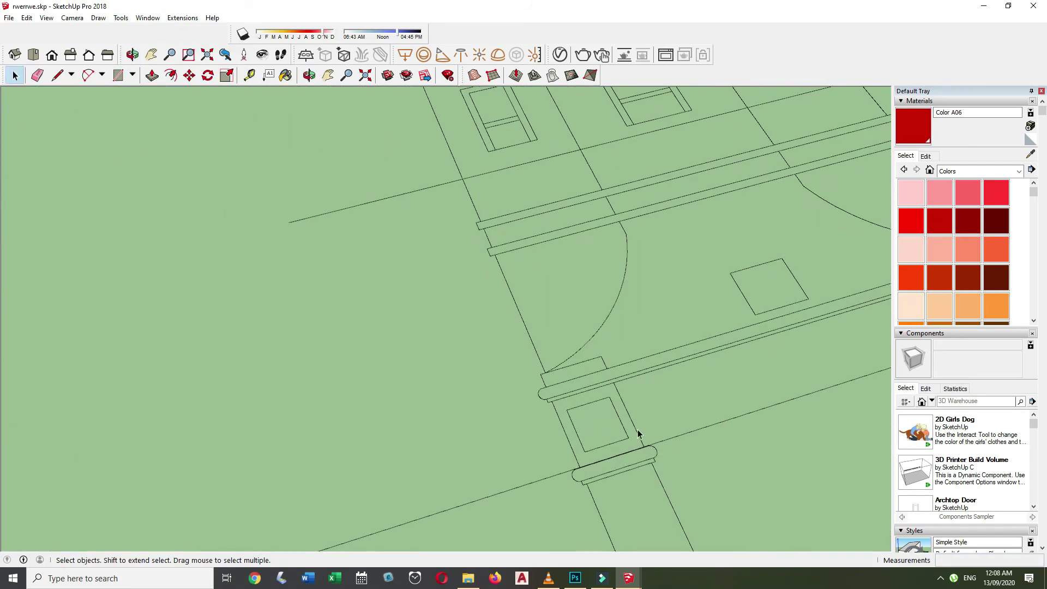
middle_click_drag(638, 433, 297, 446)
scroll(341, 189, "up", 5)
Select the small arc-profile group and move it lower down the pilaster.
key("space")
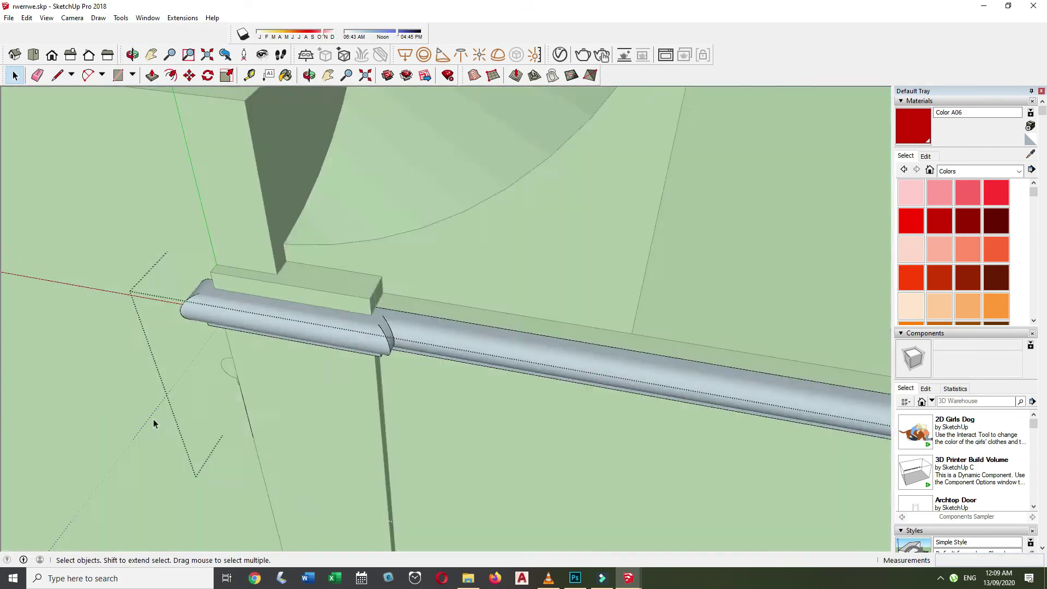
middle_click_drag(153, 422, 367, 286)
left_click(357, 349)
key("m")
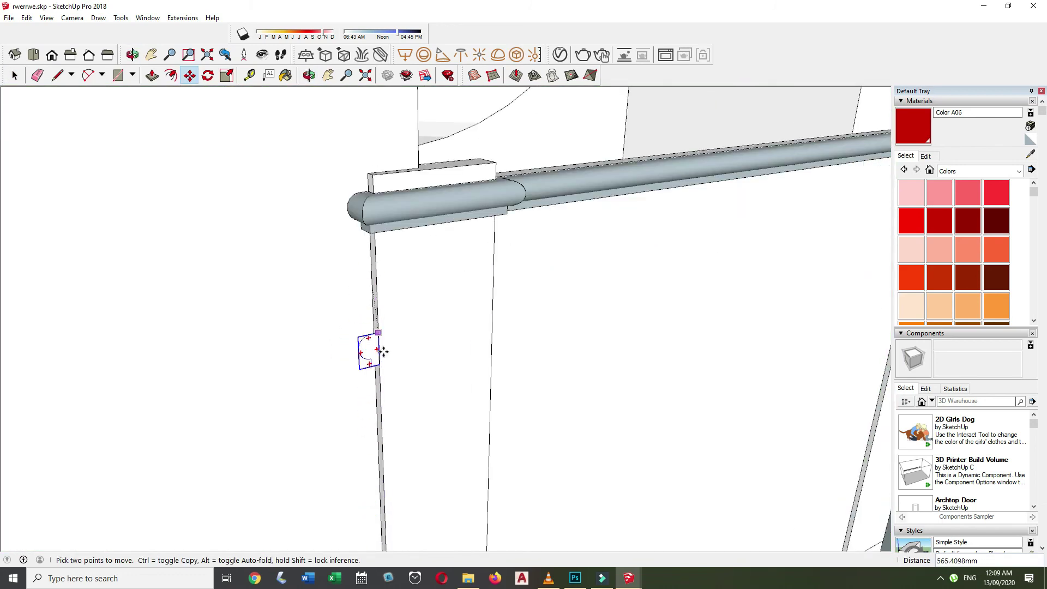
mouse_move(418, 315)
middle_mouse_down()
mouse_move(428, 283)
mouse_move(365, 416)
middle_mouse_up()
key("l")
key("space")
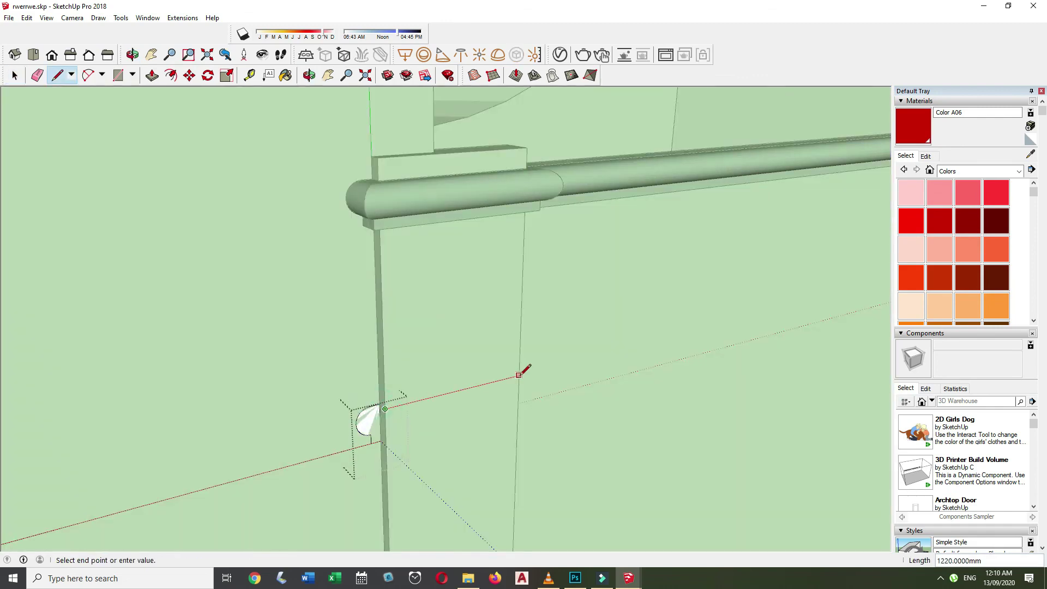
middle_click_drag(432, 426, 130, 35)
key("space")
mouse_move(398, 427)
middle_mouse_down()
mouse_move(328, 327)
mouse_move(110, 257)
mouse_move(356, 308)
middle_mouse_up()
key("m")
Sweep the arc profile with Follow Me around the lower pilaster edges.
key("l")
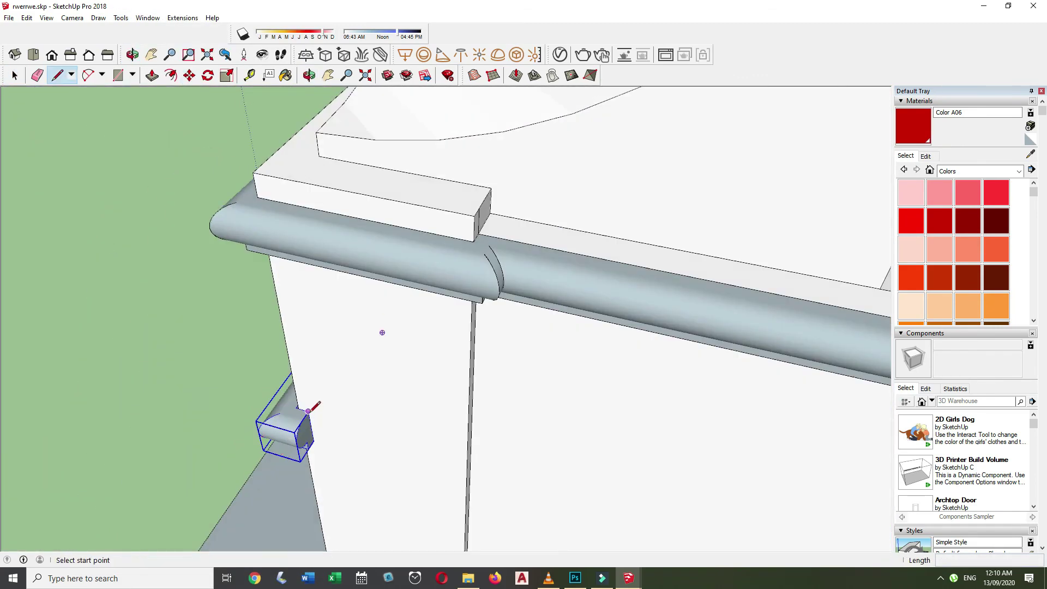
key("space")
key("f")
middle_click_drag(180, 160, 136, 99)
left_click(120, 18)
left_click(163, 108)
left_click(293, 409)
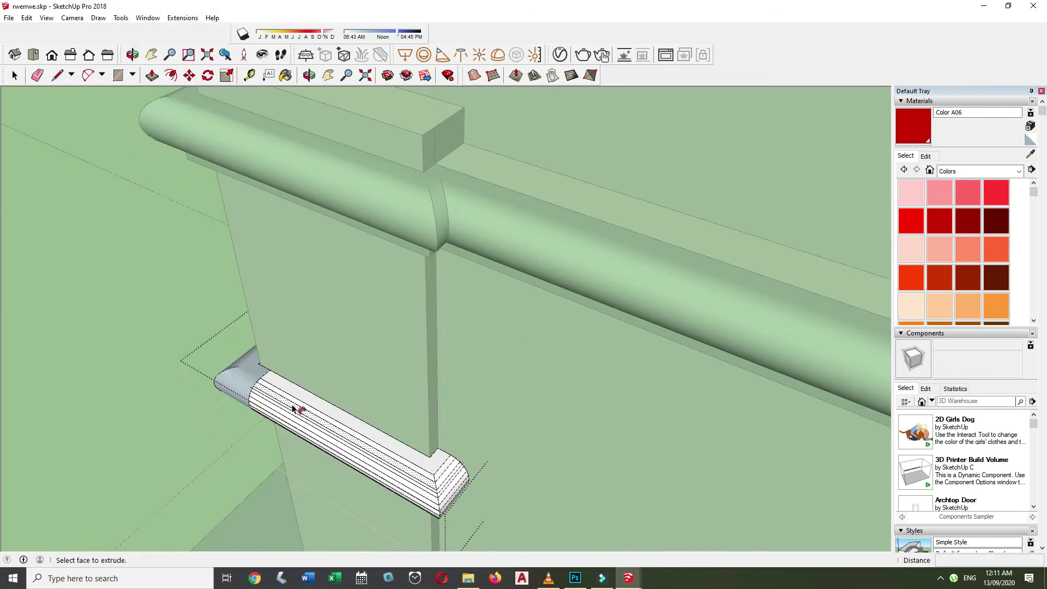
key("space")
middle_click_drag(293, 409, 470, 411)
left_click(470, 410)
Reverse the new band's inward faces and soften its edges.
right_click(470, 411)
left_click(526, 165)
middle_click_drag(503, 296, 503, 382)
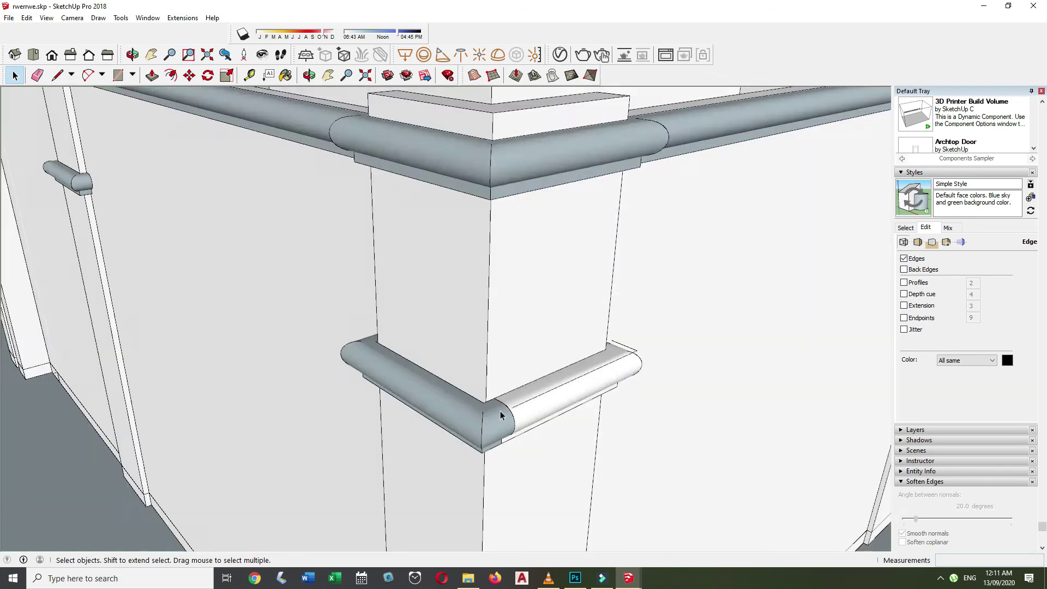
scroll(503, 402, "up", 3)
left_click(492, 190)
left_click(484, 254)
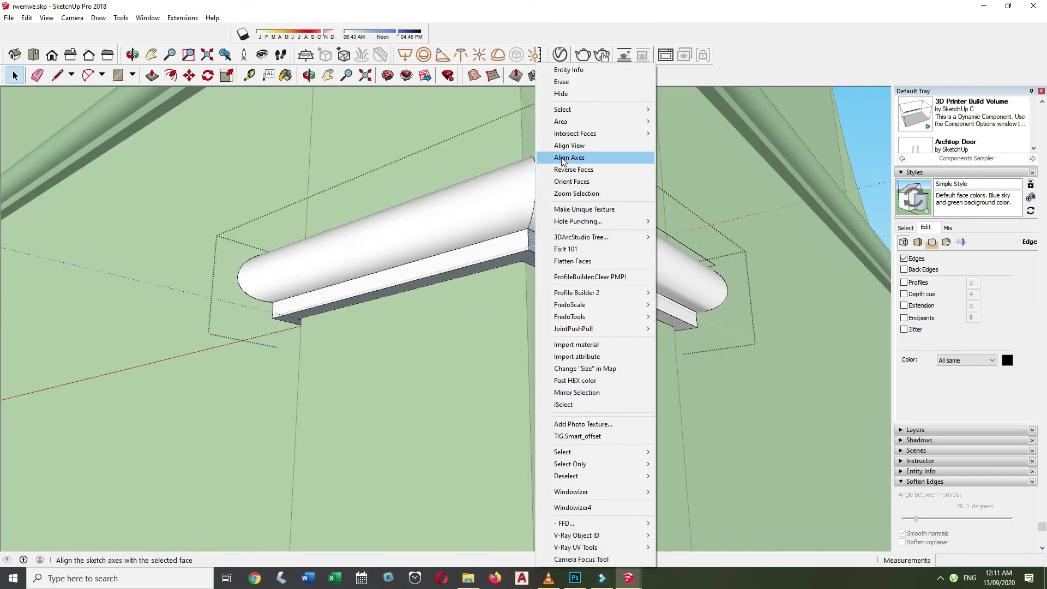
left_click(562, 159)
scroll(491, 327, "up", 3)
mouse_move(491, 328)
middle_mouse_down()
mouse_move(428, 385)
mouse_move(369, 311)
middle_mouse_up()
Copy the lower half-round band onto a neighbouring pilaster.
key("m")
key("ctrl")
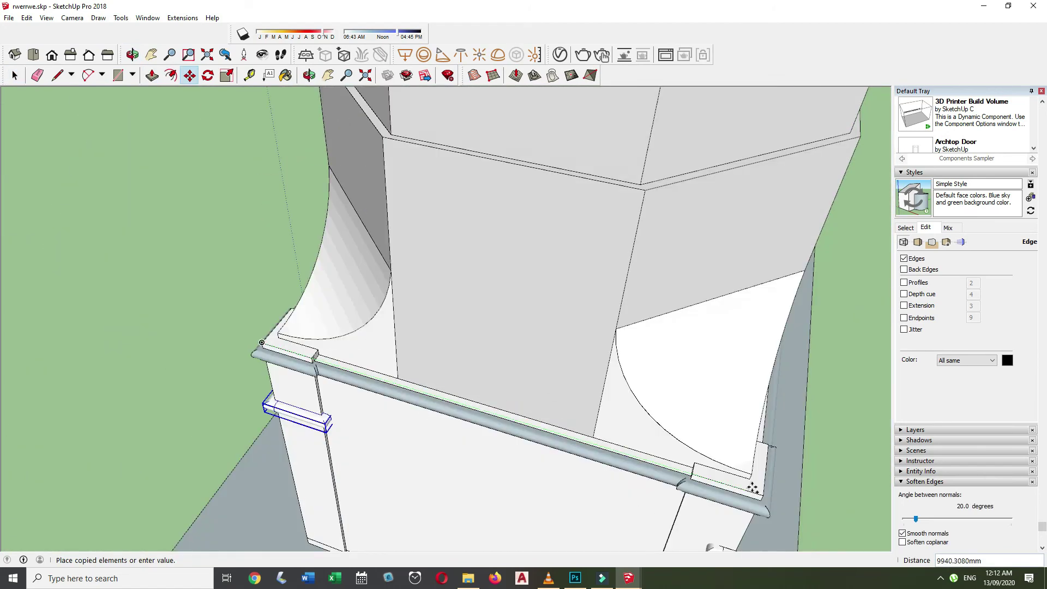
middle_click_drag(753, 488, 442, 344)
scroll(572, 228, "down", 3)
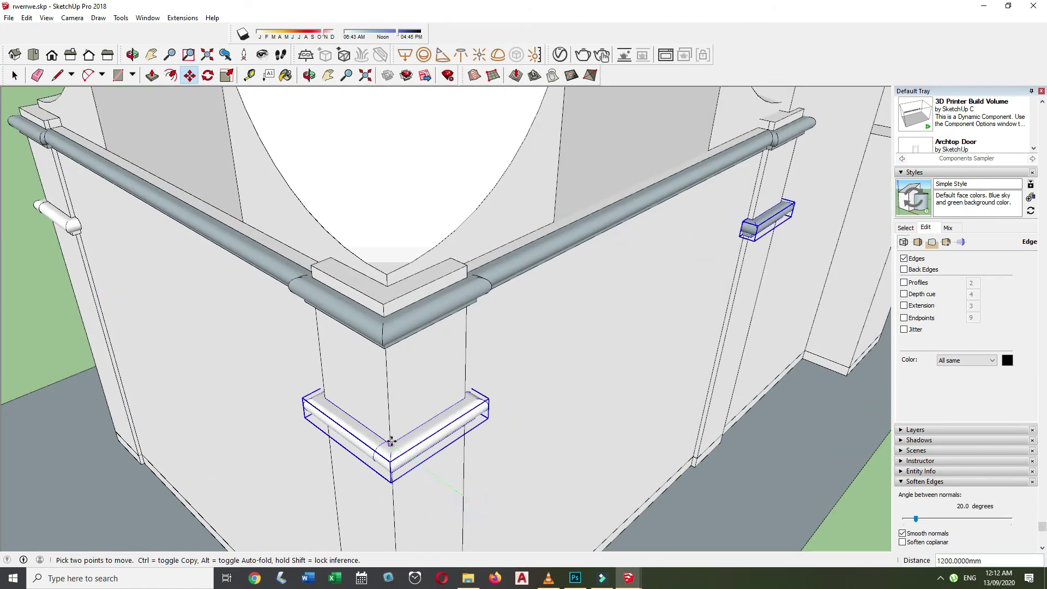
mouse_move(572, 228)
middle_mouse_down()
mouse_move(416, 209)
mouse_move(545, 327)
middle_mouse_up()
scroll(415, 209, "up", 5)
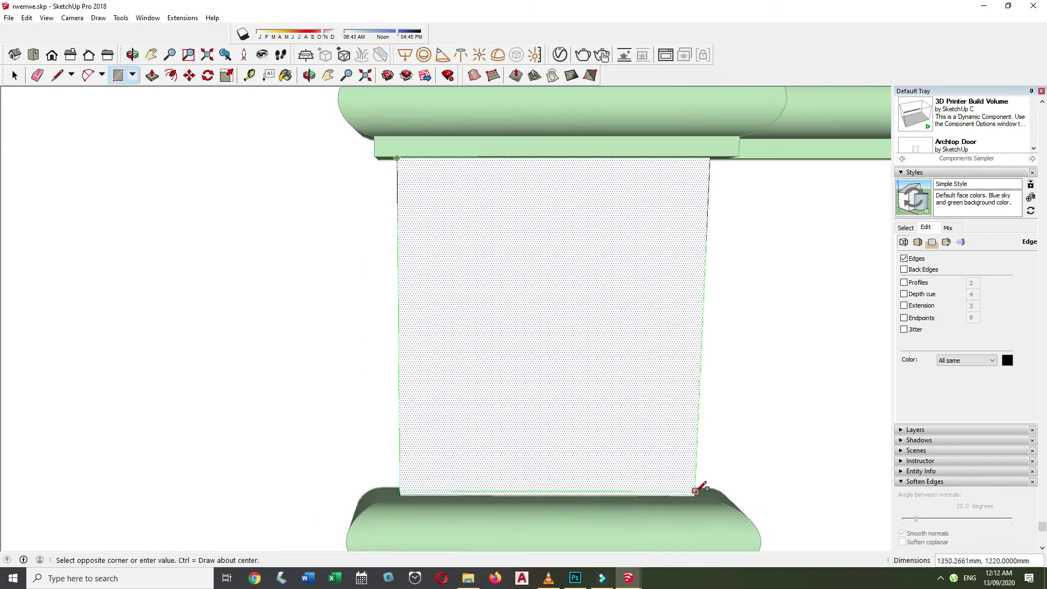
Draw a rectangle over the pilaster face between the two moulding bands.
key("f")
left_click(380, 235)
scroll(388, 210, "down", 3)
mouse_move(584, 358)
middle_mouse_down()
mouse_move(437, 355)
mouse_move(627, 346)
middle_mouse_up()
key("space")
scroll(548, 286, "up", 2)
scroll(549, 286, "up", 4)
key("r")
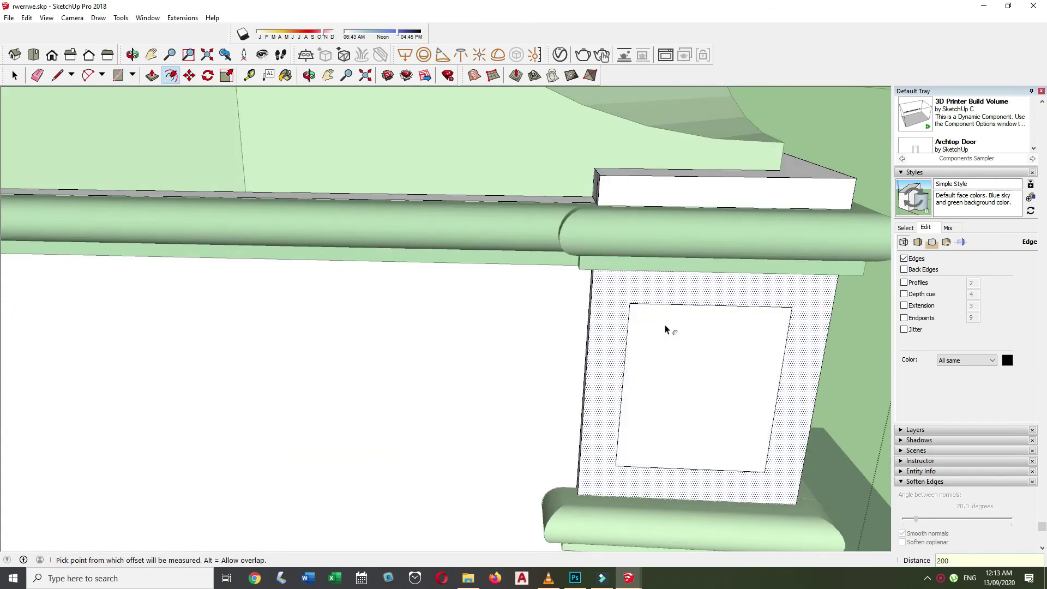
key("space")
scroll(692, 342, "down", 3)
middle_click_drag(573, 358, 497, 266)
key("r")
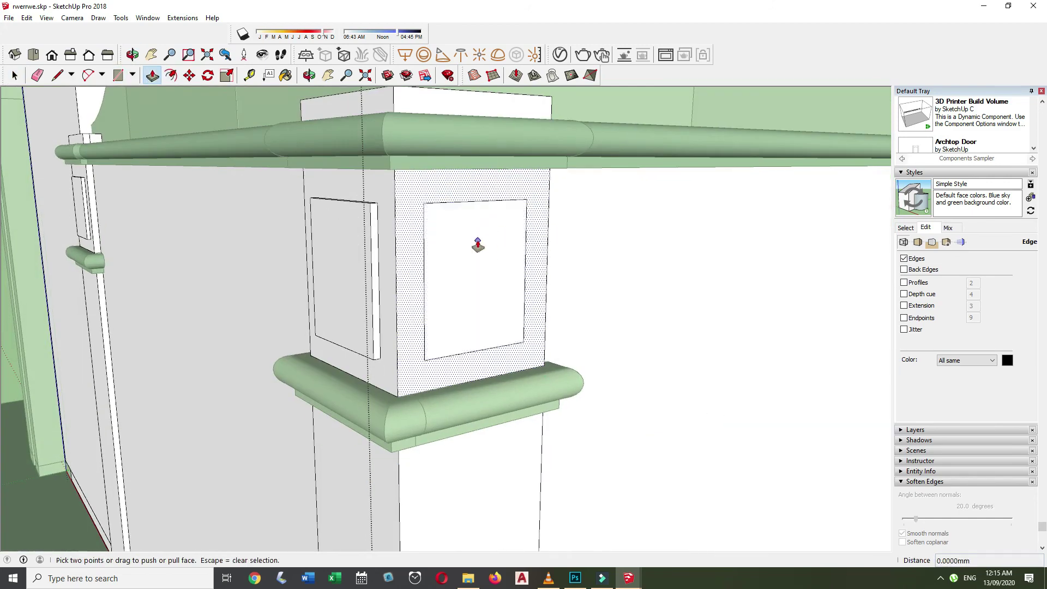
scroll(478, 245, "down", 5)
Offset the rectangle 200 mm inward and push the inner panel 50 mm.
middle_click_drag(739, 293, 655, 311)
scroll(654, 311, "up", 5)
key("f")
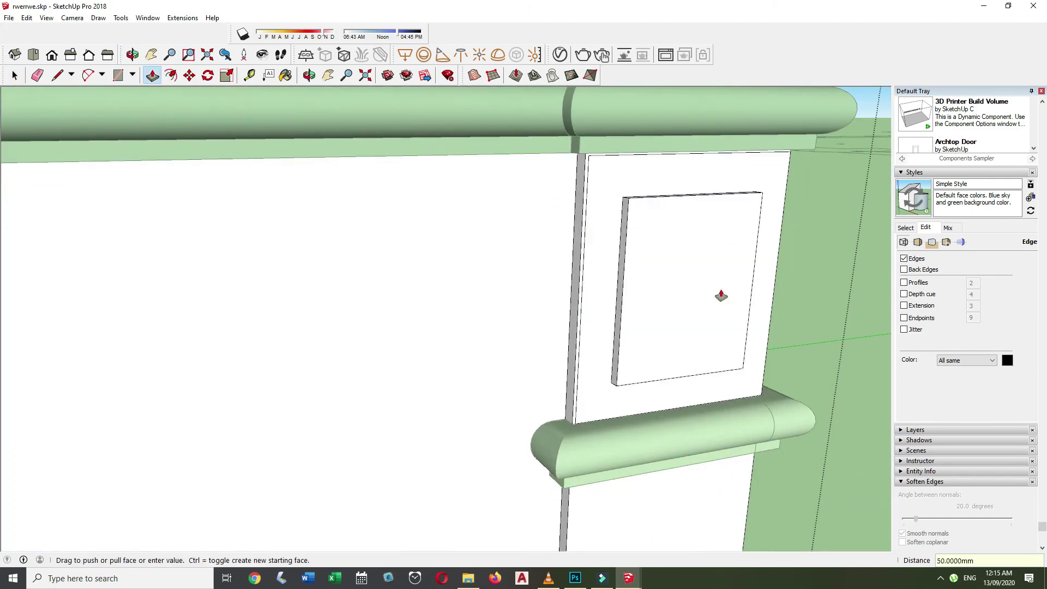
key("space")
scroll(721, 295, "down", 5)
key("r")
scroll(412, 236, "up", 5)
key("f")
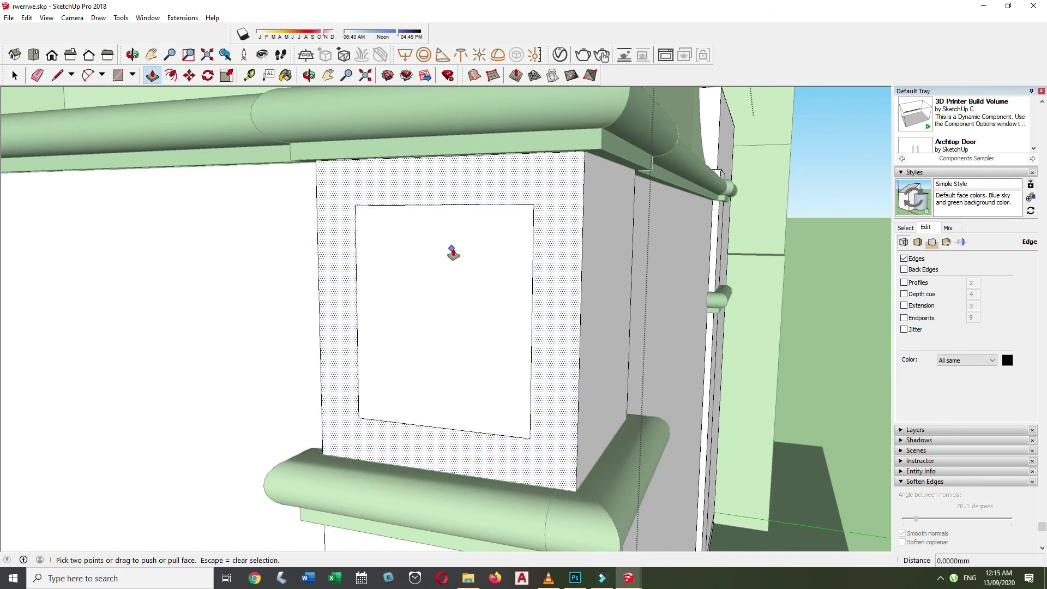
key("space")
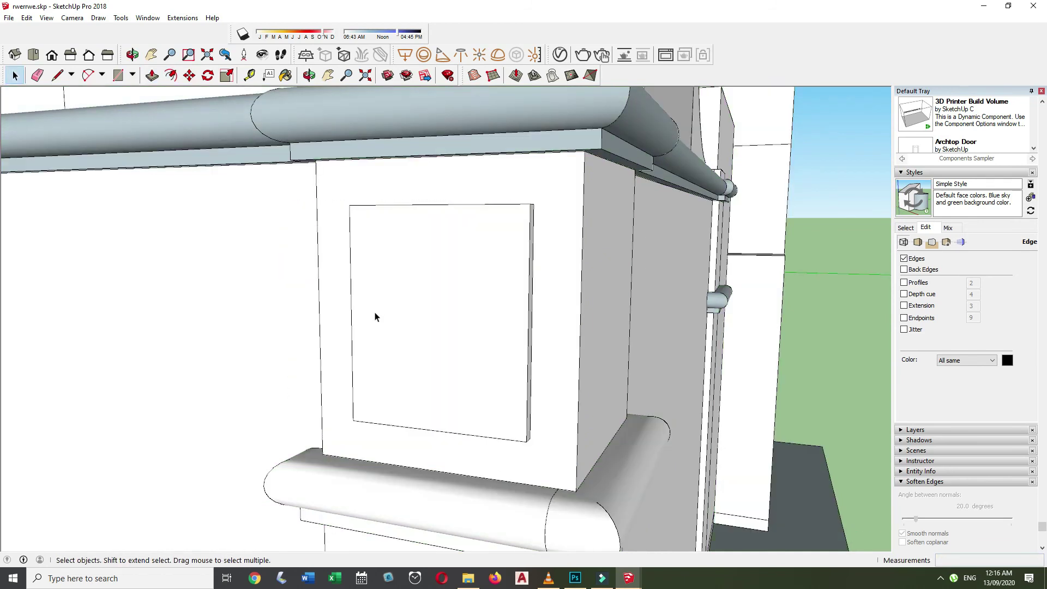
Start an inset panel outline on the pilaster's other face.
left_click(422, 295)
mouse_move(375, 317)
middle_mouse_down()
mouse_move(422, 295)
mouse_move(321, 386)
middle_mouse_up()
key("space")
scroll(475, 220, "down", 5)
scroll(517, 355, "up", 3)
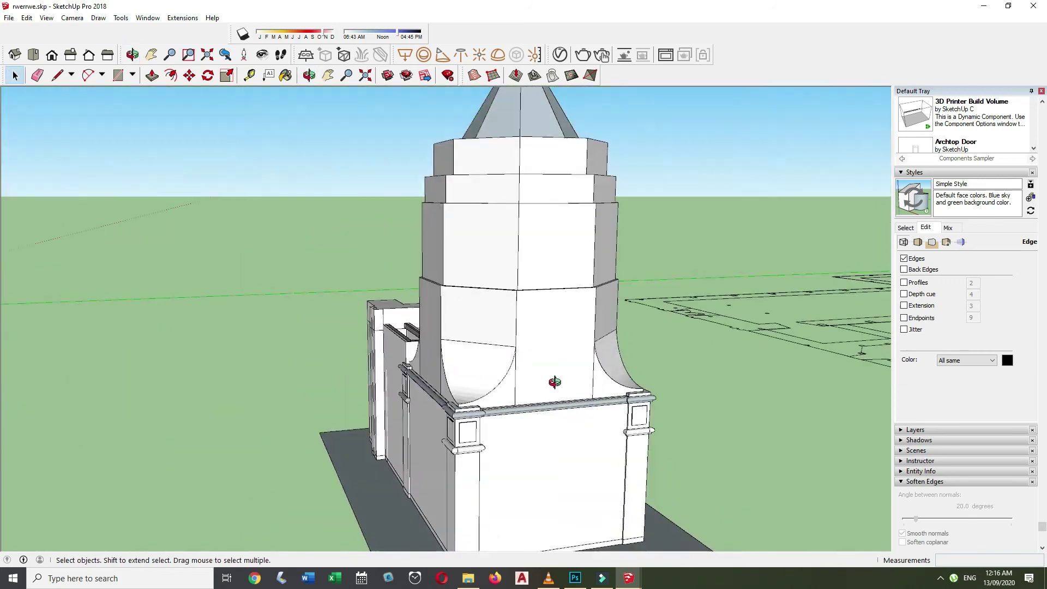
scroll(532, 334, "up", 4)
middle_click_drag(533, 335, 617, 435)
key("f")
left_click(485, 201)
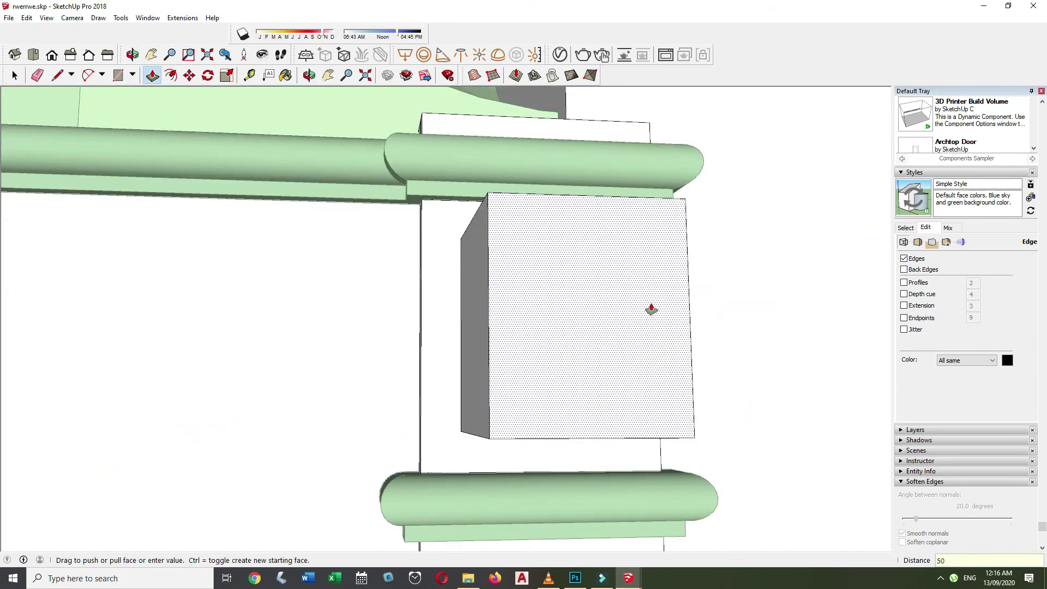
key("space")
scroll(651, 308, "down", 5)
middle_click_drag(316, 385, 631, 342)
scroll(537, 425, "down", 4)
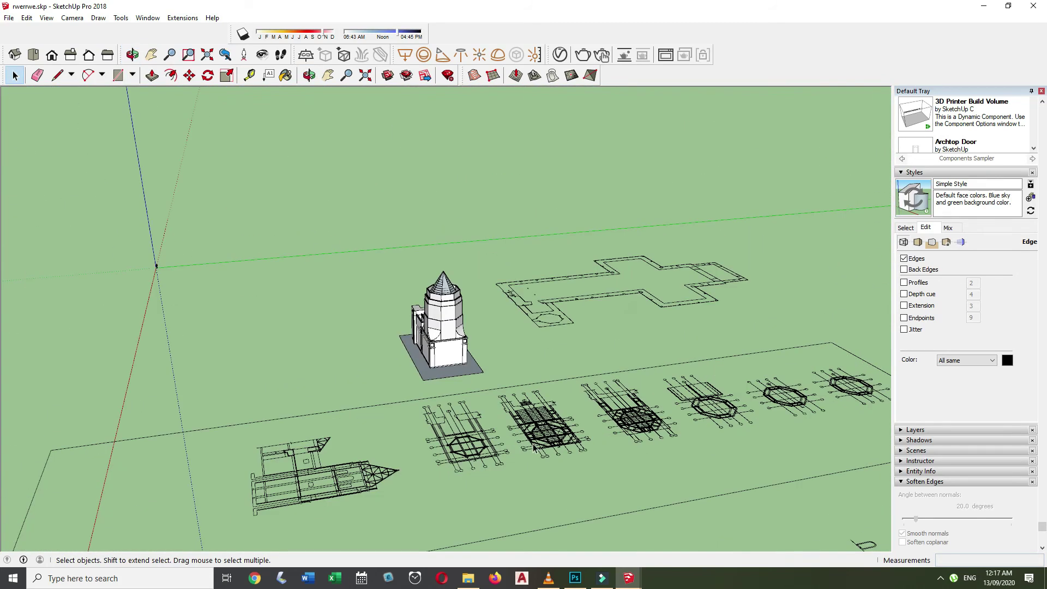
Zoom and orbit past the railing to the pilaster face.
scroll(416, 328, "up", 10)
key("p")
scroll(402, 327, "up", 3)
scroll(374, 327, "up", 2)
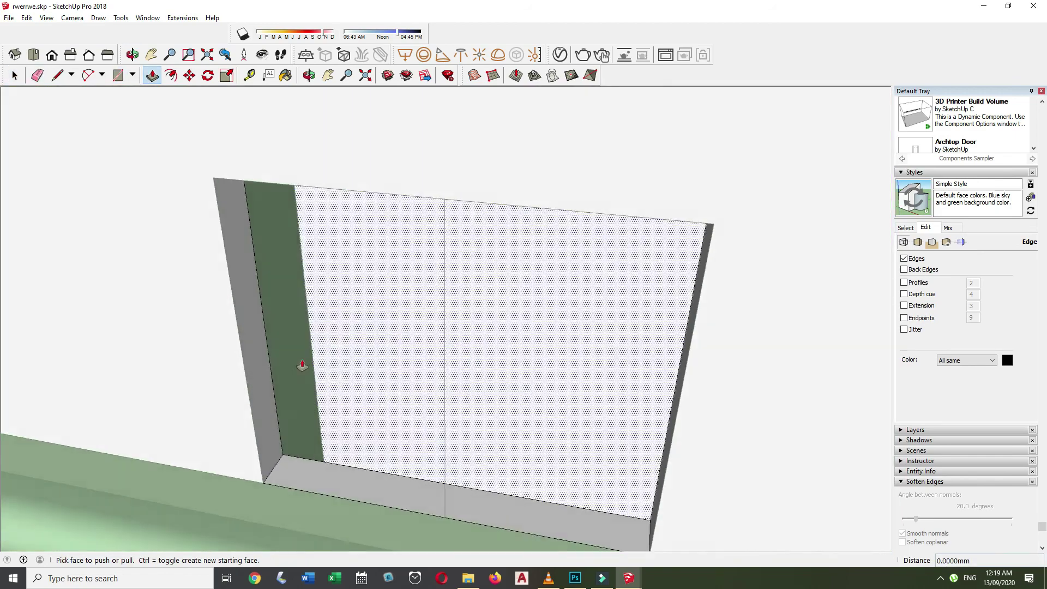
scroll(311, 361, "up", 2)
middle_click_drag(320, 357, 468, 433)
scroll(584, 378, "down", 3)
scroll(594, 220, "up", 3)
scroll(324, 273, "up", 3)
scroll(242, 281, "down", 3)
Bring up the materials and orbit around the whole building.
key("b")
scroll(718, 327, "up", 3)
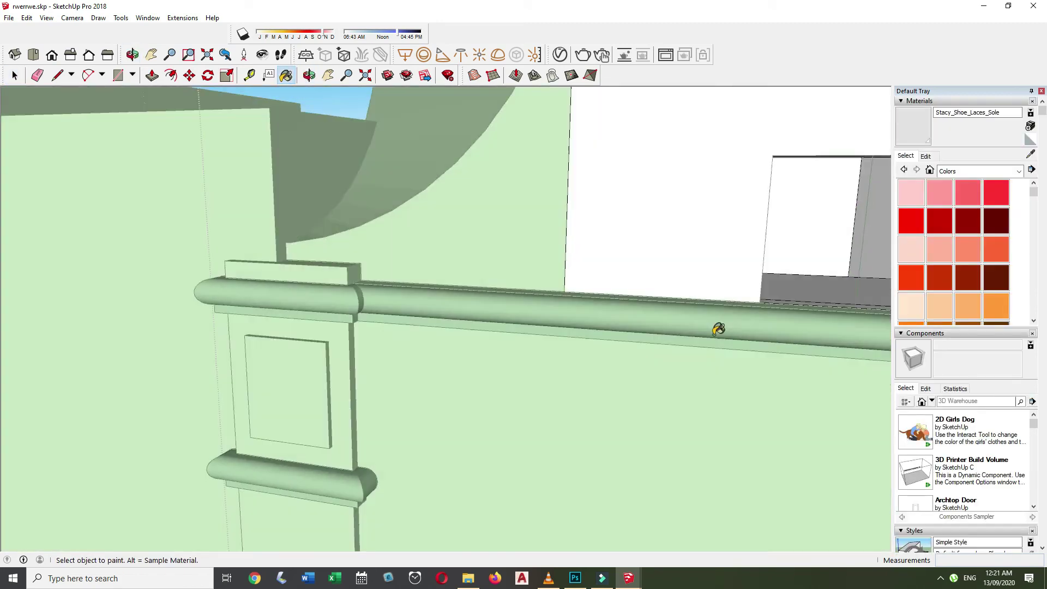
key("space")
scroll(703, 382, "down", 5)
mouse_move(704, 381)
middle_mouse_down()
mouse_move(693, 408)
mouse_move(491, 435)
mouse_move(395, 435)
middle_mouse_up()
key("space")
Outline a small box on the wall top above the cornice and extrude it.
key("r")
left_click(385, 382)
left_click(456, 416)
key("l")
left_click(545, 262)
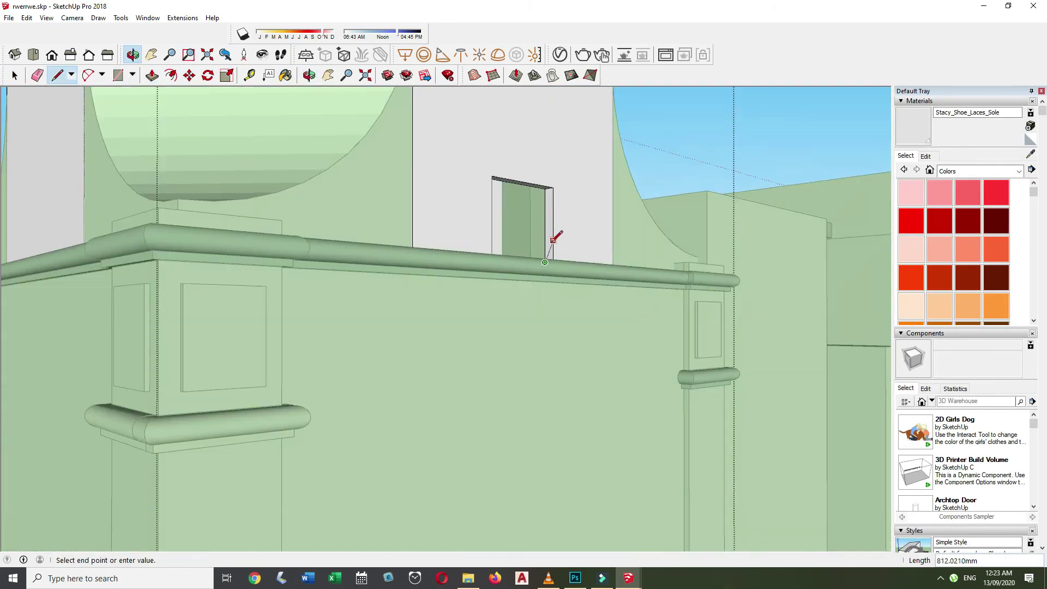
key("p")
scroll(480, 256, "up", 5)
scroll(664, 309, "down", 6)
key("space")
Paint the box top dark and start a line at the octagonal tower's base.
key("b")
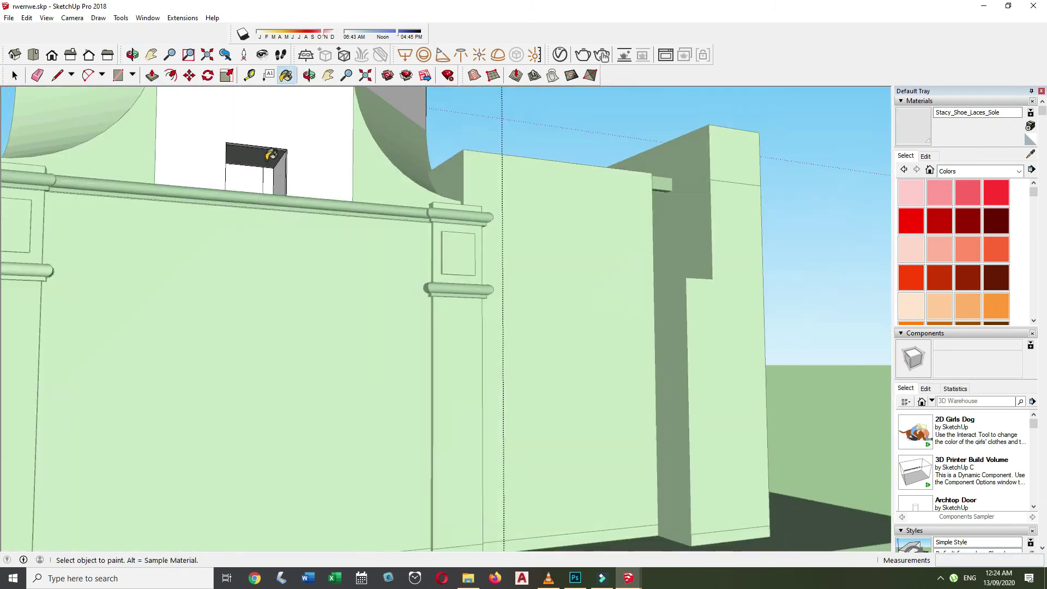
scroll(271, 156, "down", 8)
middle_click_drag(327, 246, 491, 273)
key("space")
scroll(504, 277, "up", 8)
mouse_move(425, 291)
middle_mouse_down()
mouse_move(362, 336)
mouse_move(382, 354)
middle_mouse_up()
key("l")
left_click(334, 378)
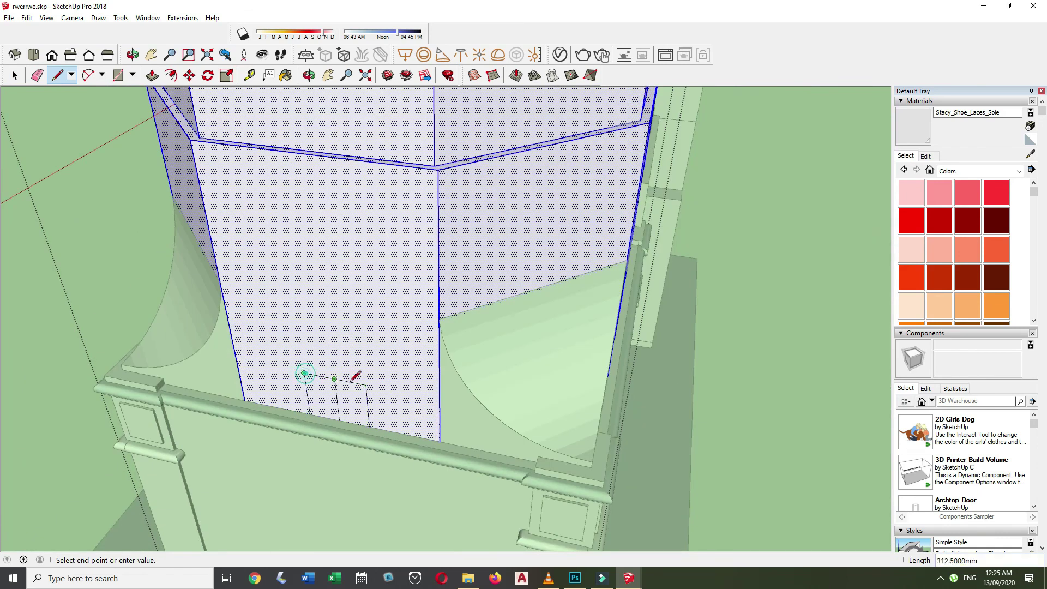
Orbit from the small box out to a wide view of the building.
mouse_move(344, 407)
middle_mouse_down()
mouse_move(334, 355)
mouse_move(354, 329)
mouse_move(467, 420)
middle_mouse_up()
scroll(334, 397, "up", 5)
scroll(334, 342, "up", 5)
scroll(744, 362, "down", 5)
mouse_move(713, 397)
middle_mouse_down()
mouse_move(698, 360)
mouse_move(709, 382)
mouse_move(402, 178)
middle_mouse_up()
scroll(698, 360, "up", 5)
scroll(709, 382, "down", 5)
scroll(719, 391, "up", 3)
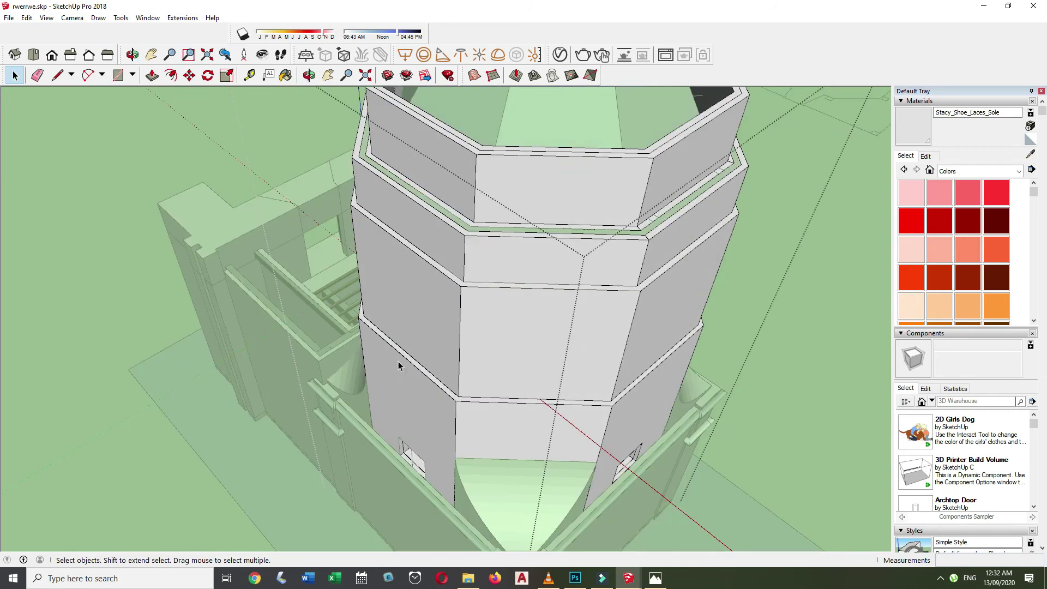
scroll(519, 327, "down", 5)
scroll(560, 269, "up", 3)
scroll(560, 268, "up", 2)
Push/Pull the tower ledge, viewing the tower top from above and the side.
key("p")
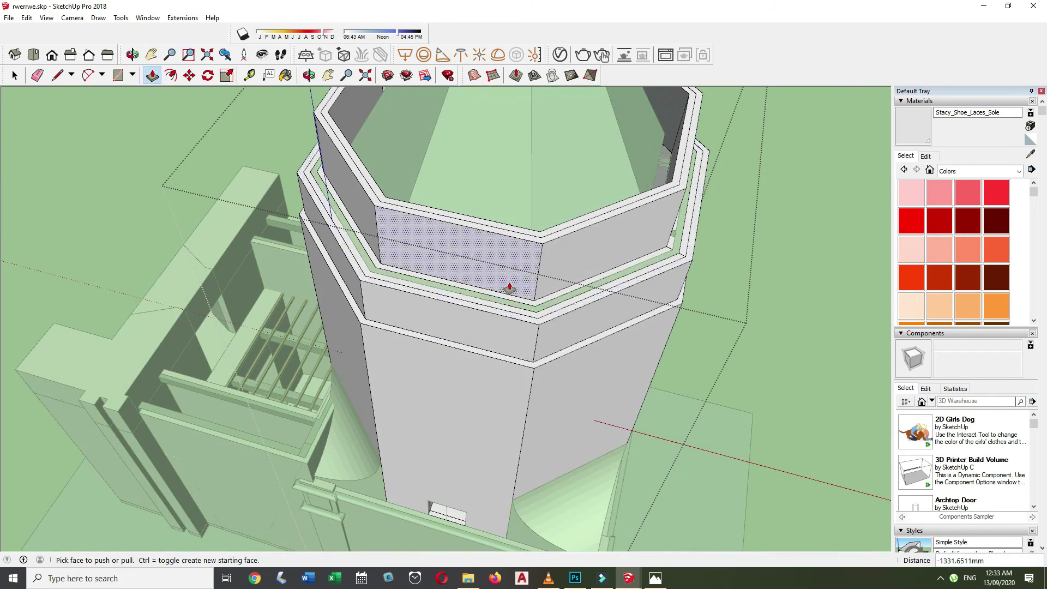
middle_click_drag(510, 287, 374, 321)
scroll(334, 334, "up", 3)
key("space")
scroll(396, 393, "up", 2)
mouse_move(397, 393)
middle_mouse_down()
mouse_move(365, 346)
mouse_move(276, 293)
mouse_move(302, 325)
mouse_move(355, 348)
mouse_move(556, 283)
mouse_move(620, 377)
middle_mouse_up()
key("p")
Paint one tower parapet face with a grey stone texture.
key("b")
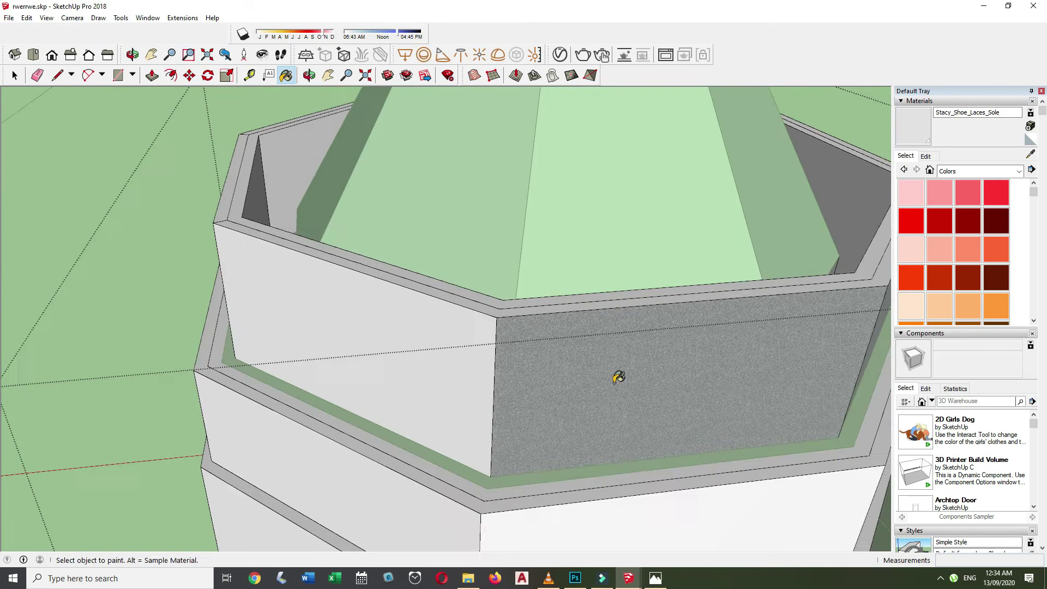
key("space")
scroll(393, 501, "down", 5)
middle_click_drag(393, 500, 377, 473)
middle_click_drag(447, 400, 578, 458)
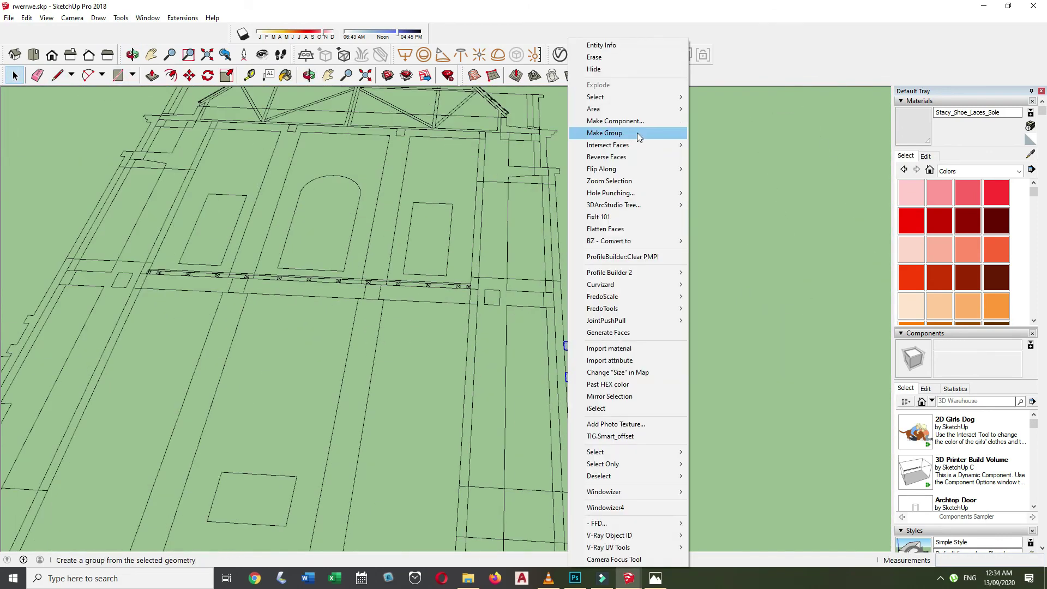
key("q")
middle_click_drag(506, 300, 467, 276)
scroll(479, 273, "up", 5)
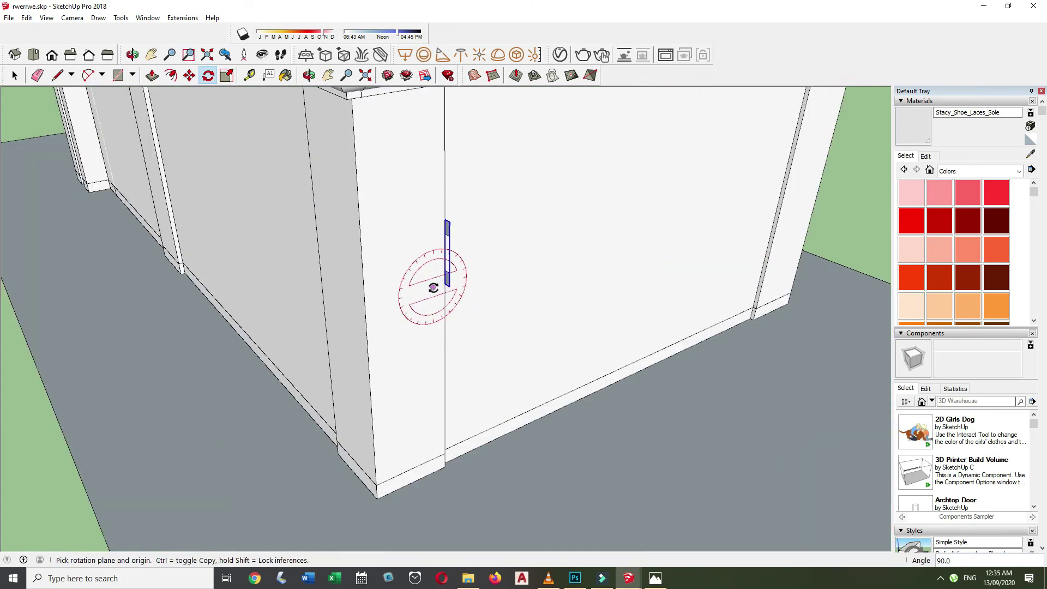
scroll(433, 287, "down", 5)
Zoom out over the building and view the church reference photo.
key("m")
middle_click_drag(491, 227, 444, 518)
scroll(640, 470, "down", 3)
key("space")
left_click(655, 579)
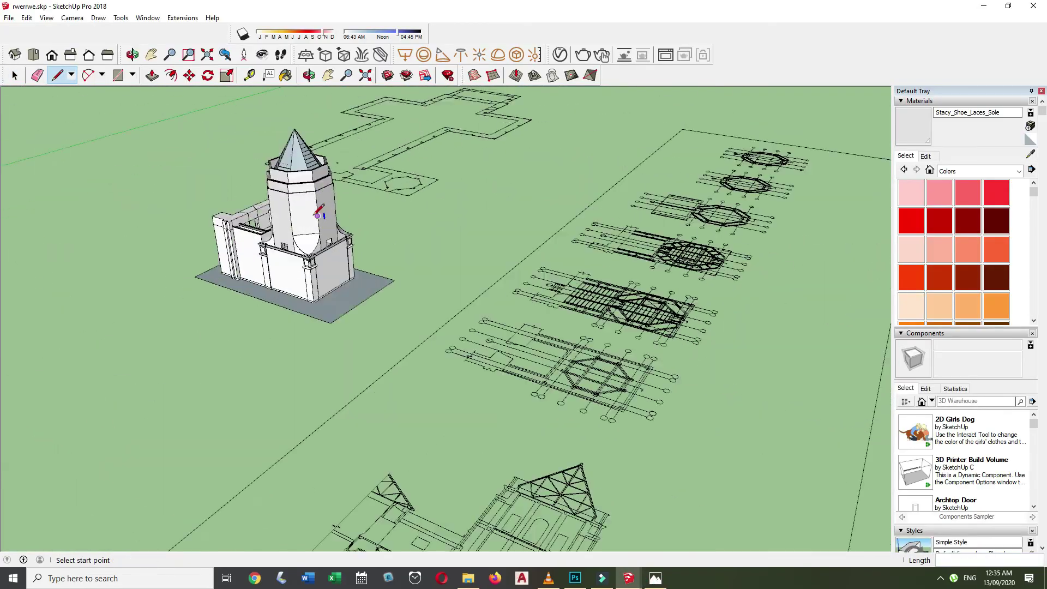
Draw a 3 m guide line up the tower wall.
left_click(318, 214)
scroll(318, 214, "up", 5)
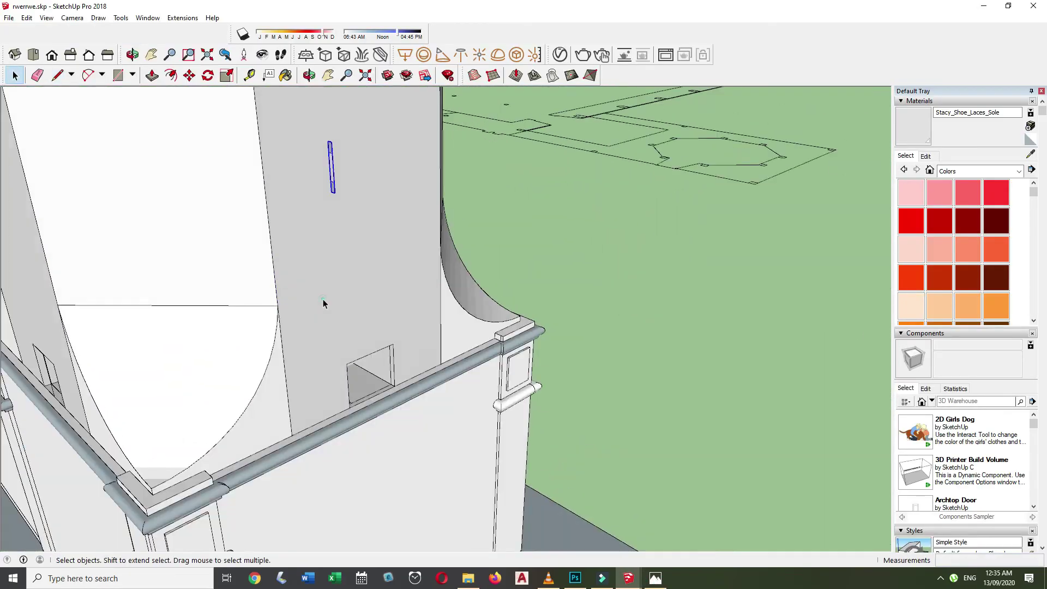
type("3m")
key("space")
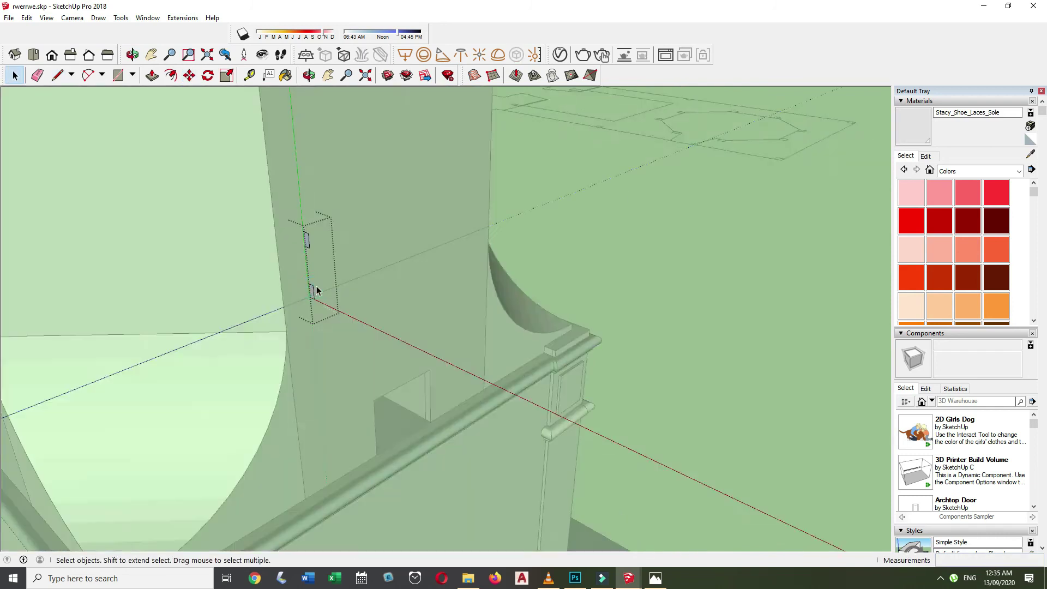
middle_click_drag(328, 218, 280, 198)
key("l")
left_click(169, 193)
mouse_move(393, 175)
middle_mouse_down()
mouse_move(339, 376)
mouse_move(394, 257)
mouse_move(454, 328)
mouse_move(400, 347)
mouse_move(505, 382)
mouse_move(318, 323)
middle_mouse_up()
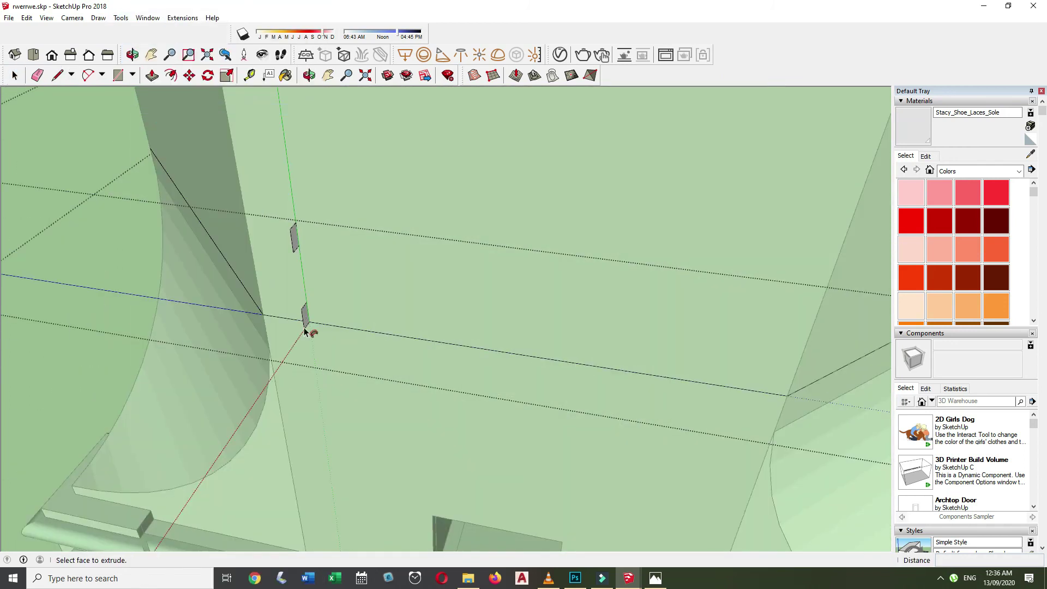
Copy the moulding band down to a position below the original.
key("m")
key("ctrl")
left_click(322, 341)
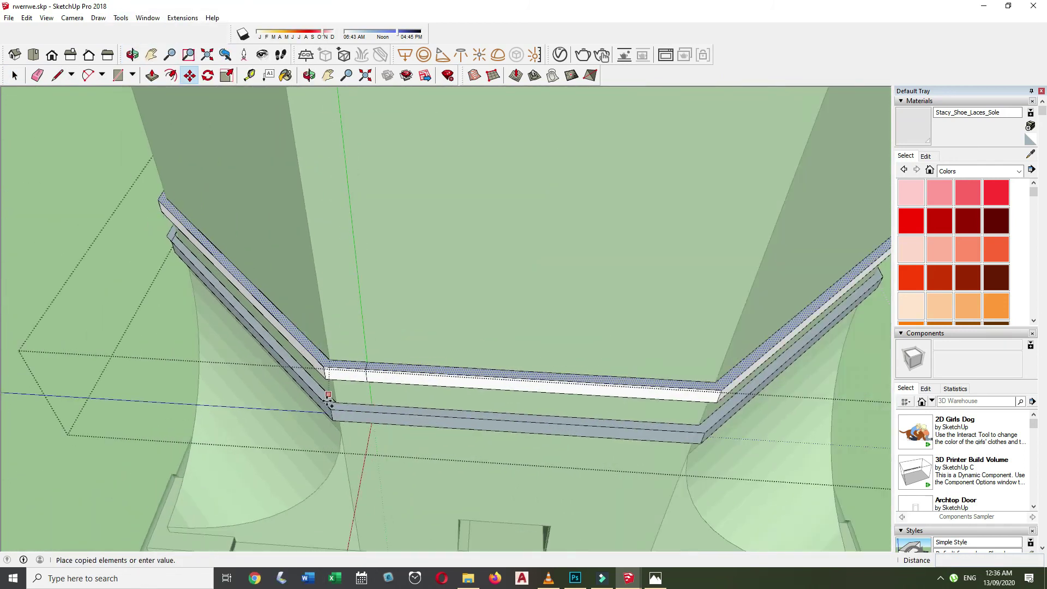
left_click(328, 400)
scroll(329, 401, "down", 5)
Bring the plan and elevation drawings into view for reference.
key("p")
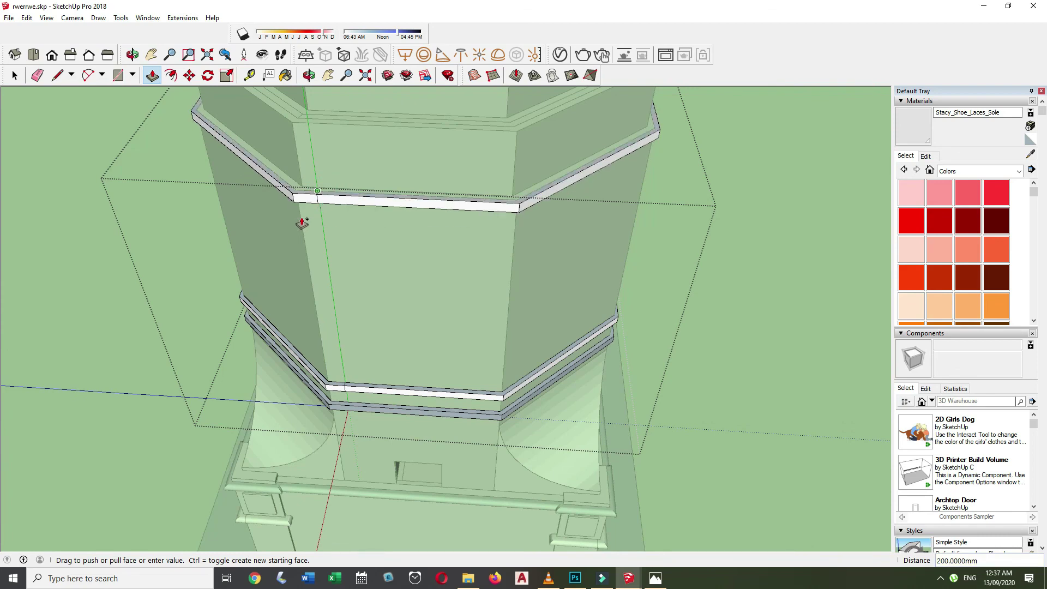
scroll(302, 222, "down", 5)
scroll(502, 280, "up", 5)
scroll(502, 281, "down", 6)
key("space")
middle_click_drag(546, 273, 679, 357)
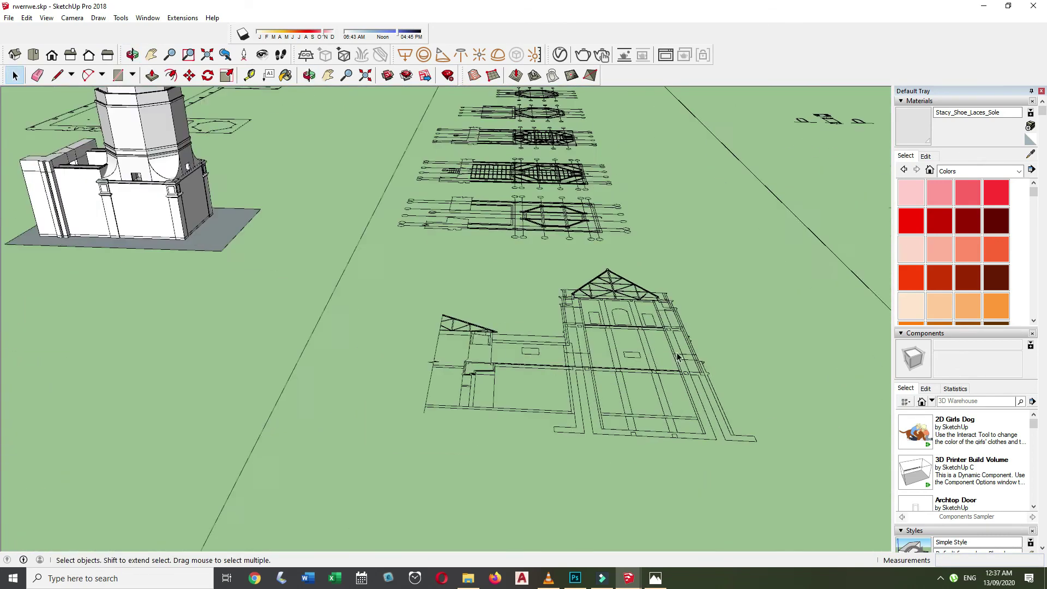
scroll(678, 356, "up", 3)
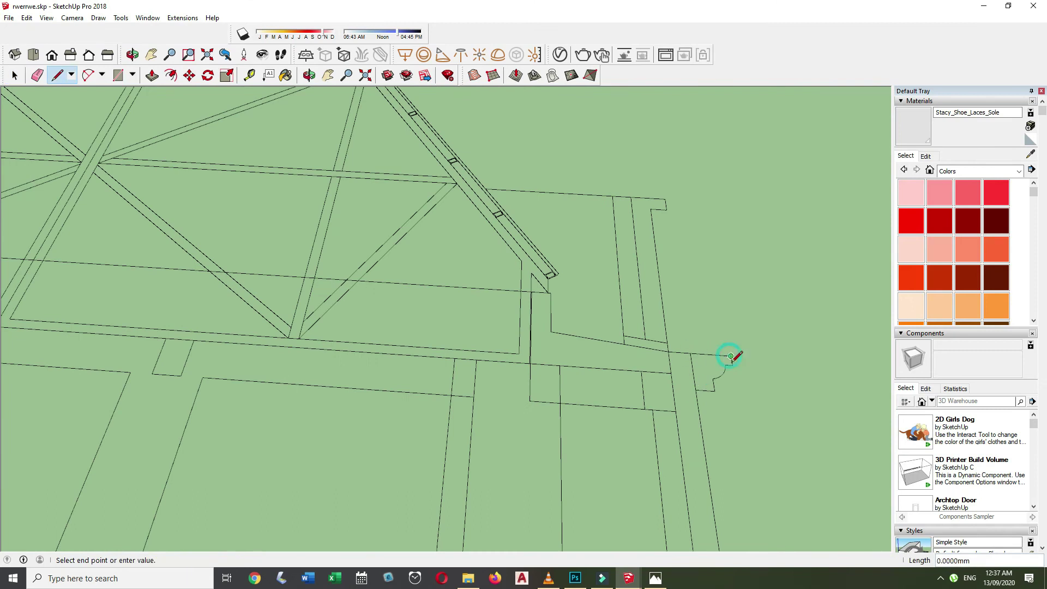
scroll(755, 400, "down", 5)
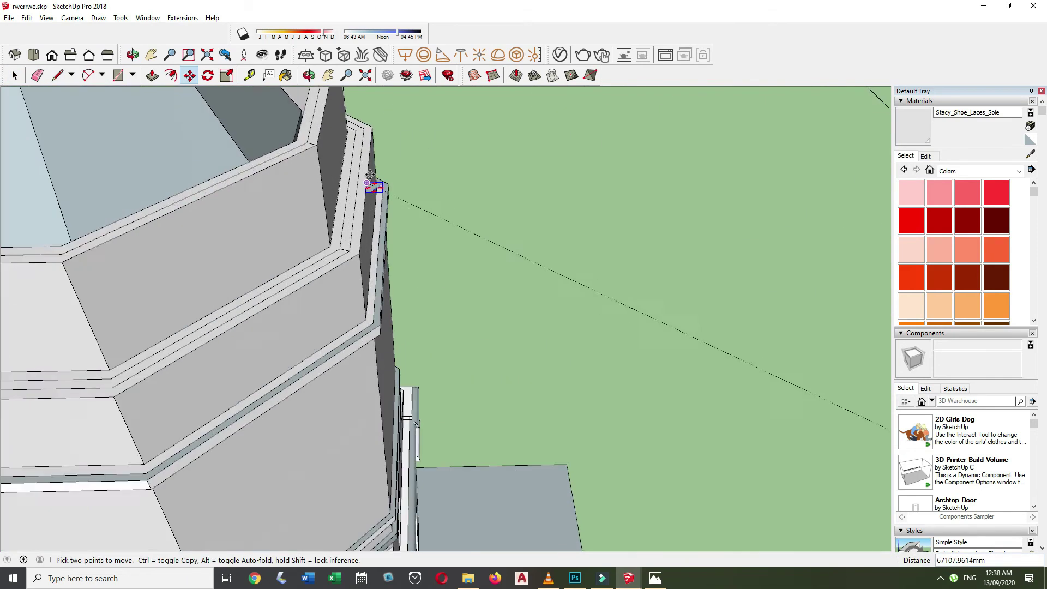
scroll(374, 187, "up", 3)
Orbit around the tower to a new viewing angle.
key("q")
key("space")
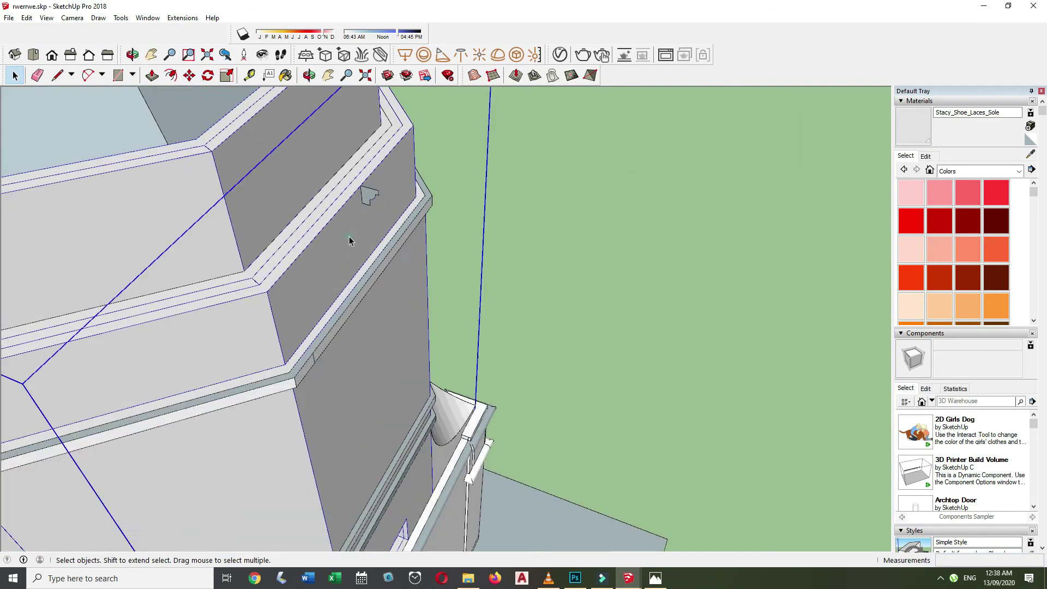
scroll(367, 194, "up", 3)
scroll(374, 196, "up", 2)
scroll(495, 222, "up", 3)
scroll(495, 222, "down", 5)
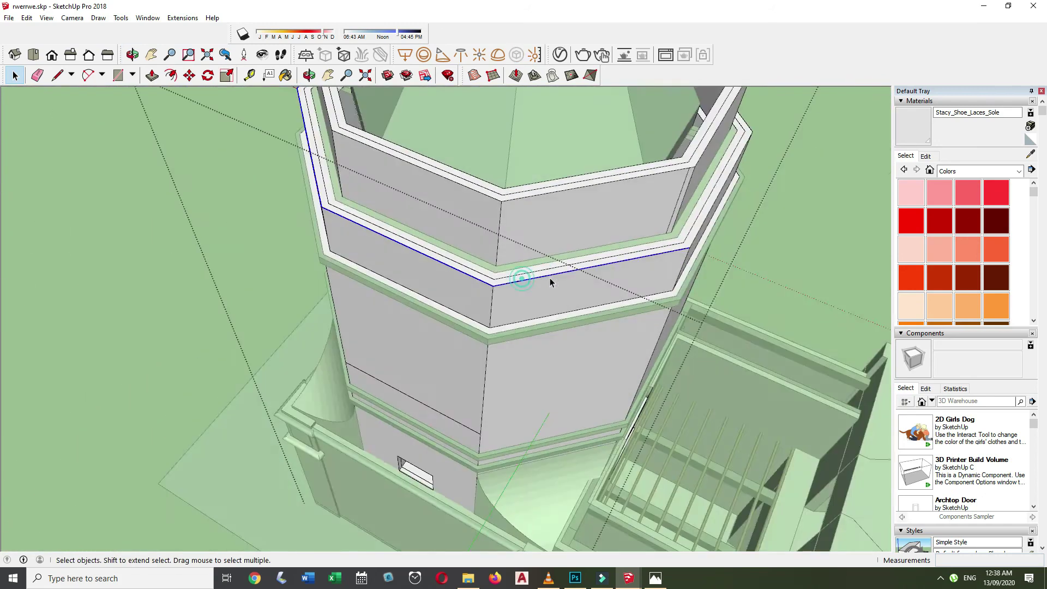
key("space")
scroll(731, 439, "up", 5)
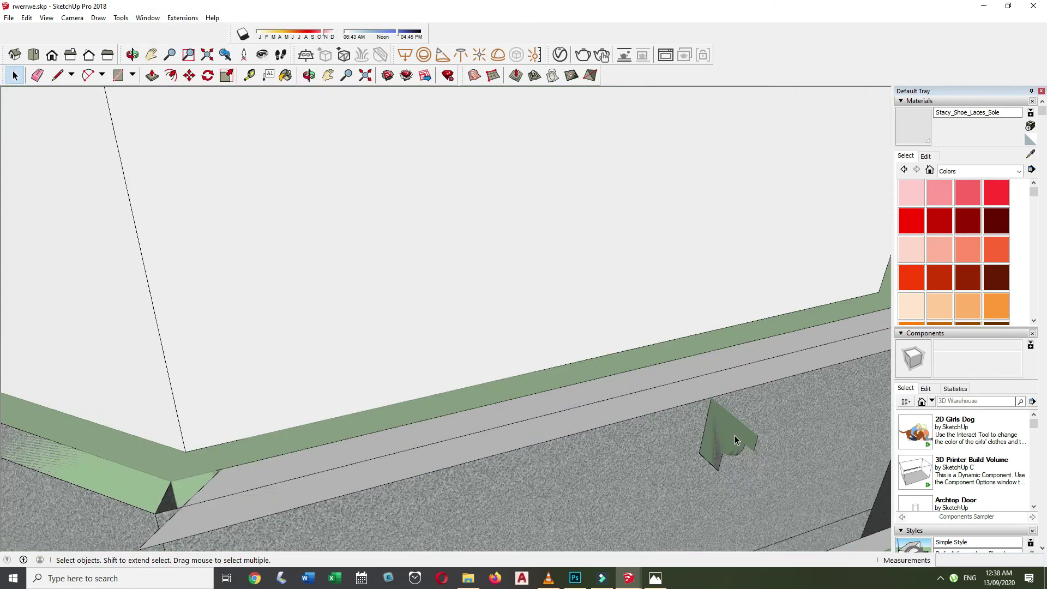
scroll(720, 426, "down", 5)
scroll(655, 346, "up", 4)
middle_click_drag(643, 350, 377, 318)
scroll(378, 318, "down", 3)
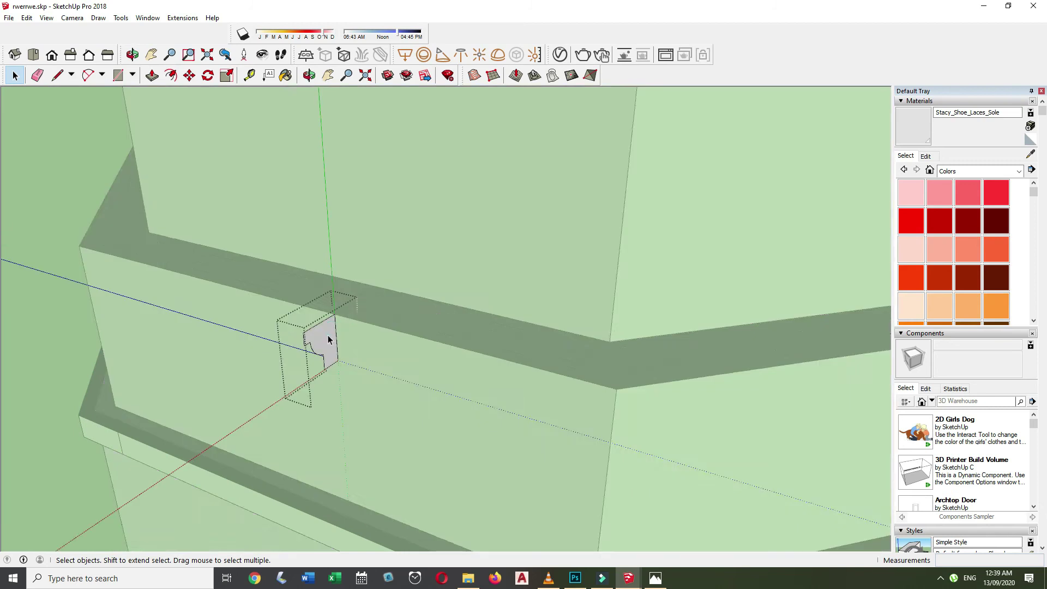
Sweep the moulding profile around the tower ring just below the parapet.
key("l")
scroll(328, 339, "down", 2)
left_click(316, 346)
scroll(343, 345, "up", 2)
key("Escape")
mouse_move(343, 348)
middle_mouse_down()
mouse_move(495, 313)
mouse_move(489, 409)
middle_mouse_up()
scroll(521, 314, "up", 2)
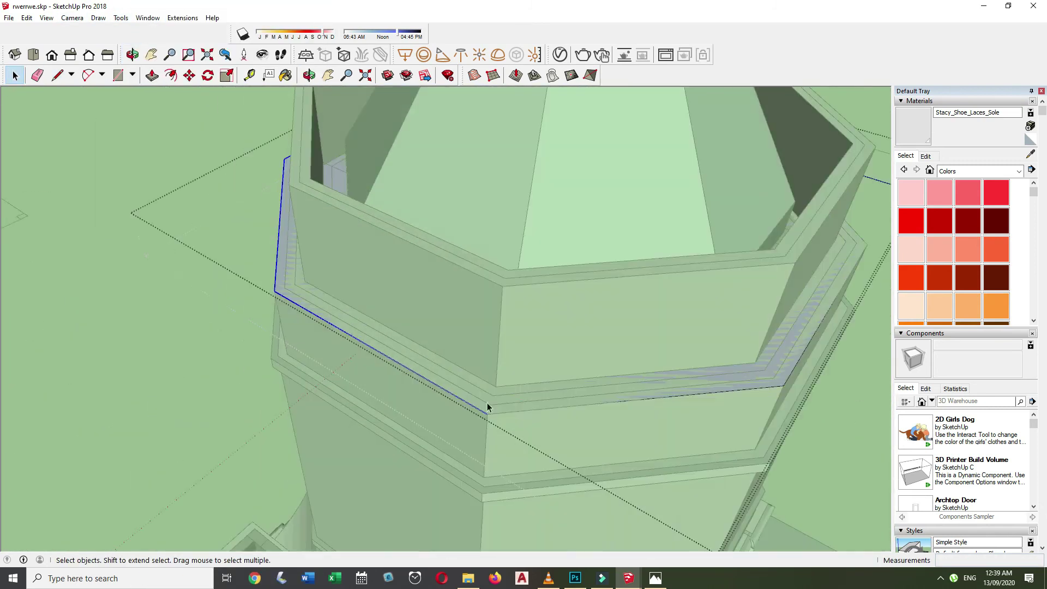
scroll(514, 375, "down", 2)
middle_click_drag(515, 375, 523, 345)
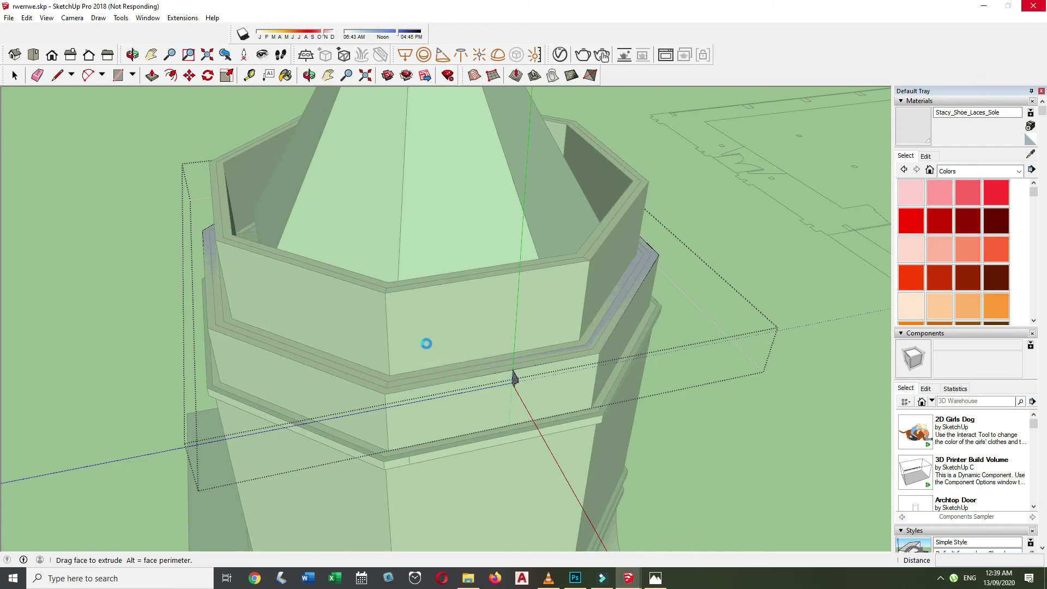
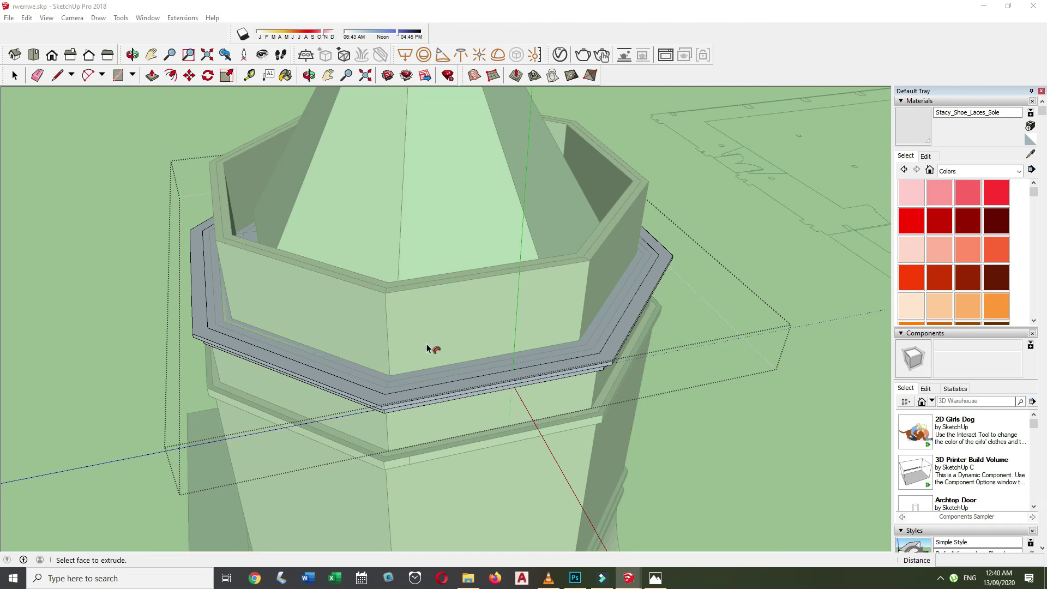
Browse the church reference photos to study the front elevation's arched opening.
middle_click_drag(427, 344, 608, 243)
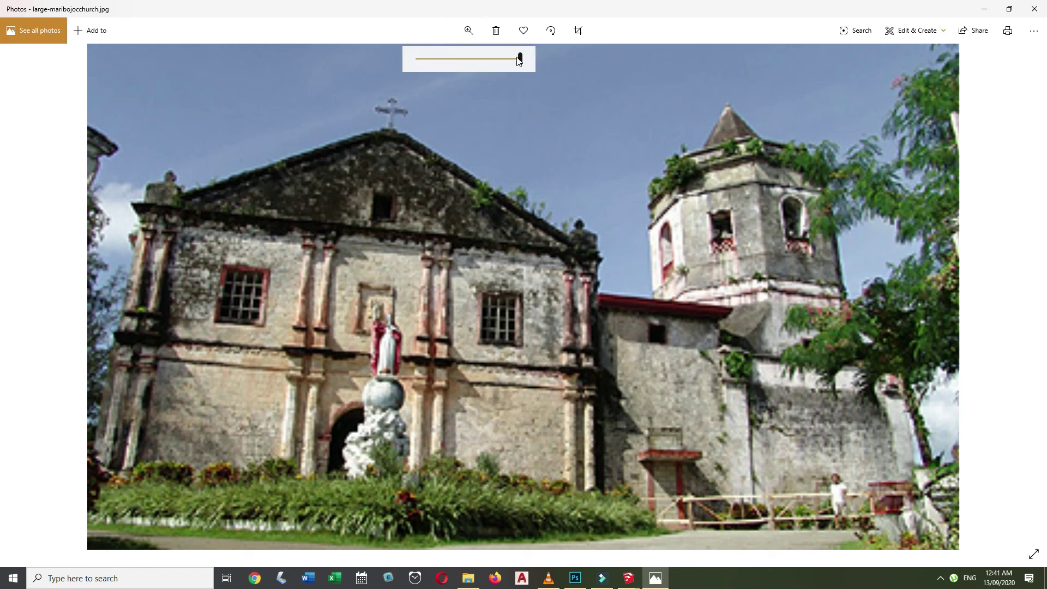
left_click_drag(518, 60, 416, 59)
left_click(1024, 292)
scroll(736, 289, "up", 5, "ctrl")
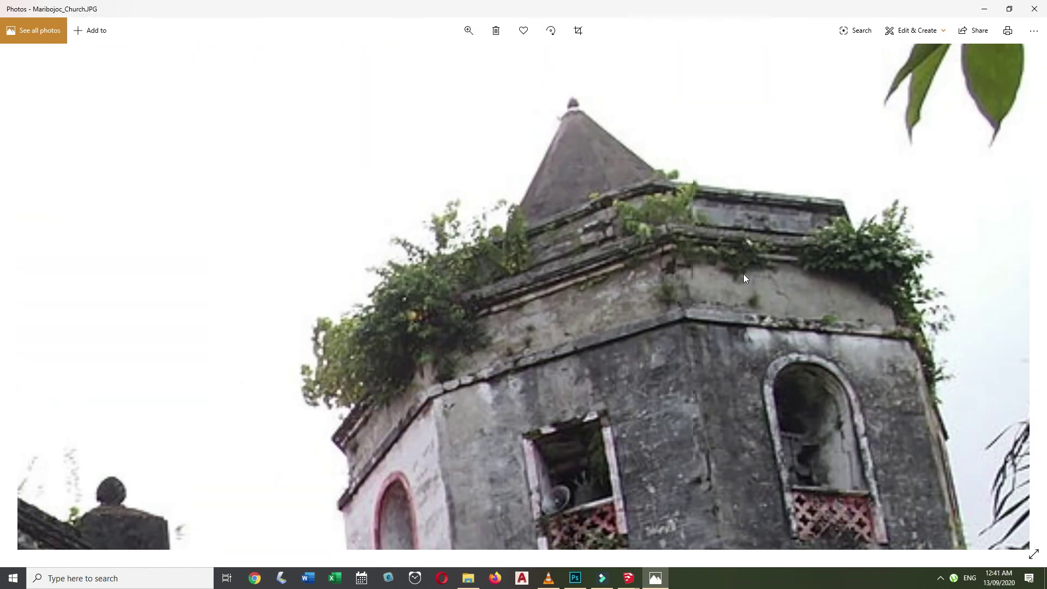
left_click(568, 532)
Orbit to the tower top and sketch the arched outline over the central opening.
middle_click_drag(557, 331, 513, 258)
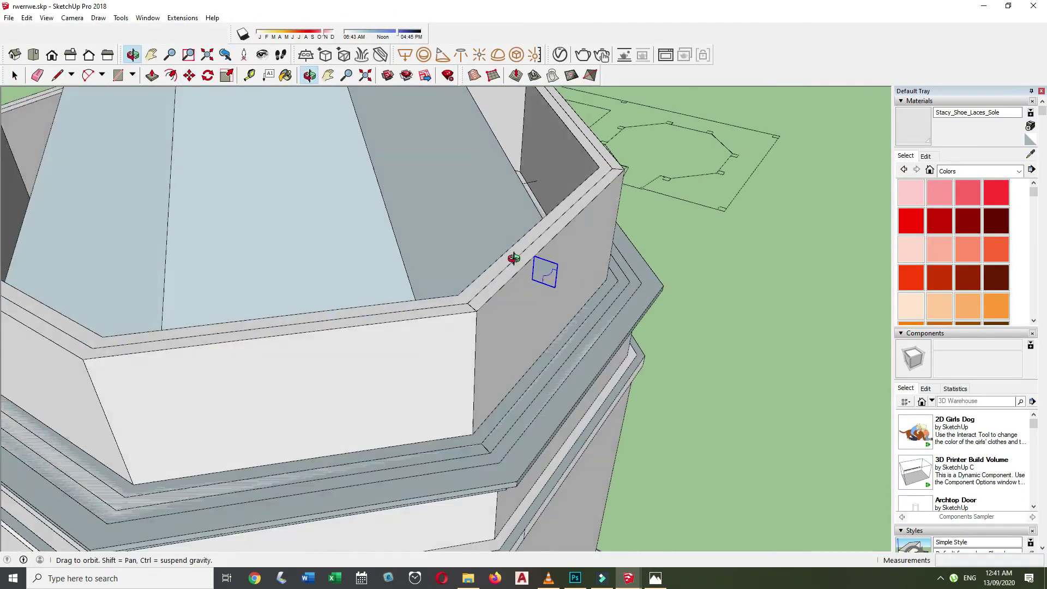
scroll(514, 258, "down", 5)
scroll(433, 245, "up", 3)
key("l")
left_click(550, 389)
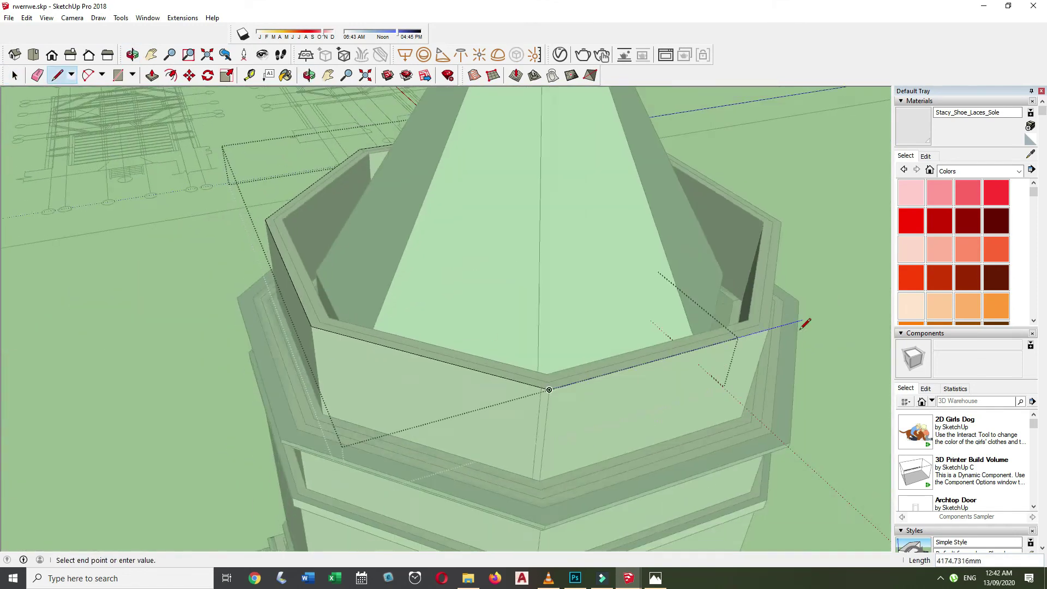
middle_click_drag(802, 327, 661, 346)
key("space")
left_click(484, 431)
Make the arched opening and its inner arch a single group.
mouse_move(484, 431)
middle_mouse_down()
mouse_move(269, 367)
mouse_move(247, 373)
mouse_move(684, 321)
mouse_move(554, 425)
mouse_move(493, 386)
mouse_move(506, 332)
mouse_move(366, 492)
middle_mouse_up()
key("space")
scroll(366, 492, "up", 5)
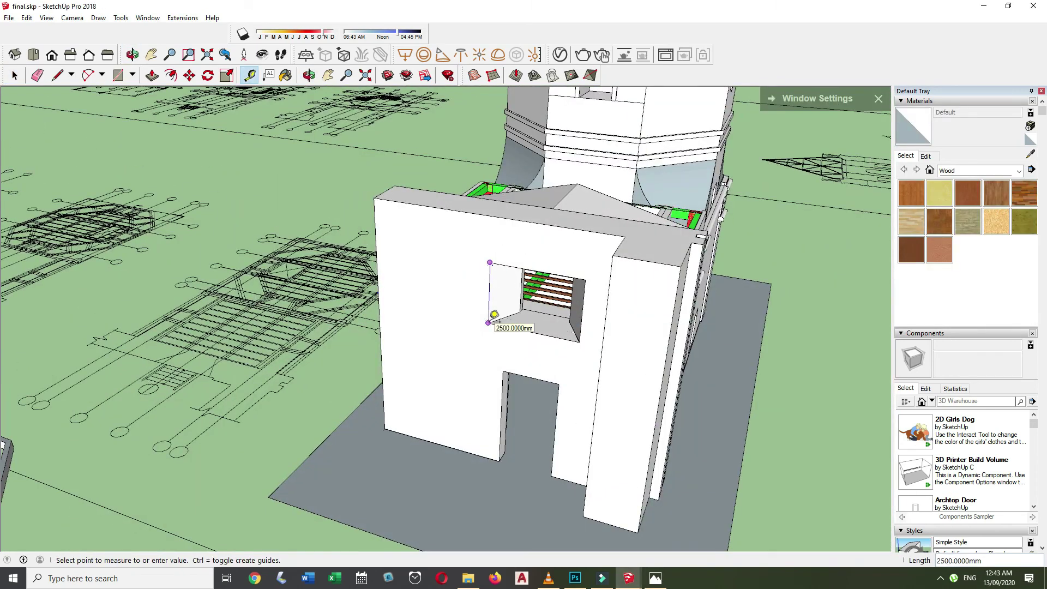
key("t")
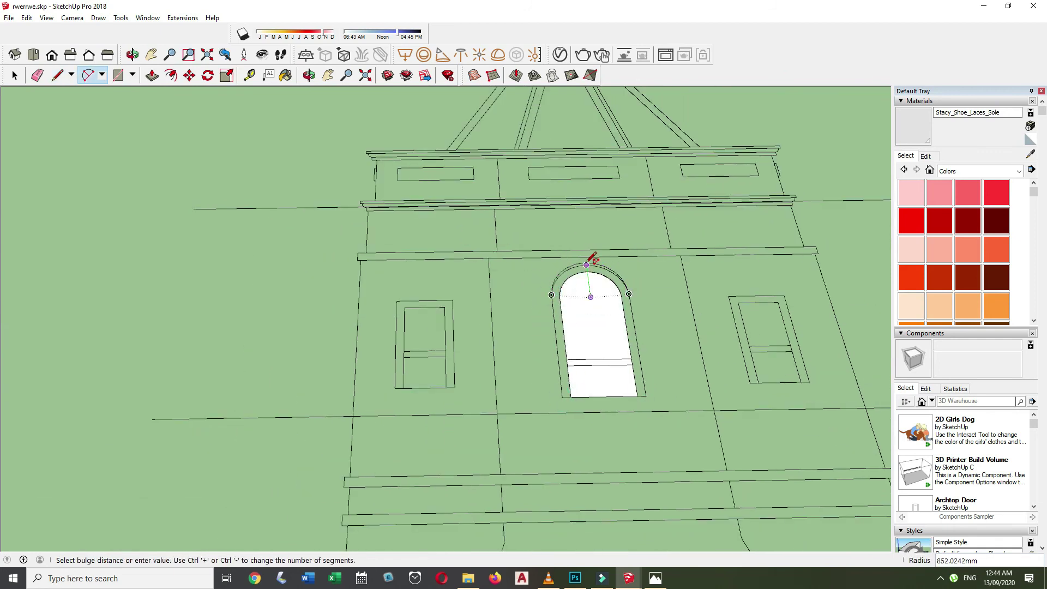
right_click(589, 360)
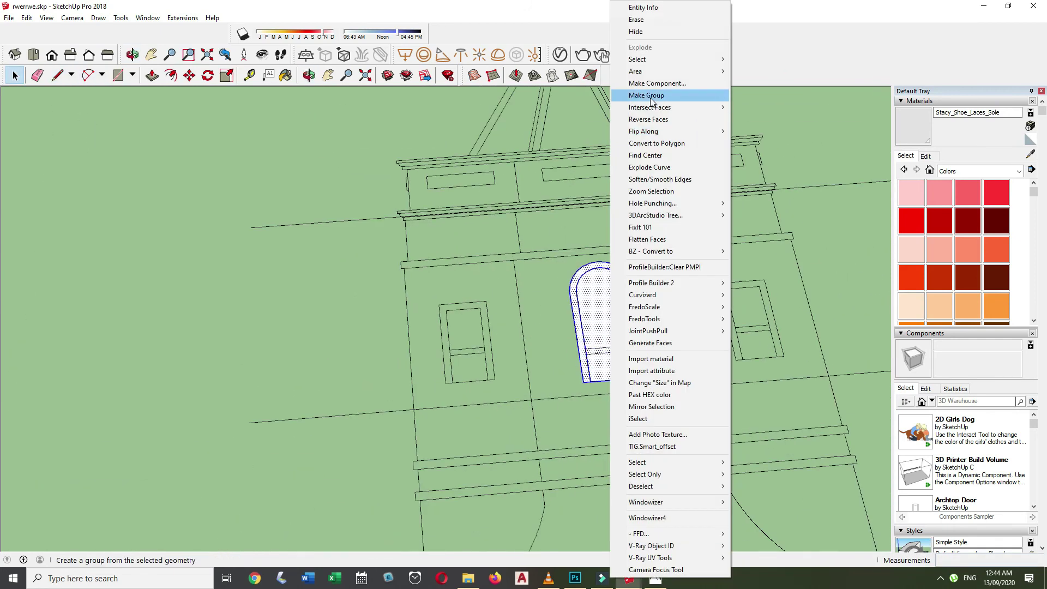
left_click(649, 94)
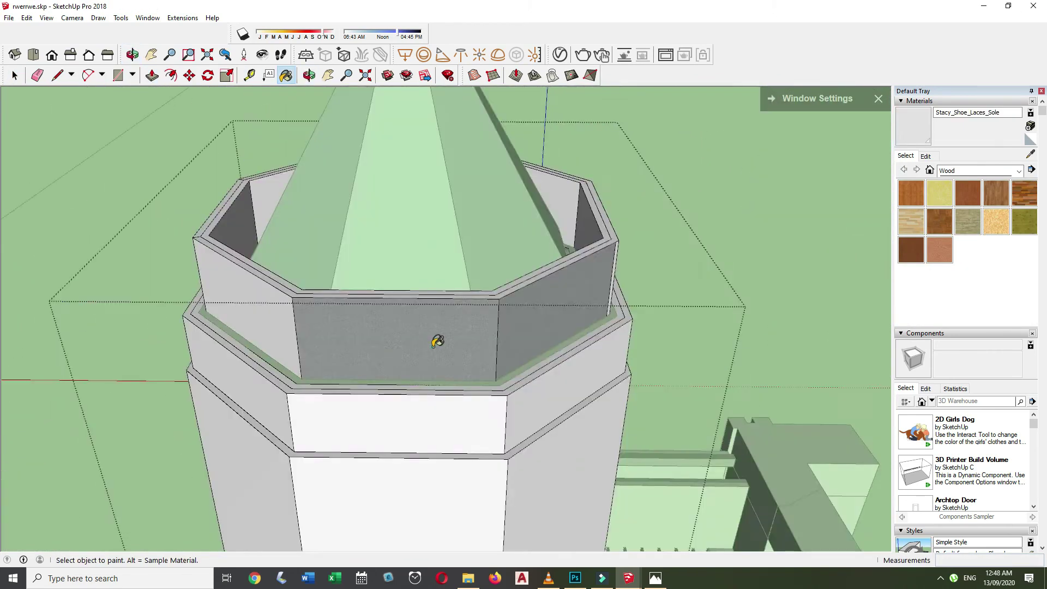
Start a line on the tower corner below the parapet, then view the whole tower.
key("space")
scroll(461, 297, "down", 10)
scroll(562, 358, "up", 8)
key("r")
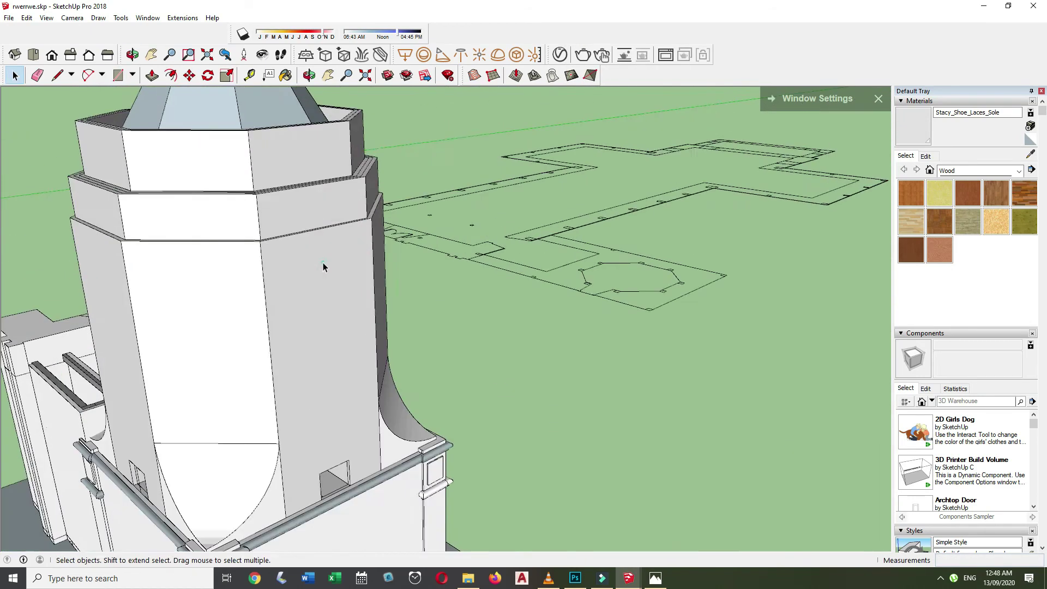
key("q")
scroll(383, 366, "down", 3)
key("space")
key("l")
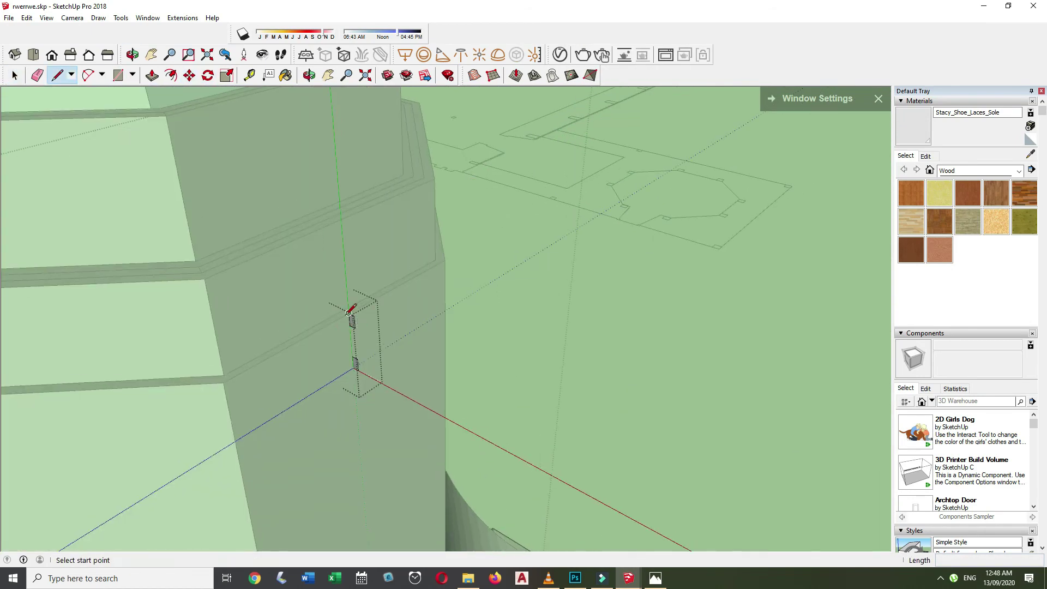
left_click(327, 327)
scroll(567, 270, "up", 3)
middle_click_drag(568, 270, 626, 366)
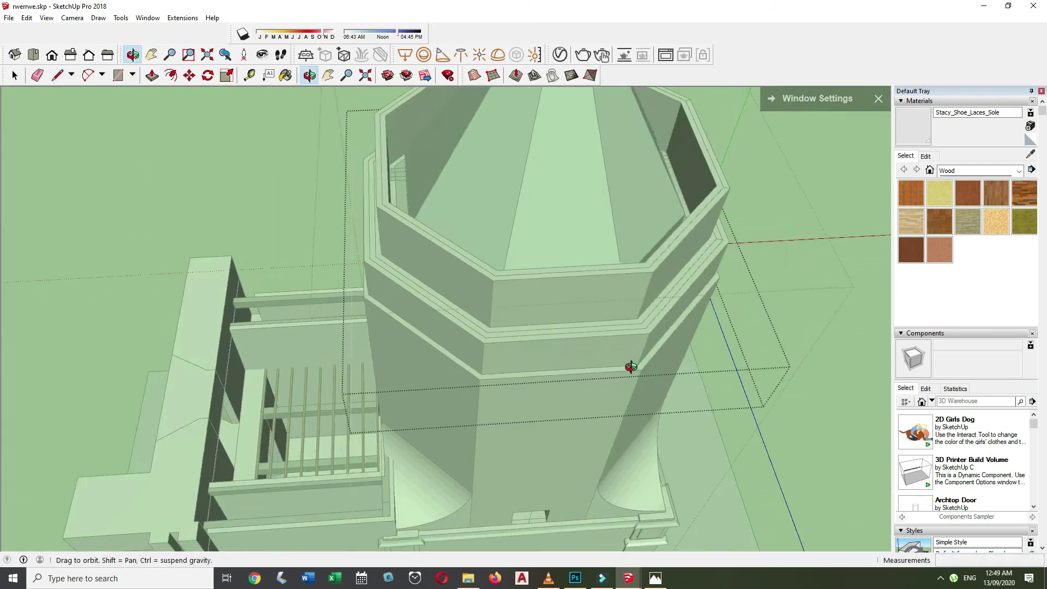
Orbit around the site and floor plans to inspect the tower and its ledge.
key("space")
scroll(537, 378, "up", 3)
scroll(424, 338, "down", 3)
mouse_move(424, 338)
middle_mouse_down()
mouse_move(409, 302)
mouse_move(300, 250)
middle_mouse_up()
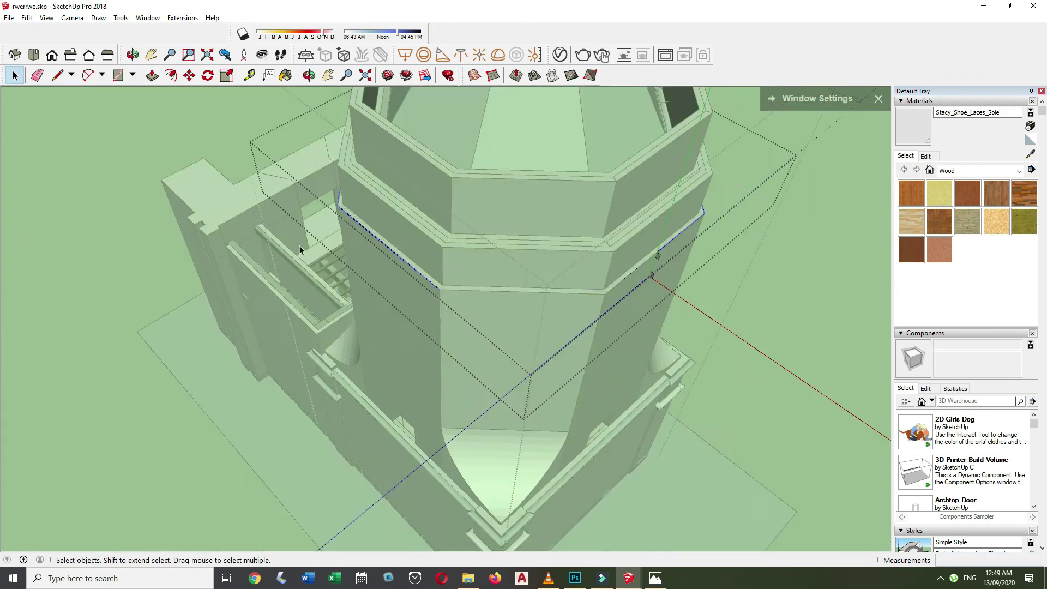
scroll(300, 250, "up", 2)
key("space")
scroll(382, 329, "up", 2)
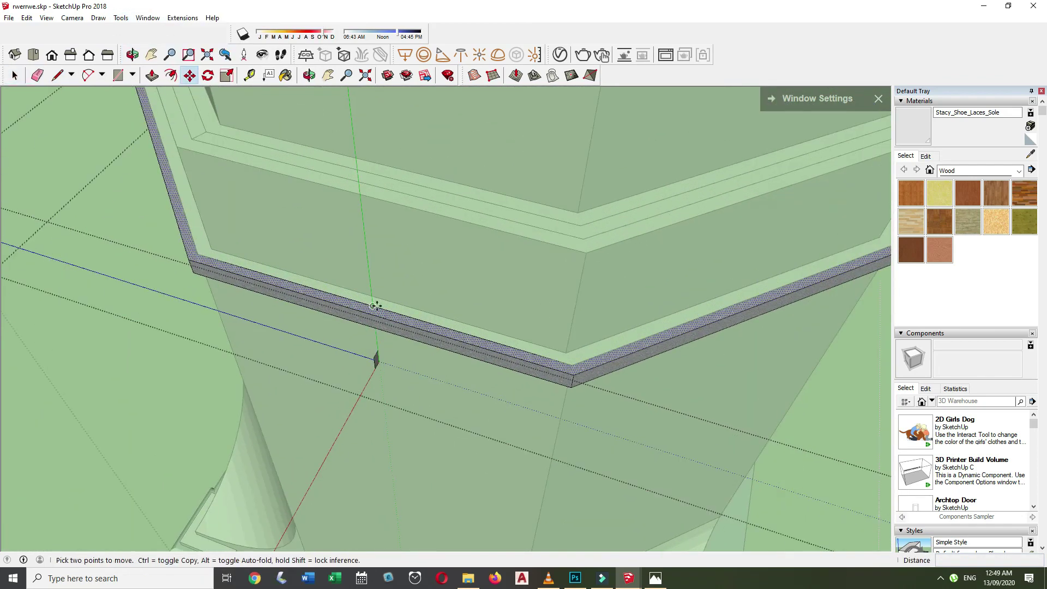
scroll(375, 305, "down", 3)
middle_click_drag(375, 362, 614, 173)
key("space")
middle_click_drag(493, 292, 698, 423)
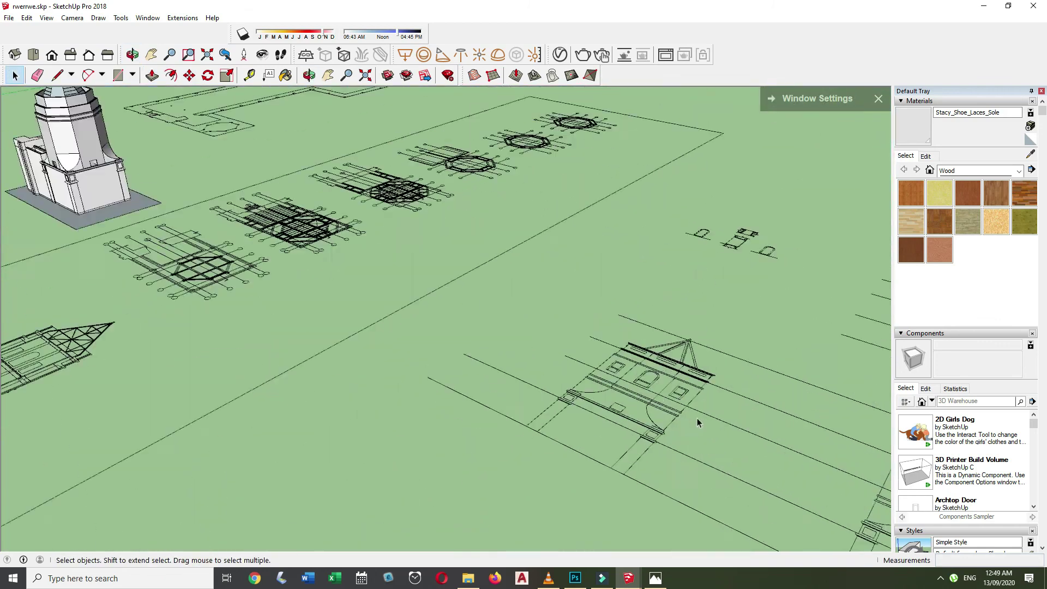
scroll(698, 422, "up", 3)
middle_click_drag(729, 378, 374, 304)
scroll(374, 304, "up", 2)
scroll(344, 262, "up", 3)
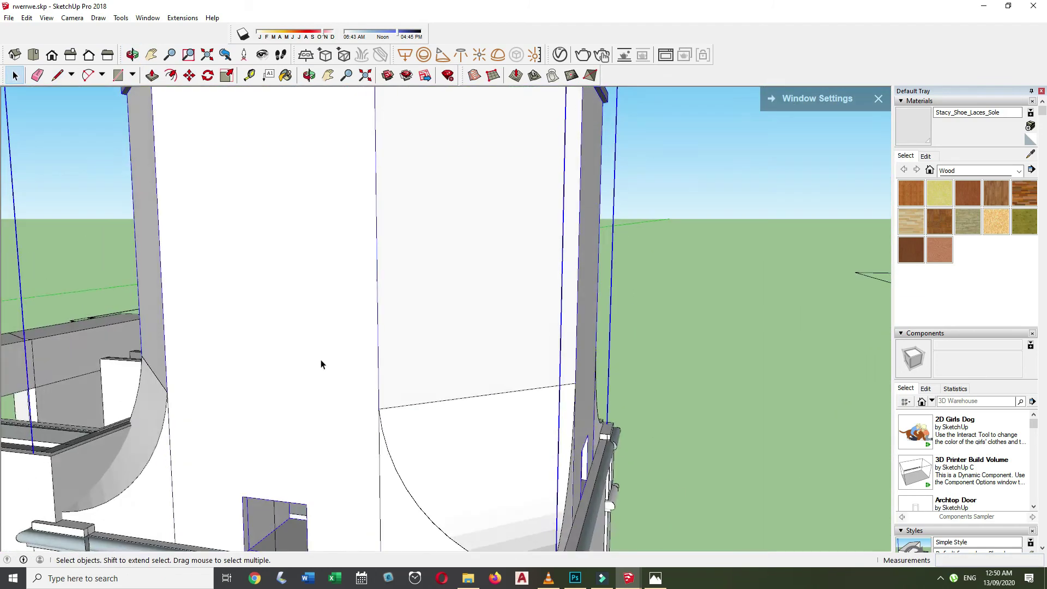
middle_click_drag(320, 364, 360, 147)
Try pulling out the ledge band face with Push/Pull, then cancel the extrusion.
key("m")
scroll(360, 147, "down", 4)
scroll(393, 388, "up", 3)
key("space")
scroll(392, 388, "down", 2)
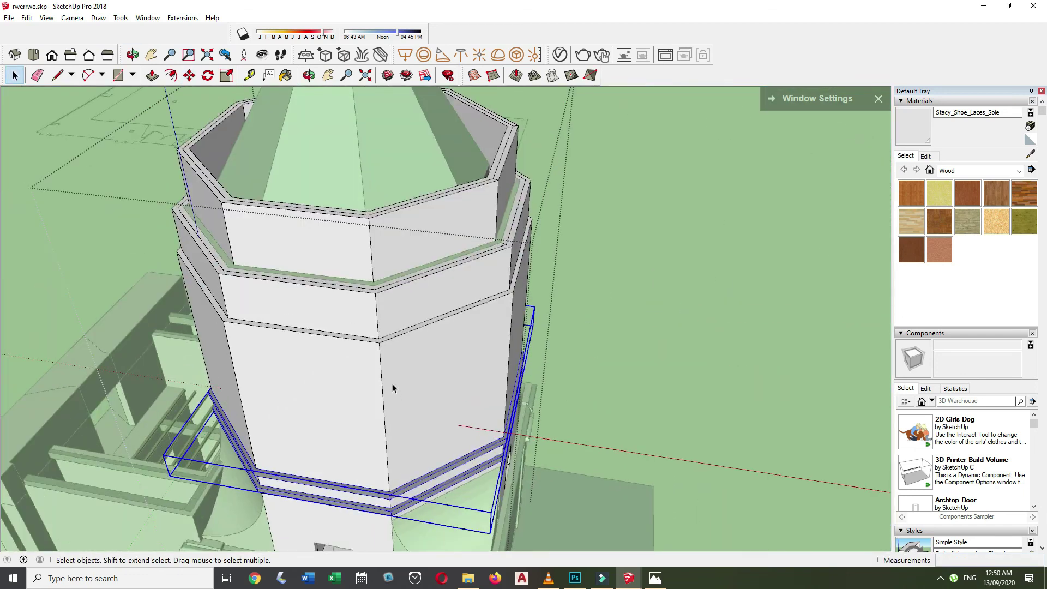
scroll(393, 387, "up", 3)
middle_click_drag(393, 387, 381, 299)
key("p")
scroll(381, 299, "down", 1)
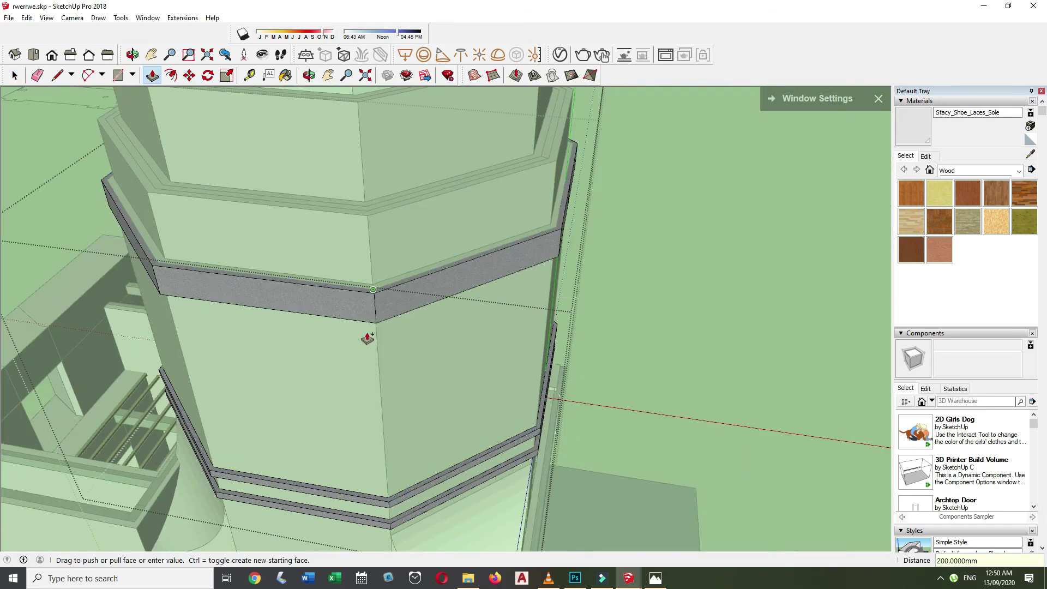
key("space")
scroll(364, 342, "down", 2)
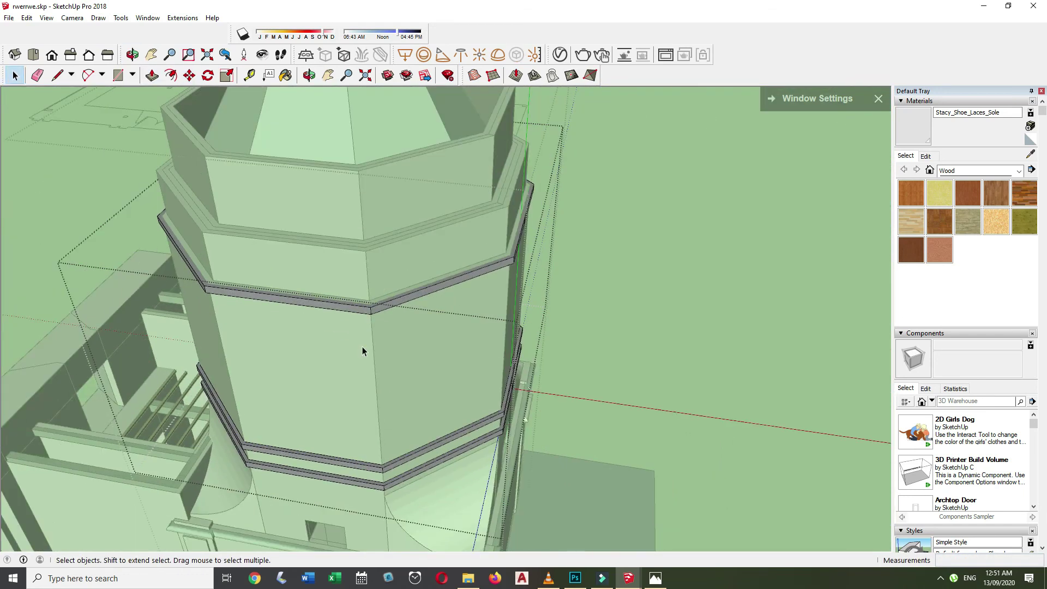
scroll(362, 346, "down", 2)
scroll(330, 290, "down", 5)
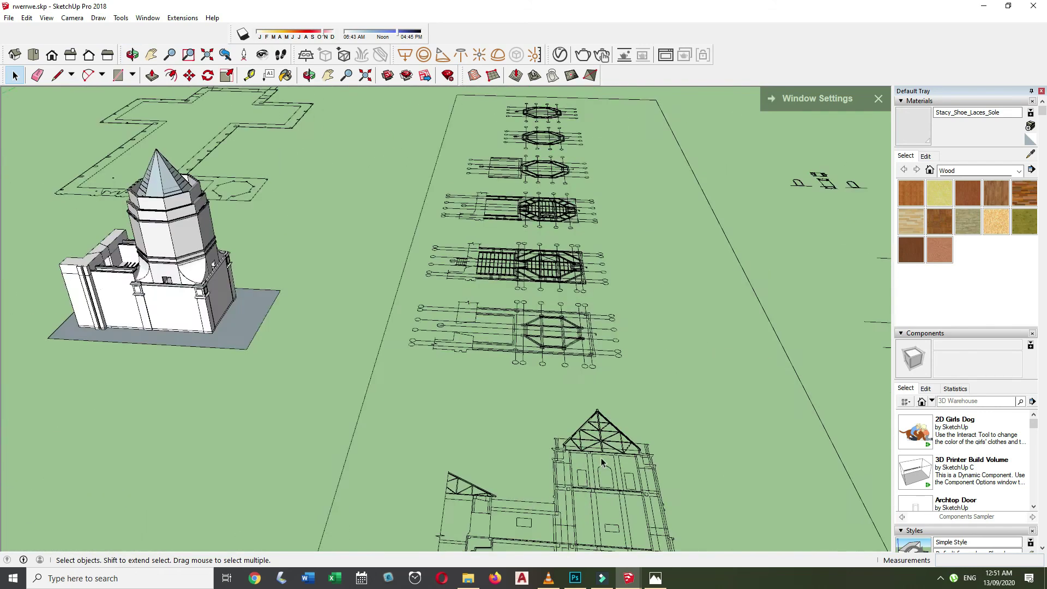
scroll(706, 381, "up", 5)
Draw lines on the roof truss drawing and at the ledge corner near the tower top.
key("l")
scroll(706, 382, "up", 1)
left_click(705, 390)
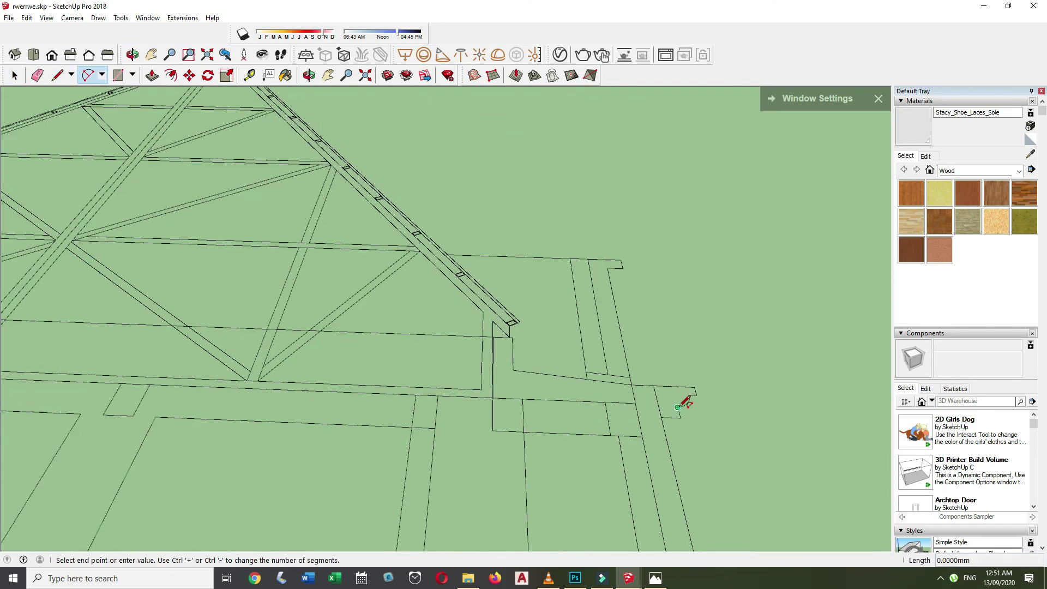
scroll(672, 406, "down", 5)
scroll(386, 271, "up", 5)
scroll(381, 289, "up", 2)
key("q")
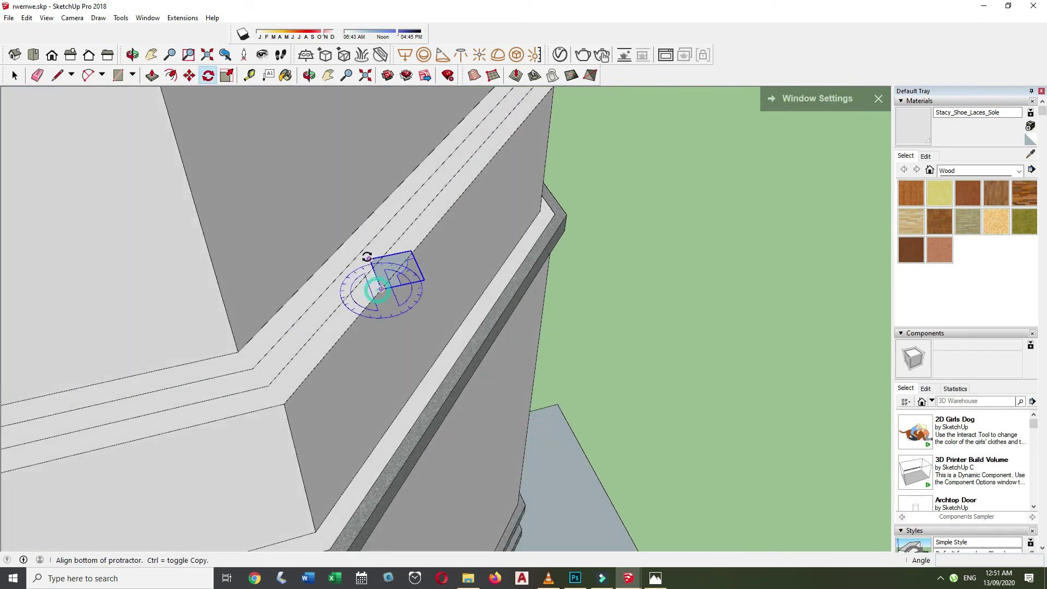
middle_click_drag(434, 228, 378, 297)
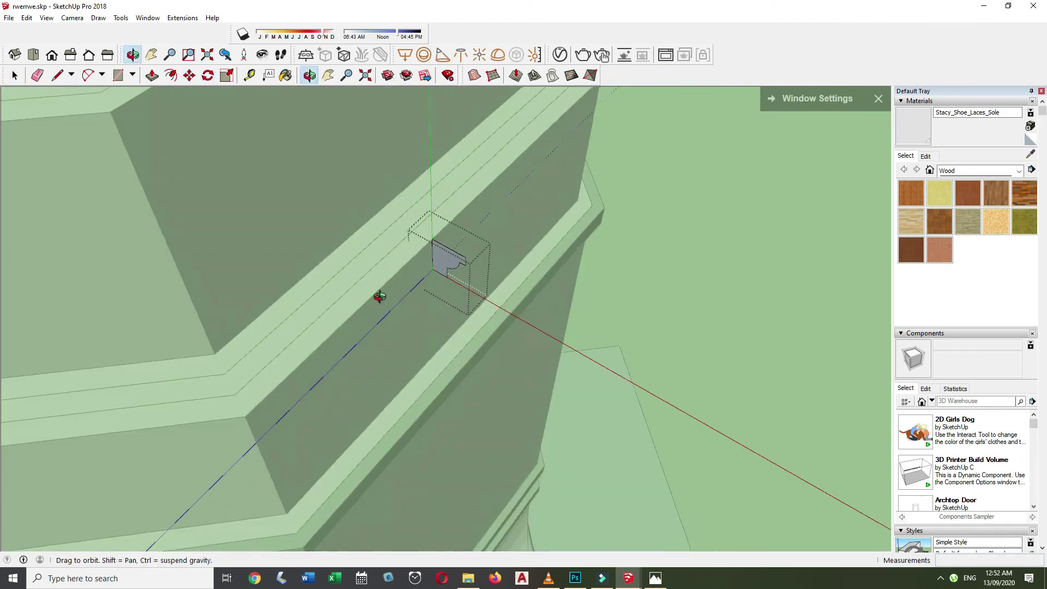
key("l")
scroll(292, 175, "down", 3)
scroll(414, 264, "up", 2)
left_click(260, 403)
scroll(442, 433, "up", 3)
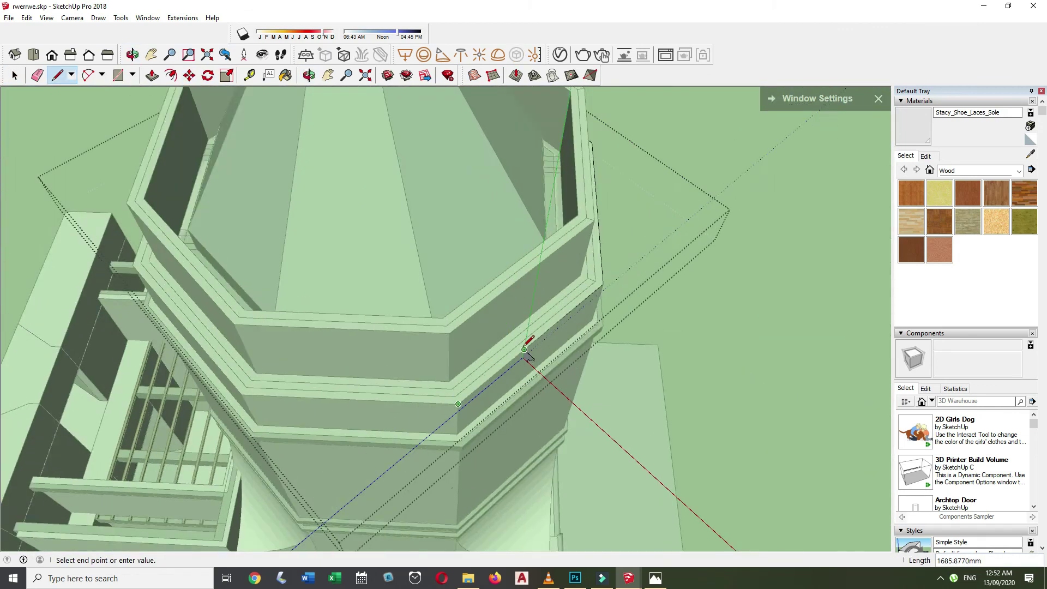
Select the ledge face with its edges and Push/Pull it, checking from the side.
key("space")
double_click(503, 367)
middle_click_drag(502, 367, 561, 416)
scroll(575, 460, "up", 2)
scroll(575, 460, "up", 3)
key("p")
middle_click_drag(554, 449, 362, 241)
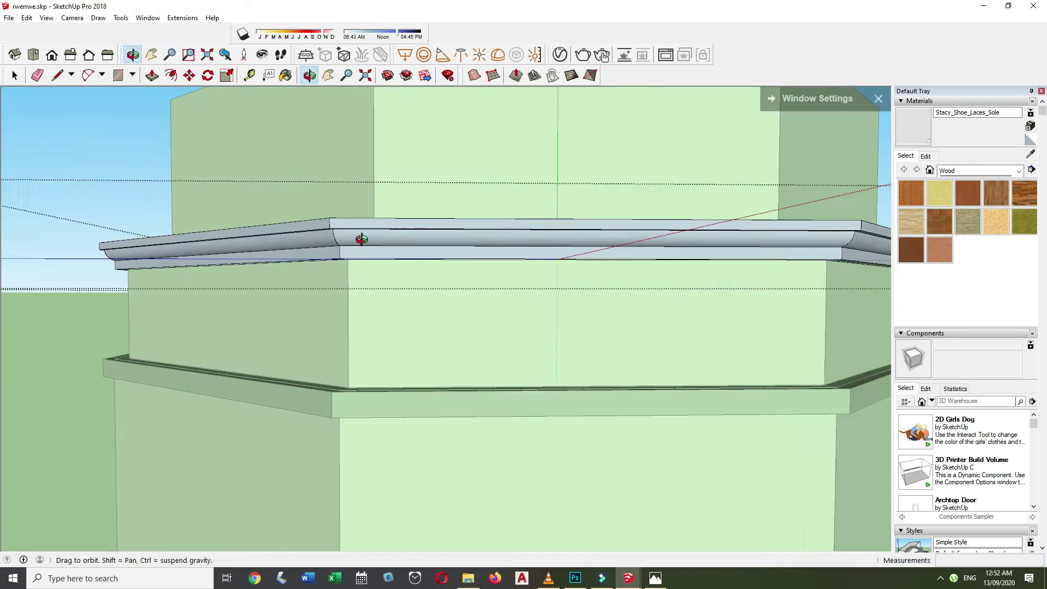
key("space")
middle_click_drag(575, 165, 440, 120)
Offset the ledge outline to form the octagonal ring face capping the parapet walls.
key("f")
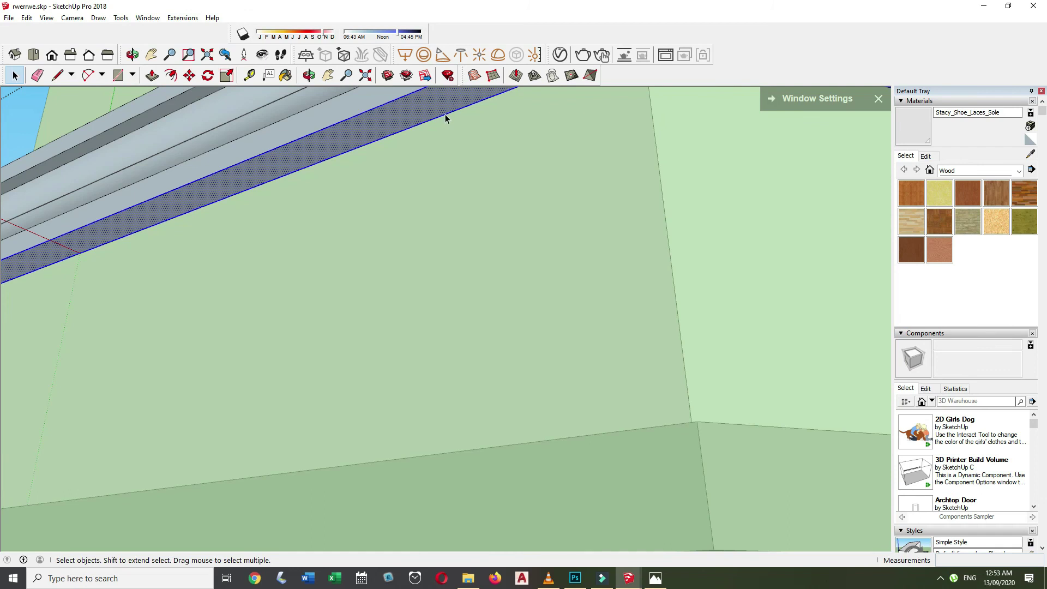
scroll(437, 108, "down", 3)
key("p")
left_click(429, 157)
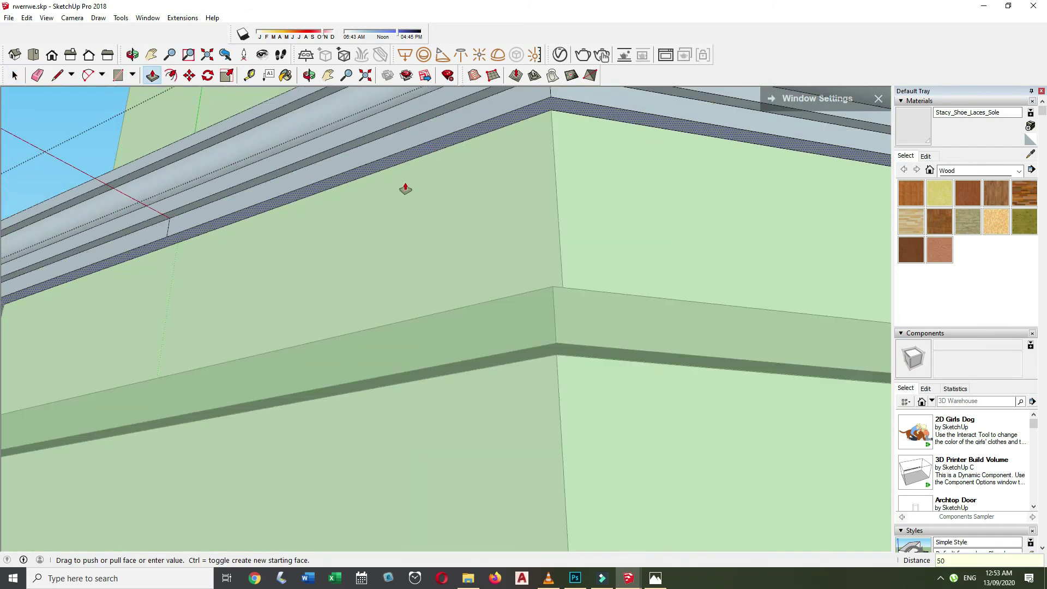
key("space")
scroll(395, 435, "down", 5)
scroll(548, 346, "up", 3)
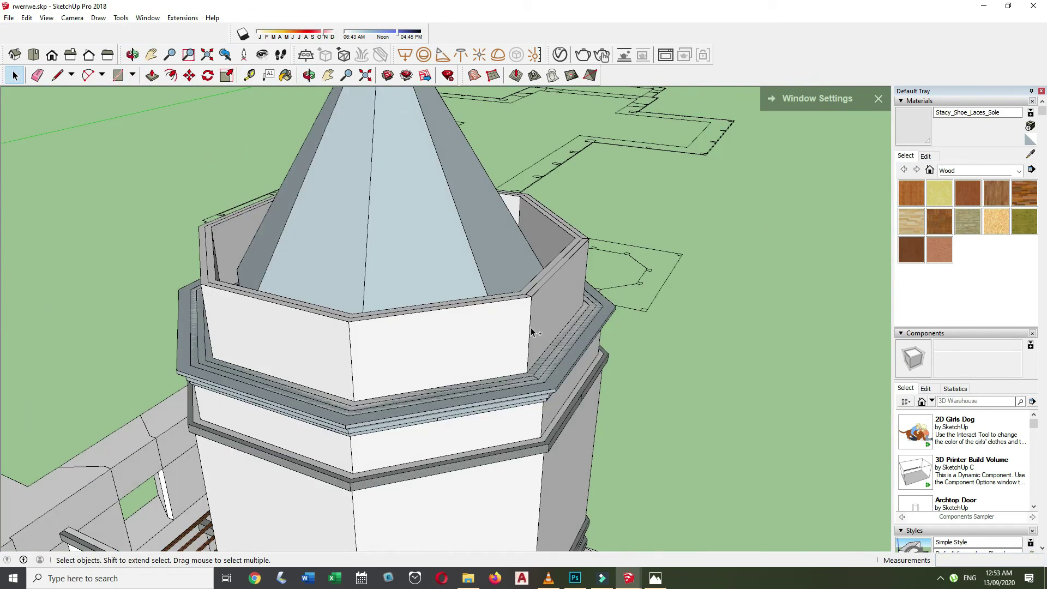
scroll(532, 332, "up", 3)
key("q")
key("space")
scroll(546, 279, "down", 3)
Select the parapet ring face and inner octagon edge loop atop the tower.
key("l")
mouse_move(175, 229)
middle_mouse_down()
mouse_move(666, 362)
mouse_move(606, 396)
middle_mouse_up()
key("space")
left_click(479, 355)
mouse_move(480, 355)
middle_mouse_down()
mouse_move(538, 374)
mouse_move(565, 431)
mouse_move(510, 433)
mouse_move(535, 422)
middle_mouse_up()
left_click(588, 418)
key("p")
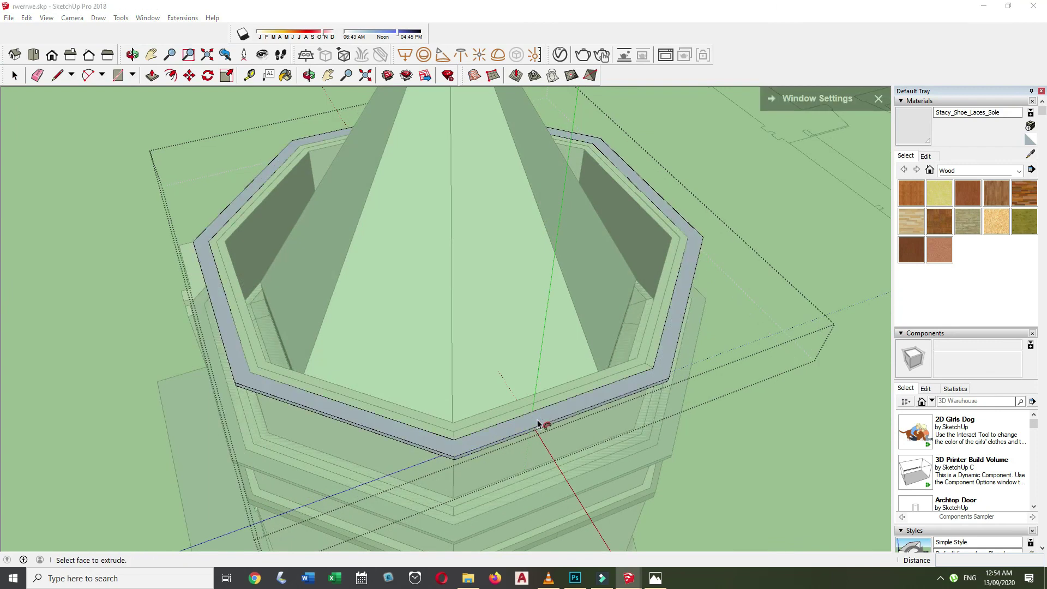
mouse_move(537, 423)
middle_mouse_down()
mouse_move(603, 416)
mouse_move(591, 328)
mouse_move(415, 164)
middle_mouse_up()
Start an offset on the upper wall and a line at the cornice, then cancel both.
key("f")
left_click(406, 125)
key("space")
middle_click_drag(407, 125, 383, 164)
scroll(351, 140, "up", 5)
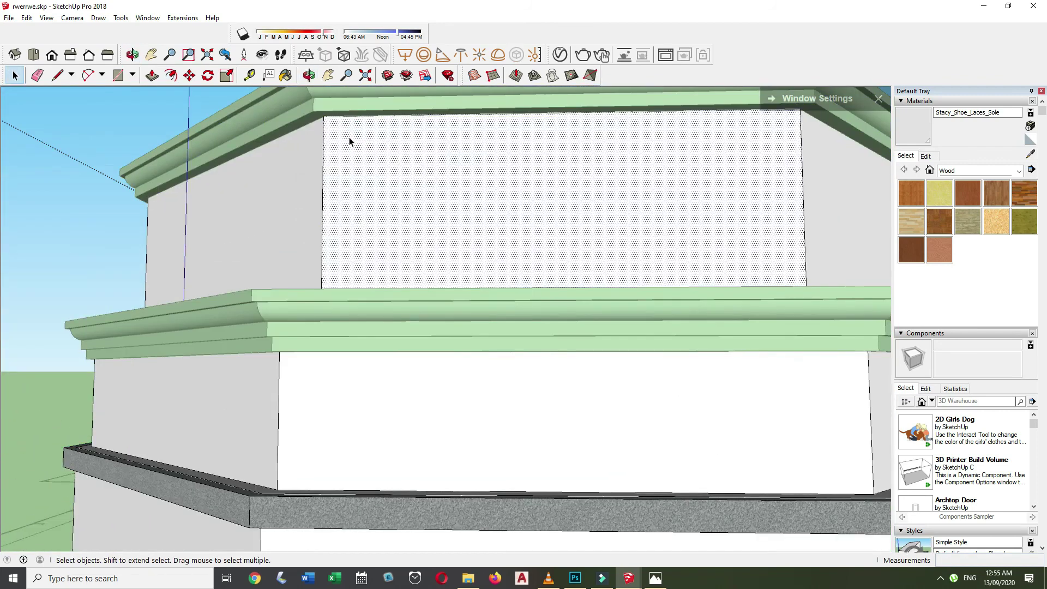
key("l")
left_click(314, 182)
scroll(528, 100, "down", 5)
middle_click_drag(683, 140, 743, 117)
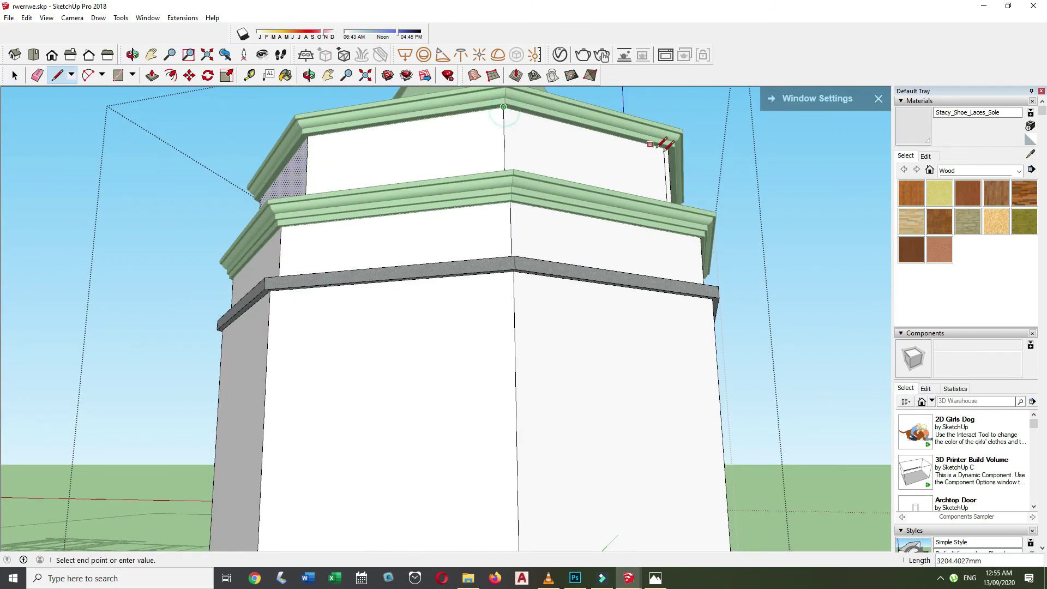
mouse_move(662, 146)
middle_mouse_down()
mouse_move(648, 159)
mouse_move(435, 159)
mouse_move(538, 136)
mouse_move(552, 260)
middle_mouse_up()
key("e")
Offset inset outlines onto the first two upper-tier wall panels.
key("f")
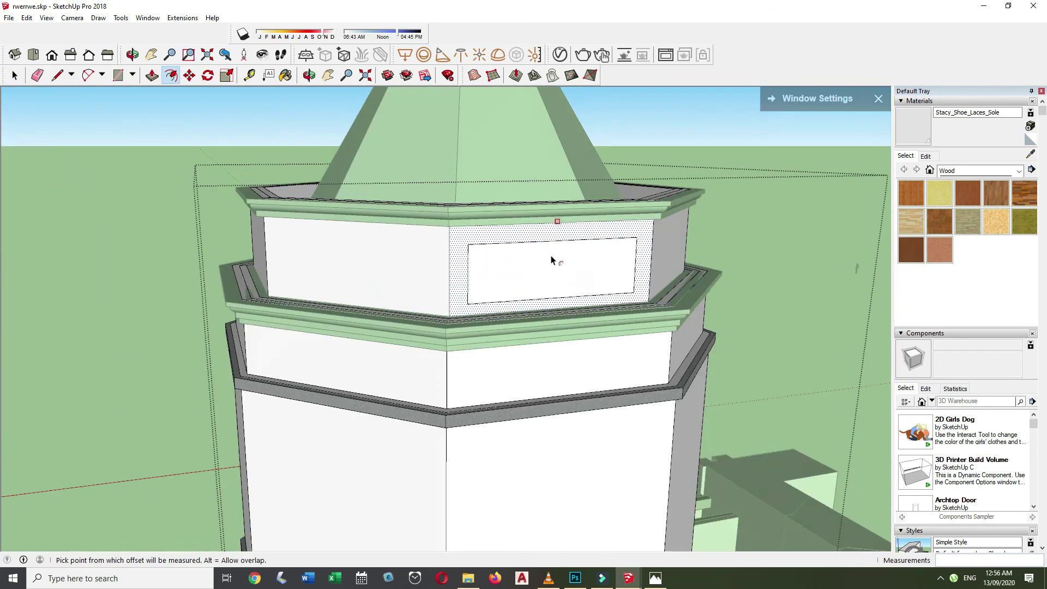
scroll(579, 274, "up", 3)
scroll(496, 222, "down", 4)
left_click(528, 205)
scroll(433, 258, "down", 3)
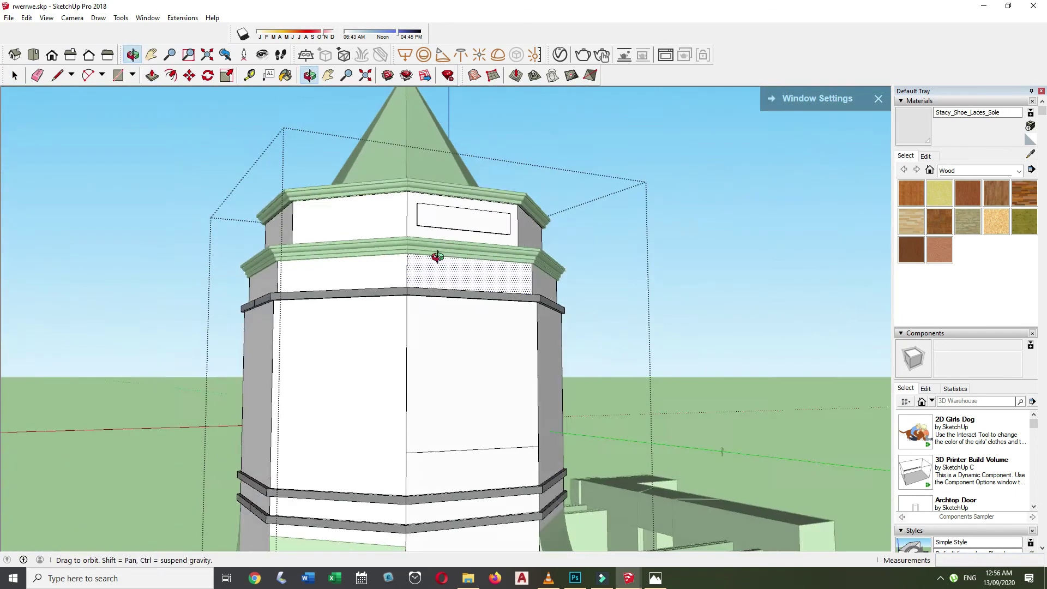
middle_click_drag(433, 258, 473, 299)
key("space")
scroll(441, 189, "up", 5)
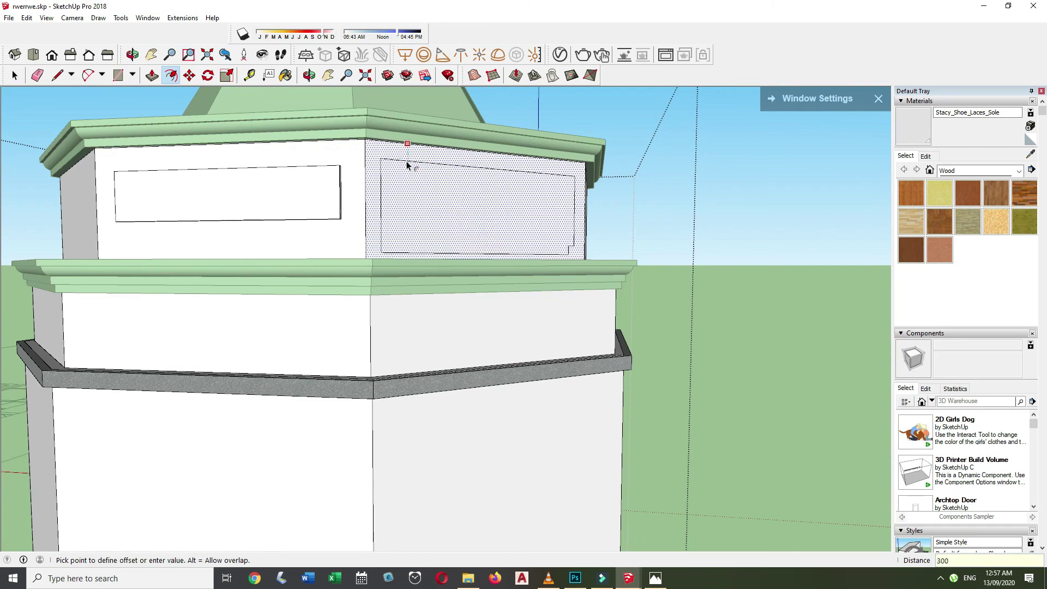
left_click(407, 166)
scroll(407, 165, "down", 3)
Add the inset outline to the corner upper-tier panel, entering l30.
key("p")
middle_click_drag(201, 206, 514, 248)
scroll(811, 245, "up", 5)
key("e")
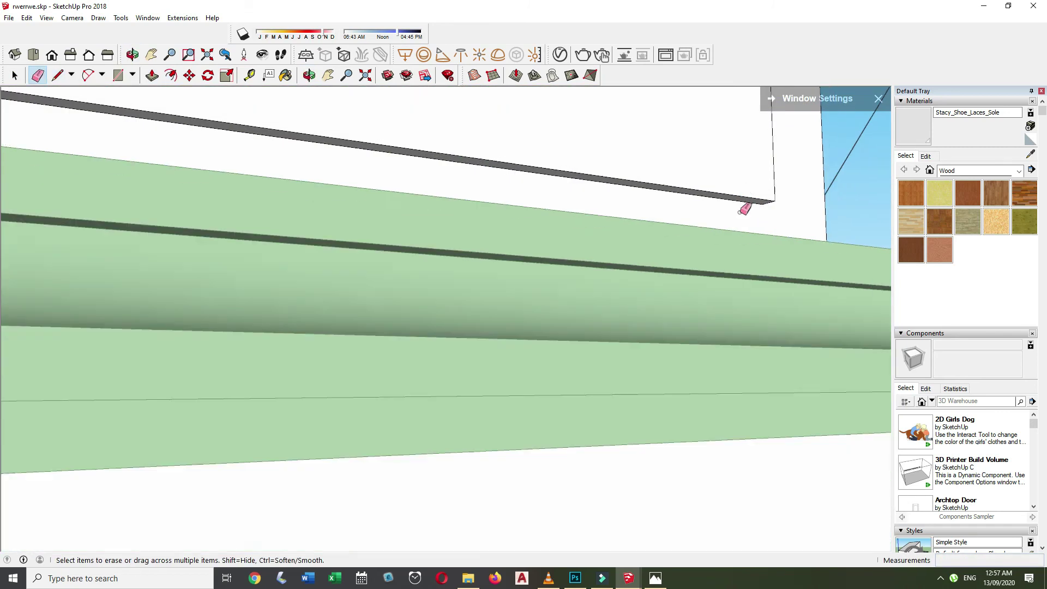
scroll(743, 209, "down", 5)
key("p")
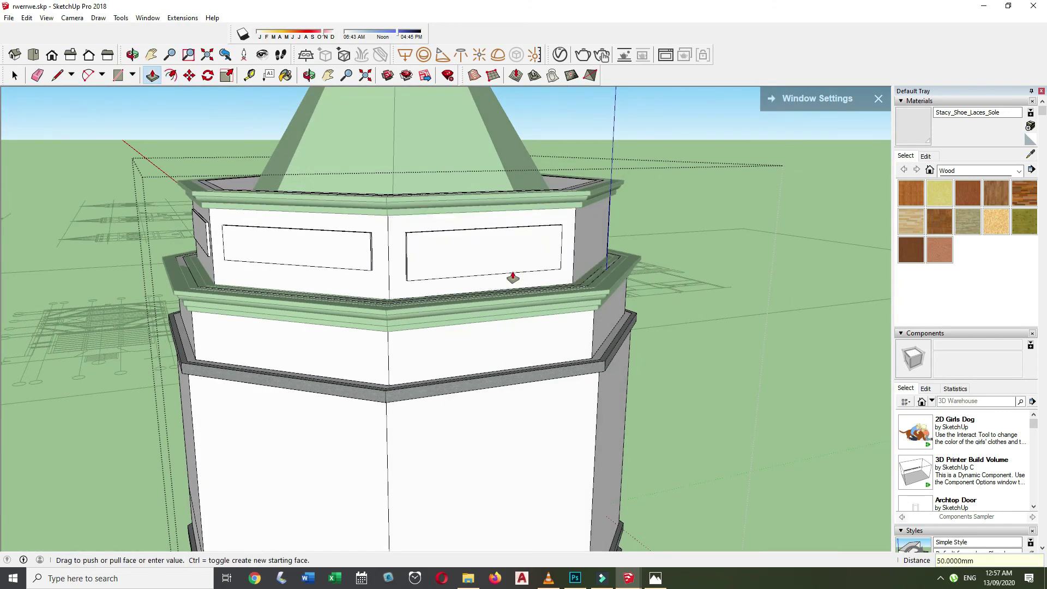
scroll(513, 277, "up", 3)
middle_click_drag(264, 159, 453, 263)
key("space")
scroll(425, 231, "up", 2)
type("l")
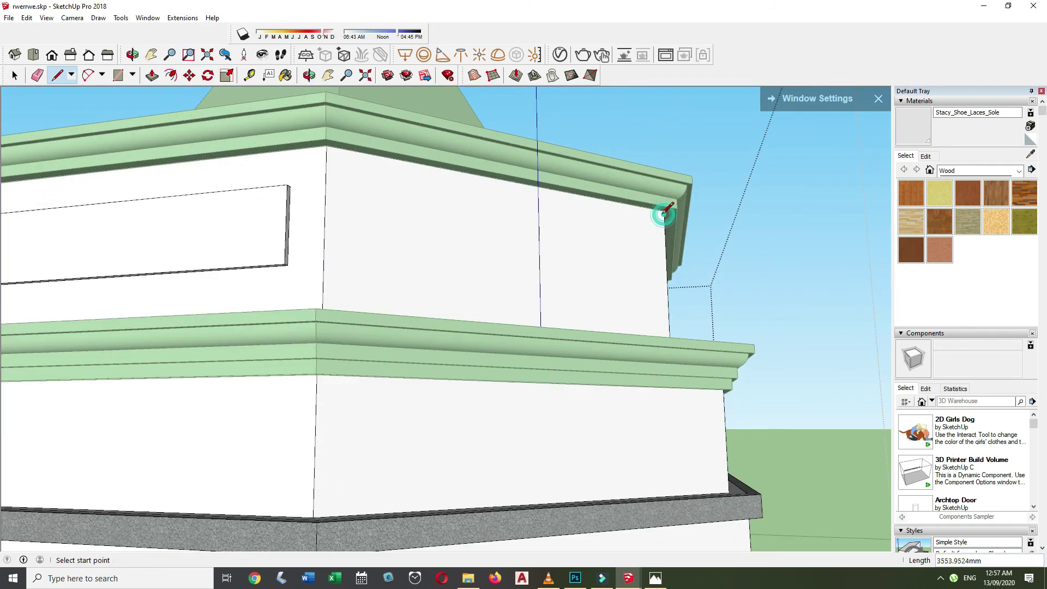
type("300")
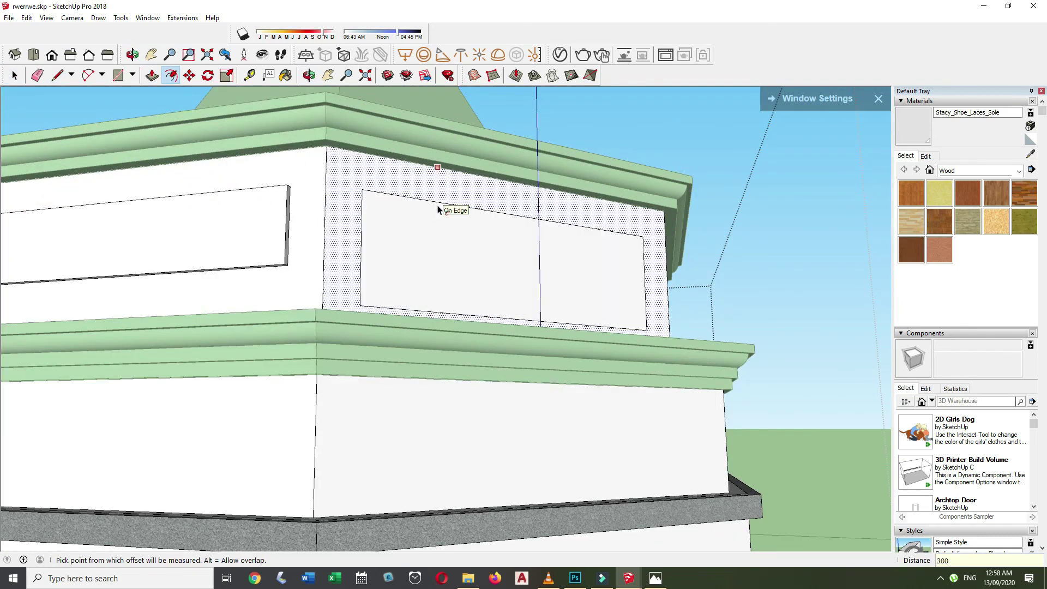
key("Return")
Push the inner upper-tier panel face out to a 50 mm depth.
mouse_move(423, 242)
middle_mouse_down()
mouse_move(402, 284)
mouse_move(300, 356)
mouse_move(693, 295)
middle_mouse_up()
scroll(445, 260, "down", 3)
key("space")
scroll(484, 216, "up", 3)
key("f")
scroll(495, 249, "up", 3)
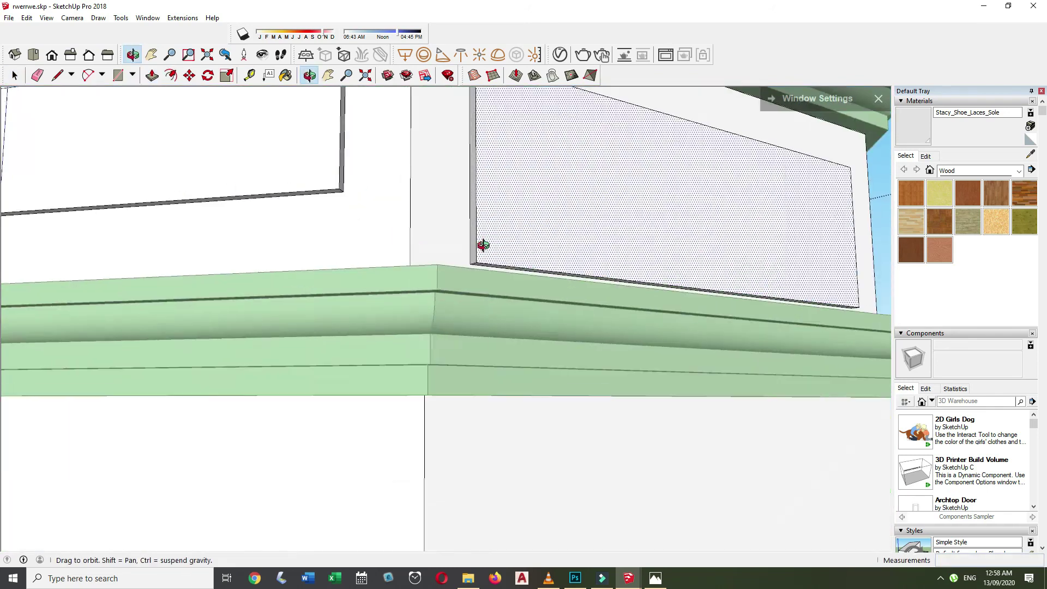
scroll(484, 243, "down", 3)
middle_click_drag(451, 264, 346, 231)
scroll(346, 231, "up", 2)
left_click(494, 289)
type("50")
key("Return")
Begin pushing the next panel face near the window corner, then view the whole tower.
scroll(494, 289, "up", 3)
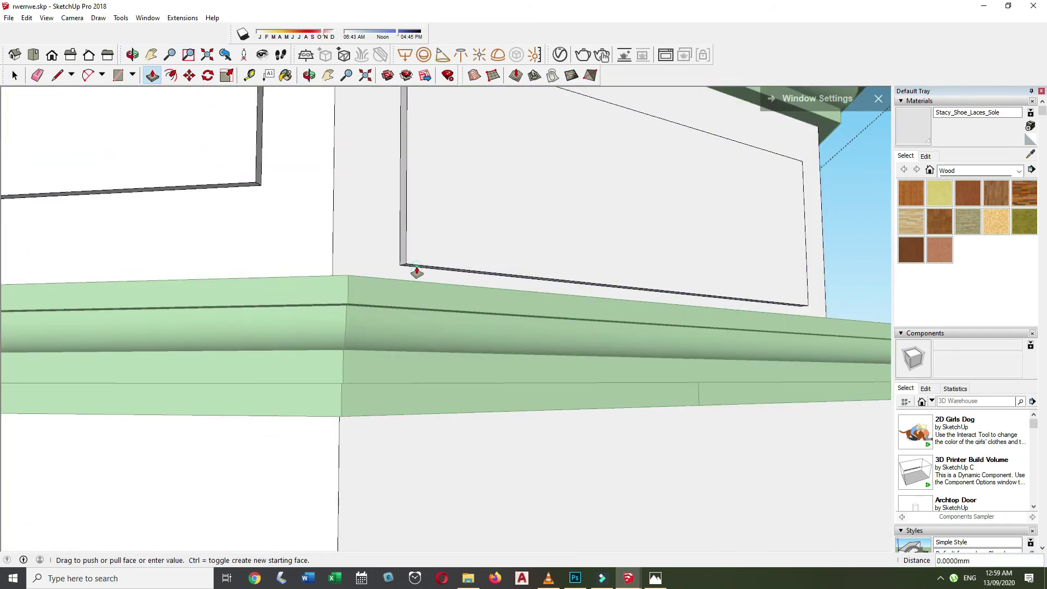
key("space")
scroll(491, 283, "down", 5)
key("p")
scroll(473, 278, "down", 5)
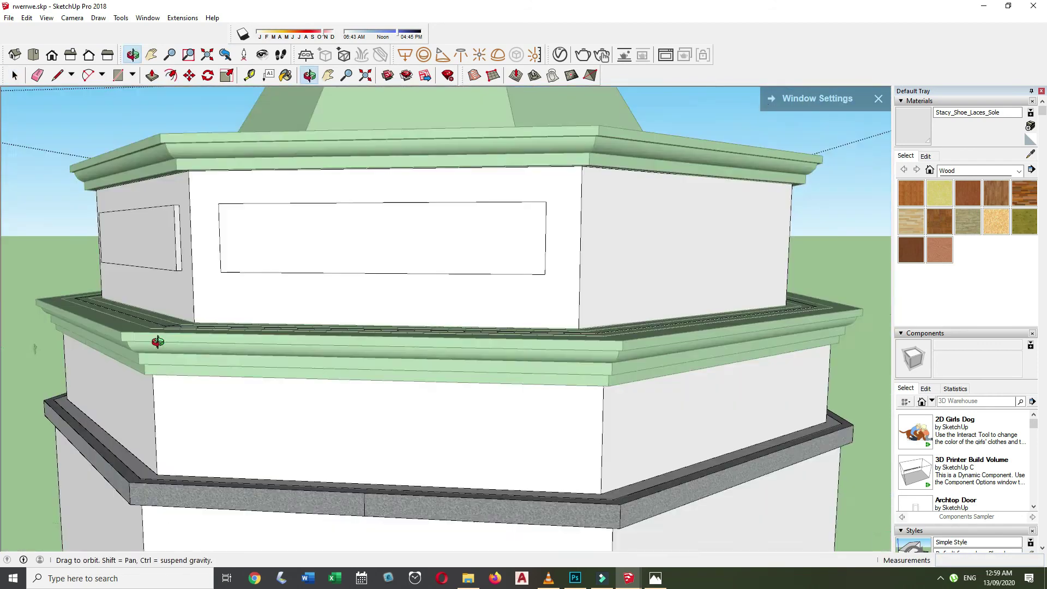
scroll(526, 264, "down", 2)
left_click(566, 248)
scroll(566, 248, "up", 5)
scroll(337, 136, "down", 5)
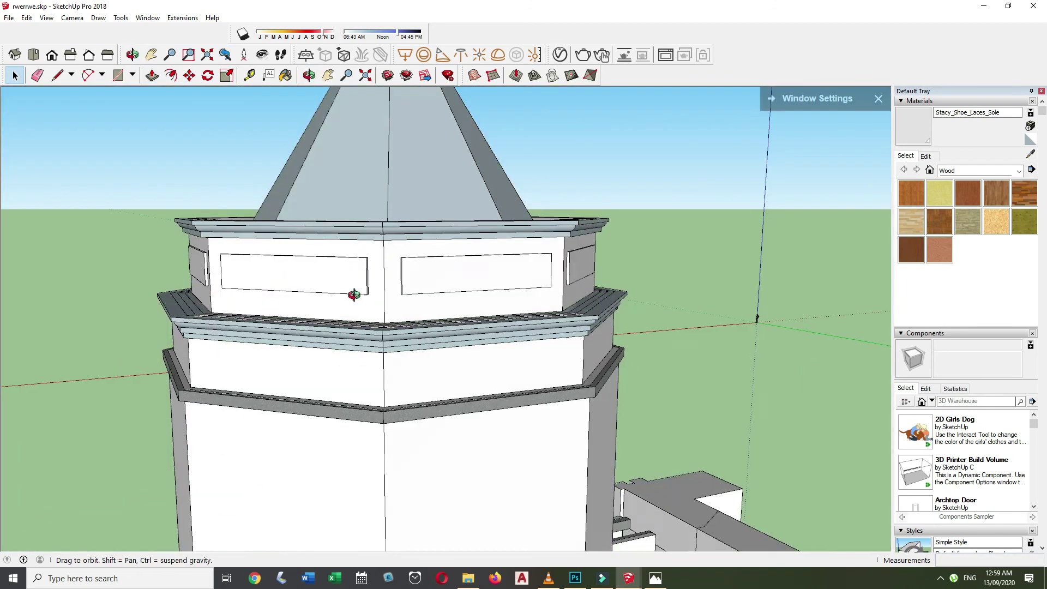
middle_click_drag(355, 292, 529, 367)
key("space")
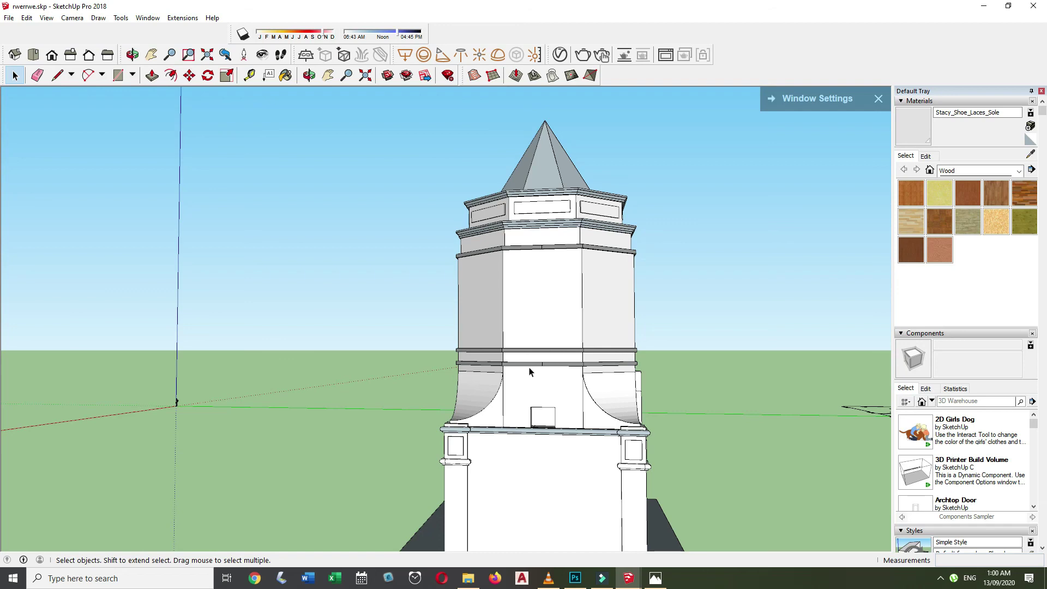
scroll(529, 372, "down", 5)
scroll(777, 415, "down", 3)
scroll(777, 414, "up", 8)
Trace the elevation's arched window with side lines and an arch, closing it into a face.
key("l")
left_click(572, 363)
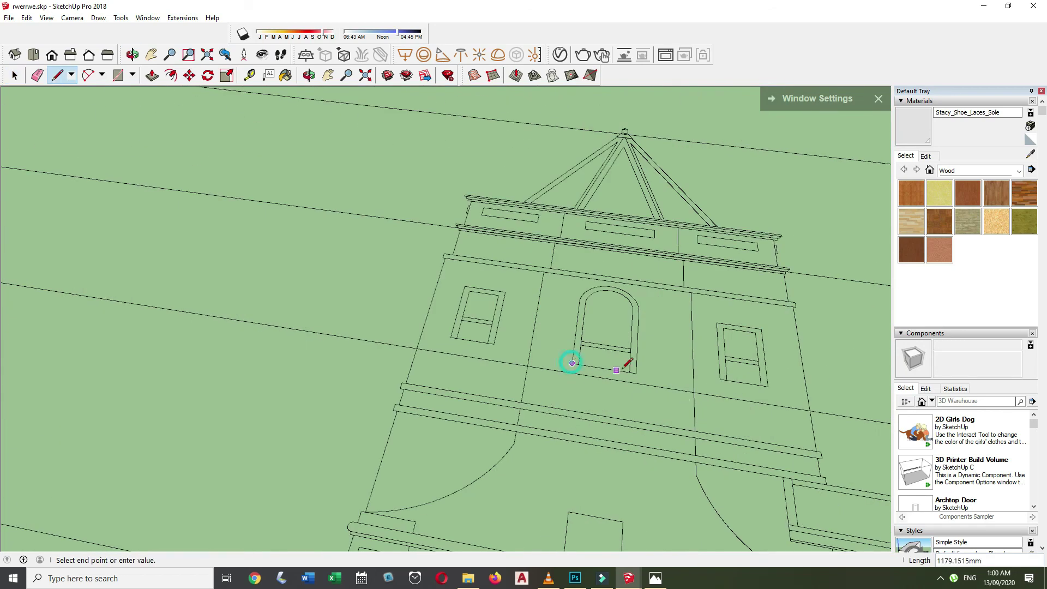
left_click(580, 299)
scroll(627, 350, "up", 1)
scroll(591, 298, "up", 2)
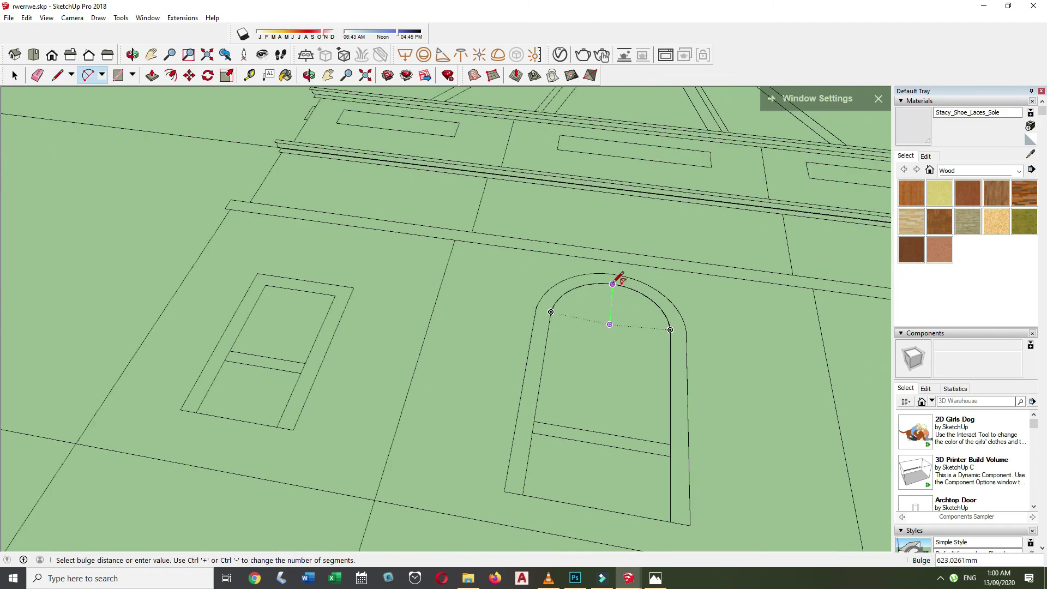
left_click(621, 276)
key("l")
left_click(665, 466)
left_click(616, 282)
key("l")
scroll(589, 360, "down", 3)
left_click(593, 405)
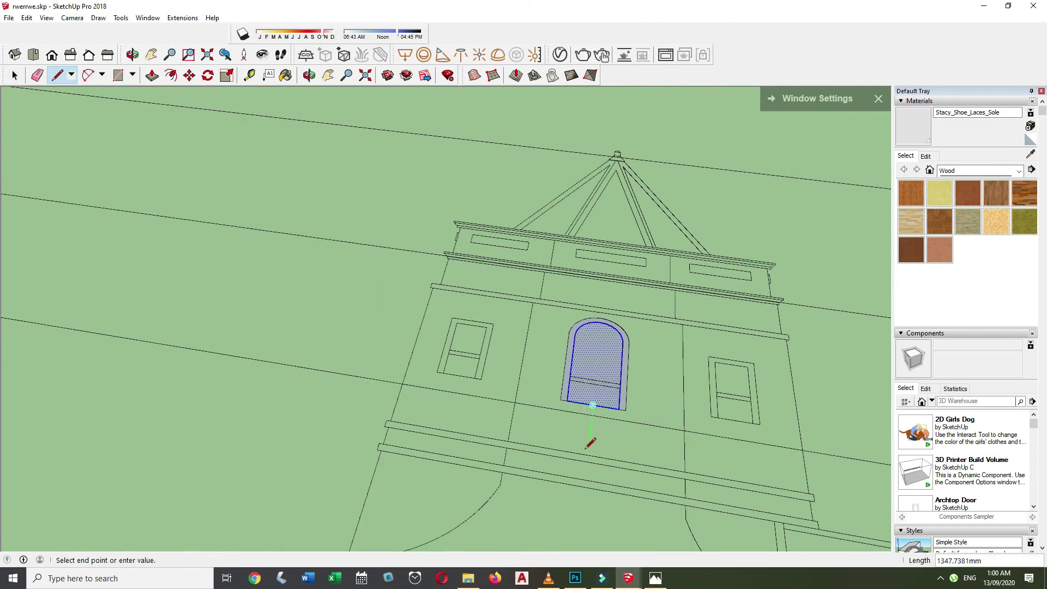
Copy the arched window from the elevation onto the tower's middle-tier wall.
key("m")
left_click(593, 428)
key("ctrl")
scroll(595, 382, "down", 3)
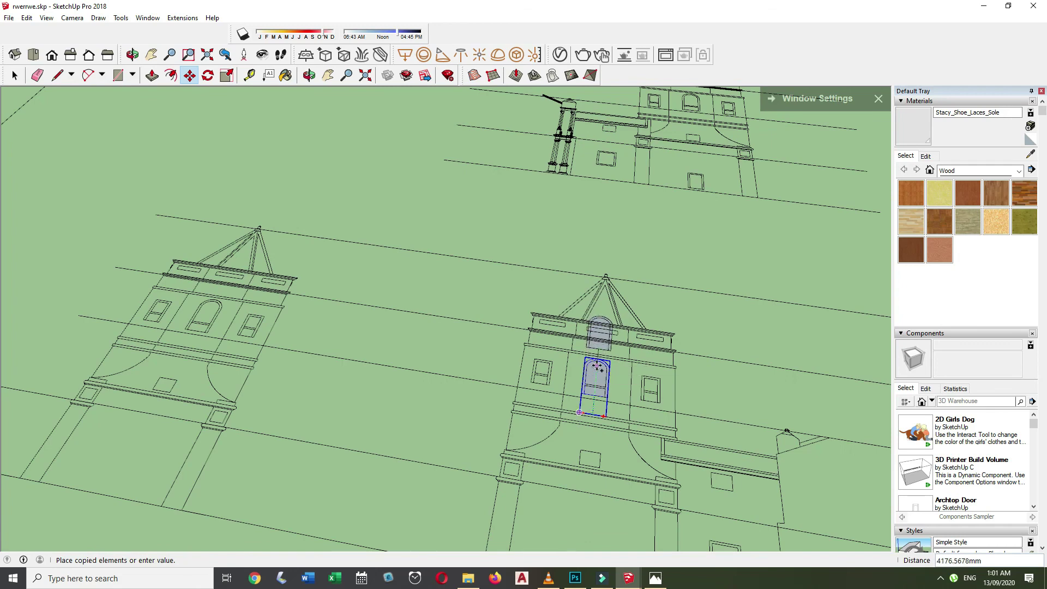
scroll(597, 366, "up", 5)
left_click(444, 355)
scroll(491, 332, "up", 3)
key("q")
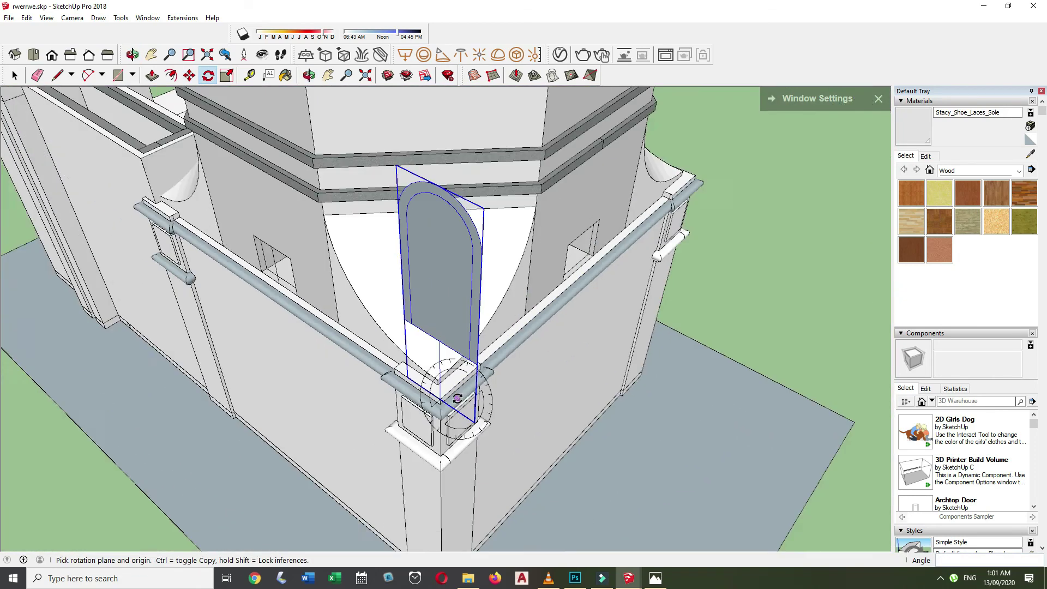
key("m")
scroll(457, 399, "down", 3)
middle_click_drag(457, 399, 565, 418)
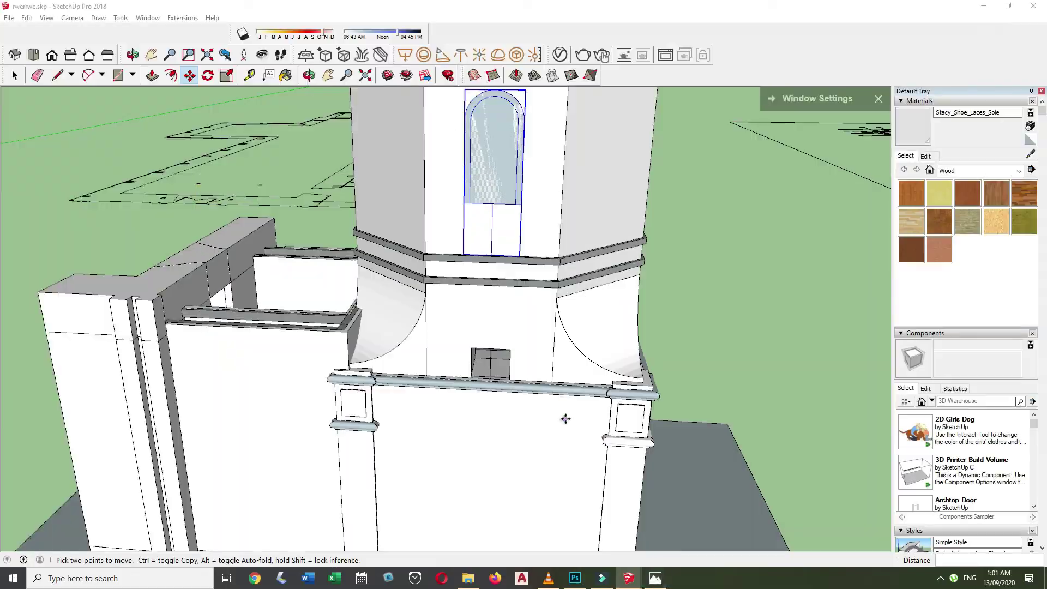
scroll(461, 277, "up", 3)
key("space")
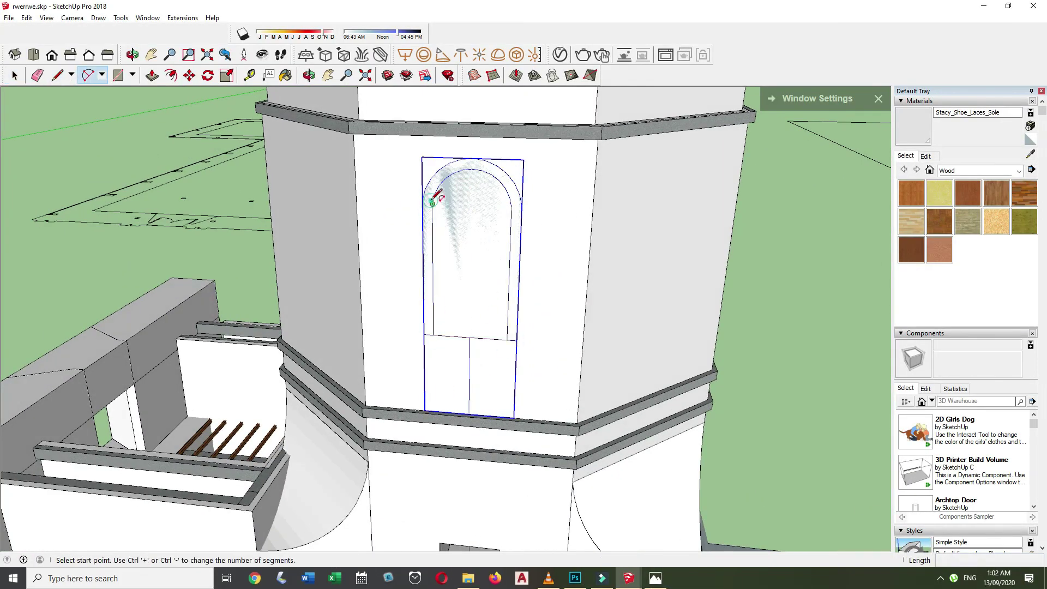
Draw the frame arc above the window and push it 300 mm.
key("l")
left_click(507, 339)
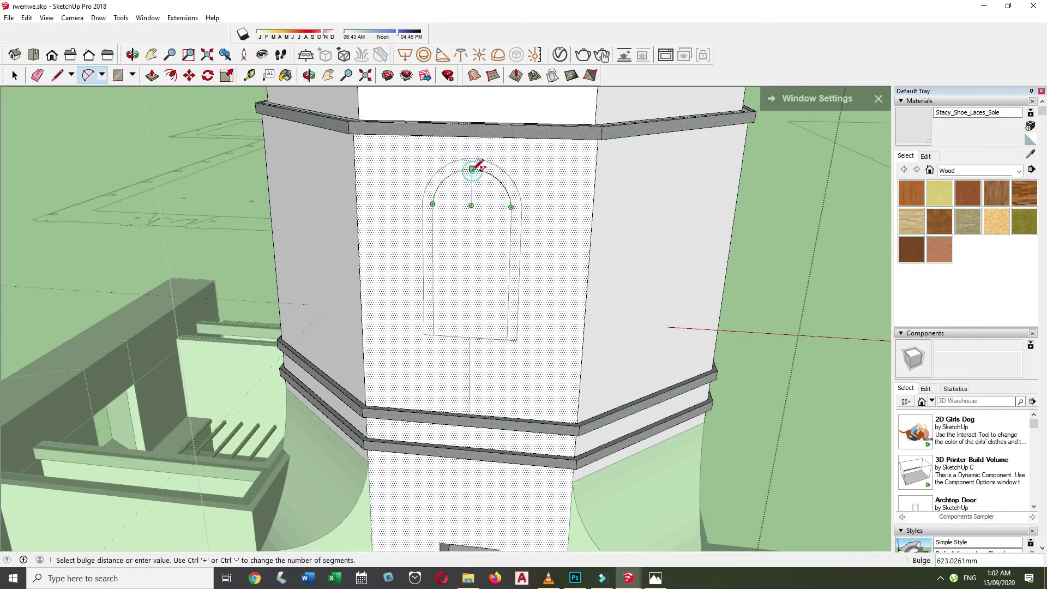
left_click(474, 167)
key("p")
left_click(467, 335)
scroll(402, 227, "up", 5)
type("300")
key("Return")
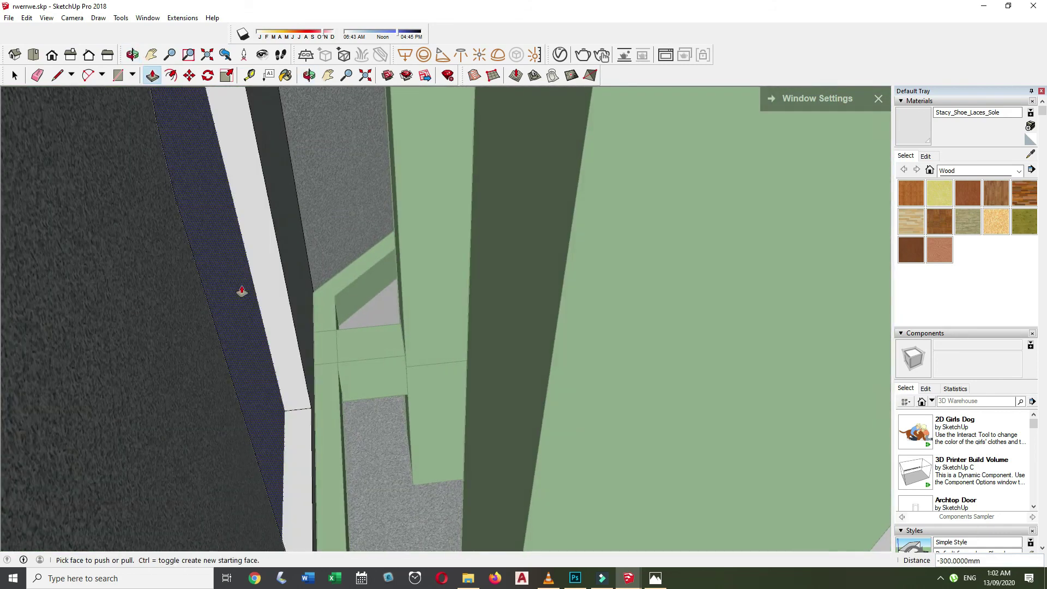
scroll(543, 271, "down", 10)
Close off the arched frame band and pull it out by the same depth.
key("space")
left_click(543, 271)
scroll(507, 324, "up", 3)
key("l")
left_click(502, 331)
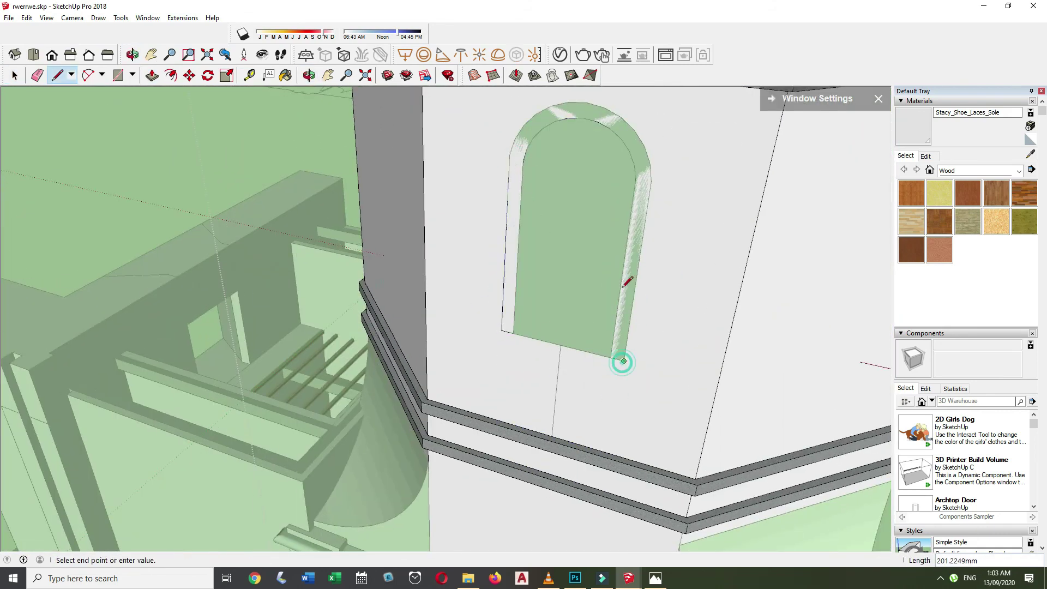
left_click(605, 107)
key("p")
double_click(626, 262)
middle_click_drag(626, 262, 620, 266)
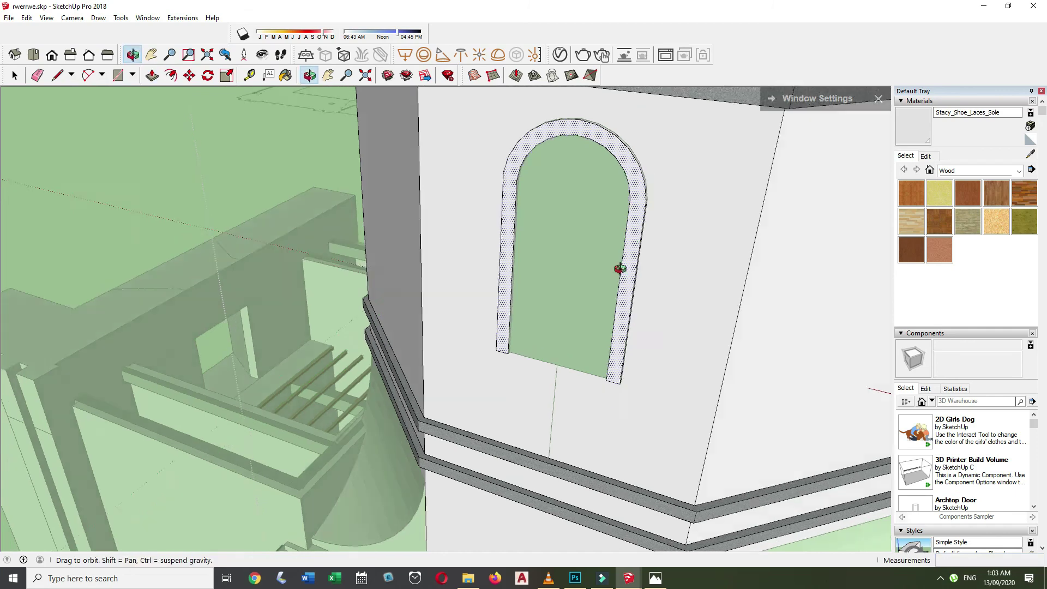
scroll(620, 267, "up", 3)
key("m")
scroll(501, 419, "down", 5)
Draw a line across the sill and push the window face in as a recessed opening.
key("space")
key("p")
scroll(699, 300, "up", 4)
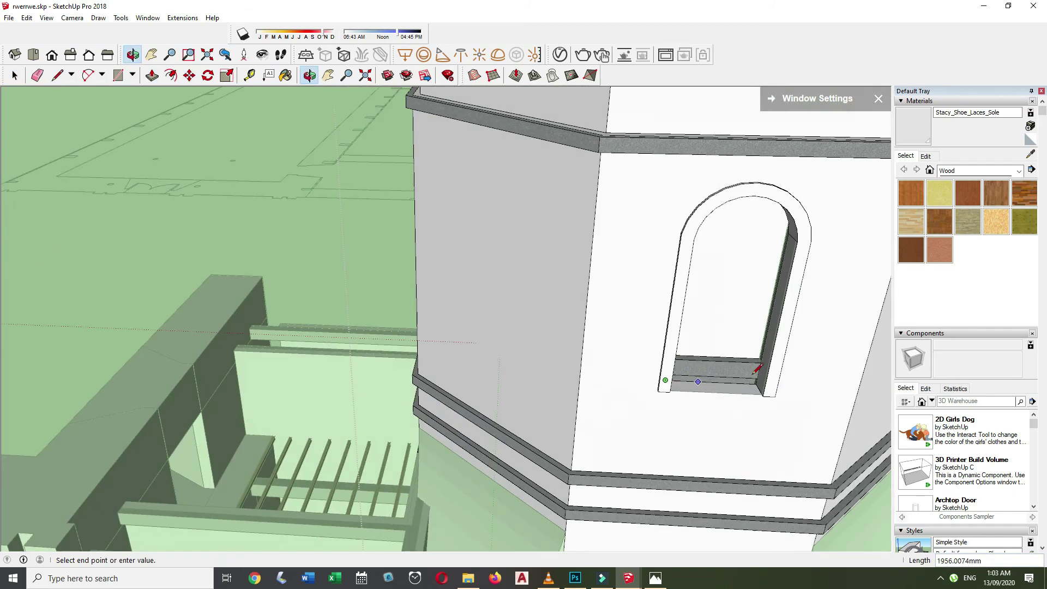
left_click(699, 299)
left_click(663, 391)
scroll(533, 264, "up", 5)
key("space")
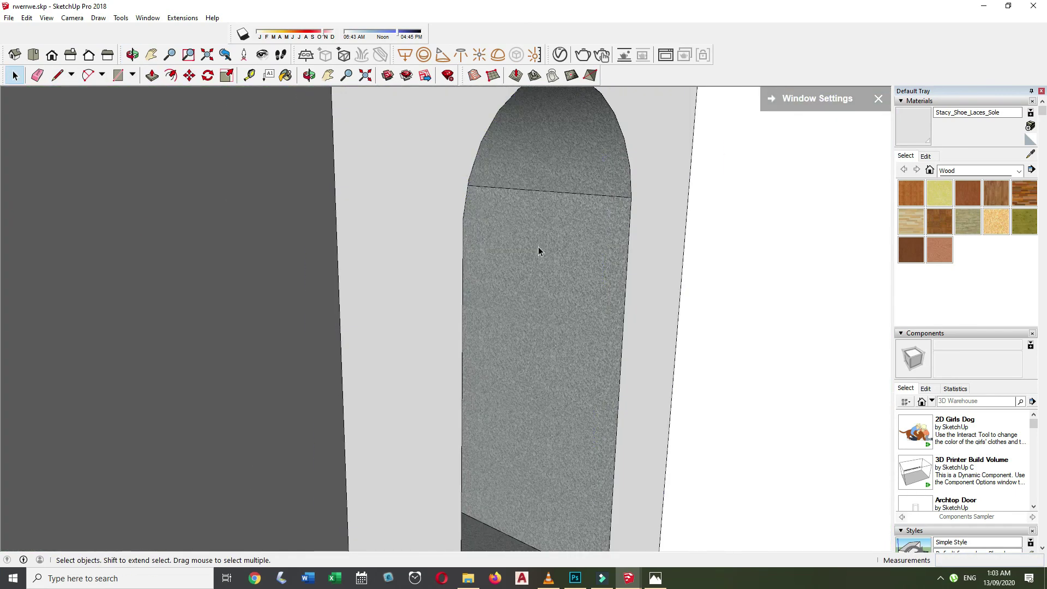
key("b")
middle_click_drag(172, 260, 500, 491)
key("space")
scroll(521, 355, "down", 5)
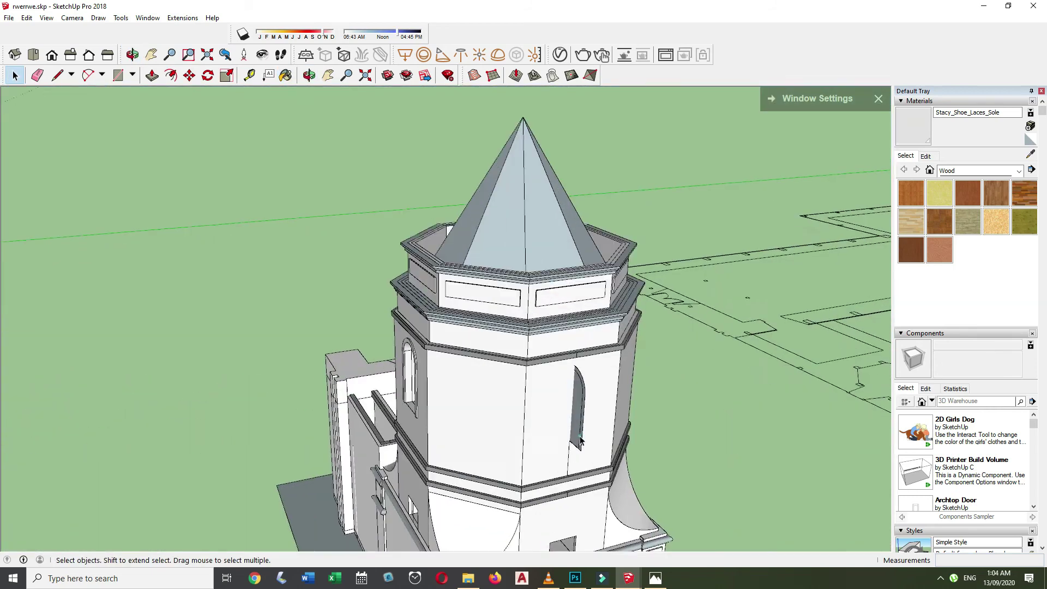
Zoom in on the arched window sill on the upper tower wall.
scroll(568, 467, "up", 5)
key("q")
left_click(567, 468)
key("m")
scroll(603, 447, "down", 5)
scroll(602, 469, "up", 5)
scroll(649, 344, "down", 5)
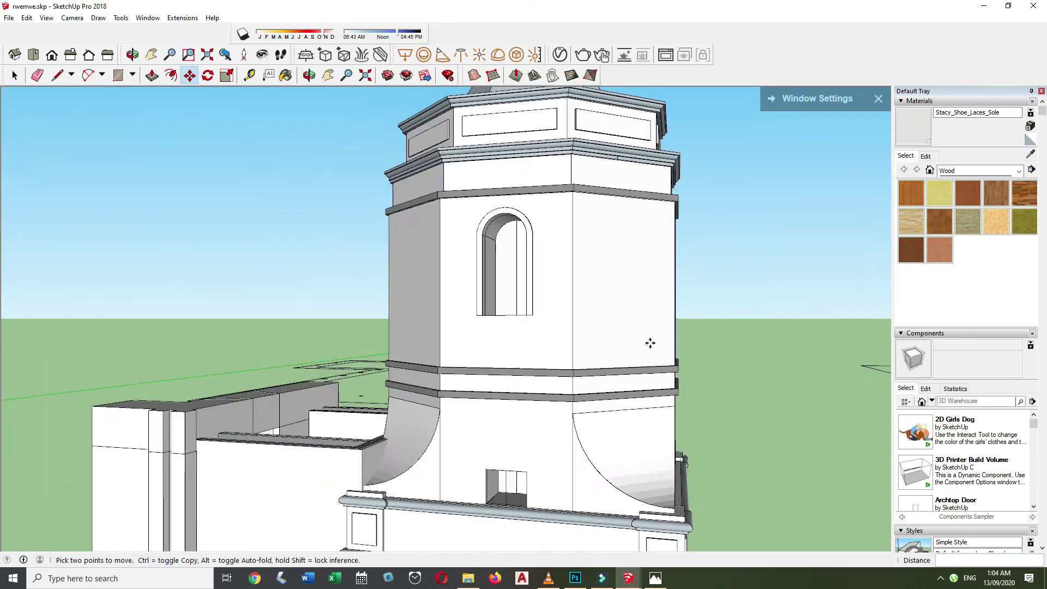
scroll(490, 363, "down", 2)
scroll(490, 363, "up", 5)
Trace the next arched window outline and begin pushing its face into the wall.
key("l")
left_click(574, 388)
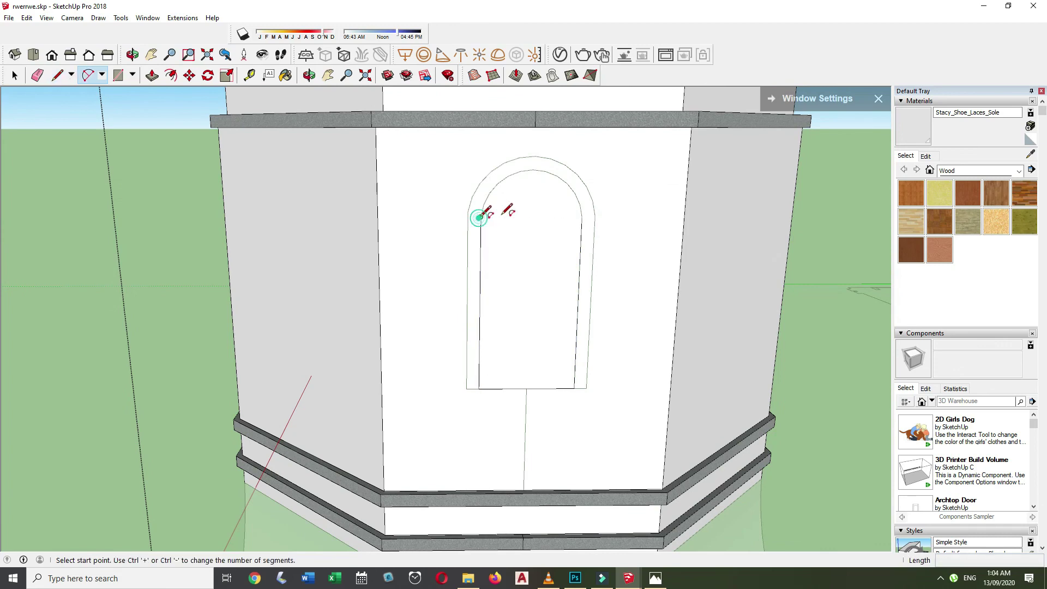
key("l")
middle_click_drag(479, 217, 480, 244)
scroll(522, 253, "down", 2)
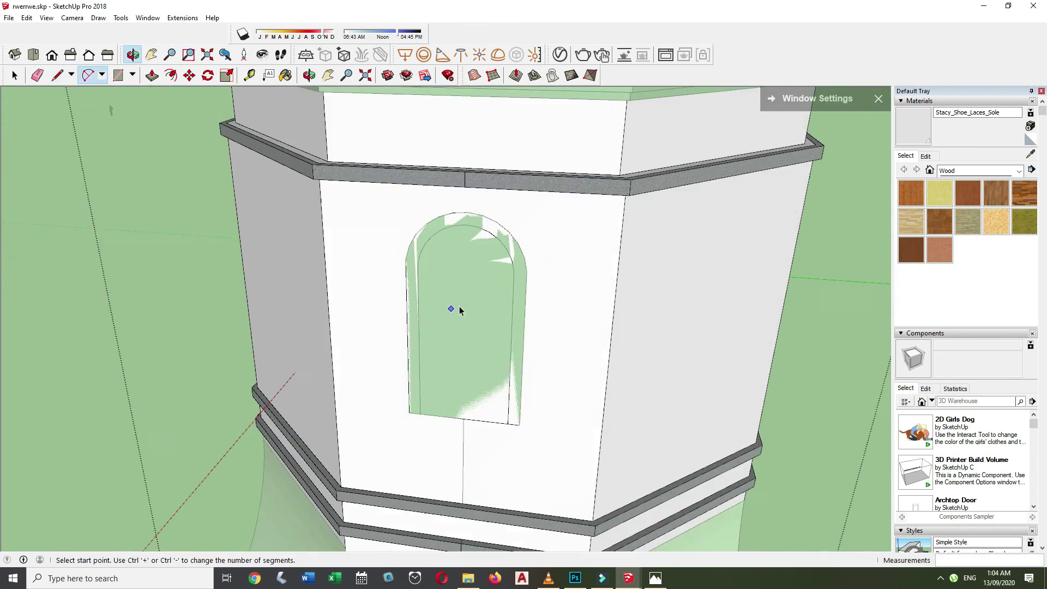
key("p")
scroll(479, 285, "up", 3)
left_click(479, 285)
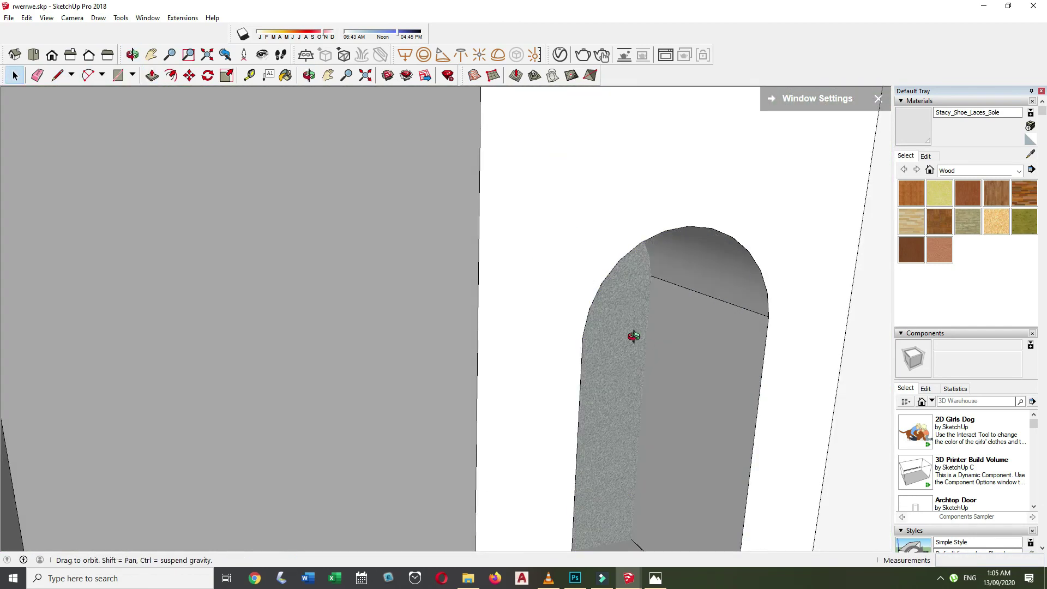
Complete the arched window recess and return to the Select tool.
middle_click_drag(634, 337, 473, 501)
key("l")
left_click(472, 501)
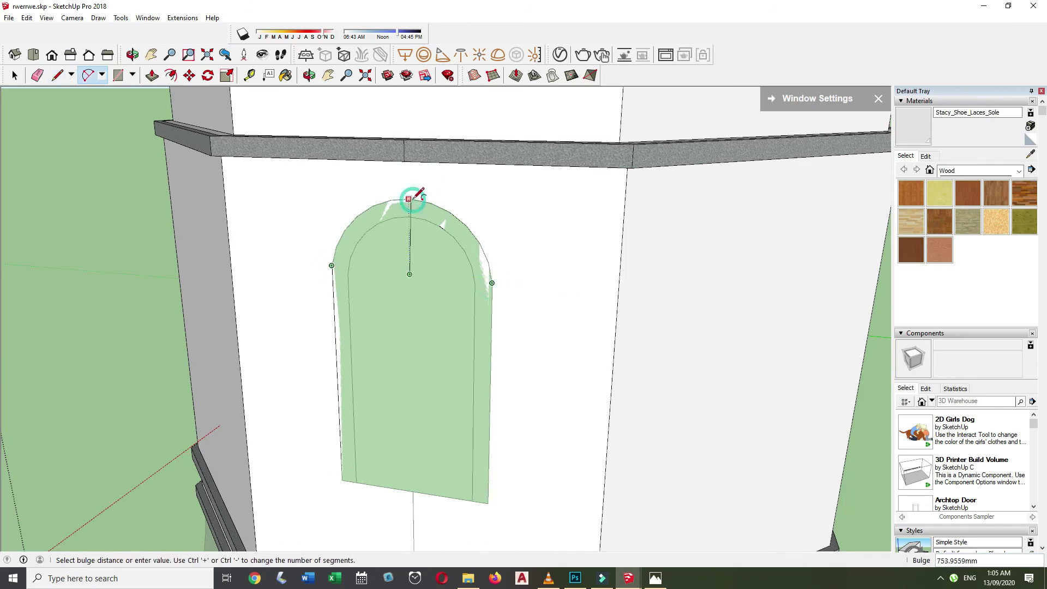
key("Return")
key("space")
Orbit and zoom around the tower to inspect the new window niche edges.
scroll(440, 339, "down", 5)
middle_click_drag(439, 338, 525, 432)
scroll(371, 362, "up", 4)
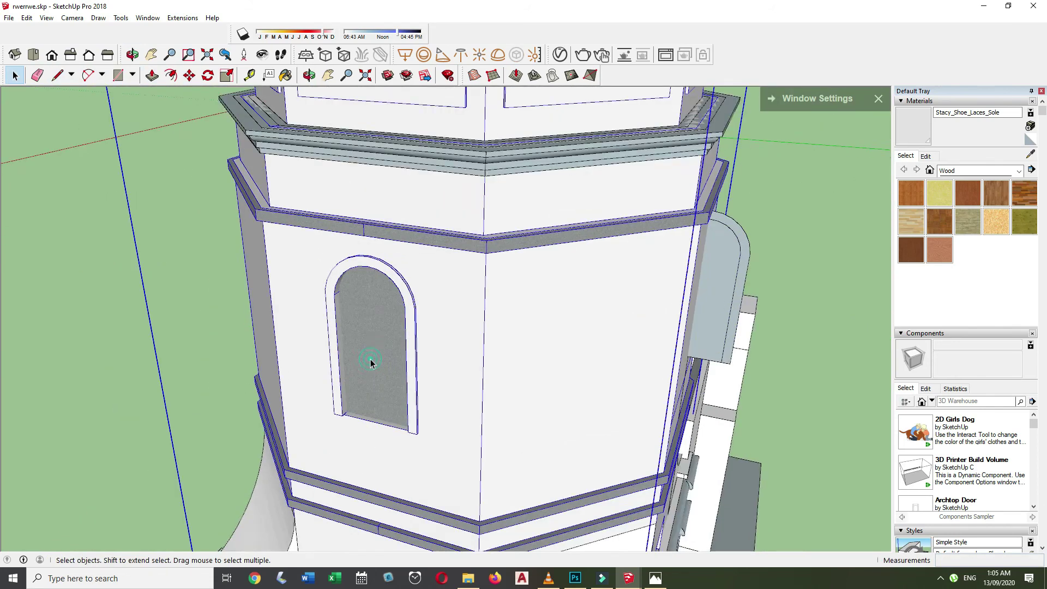
scroll(421, 335, "down", 4)
mouse_move(421, 335)
middle_mouse_down()
mouse_move(367, 355)
mouse_move(645, 350)
middle_mouse_up()
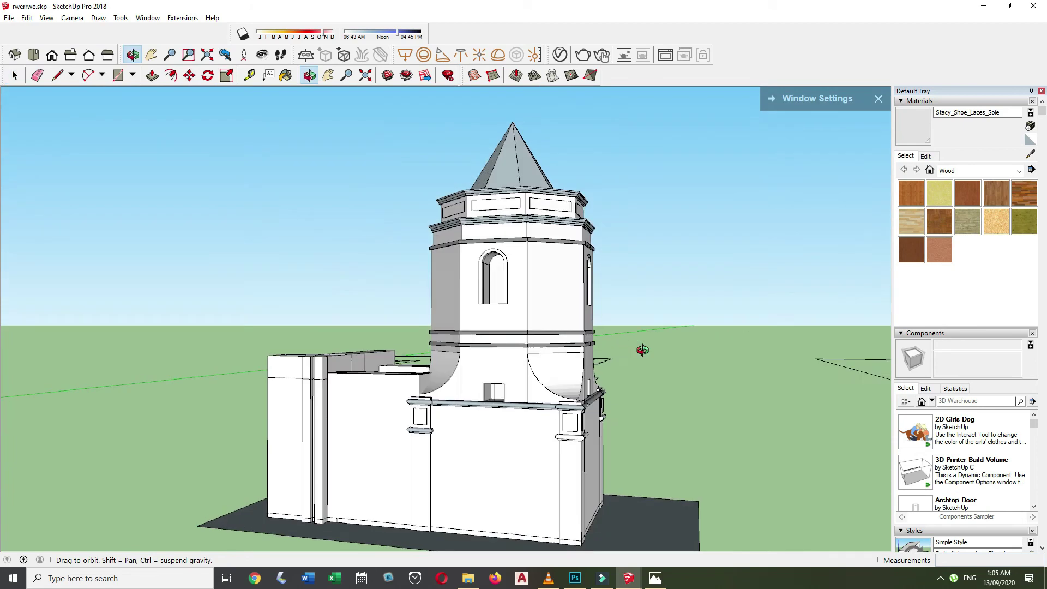
scroll(464, 418, "up", 5)
Orbit to face the adjacent octagonal face of the tower's upper level.
middle_click_drag(464, 419, 521, 422)
key("q")
scroll(457, 328, "down", 3)
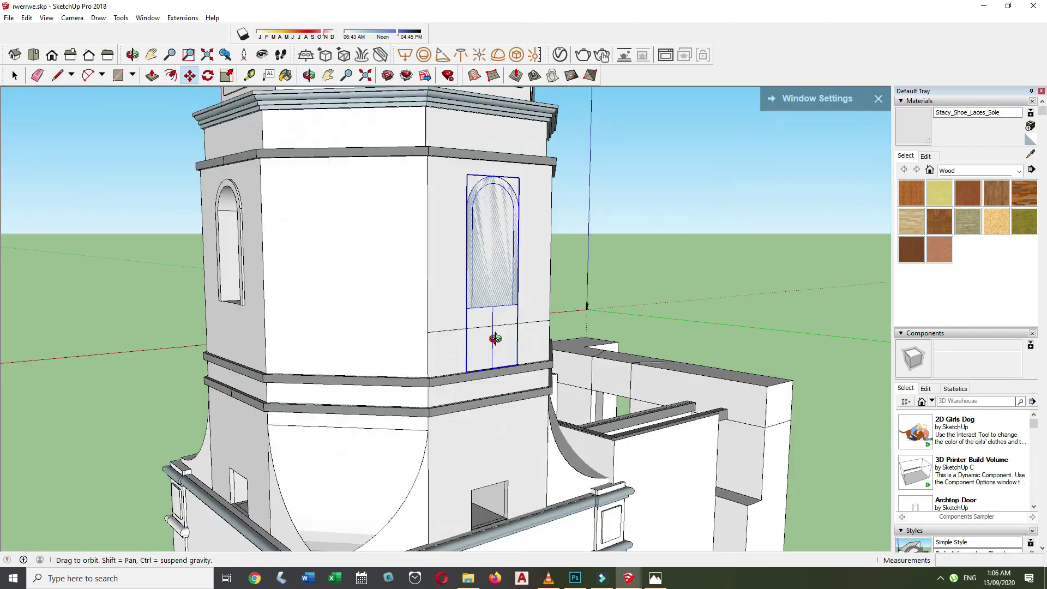
middle_click_drag(457, 327, 420, 276)
scroll(420, 276, "up", 3)
Outline an arched window on that face with a line and an arc.
key("l")
left_click(316, 216)
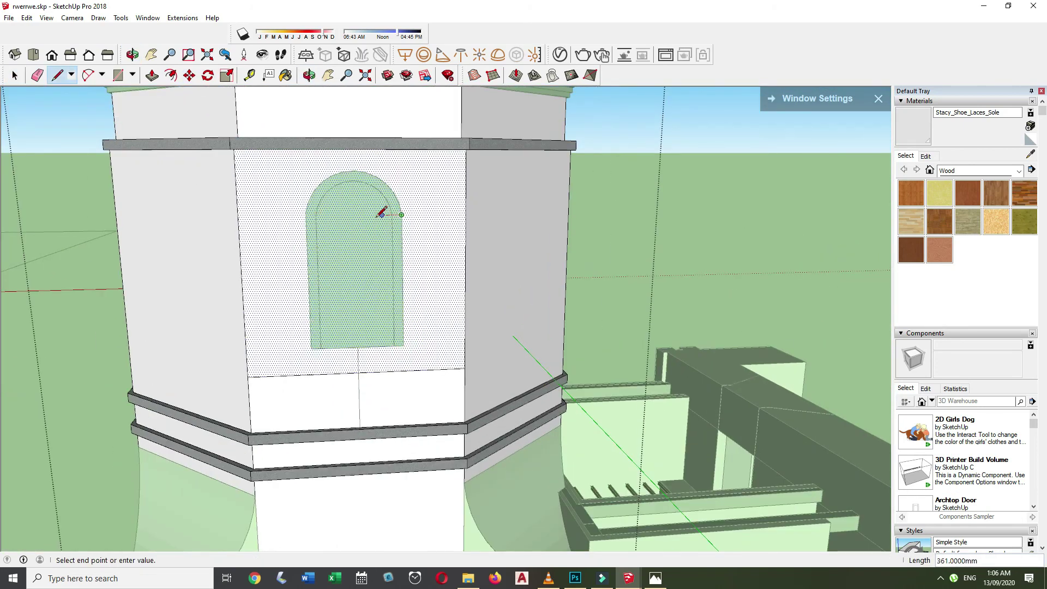
key("a")
left_click(316, 218)
left_click(392, 217)
scroll(354, 182, "up", 2)
middle_click_drag(428, 221, 368, 229)
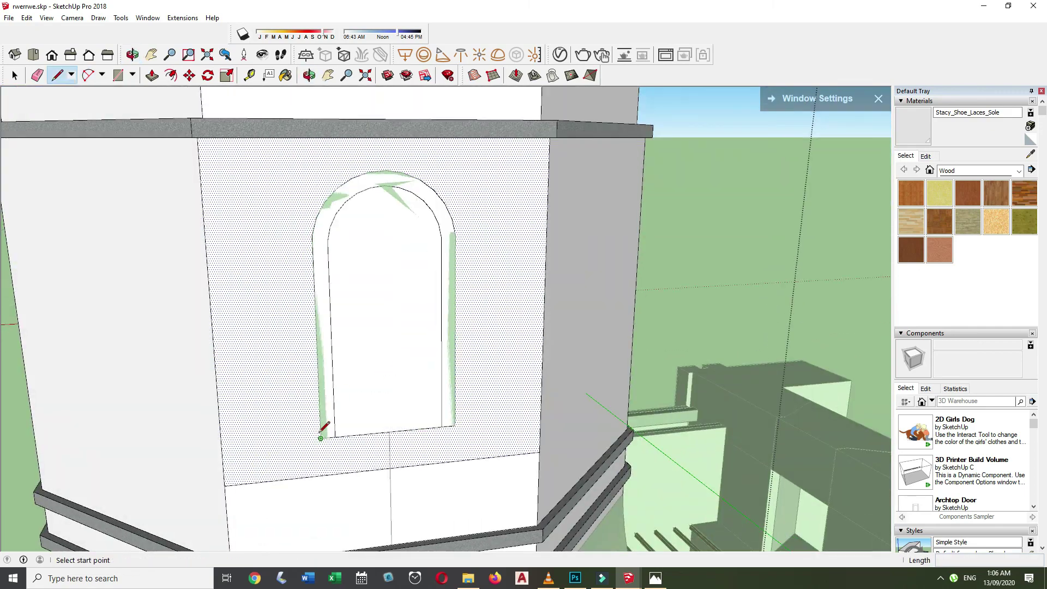
Push the arched window face into the wall and orbit close to view it.
key("p")
left_click(465, 416)
middle_click_drag(227, 321, 335, 232)
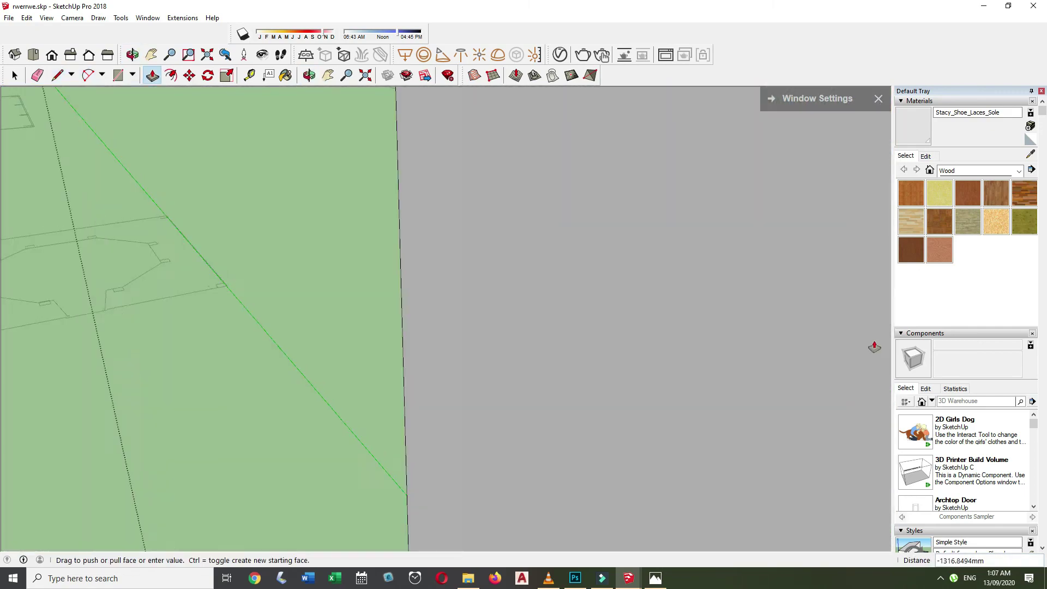
scroll(566, 225, "up", 5)
scroll(567, 224, "down", 3)
scroll(739, 313, "down", 2)
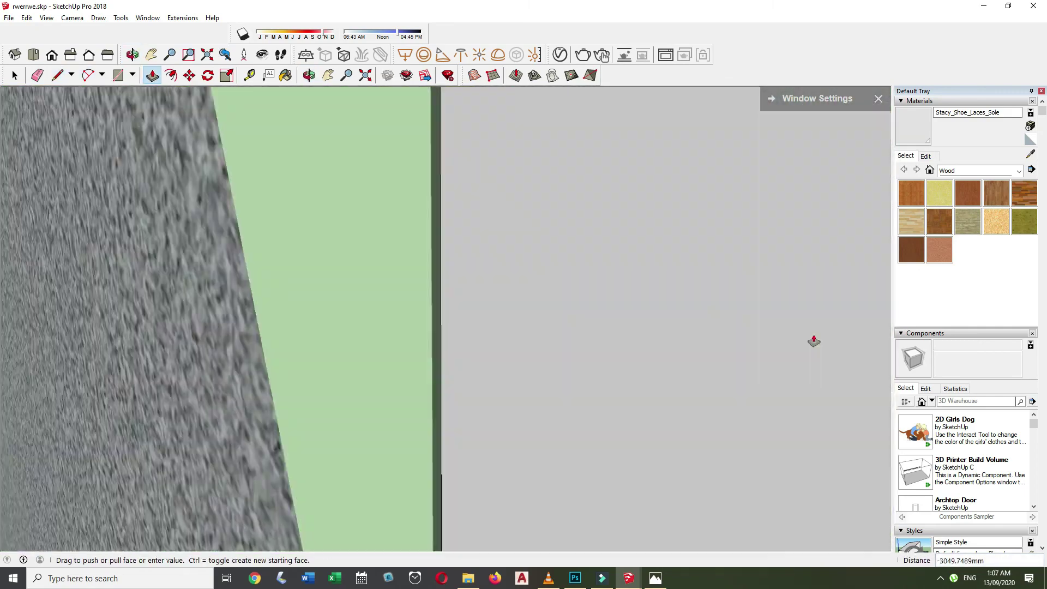
scroll(813, 342, "down", 2)
scroll(607, 339, "down", 2)
middle_click_drag(477, 342, 330, 365)
mouse_move(415, 316)
middle_mouse_down()
mouse_move(511, 381)
mouse_move(382, 355)
mouse_move(572, 321)
mouse_move(264, 344)
middle_mouse_up()
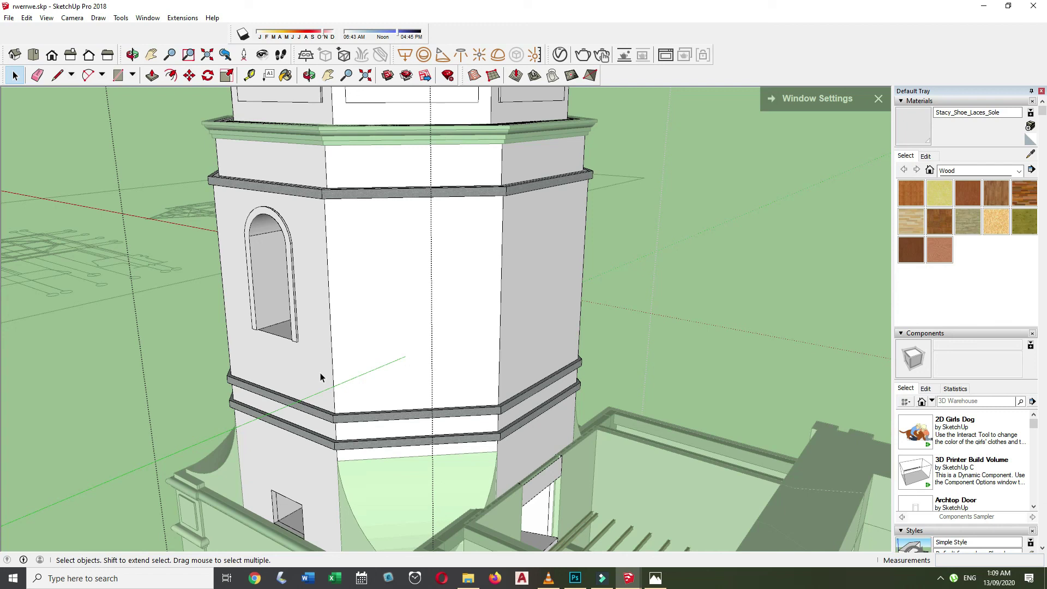
Orbit and zoom to the front window rectangle on the tower's upper level.
scroll(320, 372, "down", 5)
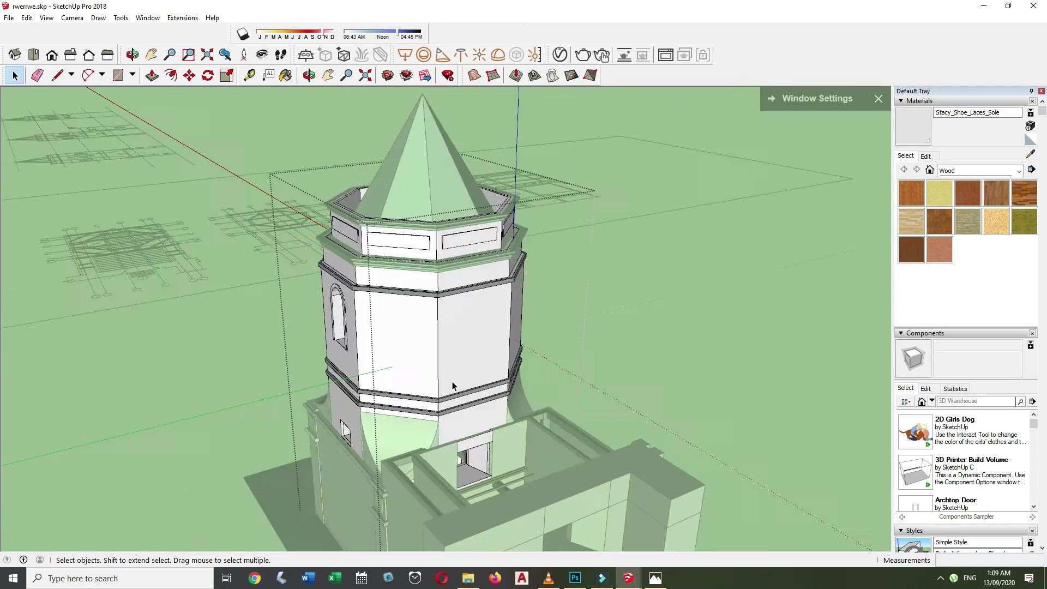
middle_click_drag(453, 382, 349, 373)
scroll(350, 372, "up", 8)
scroll(463, 356, "down", 3)
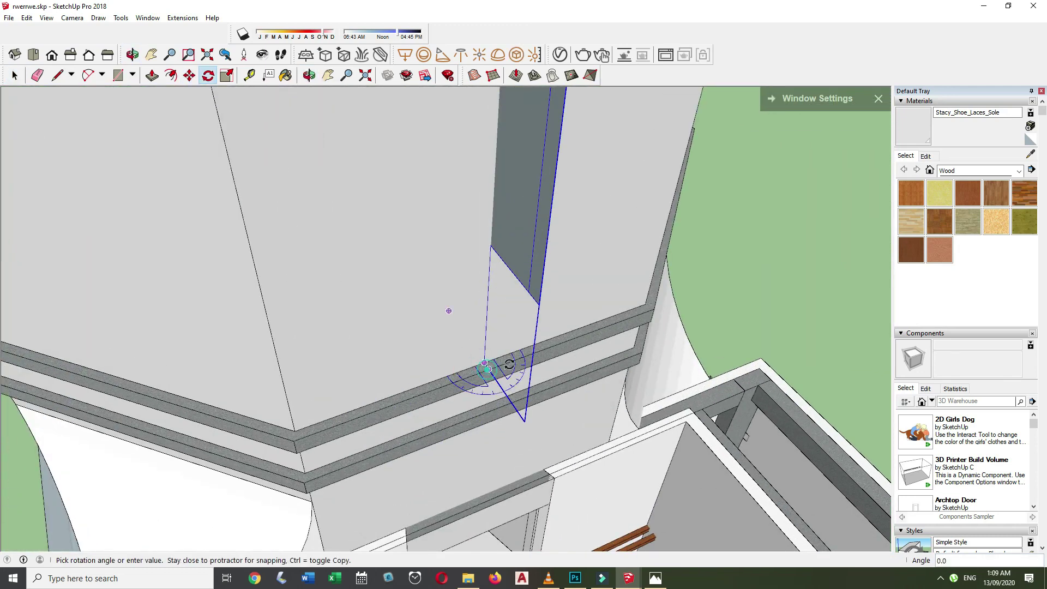
scroll(426, 269, "down", 4)
scroll(394, 317, "up", 4)
Add a 2-point arch atop the front window and push it through the wall.
key("l")
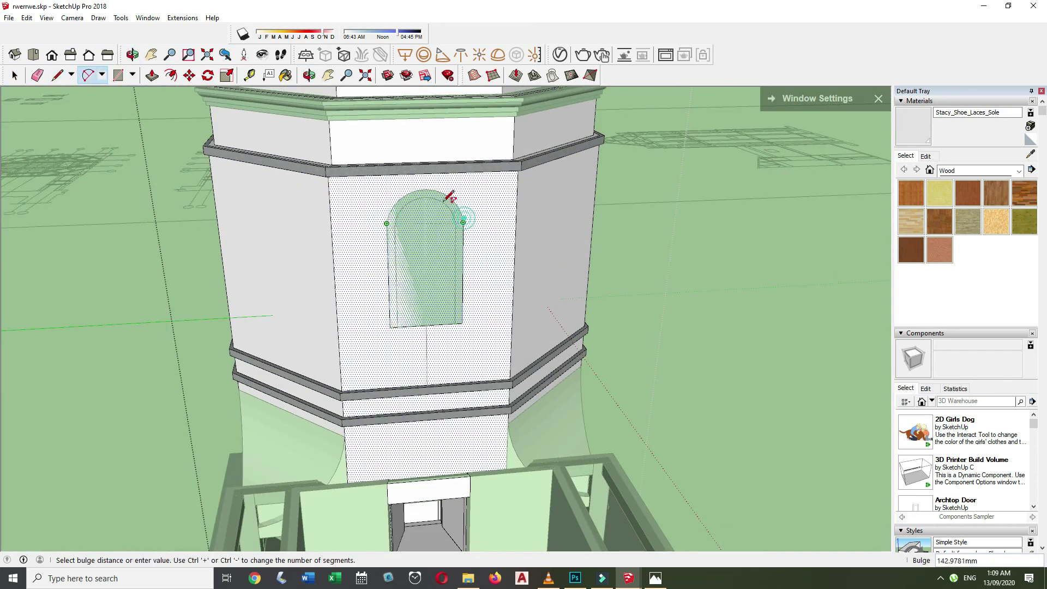
key("a")
left_click(379, 229)
left_click(463, 229)
left_click(428, 182)
key("p")
mouse_move(437, 304)
middle_mouse_down()
mouse_move(379, 278)
mouse_move(390, 196)
mouse_move(453, 277)
middle_mouse_up()
key("space")
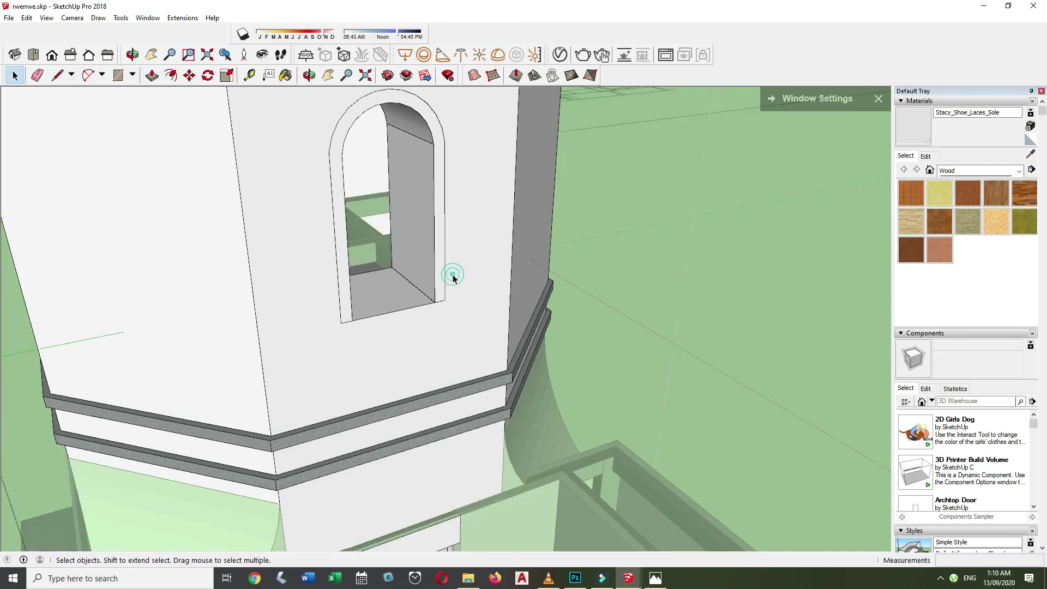
key("space")
Orbit to look down on the whole church with the open window.
scroll(444, 305, "down", 5)
scroll(439, 319, "up", 3)
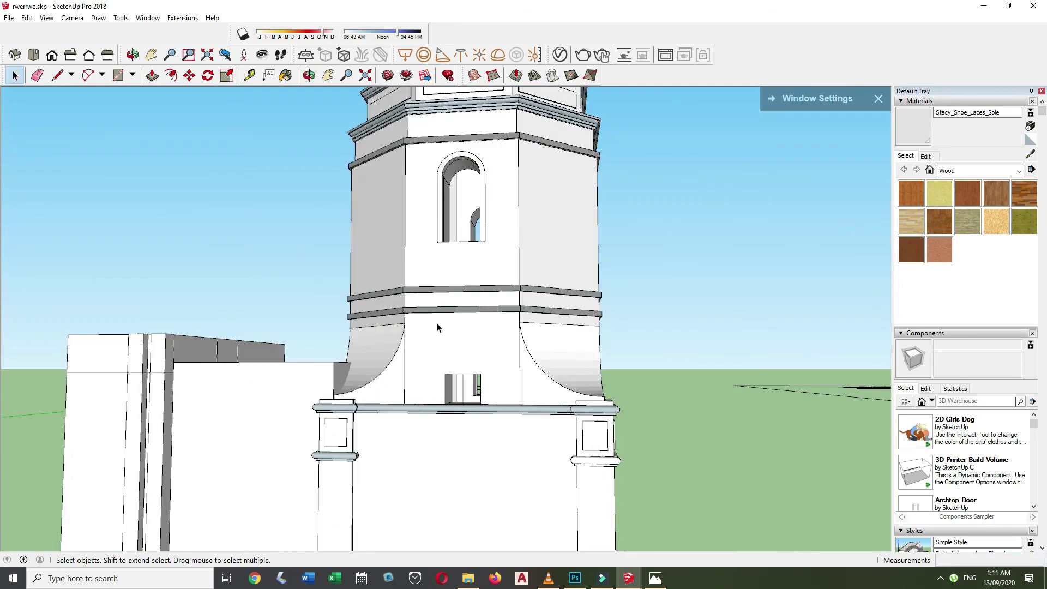
middle_click_drag(437, 328, 445, 447)
scroll(448, 406, "up", 4)
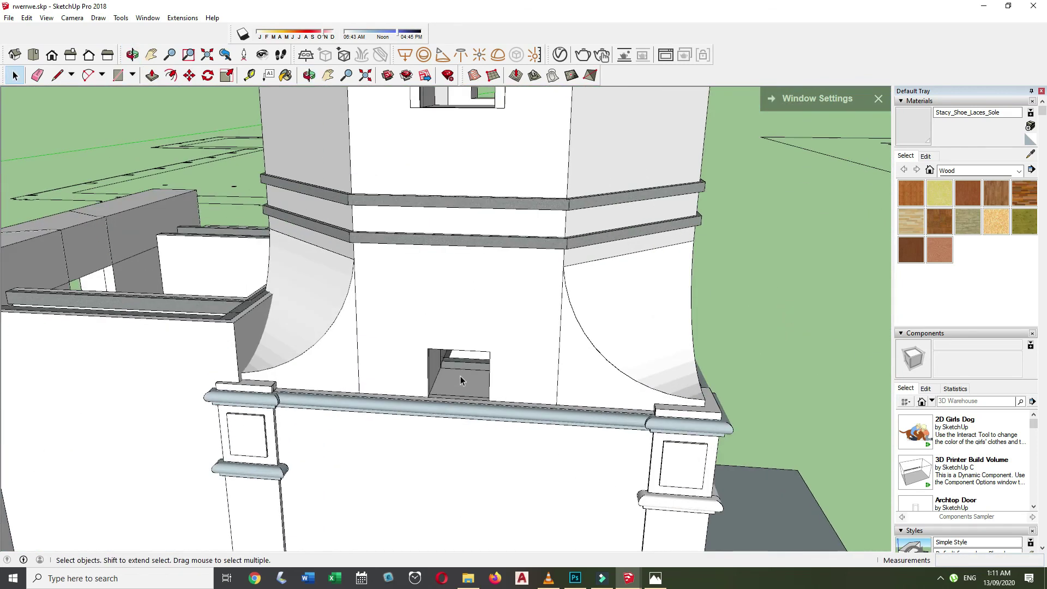
scroll(454, 368, "down", 6)
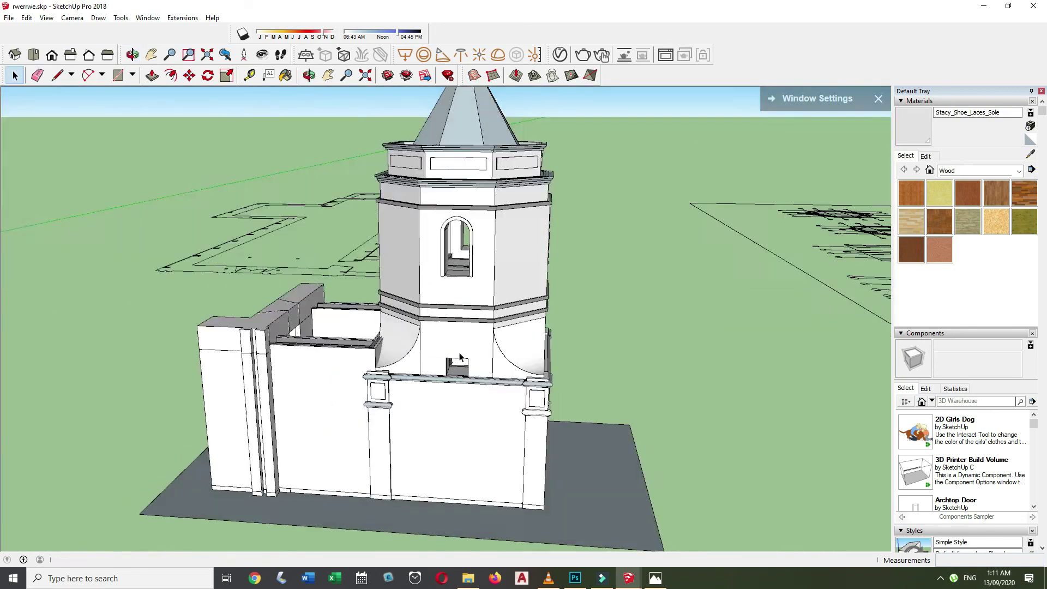
scroll(436, 382, "down", 5)
Orbit and zoom to a closer angled view of another tower face.
middle_click_drag(414, 393, 308, 372)
scroll(308, 373, "down", 2)
scroll(381, 382, "up", 3)
scroll(382, 382, "down", 3)
scroll(436, 409, "up", 4)
middle_click_drag(436, 409, 533, 432)
scroll(600, 431, "down", 5)
scroll(631, 369, "up", 6)
scroll(412, 241, "down", 5)
scroll(657, 281, "up", 5)
scroll(409, 304, "up", 2)
scroll(480, 262, "down", 5)
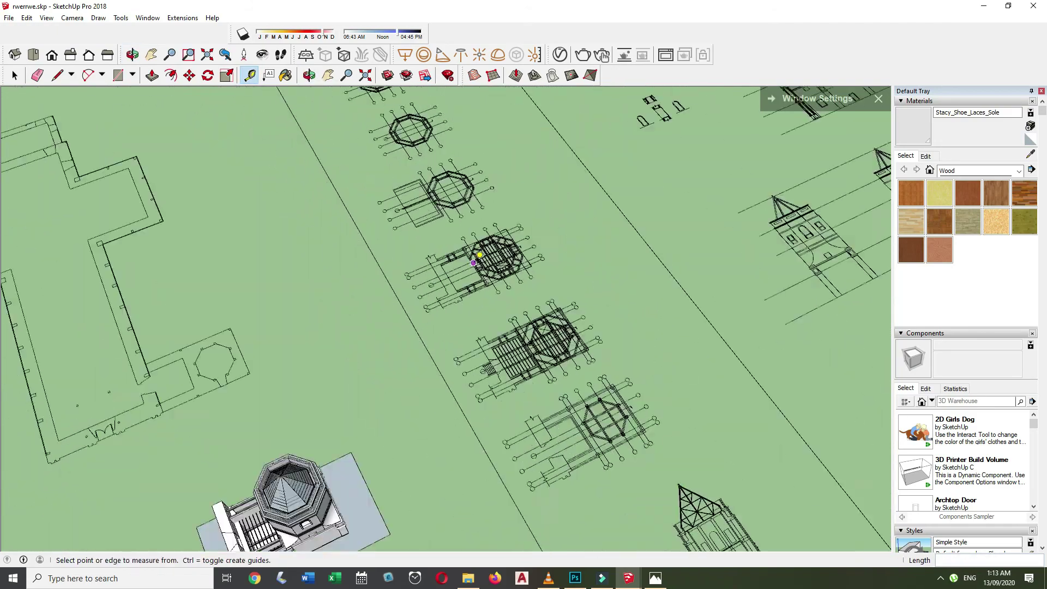
scroll(304, 205, "up", 6)
Draw the rectangular window outline on the tower face, entering a length of 42.
key("l")
left_click(467, 302)
middle_click_drag(466, 303, 375, 316)
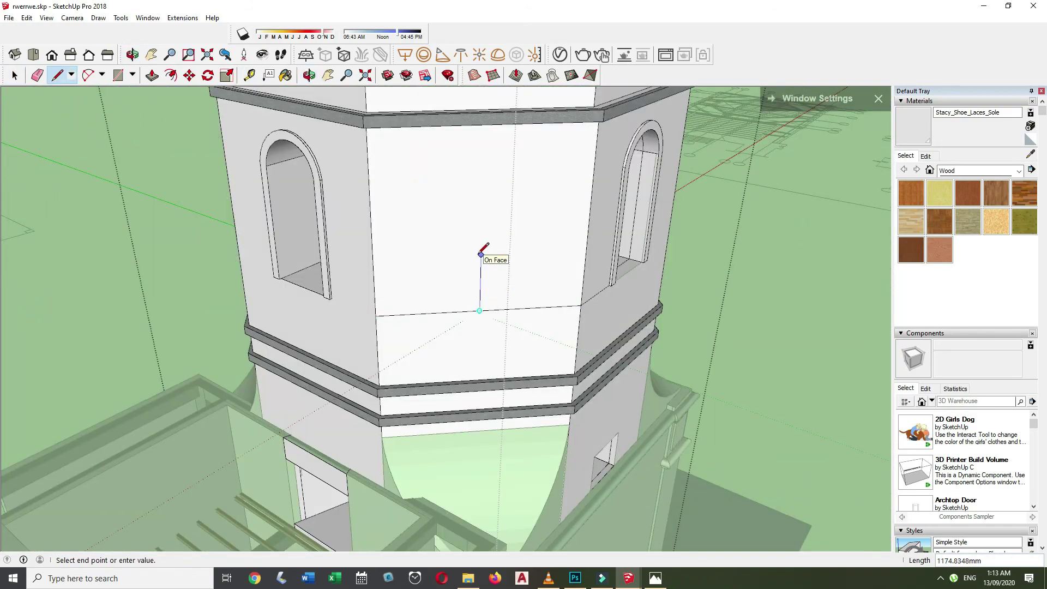
scroll(510, 214, "down", 2)
scroll(349, 175, "down", 2)
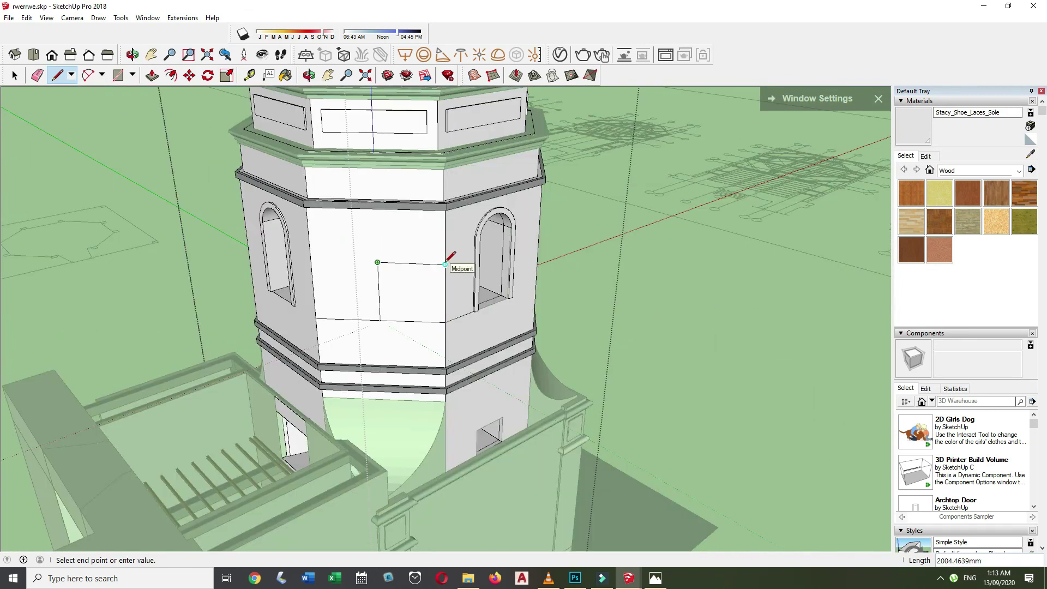
scroll(382, 267, "up", 2)
type("42")
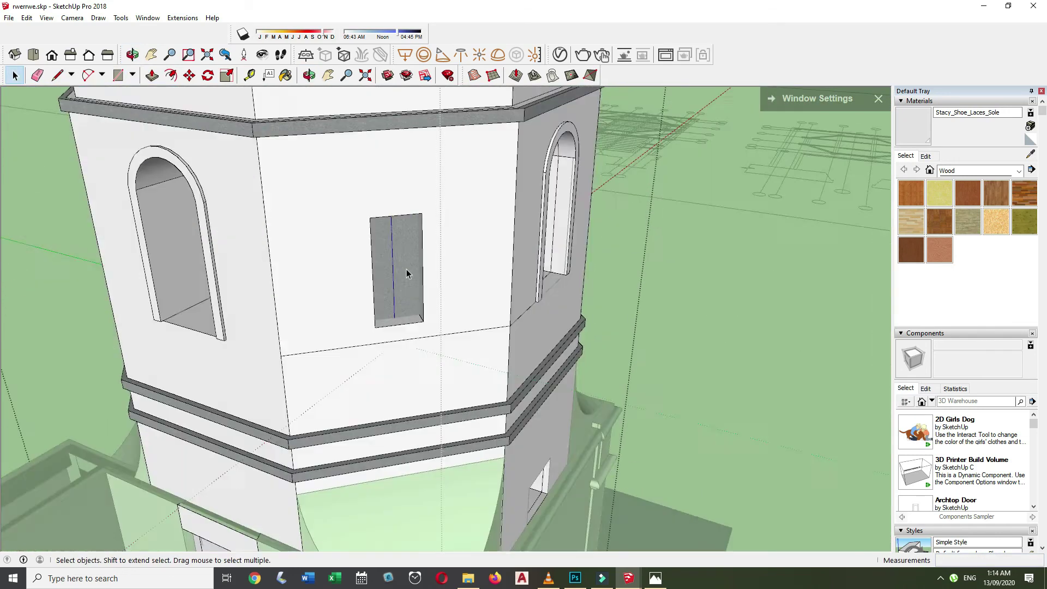
Draw frame lines offset 175 mm around the window opening.
mouse_move(407, 274)
middle_mouse_down()
mouse_move(482, 286)
mouse_move(374, 309)
middle_mouse_up()
key("l")
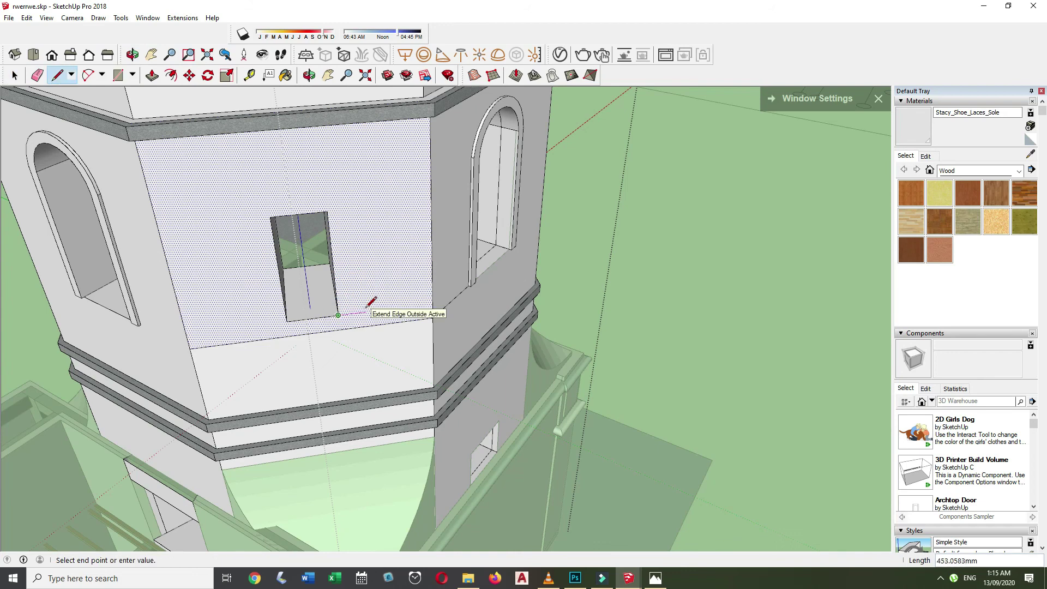
scroll(255, 199, "up", 2)
type("175")
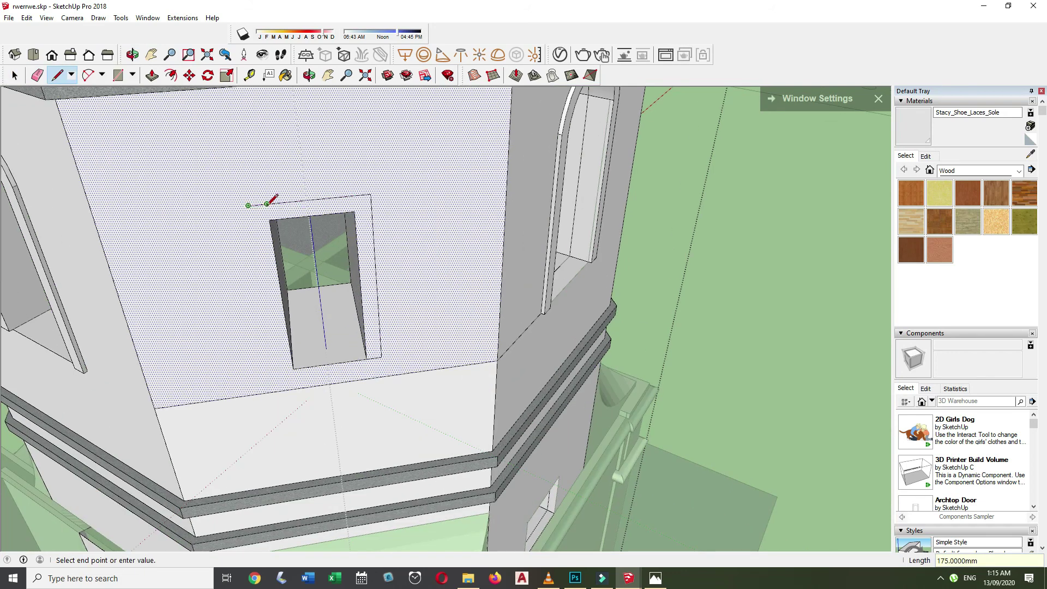
scroll(293, 369, "down", 3)
mouse_move(444, 311)
middle_mouse_down()
mouse_move(461, 318)
mouse_move(203, 215)
mouse_move(162, 319)
mouse_move(229, 305)
middle_mouse_up()
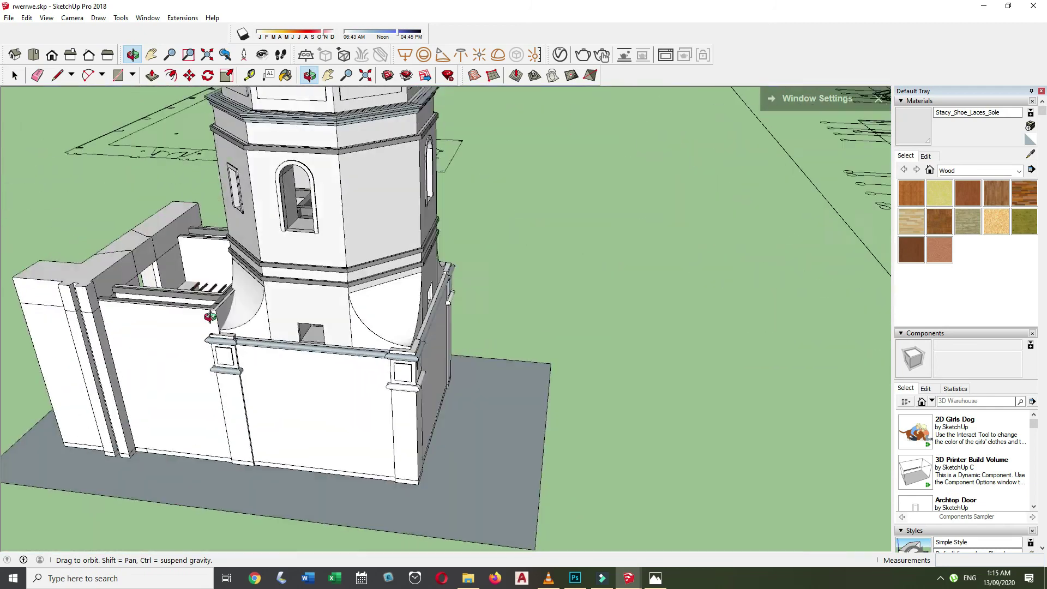
scroll(486, 316, "down", 5)
scroll(741, 433, "up", 5)
key("t")
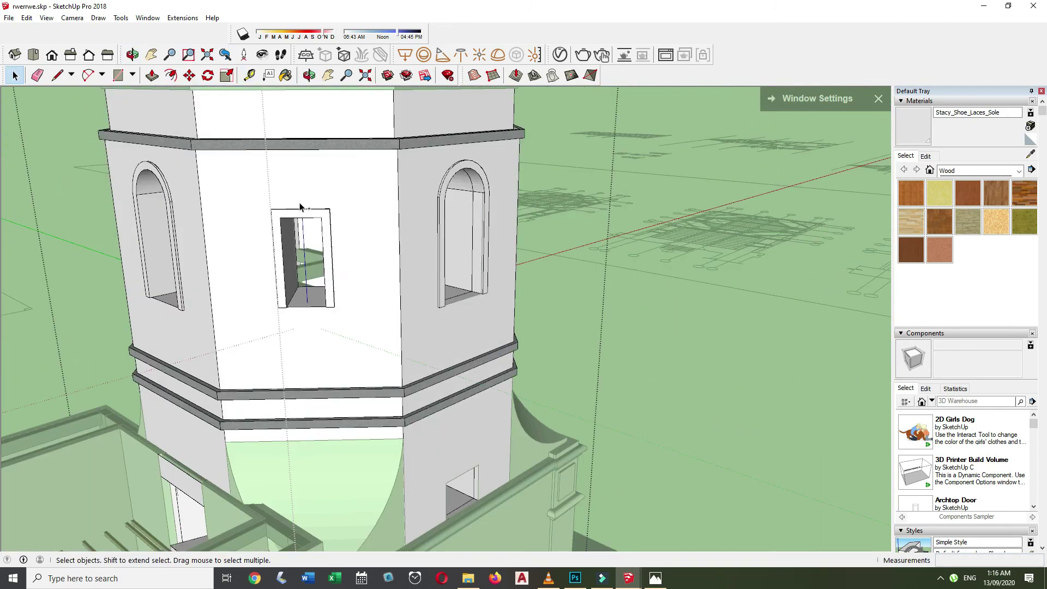
Orbit and zoom in on the square window of the octagonal tower.
middle_click_drag(300, 207, 448, 294)
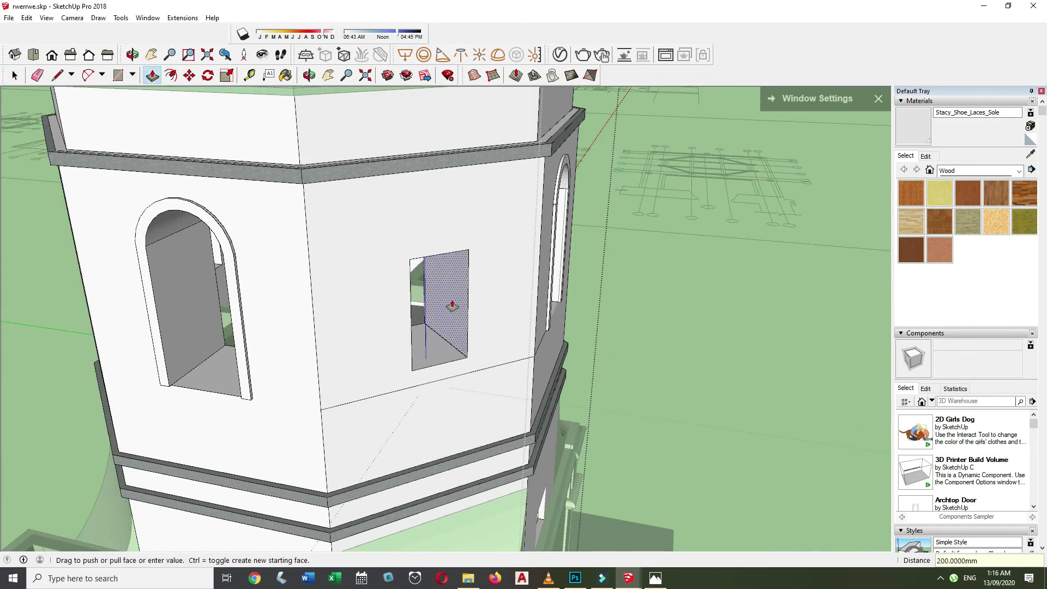
middle_click_drag(452, 306, 341, 363)
scroll(344, 245, "down", 3)
scroll(697, 369, "up", 5)
scroll(697, 369, "down", 5)
scroll(229, 292, "up", 3)
scroll(241, 217, "up", 3)
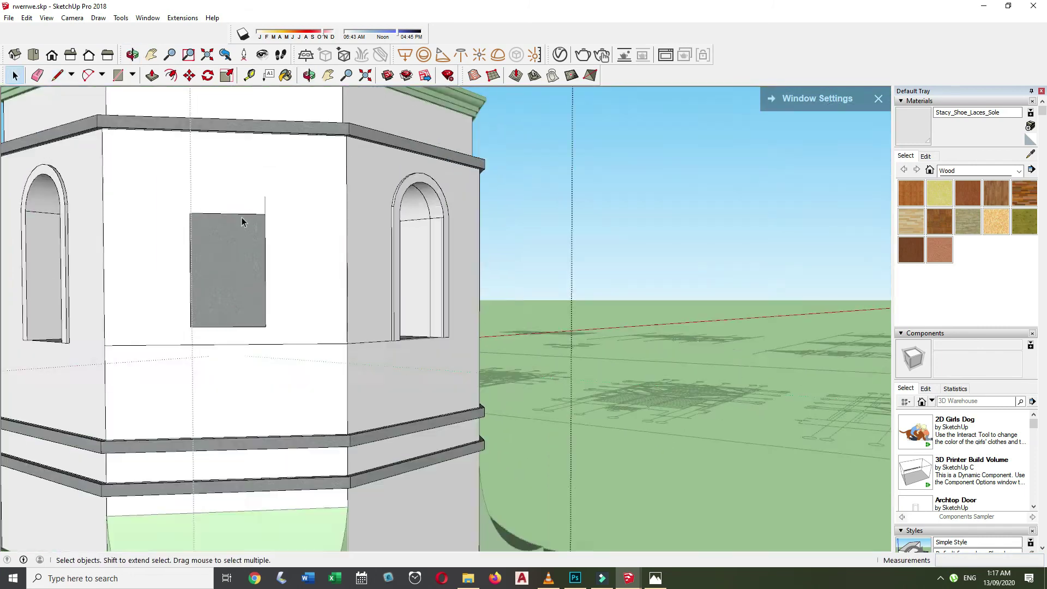
key("p")
scroll(271, 169, "up", 2)
scroll(481, 180, "up", 2)
scroll(481, 180, "down", 5)
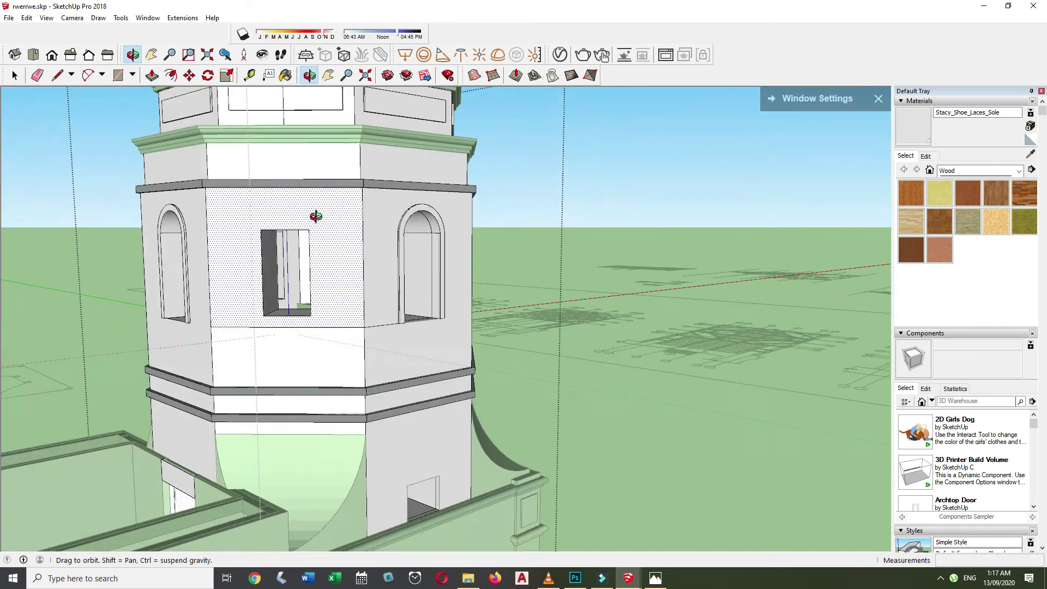
middle_click_drag(481, 180, 378, 237)
scroll(304, 264, "up", 2)
Outline a closed frame border around the first square tower window.
key("l")
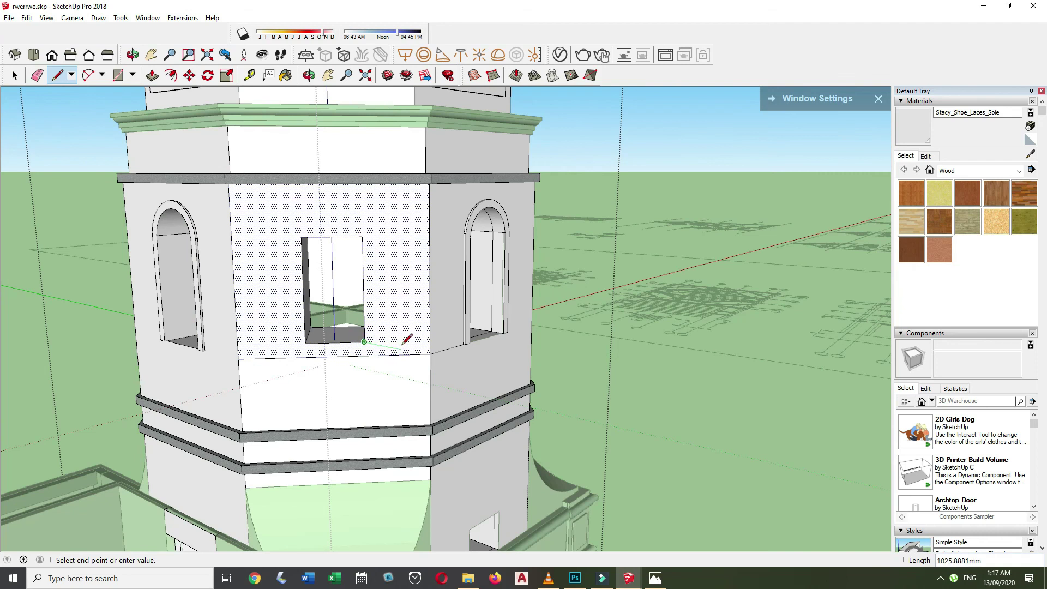
left_click(367, 386)
type("1")
scroll(302, 278, "up", 3)
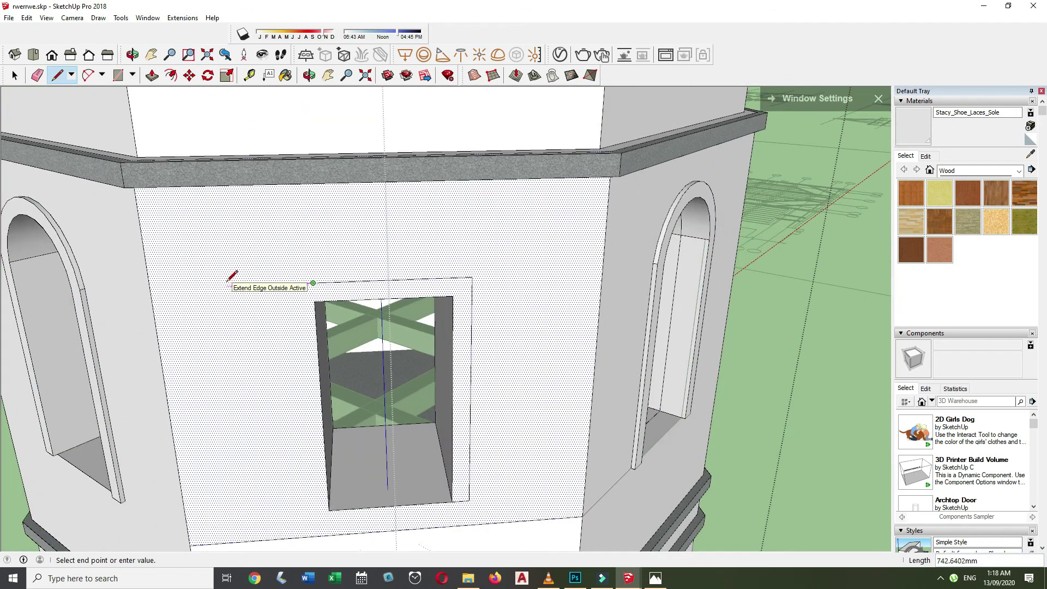
left_click(329, 510)
scroll(433, 416, "down", 5)
key("p")
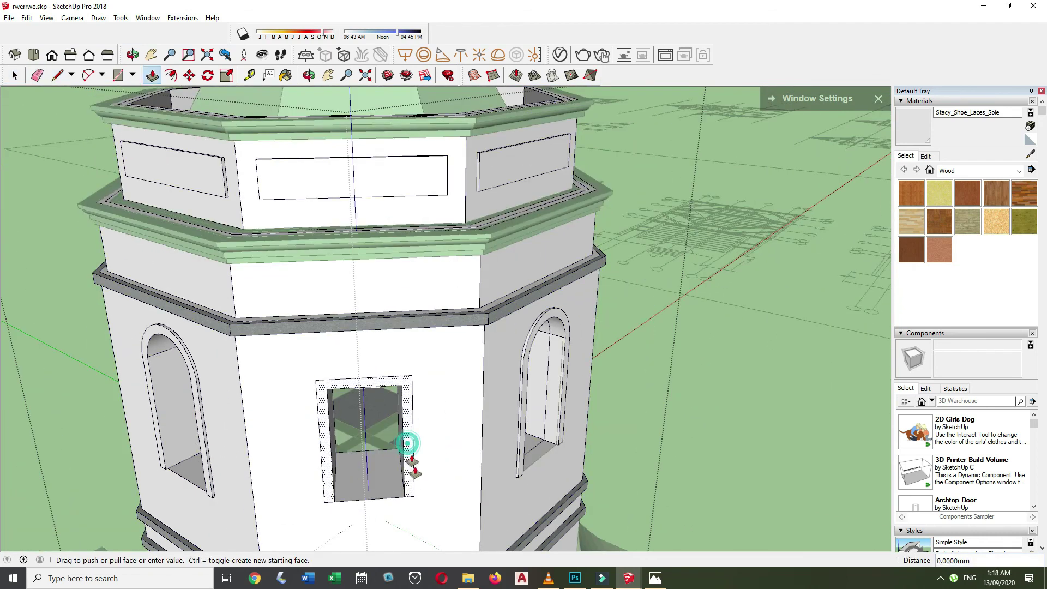
key("space")
scroll(362, 371, "up", 3)
scroll(441, 320, "down", 5)
Delete the faces filling the window openings and draw a line on the tower wall.
mouse_move(442, 320)
middle_mouse_down()
mouse_move(344, 344)
mouse_move(353, 414)
middle_mouse_up()
scroll(353, 415, "up", 2)
key("l")
key("Delete")
mouse_move(459, 399)
middle_mouse_down()
mouse_move(367, 378)
mouse_move(580, 362)
mouse_move(225, 384)
mouse_move(510, 328)
mouse_move(474, 305)
middle_mouse_up()
key("l")
left_click(370, 330)
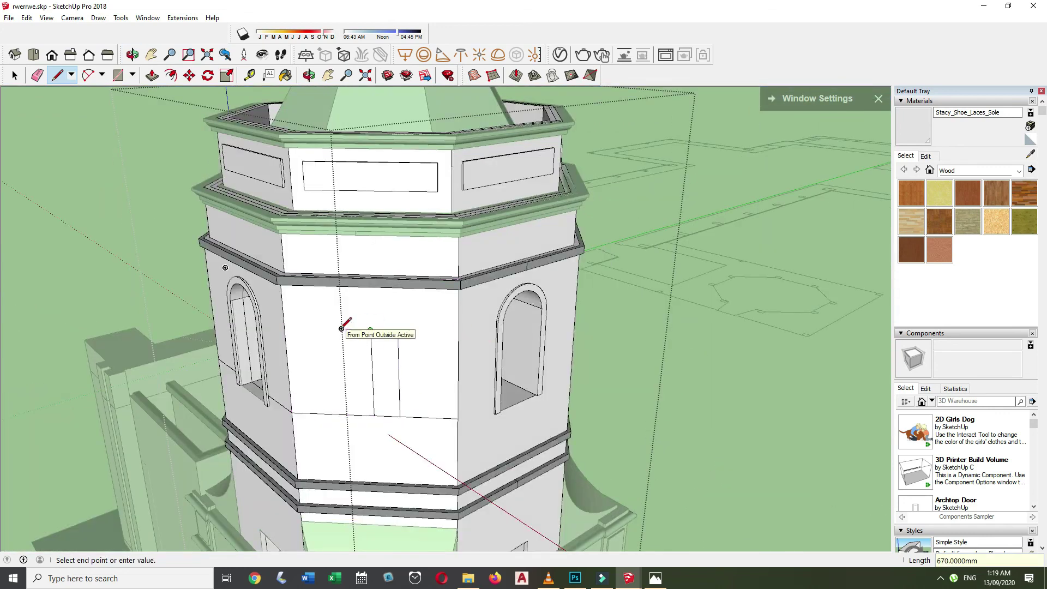
key("space")
left_click(436, 347)
key("Delete")
Draw a line across the tower face and view the resulting window opening.
mouse_move(435, 346)
middle_mouse_down()
mouse_move(783, 314)
mouse_move(520, 299)
mouse_move(441, 322)
mouse_move(580, 346)
mouse_move(250, 344)
mouse_move(328, 311)
mouse_move(363, 251)
middle_mouse_up()
key("l")
left_click(250, 344)
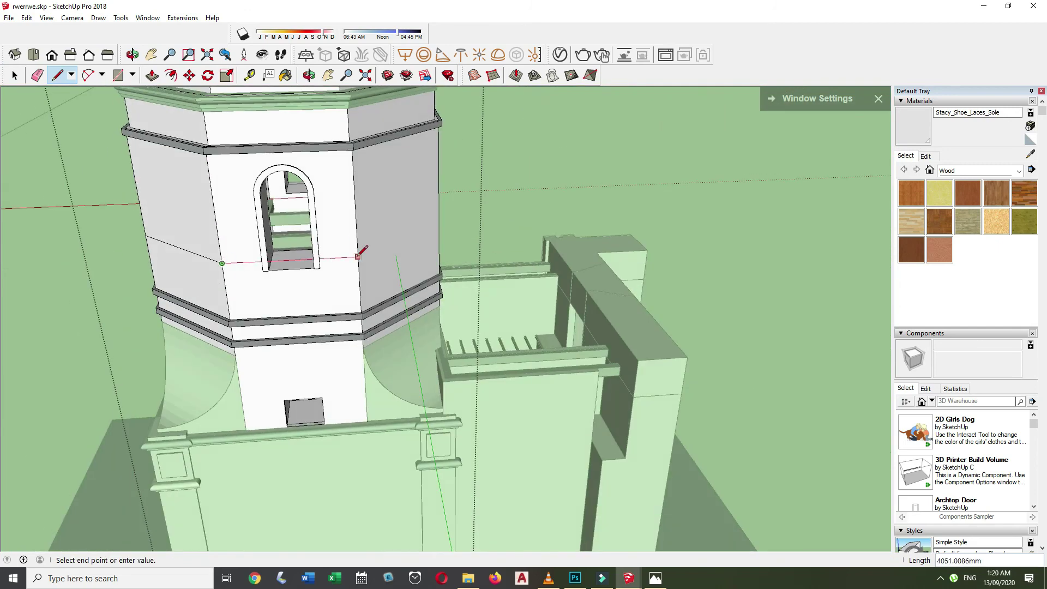
left_click(358, 257)
key("space")
key("e")
mouse_move(280, 215)
middle_mouse_down()
mouse_move(533, 253)
mouse_move(573, 236)
middle_mouse_up()
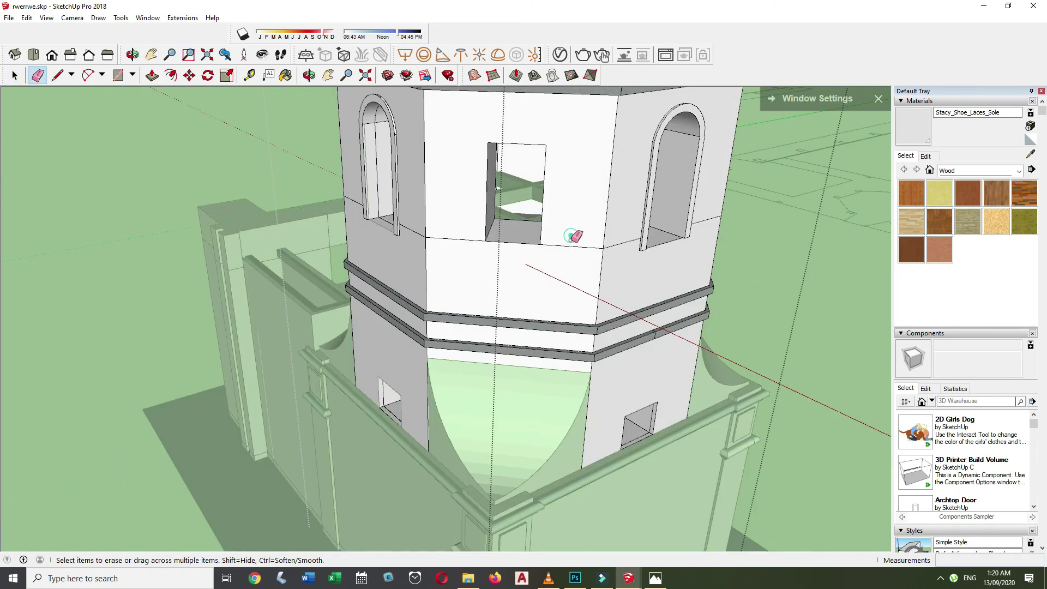
mouse_move(481, 234)
middle_mouse_down()
mouse_move(513, 216)
mouse_move(533, 251)
mouse_move(510, 310)
middle_mouse_up()
key("space")
Outline a frame around the next tower window, ending the line at its corner.
key("l")
left_click(510, 311)
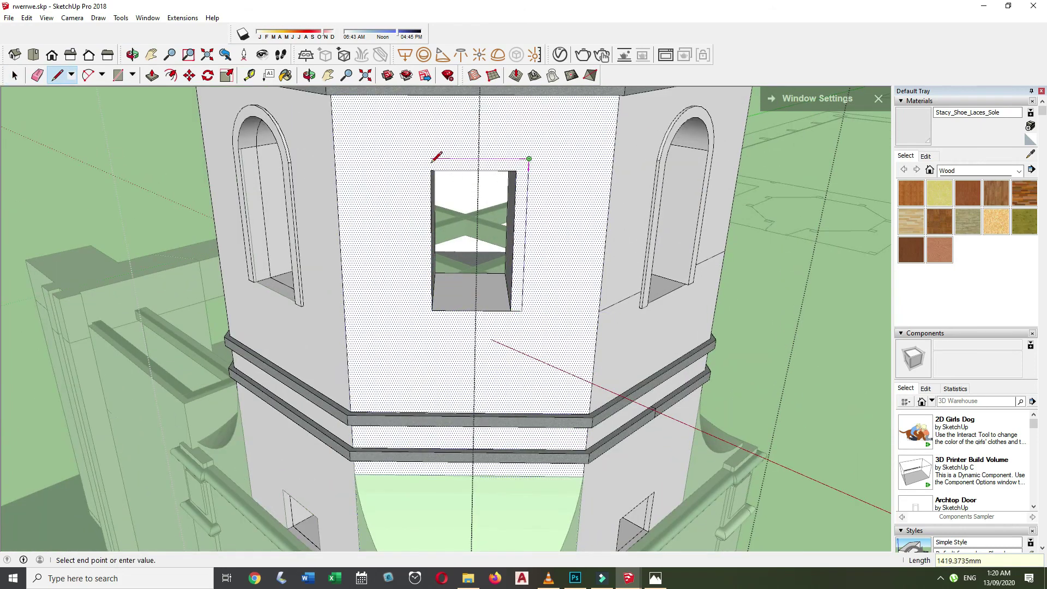
scroll(415, 158, "up", 2)
left_click(439, 384)
scroll(528, 338, "down", 3)
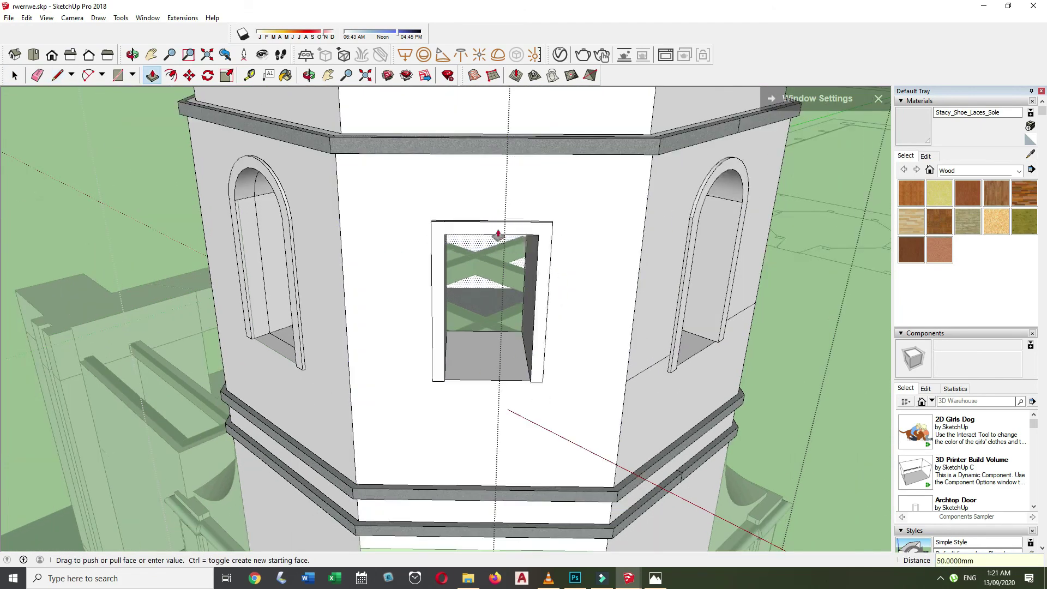
scroll(349, 234, "down", 5)
mouse_move(350, 235)
middle_mouse_down()
mouse_move(802, 328)
mouse_move(157, 409)
middle_mouse_up()
key("space")
scroll(503, 308, "up", 5)
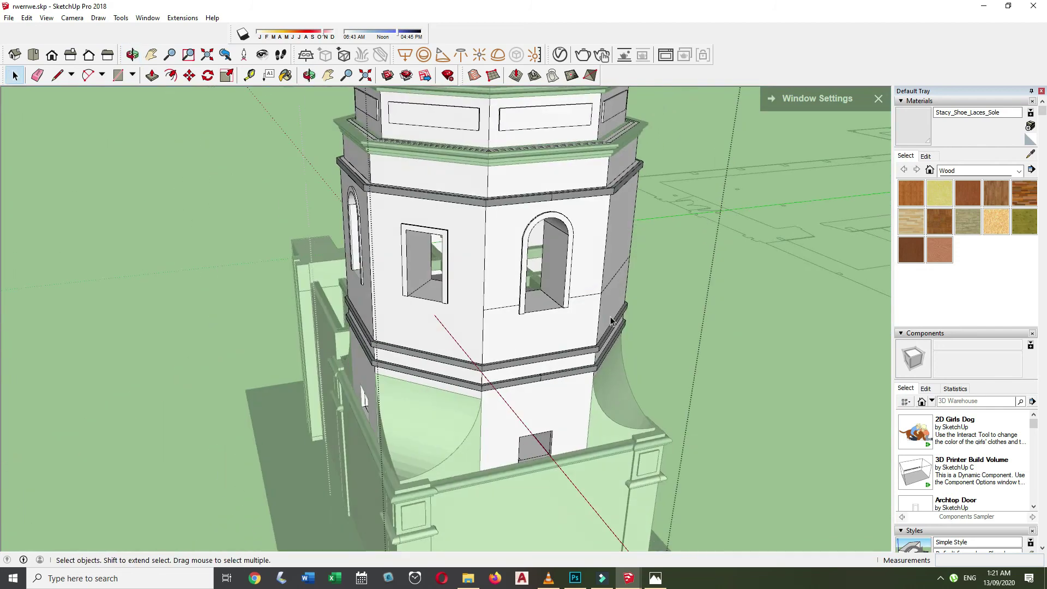
Fix the vertical edge of the next window frame on another tower face.
key("l")
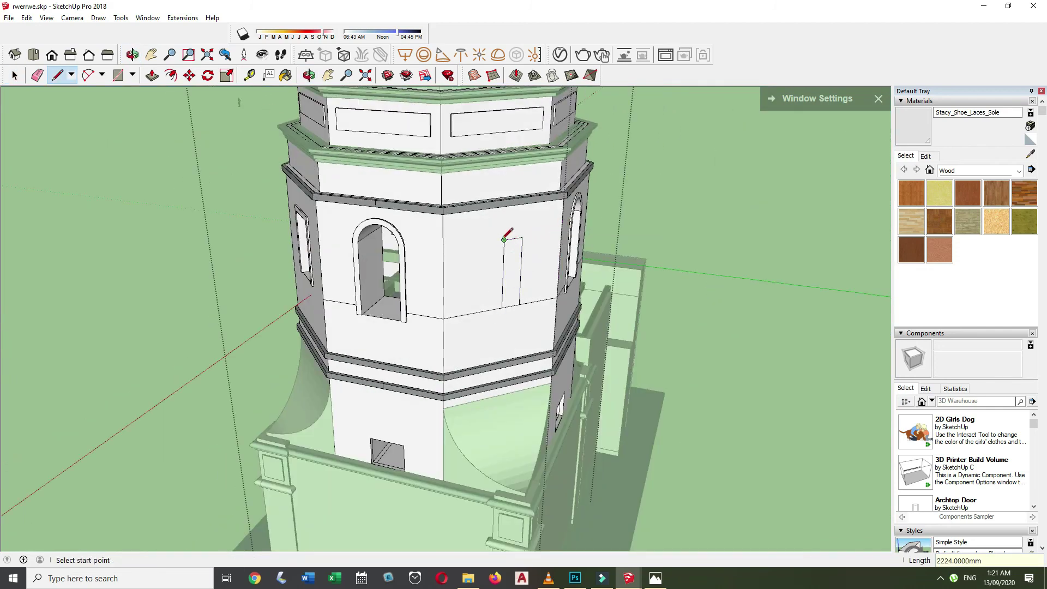
middle_click_drag(454, 280, 363, 222)
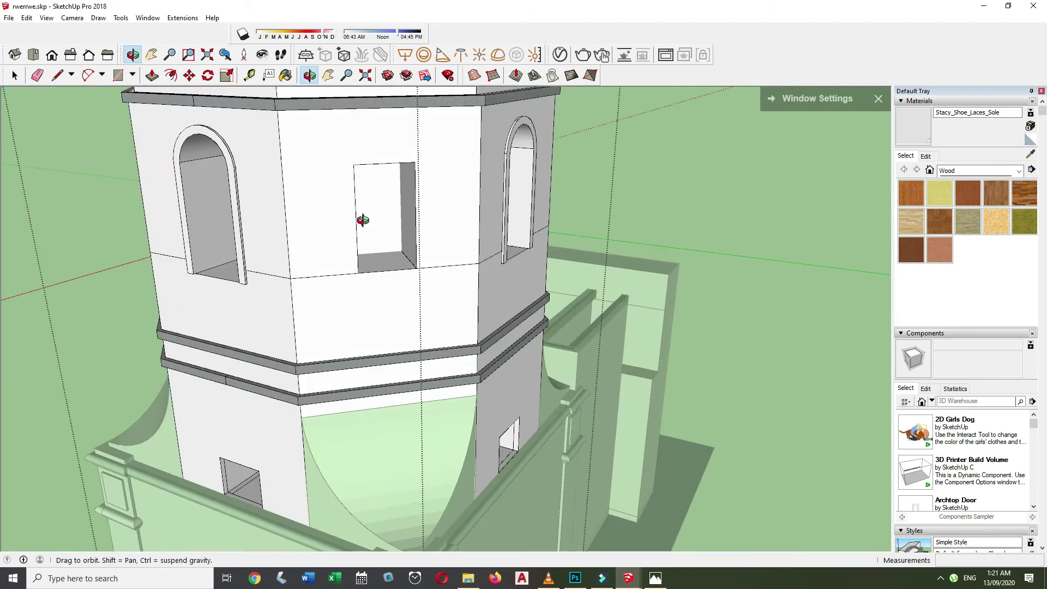
key("l")
scroll(361, 153, "up", 3)
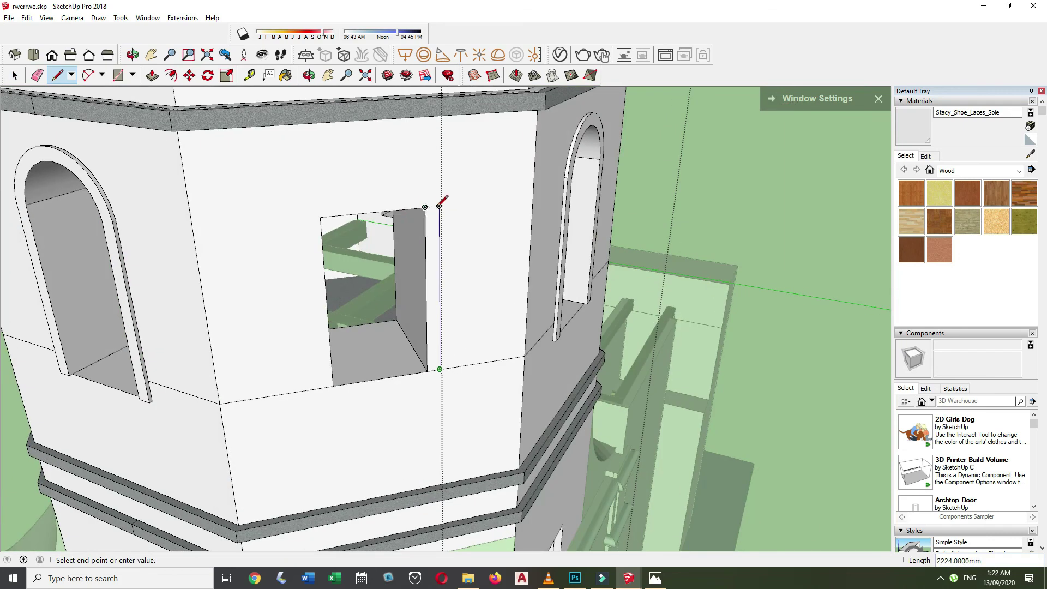
middle_click_drag(304, 205, 336, 401)
key("space")
middle_click_drag(467, 378, 339, 307)
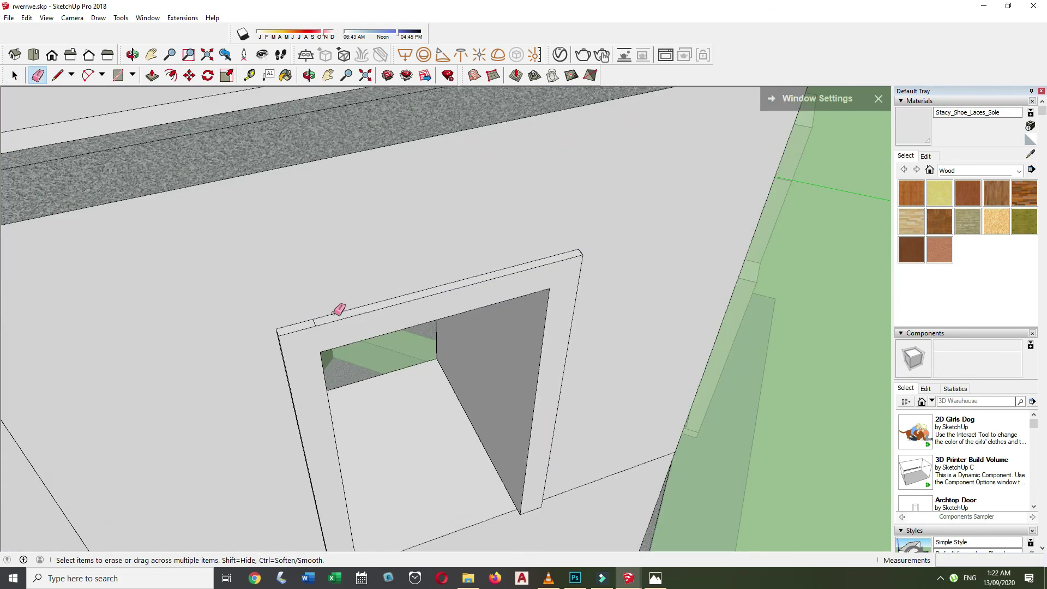
scroll(375, 304, "down", 3)
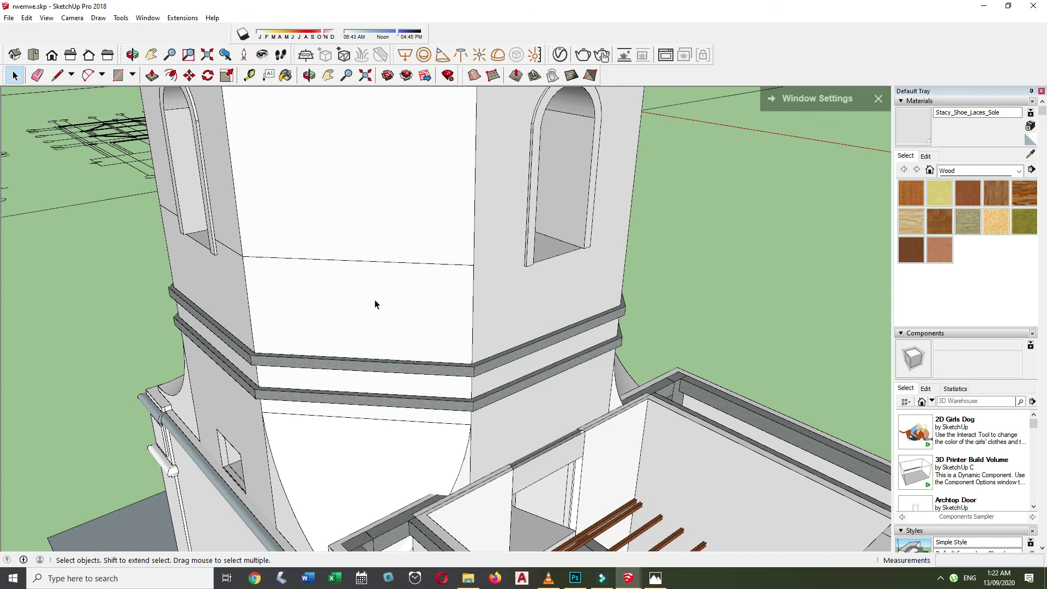
scroll(415, 244, "down", 2)
mouse_move(375, 304)
middle_mouse_down()
mouse_move(415, 244)
mouse_move(620, 234)
middle_mouse_up()
left_click(400, 201)
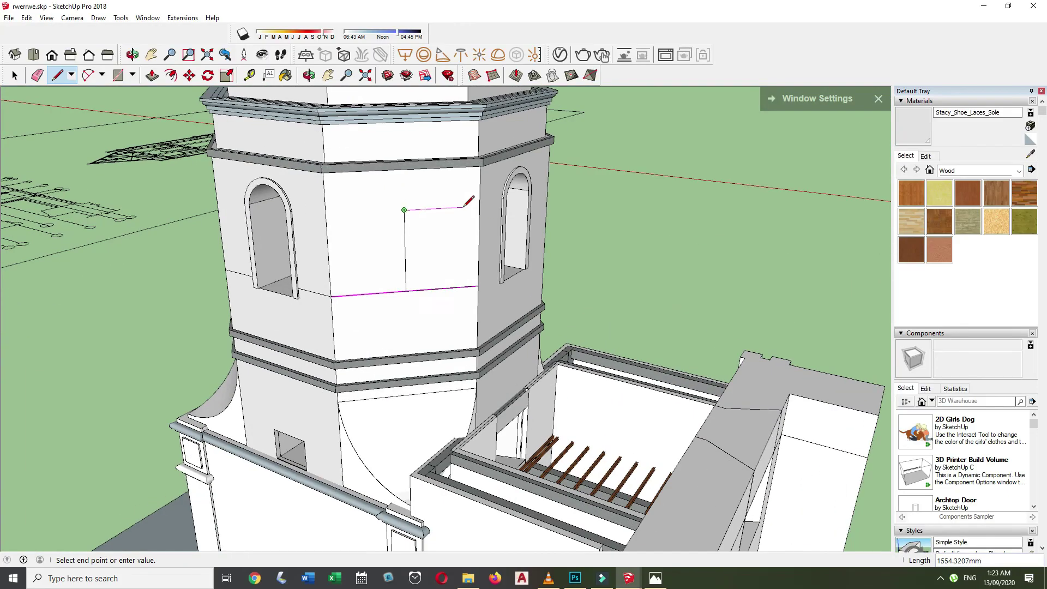
key("space")
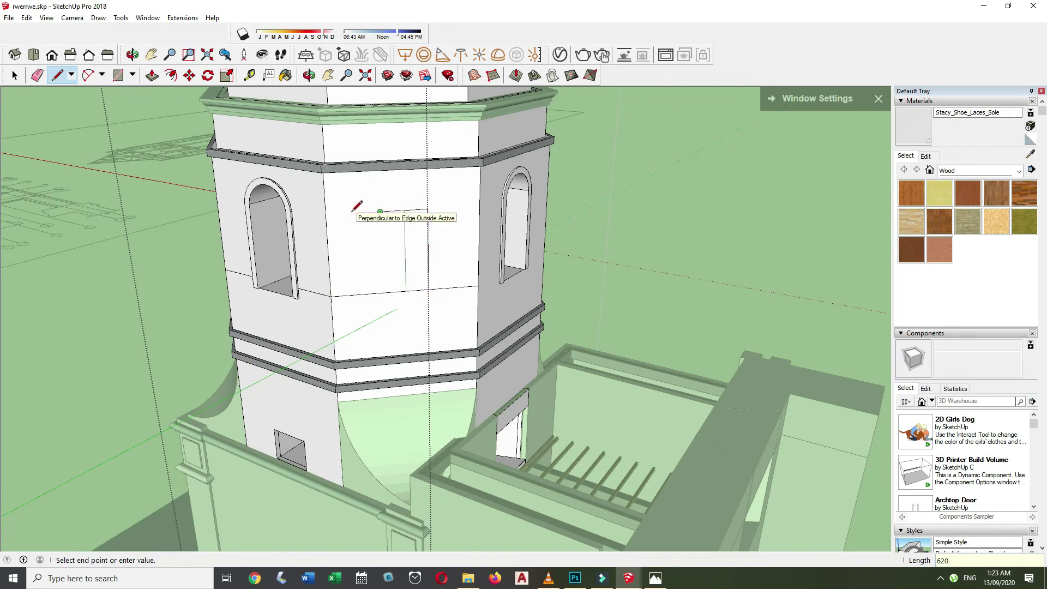
key("space")
Fix the frame's top edge at the window corner and review the whole site.
middle_click_drag(479, 287, 499, 182)
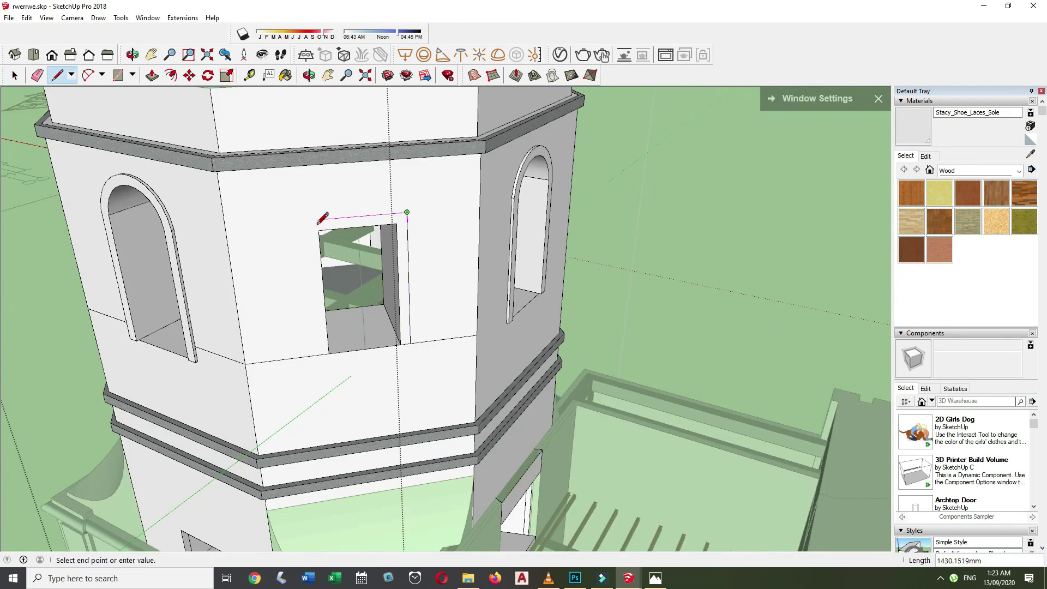
left_click(319, 223)
scroll(317, 218, "up", 2)
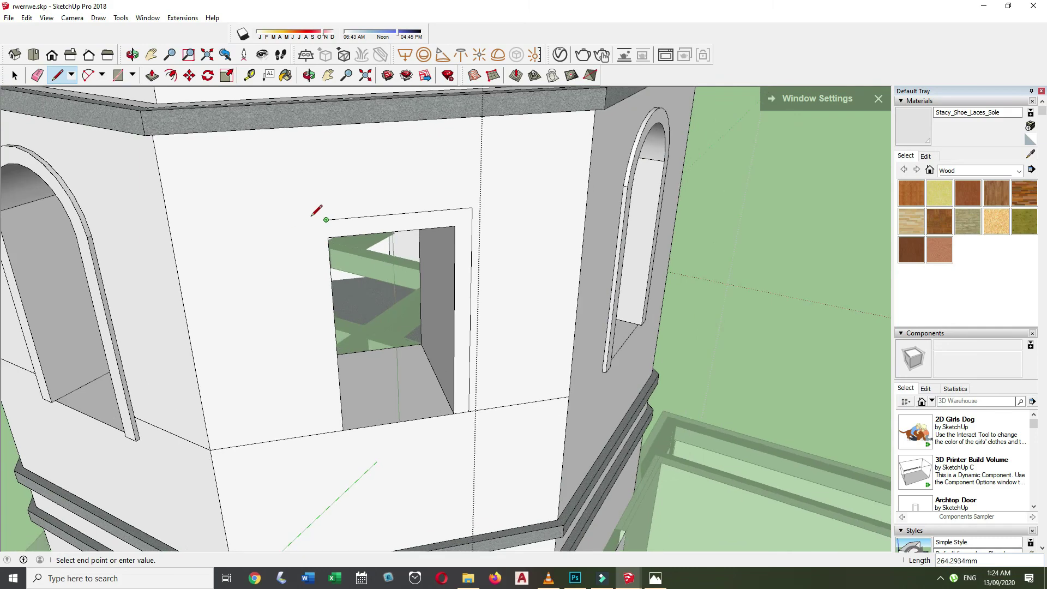
scroll(340, 380, "down", 3)
middle_click_drag(485, 286, 518, 327)
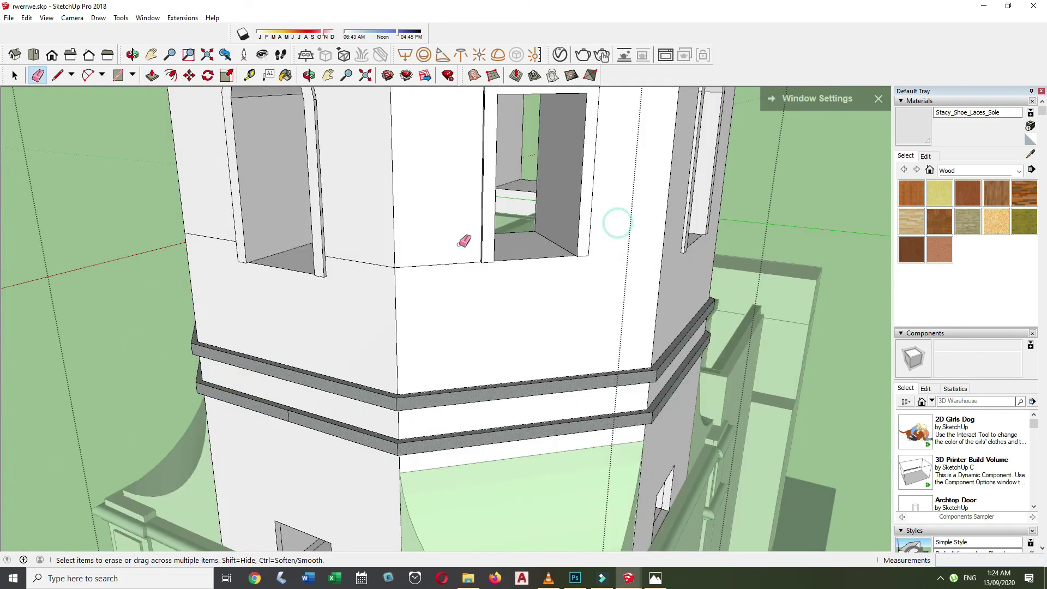
key("space")
scroll(519, 327, "down", 3)
middle_click_drag(562, 294, 498, 435)
scroll(498, 435, "down", 3)
scroll(798, 267, "up", 3)
scroll(798, 268, "up", 3)
Measure the annex front wall with the Tape Measure tool.
key("t")
scroll(796, 322, "down", 5)
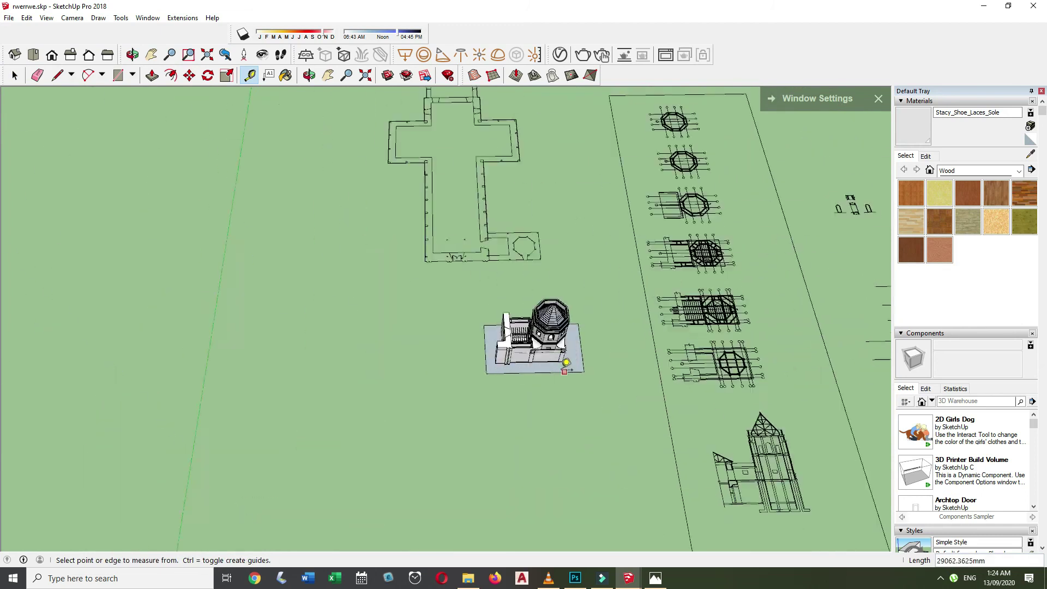
scroll(547, 381, "up", 5)
key("space")
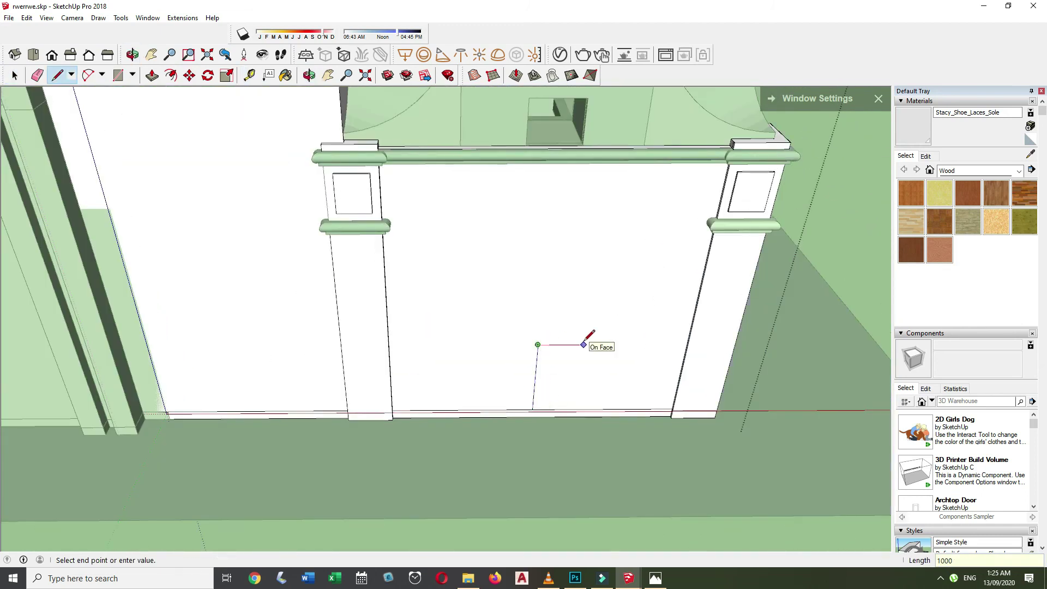
key("space")
scroll(483, 421, "down", 5)
scroll(476, 300, "down", 5)
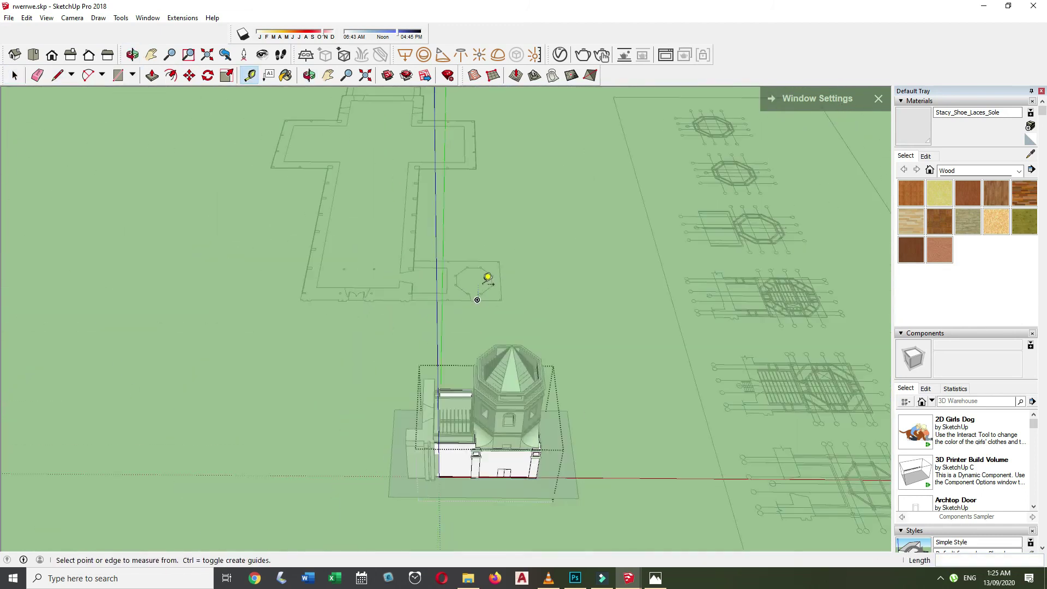
scroll(486, 276, "up", 5)
Prepare the opening at the annex wall base with the Eraser and Push/Pull tools.
key("e")
key("p")
scroll(468, 410, "up", 3)
scroll(456, 221, "up", 3)
key("space")
scroll(457, 220, "down", 5)
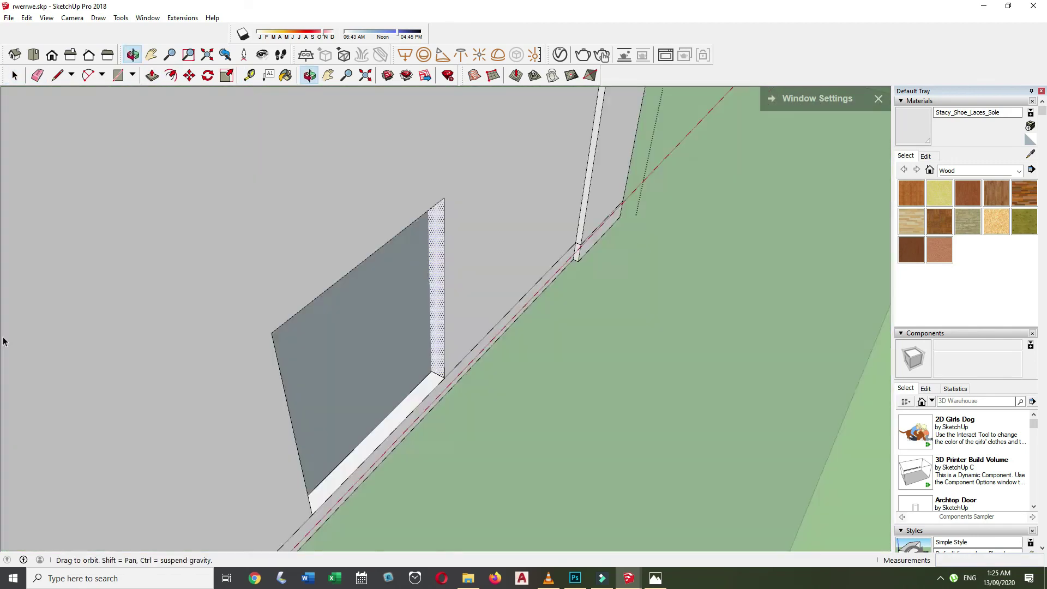
scroll(712, 291, "up", 5)
key("p")
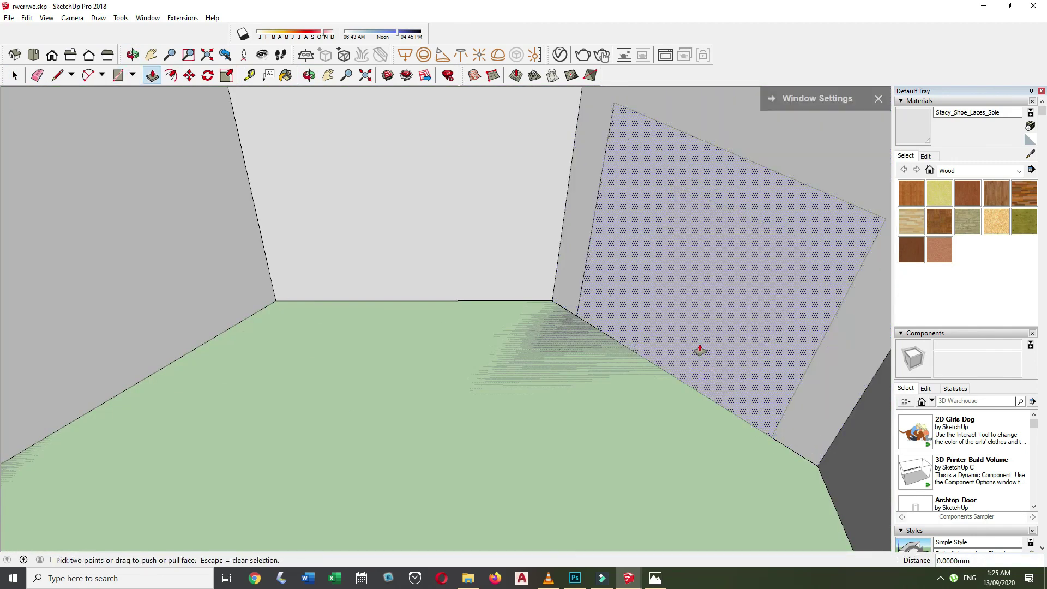
key("space")
scroll(341, 444, "down", 5)
scroll(342, 444, "up", 5)
Draw the opening's edge line at the wall base and select the recessed back face.
key("l")
left_click(321, 417)
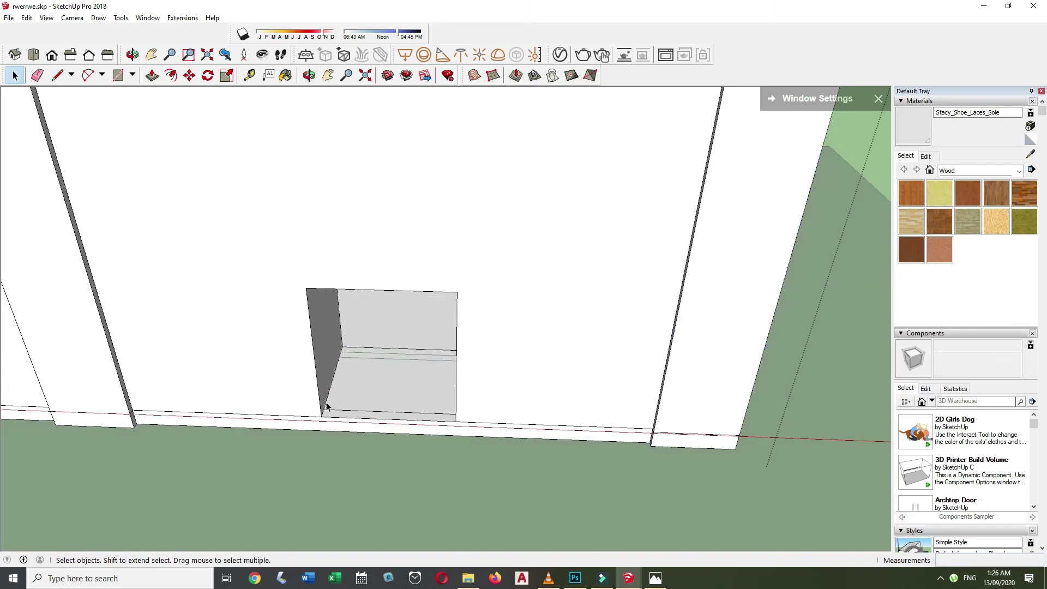
key("p")
key("space")
key("e")
key("space")
left_click(381, 315)
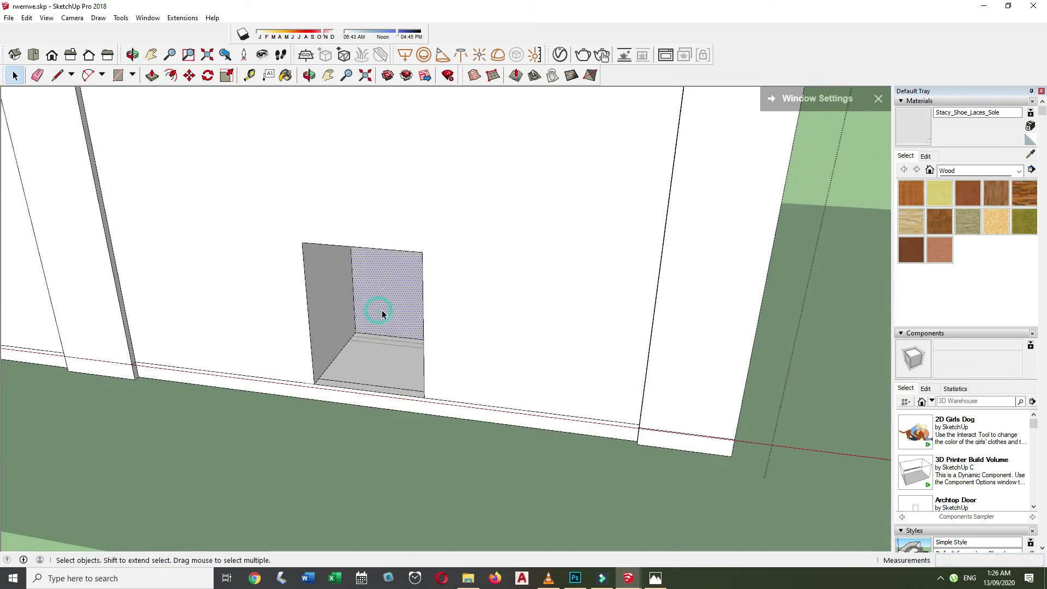
scroll(381, 314, "down", 5)
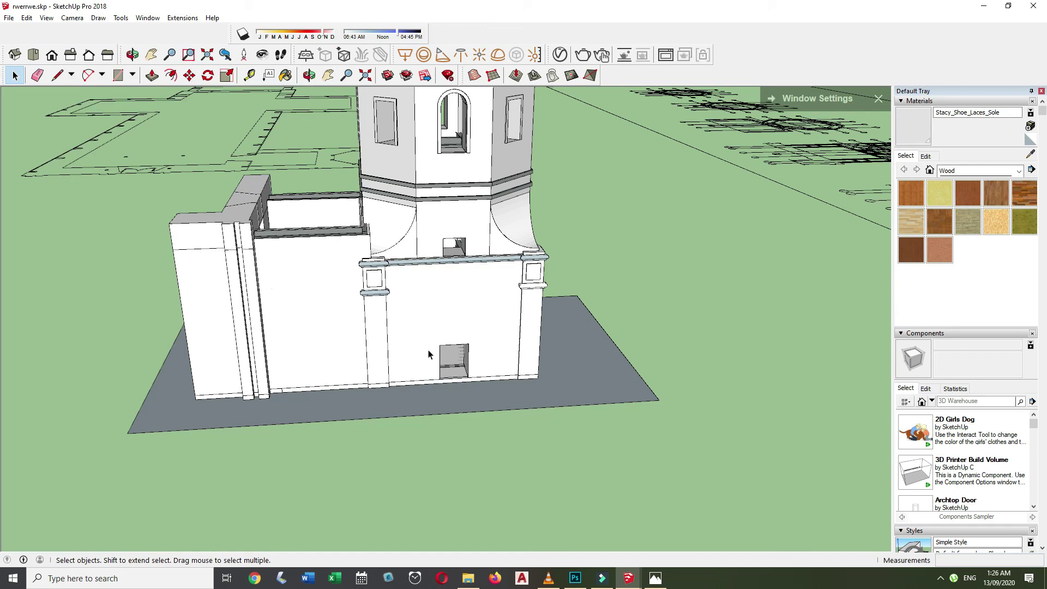
scroll(428, 354, "up", 3)
scroll(428, 354, "up", 3)
Orbit the view to look down on the top of the annex wall.
scroll(377, 425, "down", 5)
mouse_move(378, 425)
middle_mouse_down()
mouse_move(232, 339)
mouse_move(562, 430)
middle_mouse_up()
scroll(231, 339, "up", 3)
scroll(206, 402, "up", 3)
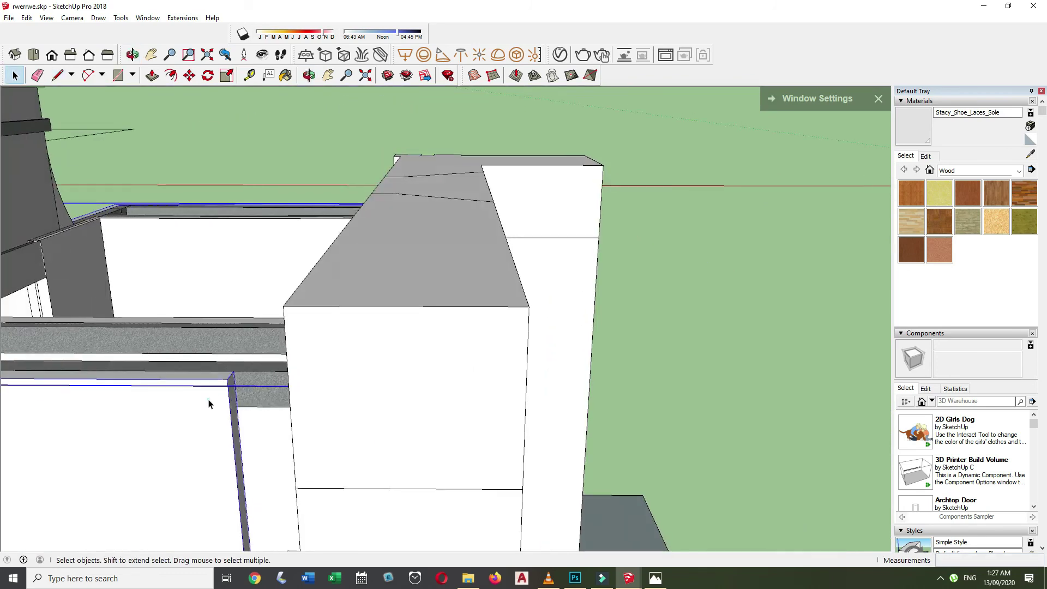
scroll(463, 470, "up", 3)
scroll(462, 470, "down", 5)
key("l")
scroll(390, 347, "up", 2)
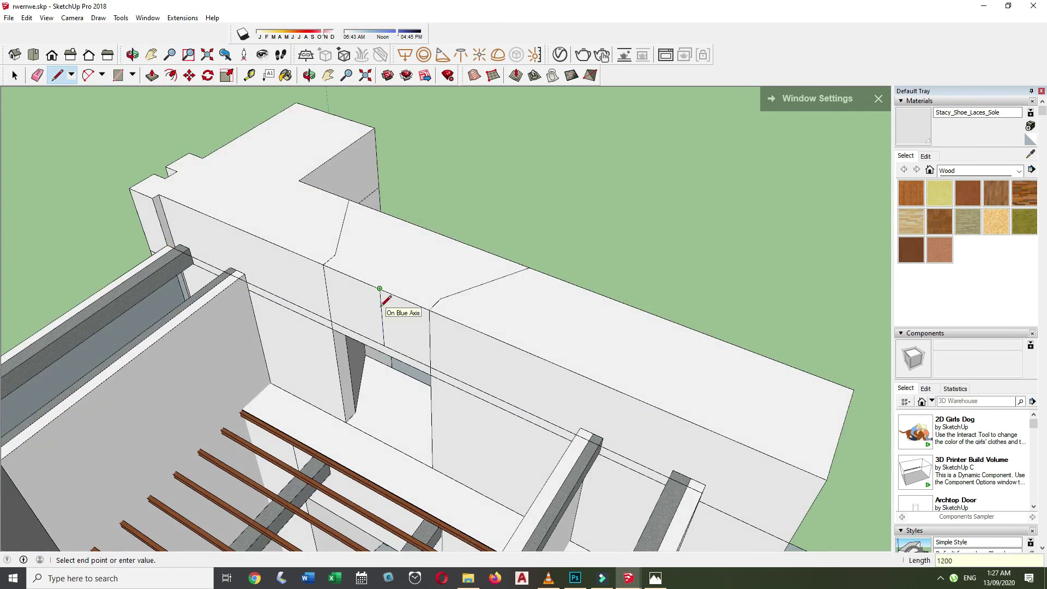
scroll(381, 304, "down", 2)
middle_click_drag(570, 438, 447, 292)
key("space")
scroll(447, 292, "up", 2)
key("p")
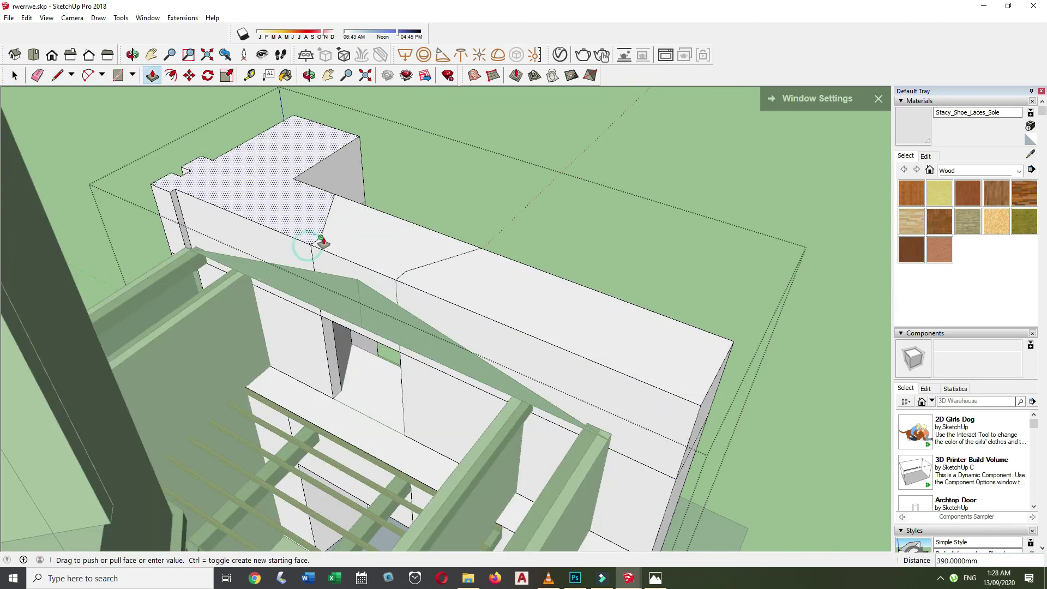
Draw a triangular face with a 10 length on the annex top, group it, and open the group.
key("l")
left_click(362, 328)
scroll(358, 266, "up", 1)
type("10")
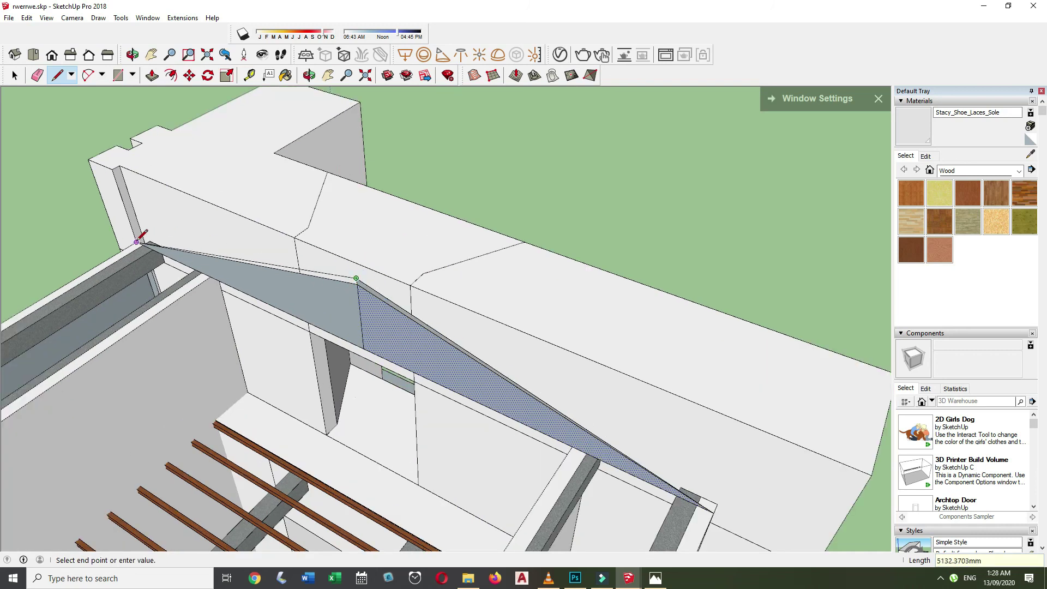
right_click(382, 229)
left_click(409, 134)
double_click(449, 364)
Inside the group, push/pull the triangular face up into a thick roof slab.
key("l")
left_click(584, 407)
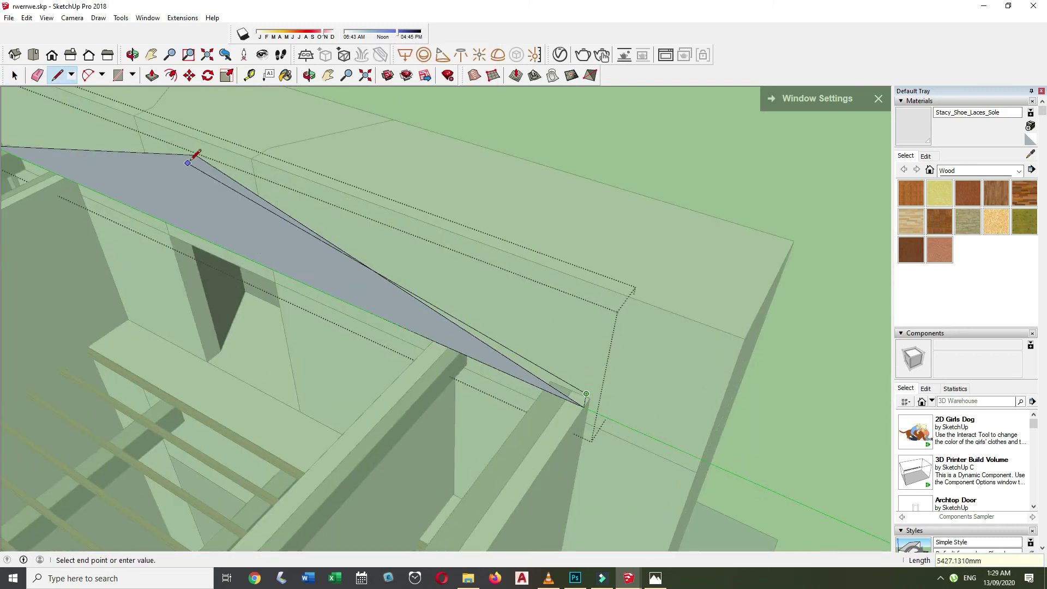
mouse_move(589, 404)
middle_mouse_down()
mouse_move(680, 191)
mouse_move(367, 330)
mouse_move(361, 375)
mouse_move(299, 316)
mouse_move(343, 324)
middle_mouse_up()
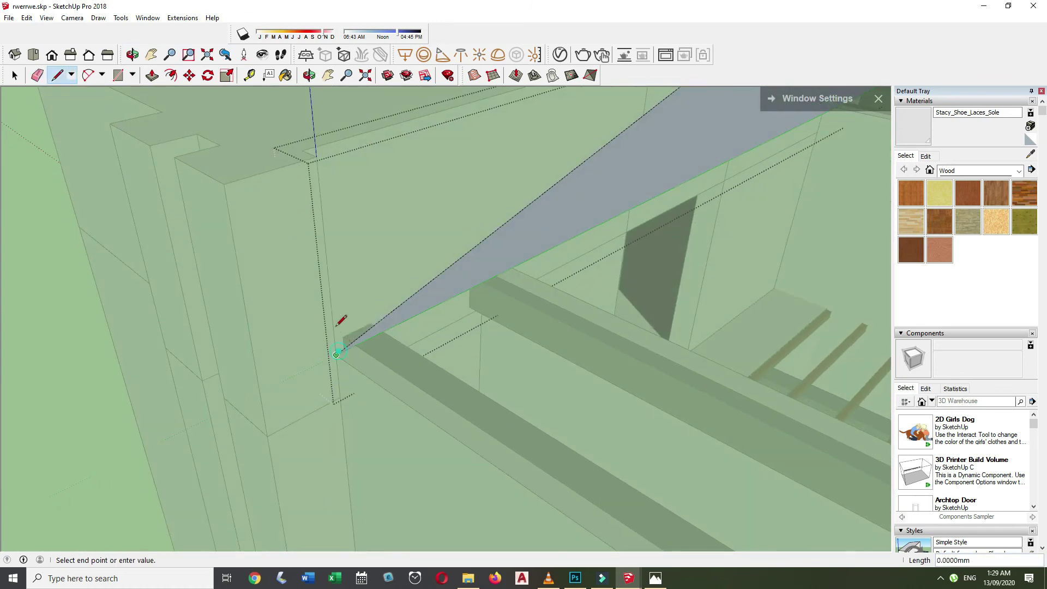
key("Escape")
scroll(306, 413, "up", 2)
mouse_move(355, 393)
middle_mouse_down()
mouse_move(362, 344)
mouse_move(430, 292)
mouse_move(733, 418)
mouse_move(572, 227)
mouse_move(655, 227)
mouse_move(479, 280)
mouse_move(447, 254)
mouse_move(524, 346)
mouse_move(528, 368)
mouse_move(391, 245)
mouse_move(419, 287)
middle_mouse_up()
key("p")
key("space")
Reverse the slab's faces and orbit out to the annex front wall.
right_click(469, 273)
mouse_move(491, 105)
middle_mouse_down()
mouse_move(415, 382)
mouse_move(363, 440)
middle_mouse_up()
scroll(362, 439, "up", 3)
scroll(384, 425, "up", 2)
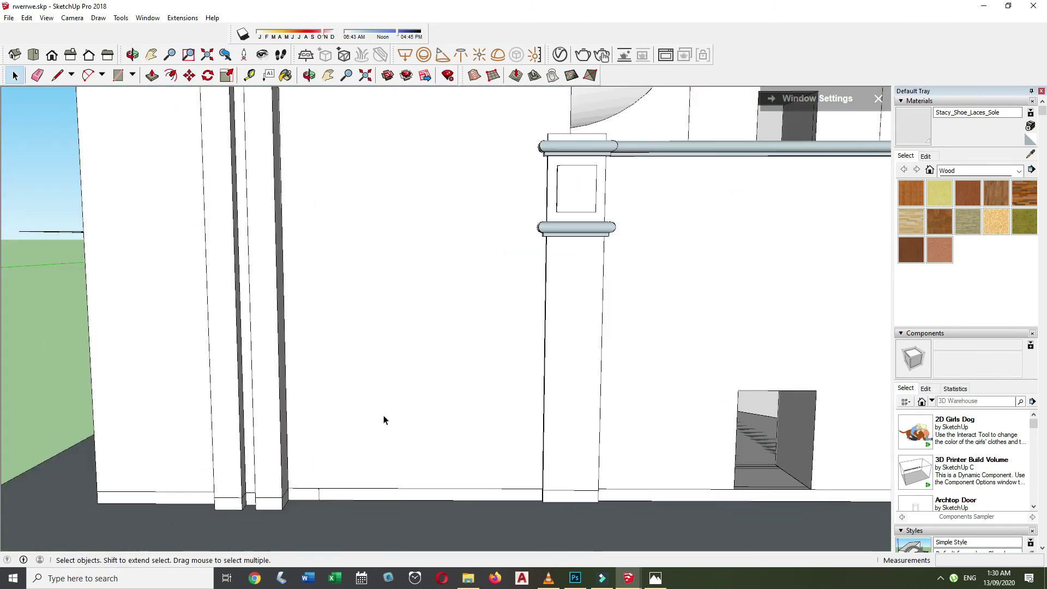
scroll(384, 431, "down", 5)
scroll(384, 437, "down", 3)
middle_click_drag(543, 363, 491, 305)
Draw a 7-unit vertical line on the annex front wall to outline the window opening.
key("space")
scroll(491, 328, "down", 3)
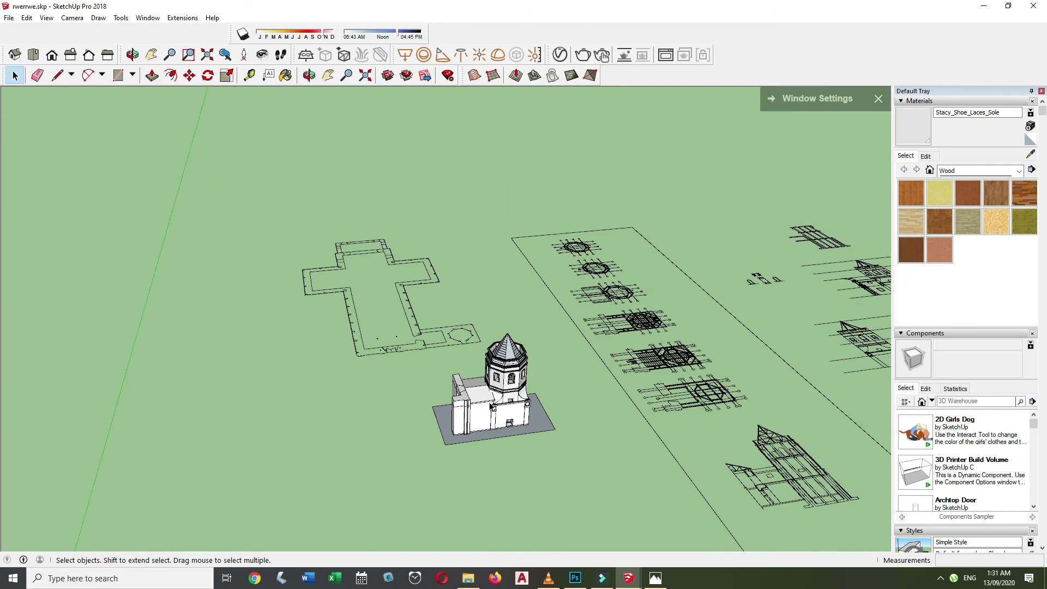
scroll(490, 382, "up", 5)
key("l")
left_click(460, 450)
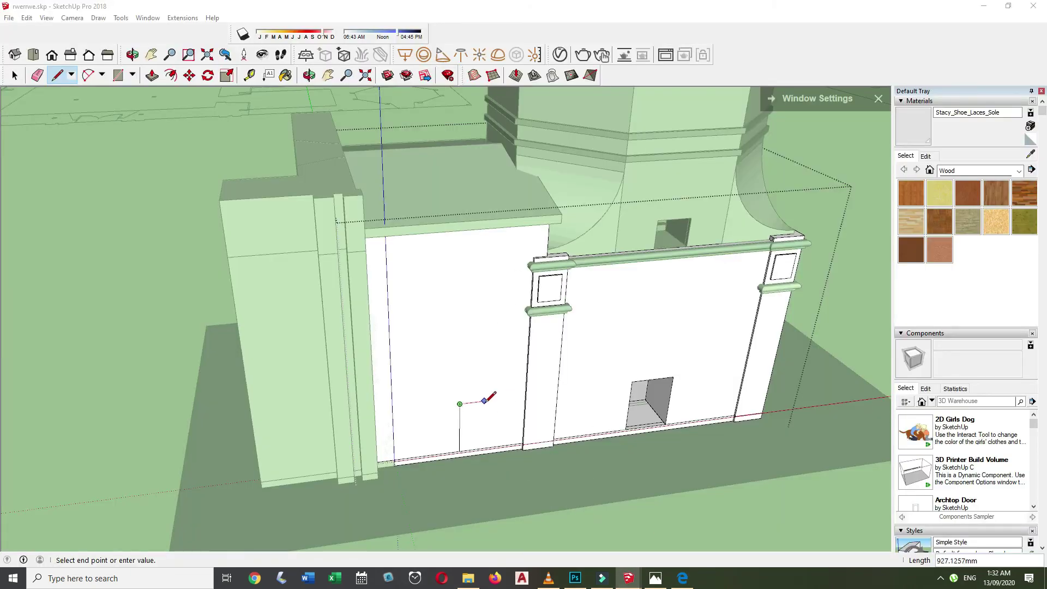
middle_click_drag(488, 397, 491, 401)
type("7")
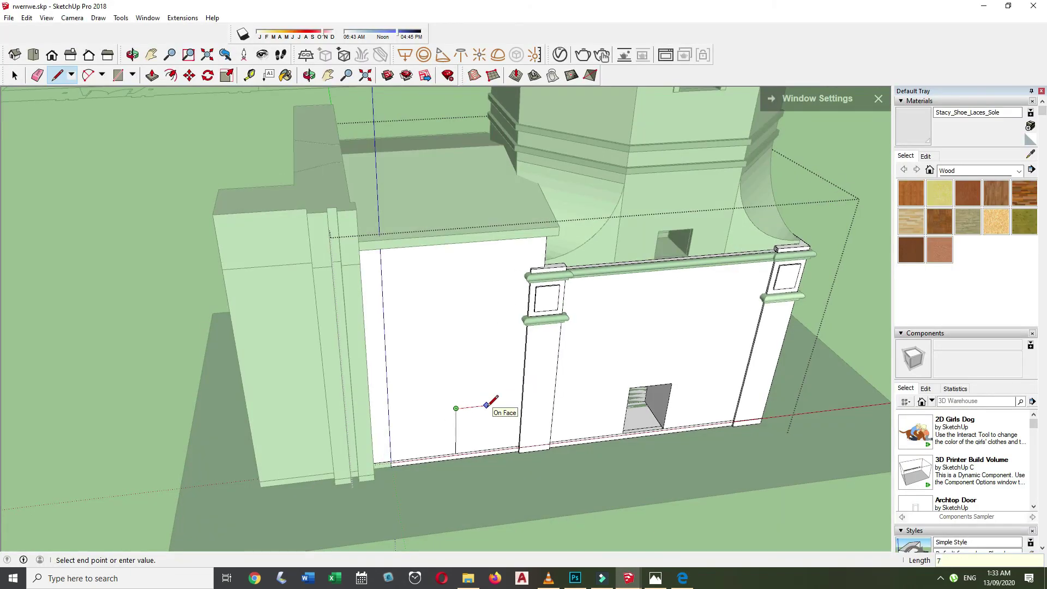
left_click(475, 365)
scroll(469, 382, "down", 2)
scroll(436, 371, "up", 4)
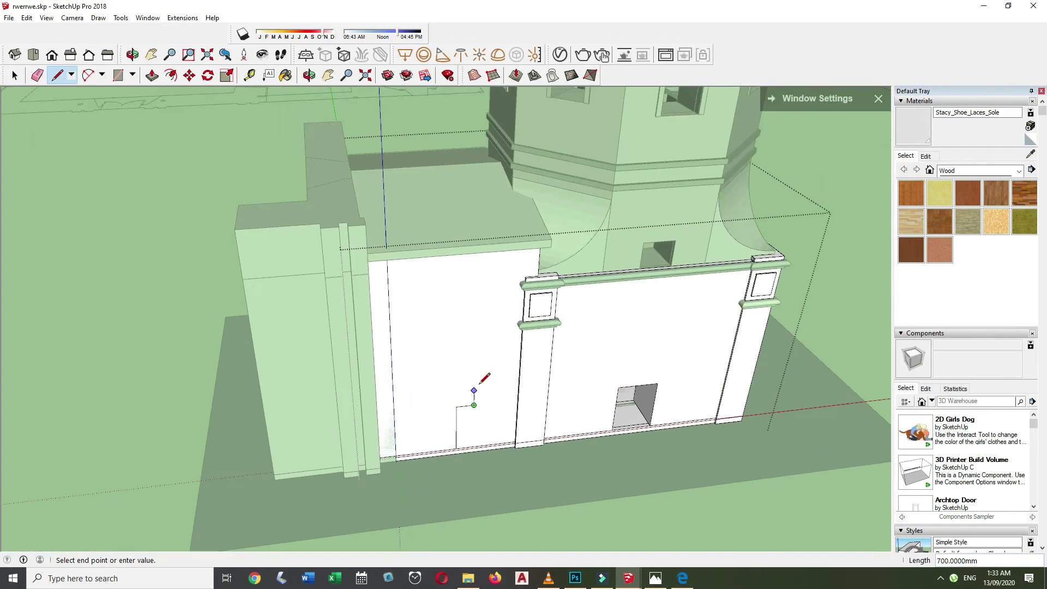
Push the small window face right through the lower wall.
middle_click_drag(450, 431, 718, 355)
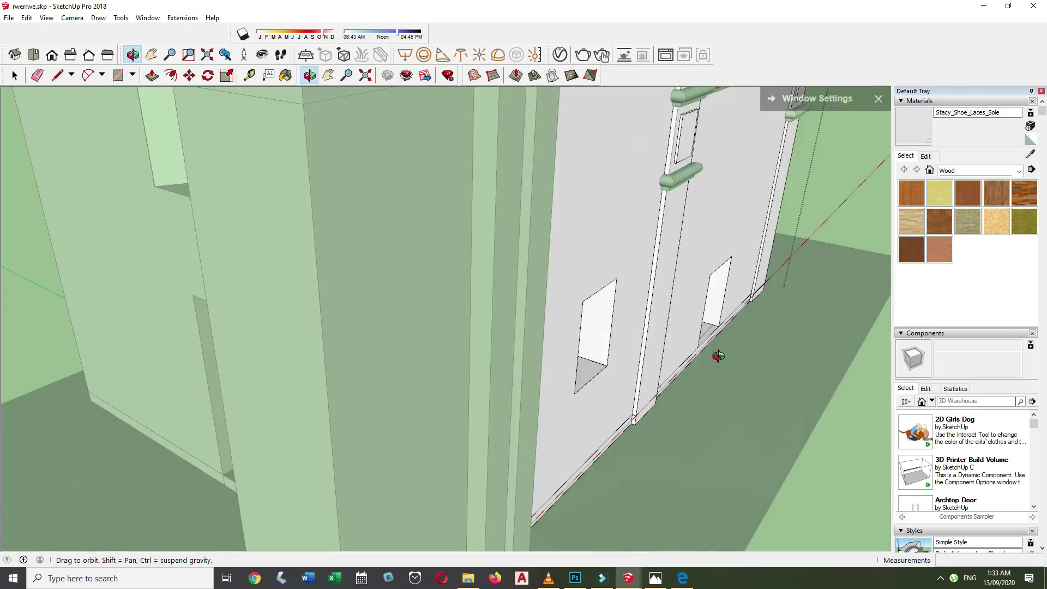
scroll(505, 353, "up", 5)
key("space")
key("r")
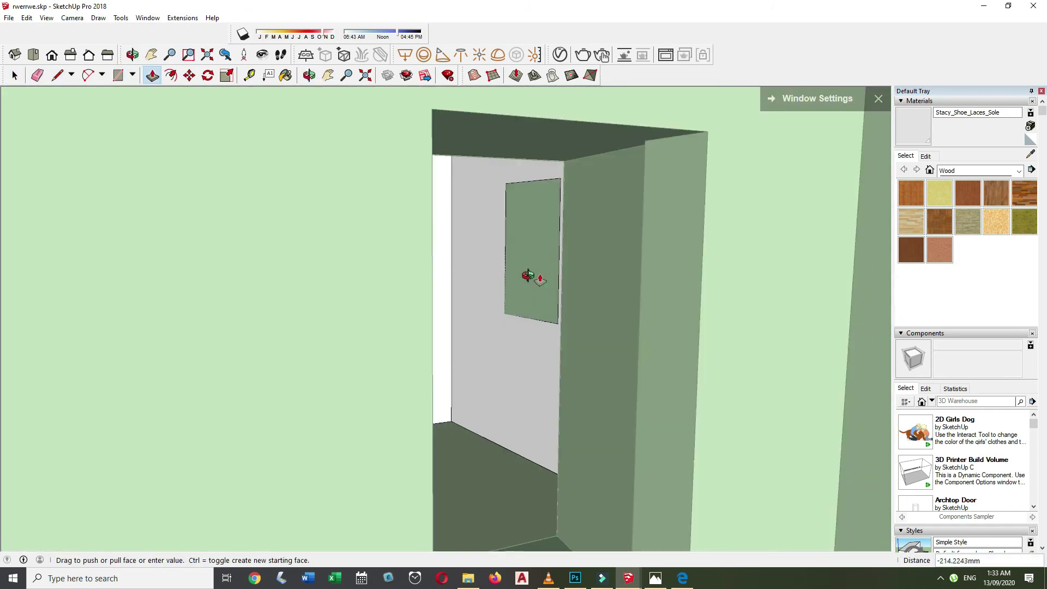
left_click(528, 275)
scroll(528, 275, "down", 5)
key("space")
Check the A2.pdf door detail drawing in Edge, then return to the model.
middle_click_drag(274, 269, 166, 374)
scroll(72, 502, "up", 2)
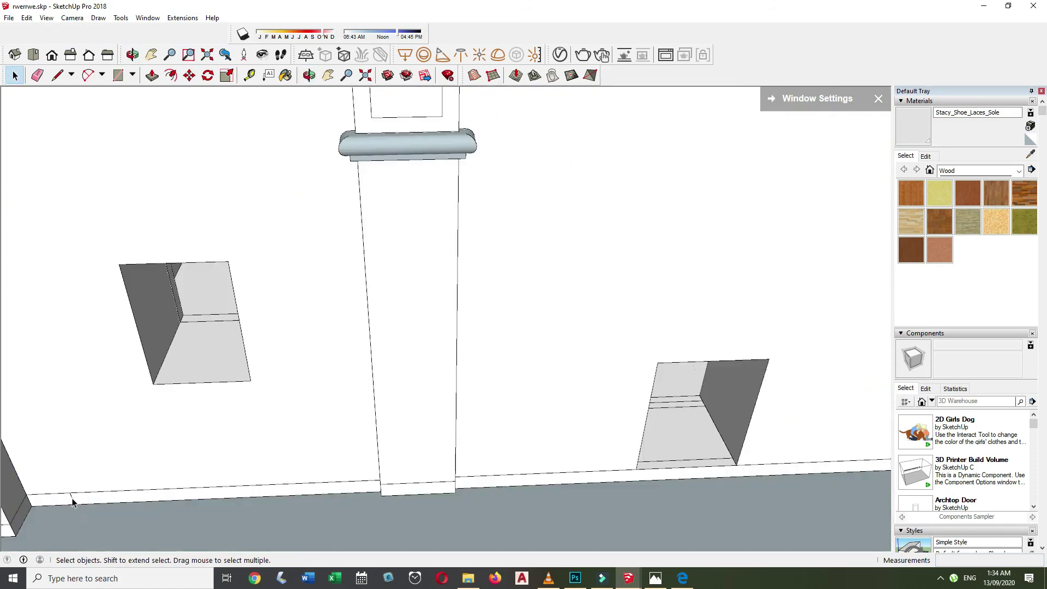
scroll(72, 501, "down", 3)
left_click(681, 579)
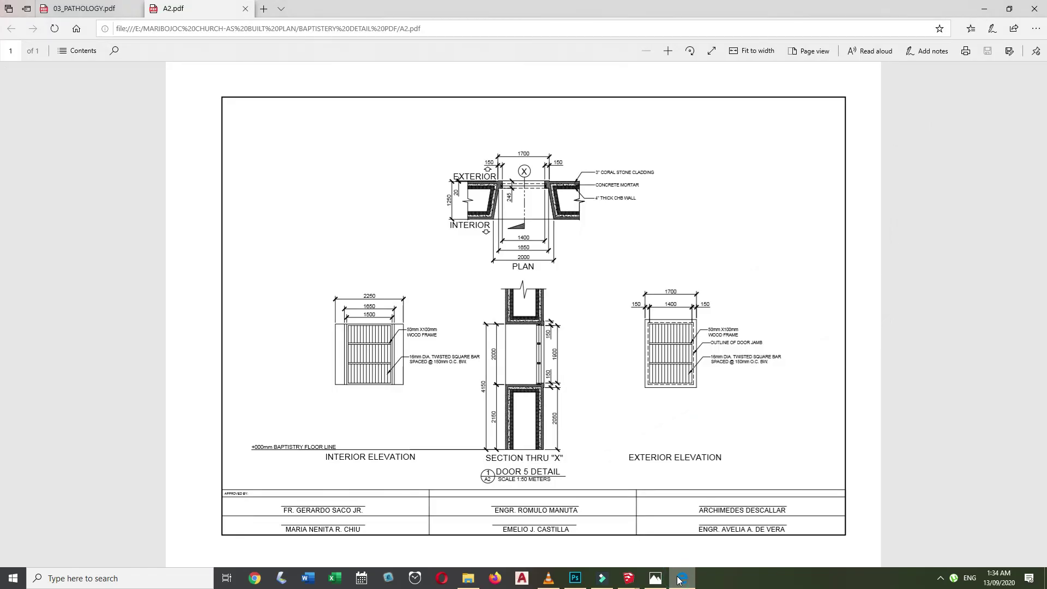
left_click(681, 578)
Draw a 2-unit line from the opening's bottom corner to outline the sill.
key("Return")
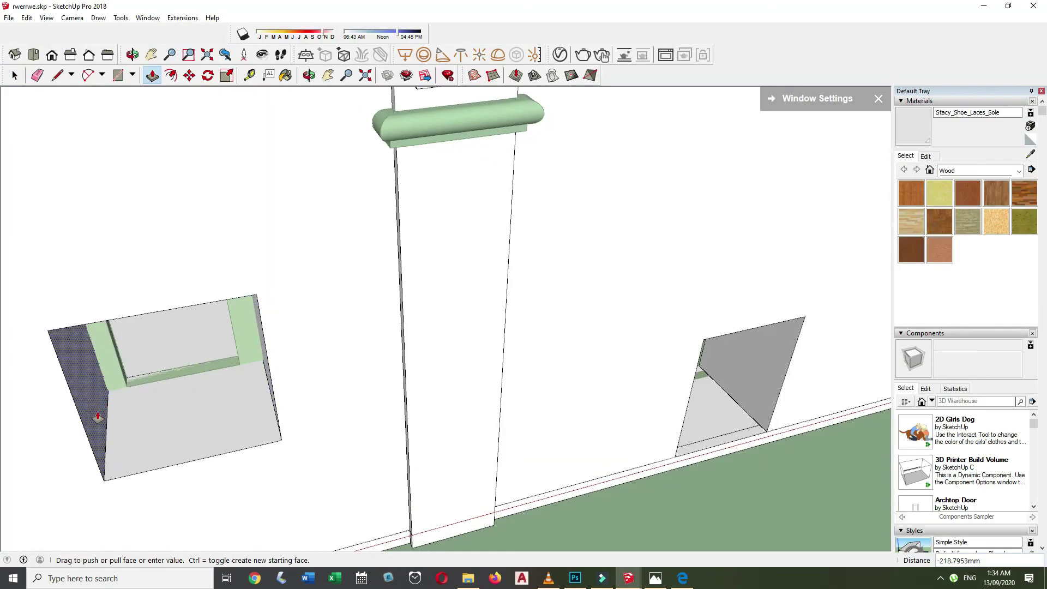
scroll(82, 339, "up", 3)
key("space")
key("p")
key("l")
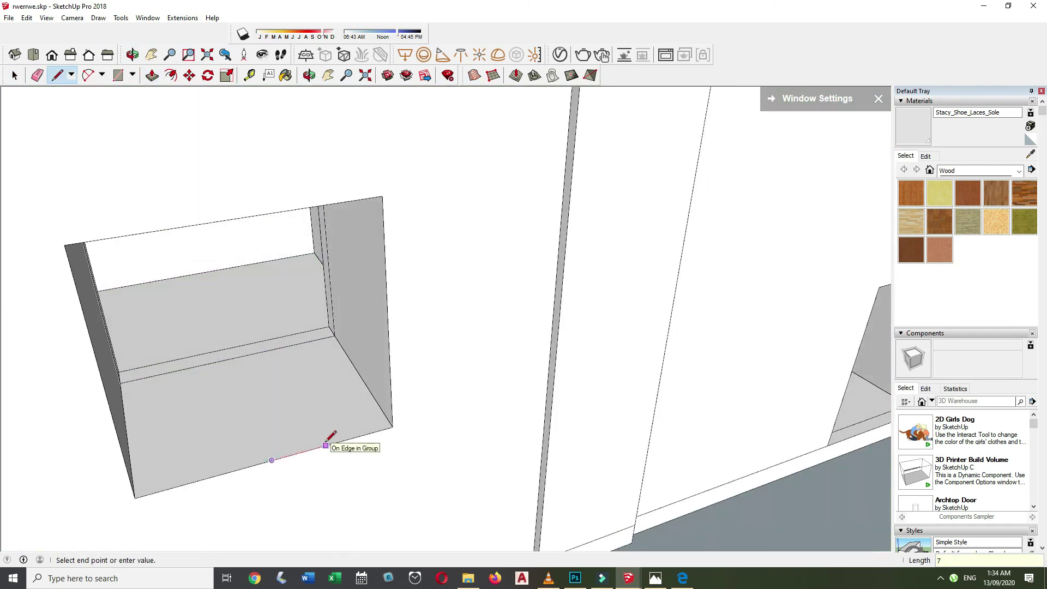
mouse_move(228, 465)
middle_mouse_down()
mouse_move(367, 449)
mouse_move(218, 461)
middle_mouse_up()
key("space")
left_click(301, 442)
key("l")
left_click(330, 333)
type("2")
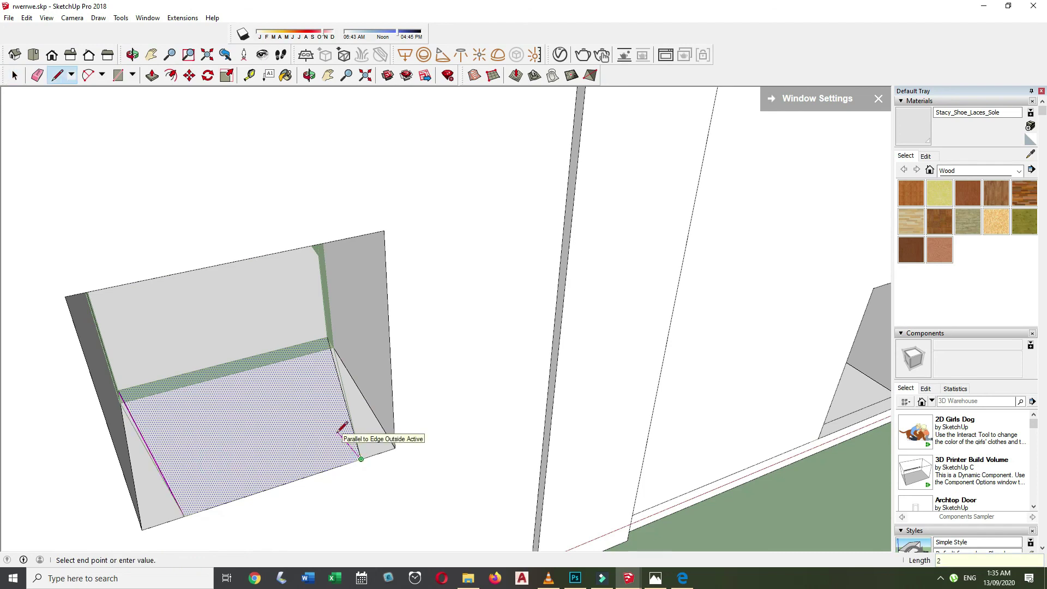
scroll(164, 464, "up", 2)
Push/Pull the sill face 2000mm.
key("e")
key("p")
left_click(142, 273)
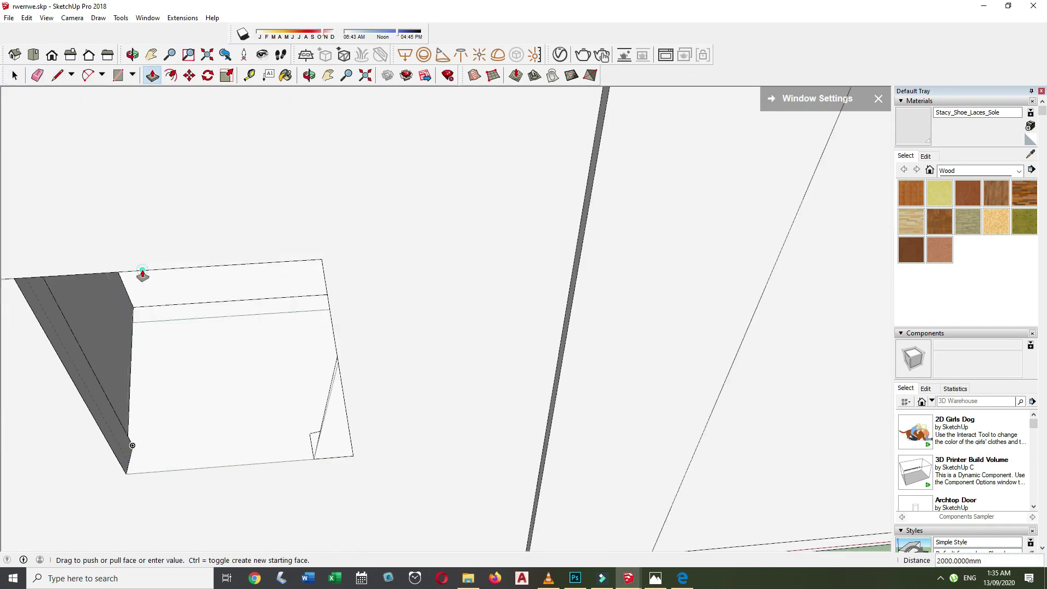
type("2000")
key("Return")
Start a frame line at the window's top-right corner.
middle_click_drag(445, 464, 347, 425)
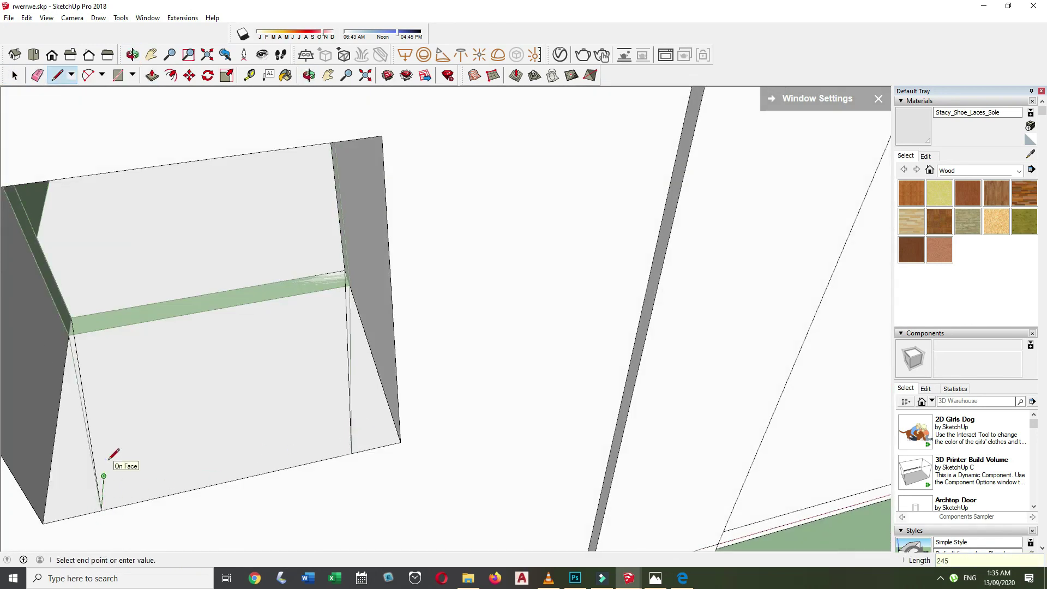
key("e")
scroll(115, 469, "down", 2)
key("p")
mouse_move(117, 480)
middle_mouse_down()
mouse_move(360, 444)
mouse_move(374, 211)
mouse_move(296, 328)
middle_mouse_up()
key("p")
key("space")
scroll(381, 304, "up", 3)
scroll(412, 324, "up", 2)
key("l")
left_click(392, 253)
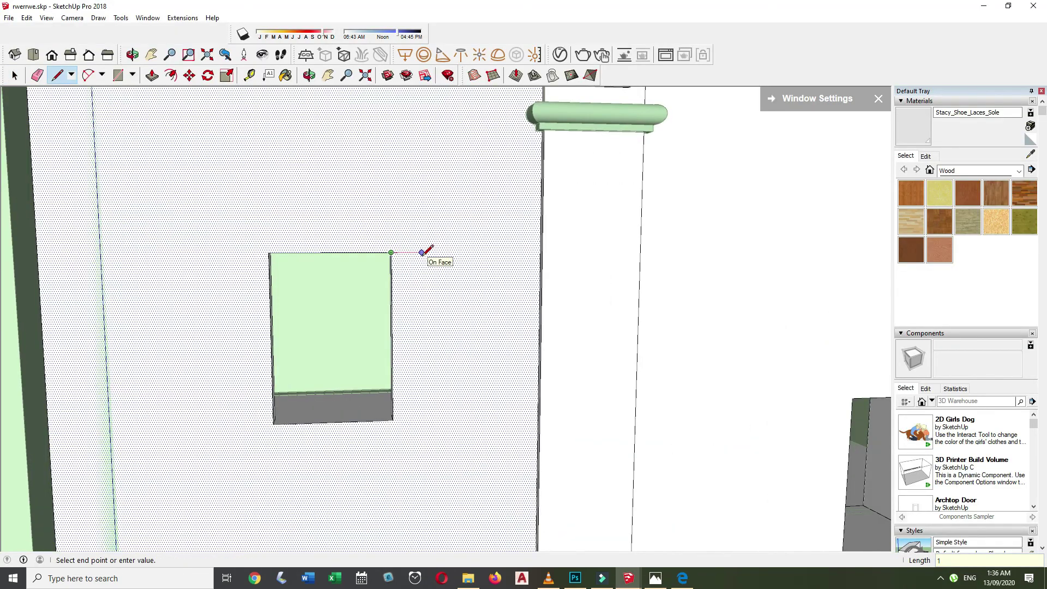
Copy the window outline higher up the annex wall with Move+Ctrl.
scroll(404, 417, "up", 2)
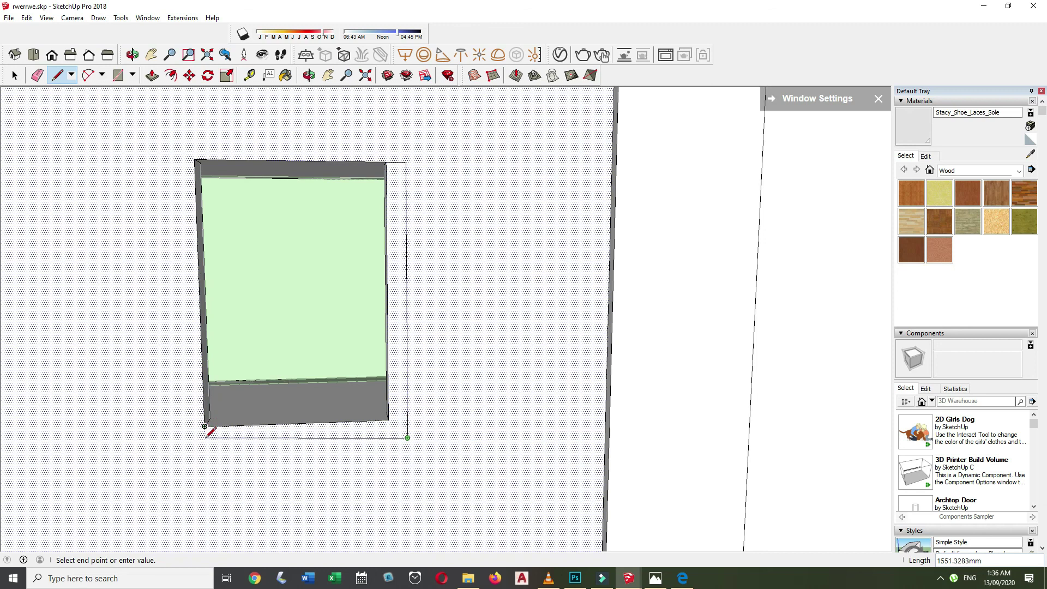
scroll(434, 191, "down", 5)
mouse_move(556, 334)
middle_mouse_down()
mouse_move(557, 410)
mouse_move(492, 403)
middle_mouse_up()
scroll(557, 411, "down", 5)
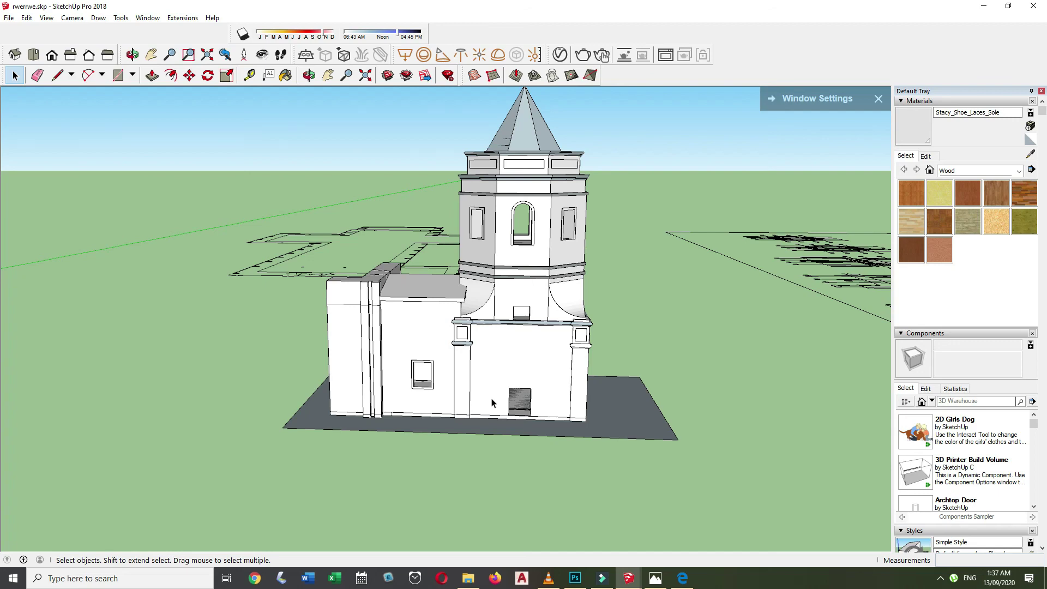
middle_click_drag(492, 403, 493, 374)
scroll(493, 374, "up", 3)
scroll(351, 316, "up", 4)
key("l")
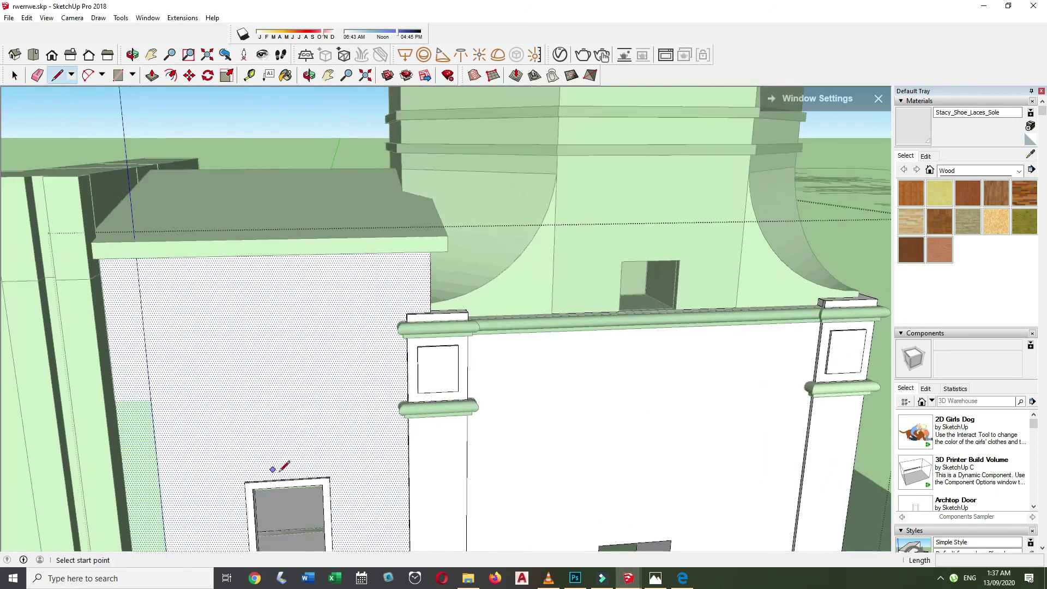
middle_click_drag(279, 468, 671, 210)
key("m")
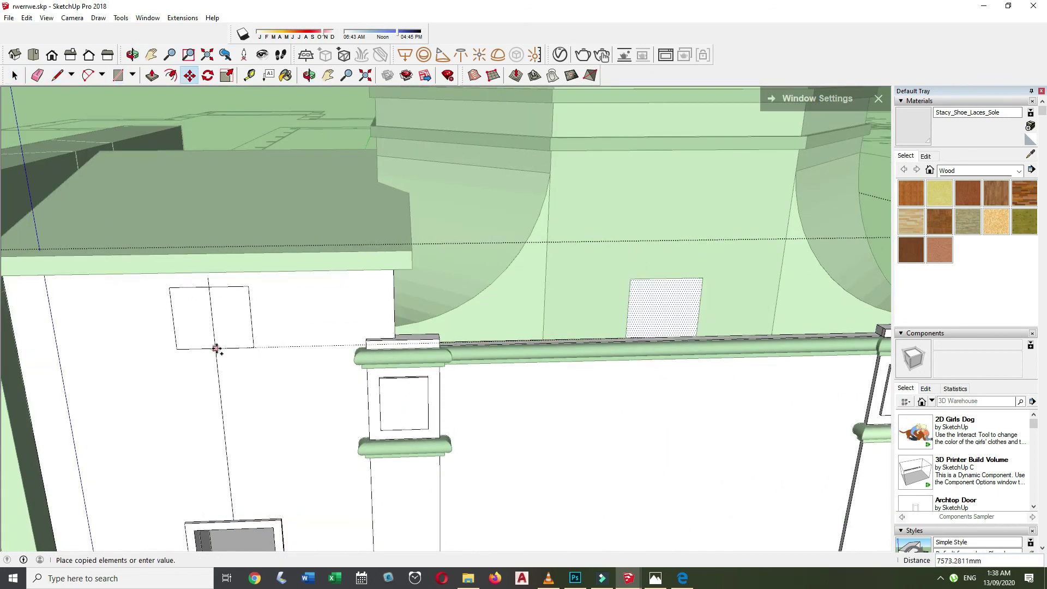
middle_click_drag(216, 349, 712, 339)
left_click(297, 405)
Orbit around the tower to check the copied window on the upper wall.
key("space")
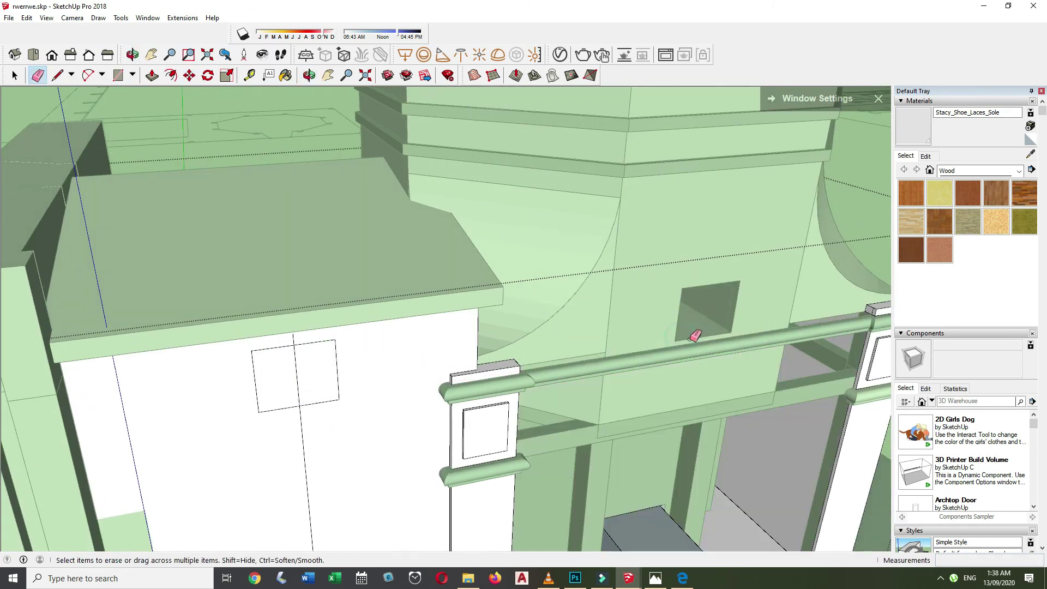
middle_click_drag(297, 405, 348, 308)
key("space")
scroll(347, 338, "up", 10)
scroll(327, 275, "down", 8)
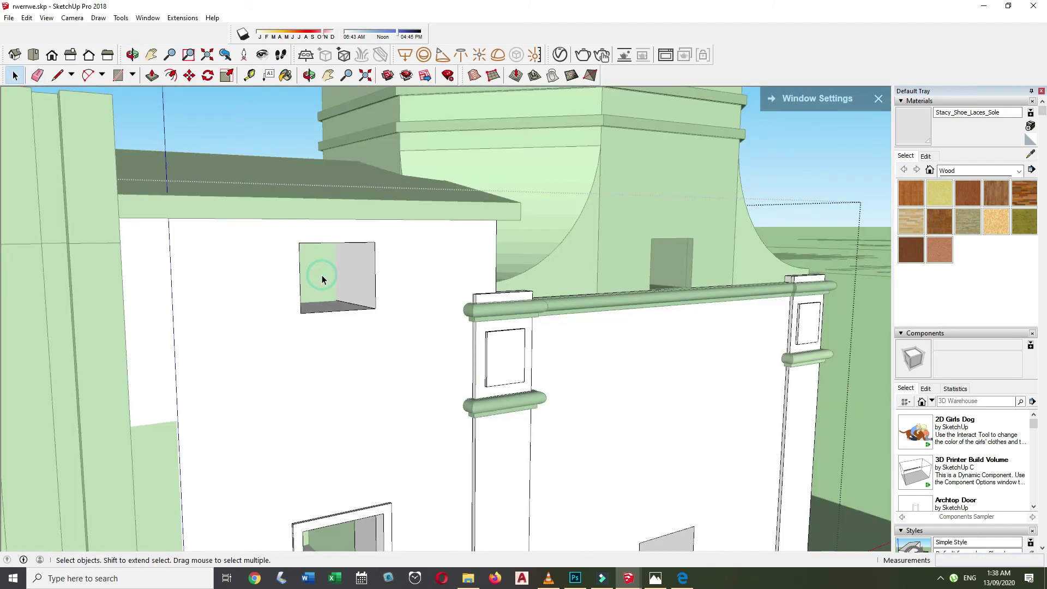
scroll(603, 265, "up", 8)
key("space")
scroll(622, 264, "down", 10)
middle_click_drag(170, 367, 632, 349)
scroll(632, 349, "up", 8)
middle_click_drag(510, 335, 348, 393)
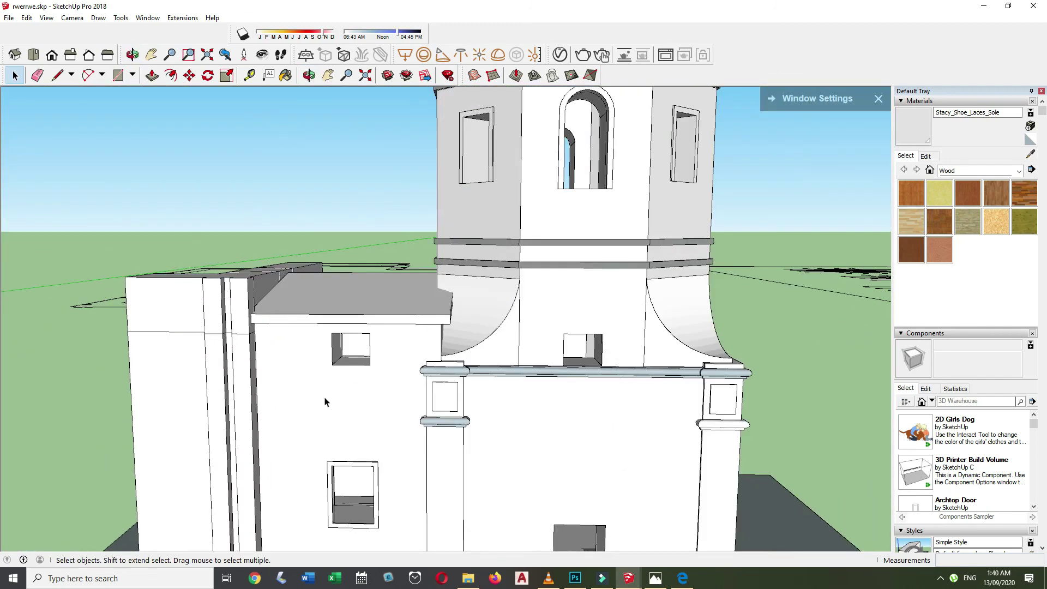
Open the wall group and start a vertical line at the top of the opposite annex wall.
double_click(324, 402)
scroll(324, 402, "down", 5)
middle_click_drag(420, 486, 617, 470)
scroll(617, 470, "up", 5)
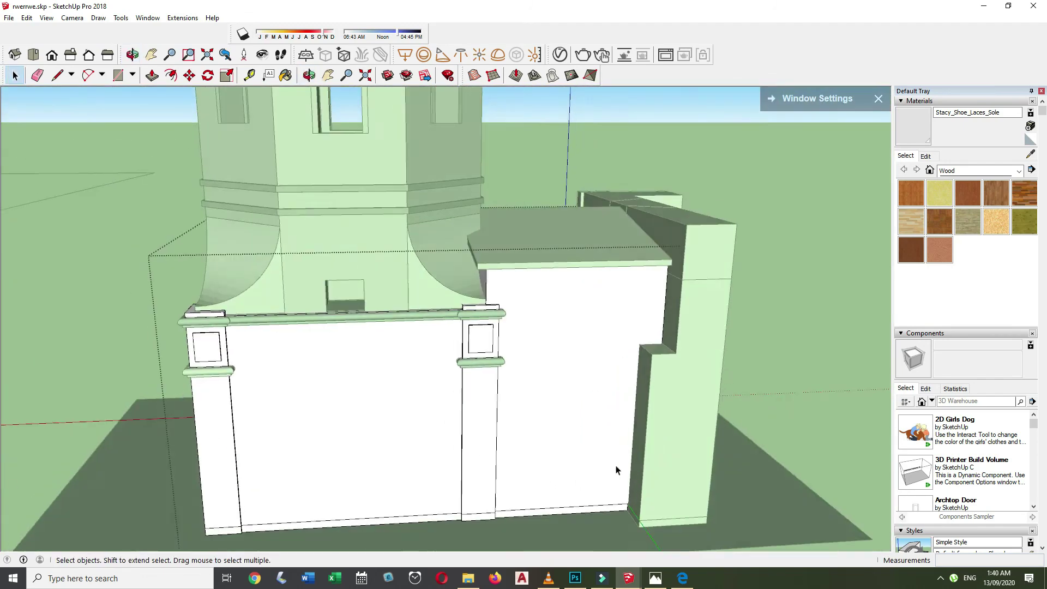
scroll(616, 471, "up", 2)
key("l")
left_click(576, 217)
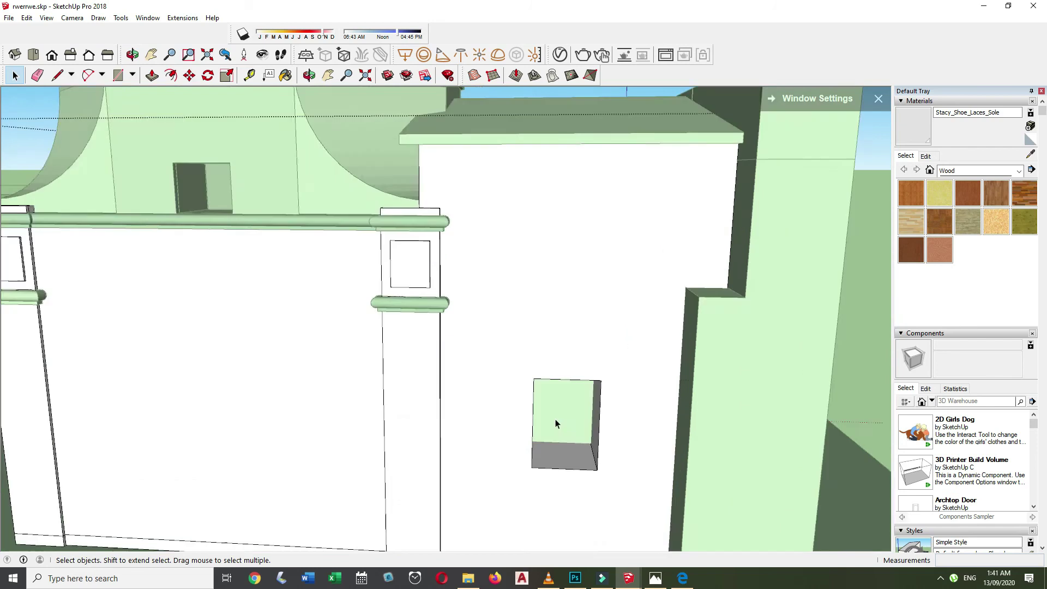
Draw the first frame line along the window opening's corner.
middle_click_drag(557, 420, 228, 384)
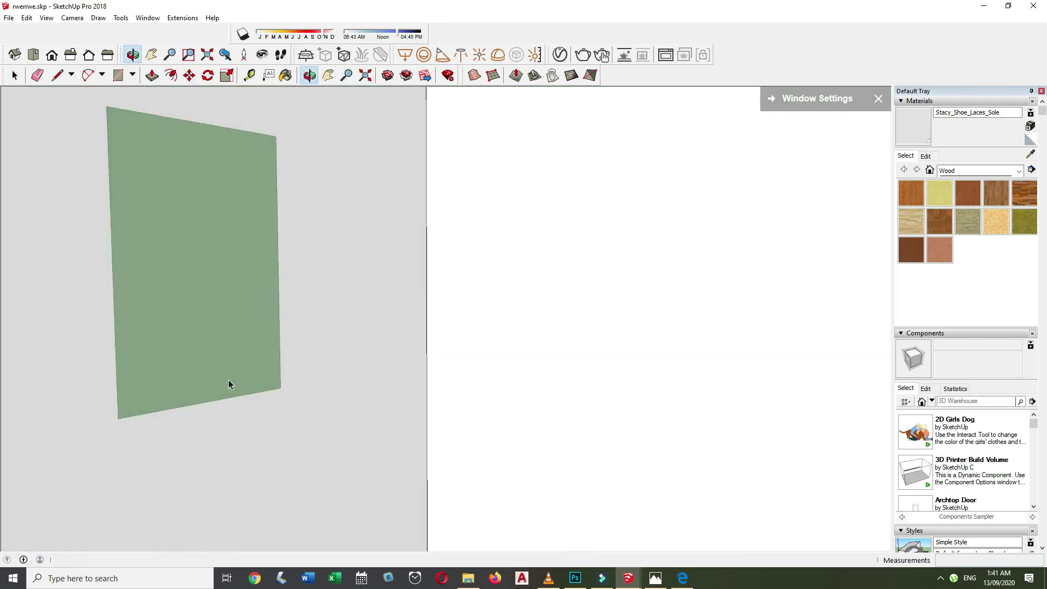
key("space")
scroll(543, 395, "down", 2)
mouse_move(543, 396)
middle_mouse_down()
mouse_move(638, 317)
mouse_move(717, 378)
mouse_move(685, 414)
mouse_move(699, 417)
mouse_move(475, 407)
mouse_move(758, 367)
mouse_move(802, 444)
mouse_move(470, 484)
middle_mouse_up()
key("p")
key("l")
left_click(798, 455)
left_click(760, 452)
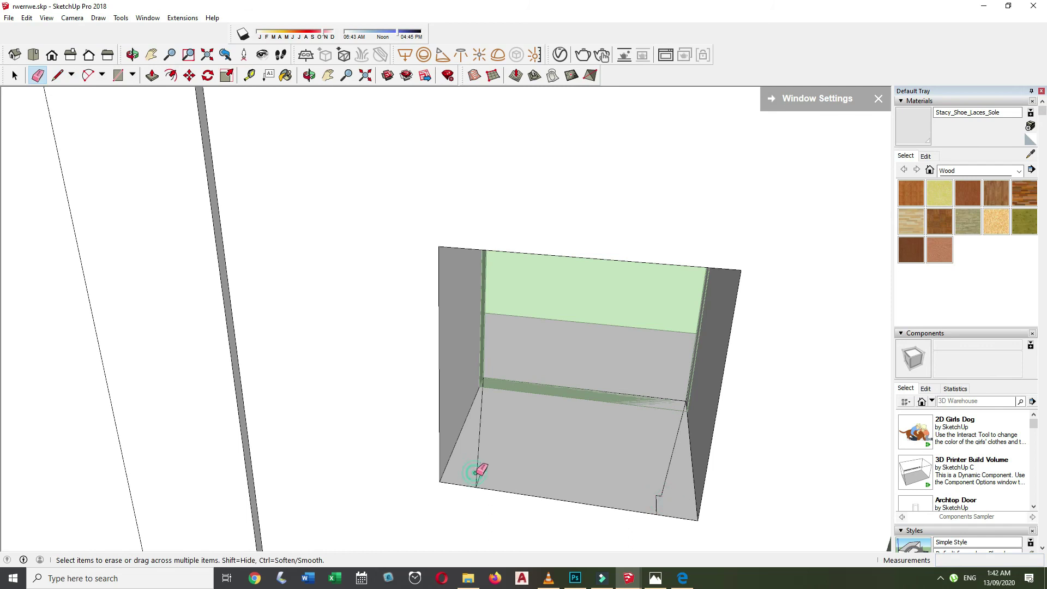
Start the outer frame line at the window corner, then cancel it.
mouse_move(748, 280)
middle_mouse_down()
mouse_move(285, 306)
mouse_move(658, 279)
middle_mouse_up()
key("l")
left_click(658, 278)
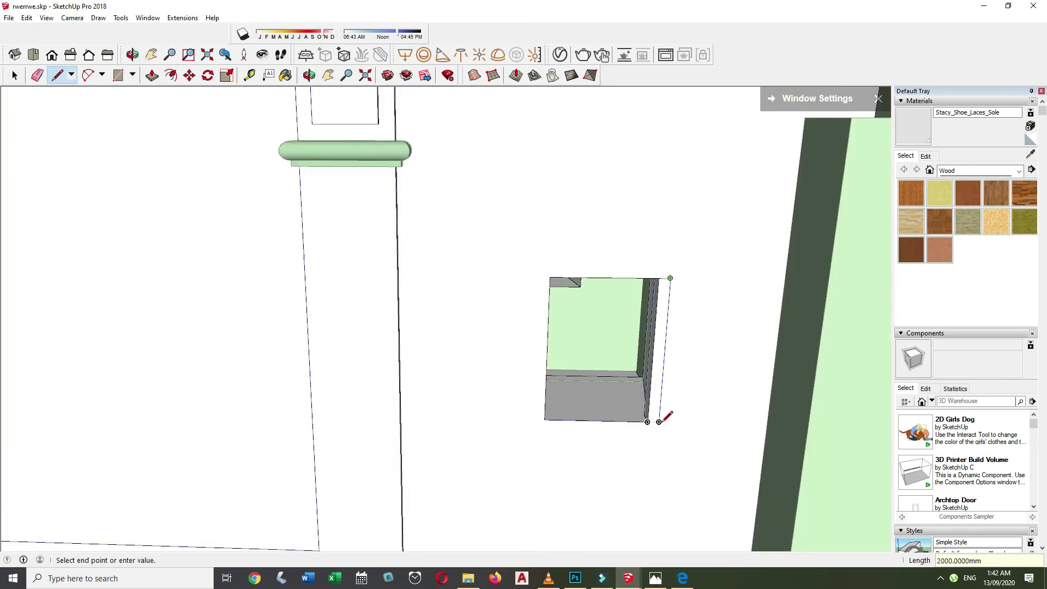
key("Escape")
middle_click_drag(540, 238, 671, 278)
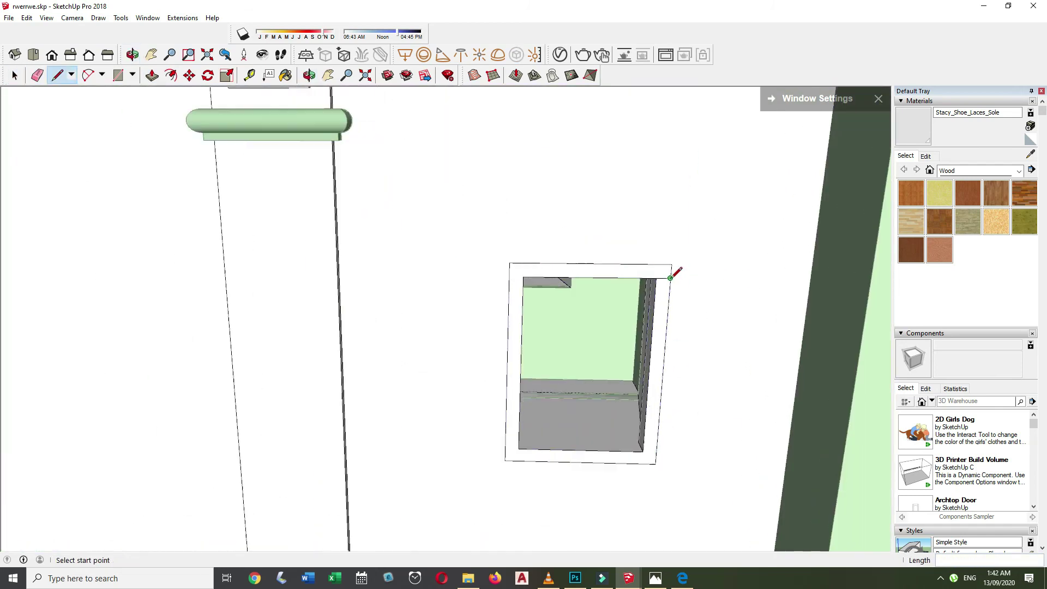
Orbit out toward the tower base to review the framed window.
key("space")
scroll(763, 312, "down", 5)
scroll(763, 312, "down", 5)
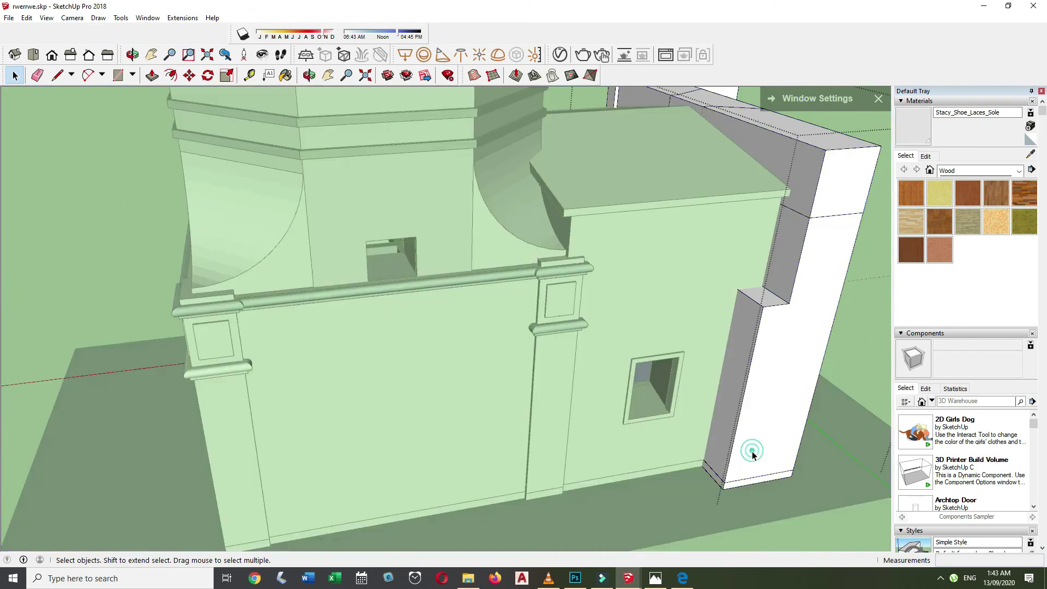
middle_click_drag(753, 452, 764, 320)
key("e")
key("p")
key("e")
mouse_move(763, 421)
middle_mouse_down()
mouse_move(640, 457)
mouse_move(280, 451)
middle_mouse_up()
Copy the small window face on the tower with Move+Ctrl.
key("p")
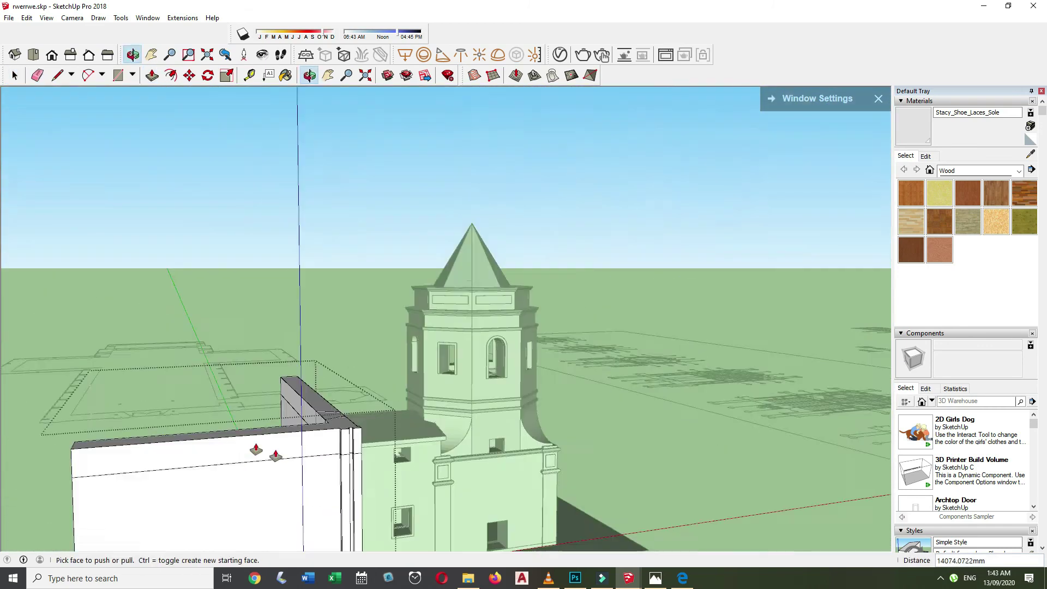
key("space")
scroll(568, 416, "up", 5)
scroll(293, 378, "up", 3)
key("r")
key("space")
left_click(261, 390)
key("m")
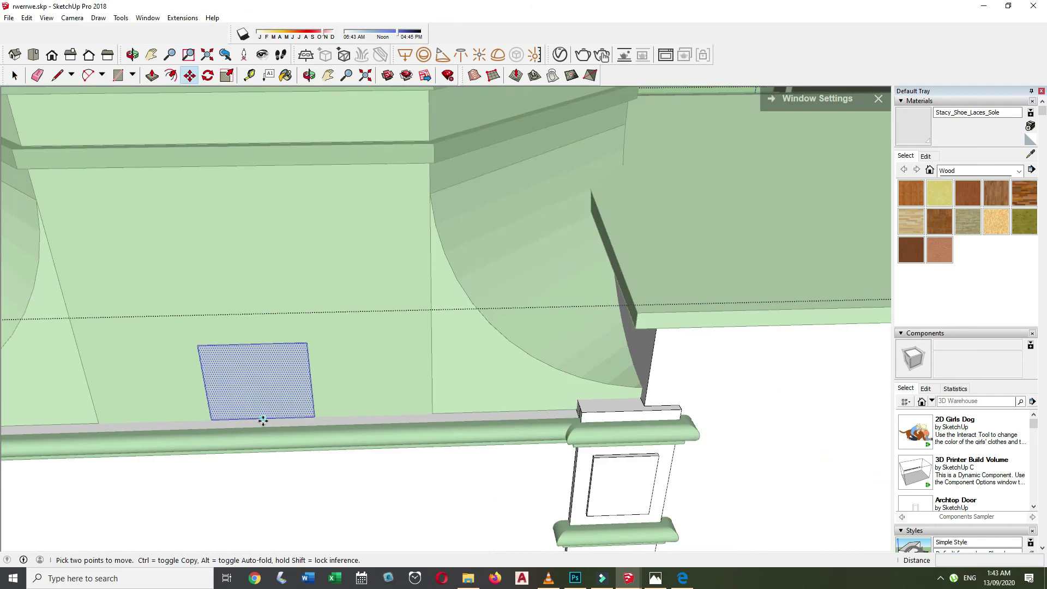
key("ctrl")
left_click(266, 413)
key("space")
left_click(262, 348)
Orbit up to a higher view of the tower spire.
mouse_move(350, 396)
middle_mouse_down()
mouse_move(262, 352)
mouse_move(715, 306)
middle_mouse_up()
key("p")
scroll(659, 318, "up", 5)
middle_click_drag(456, 332, 862, 302)
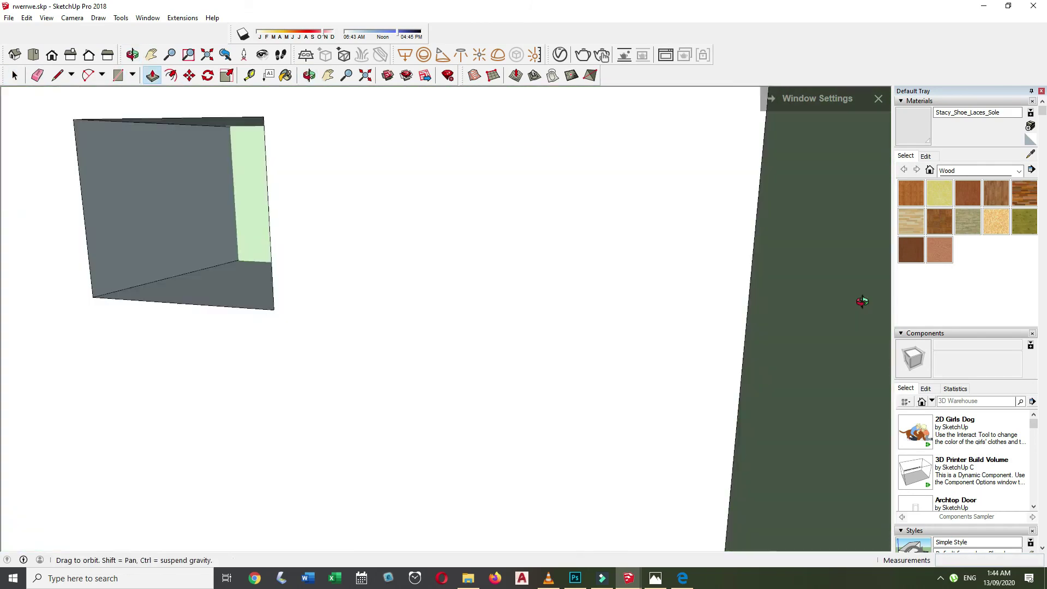
scroll(861, 302, "down", 5)
scroll(562, 451, "down", 3)
middle_click_drag(561, 451, 545, 382)
scroll(536, 203, "up", 5)
key("f")
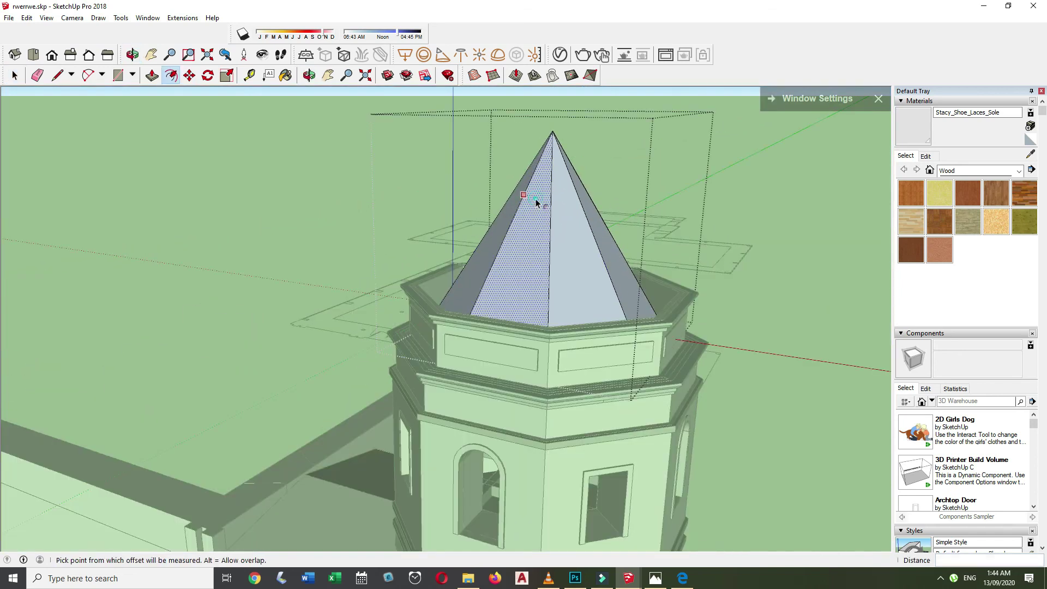
mouse_move(537, 237)
middle_mouse_down()
mouse_move(398, 227)
mouse_move(409, 199)
middle_mouse_up()
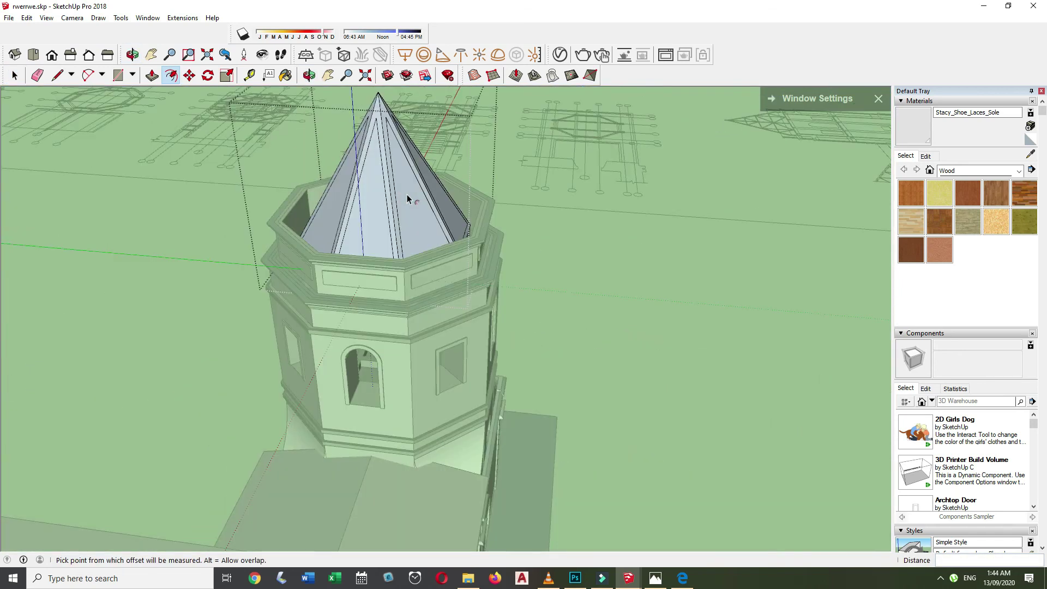
Paint the spire rafters dark red with Color B08 from the Colors library.
key("b")
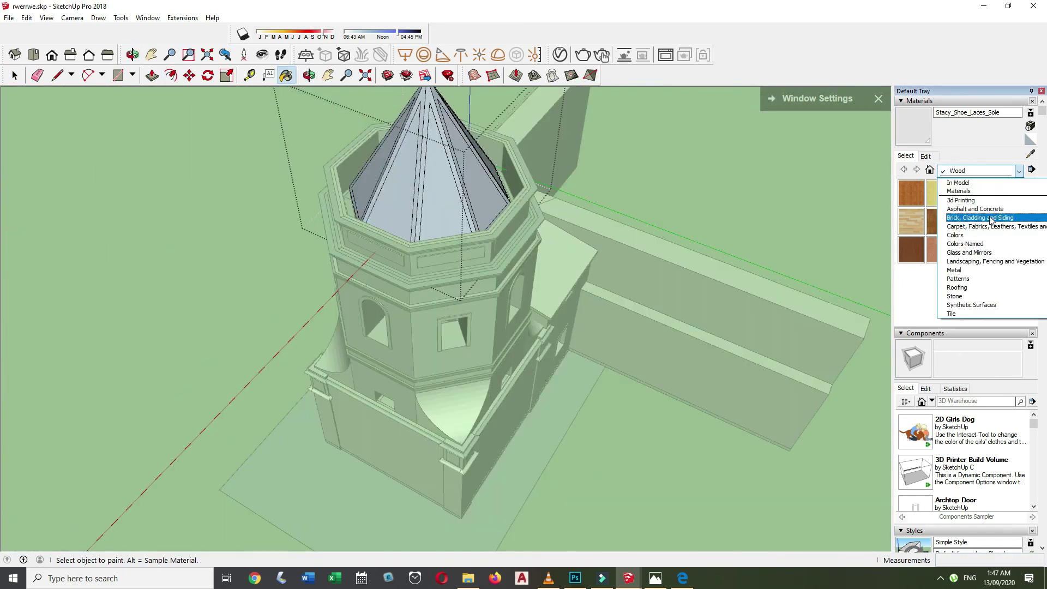
left_click(969, 174)
left_click(960, 207)
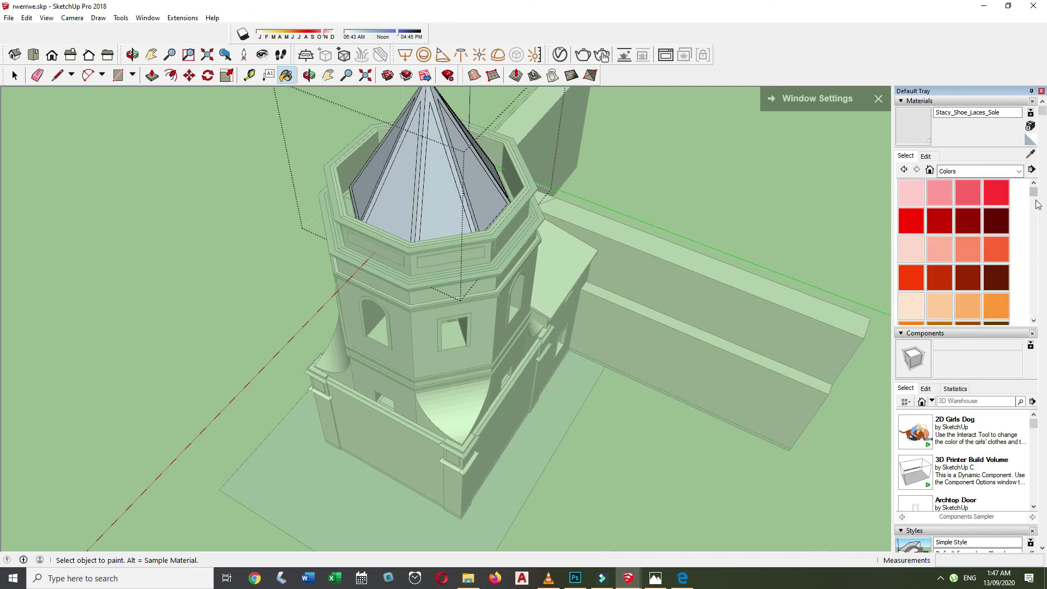
left_click(1002, 246)
scroll(468, 195, "up", 3)
left_click(468, 195)
middle_click_drag(467, 194, 530, 185)
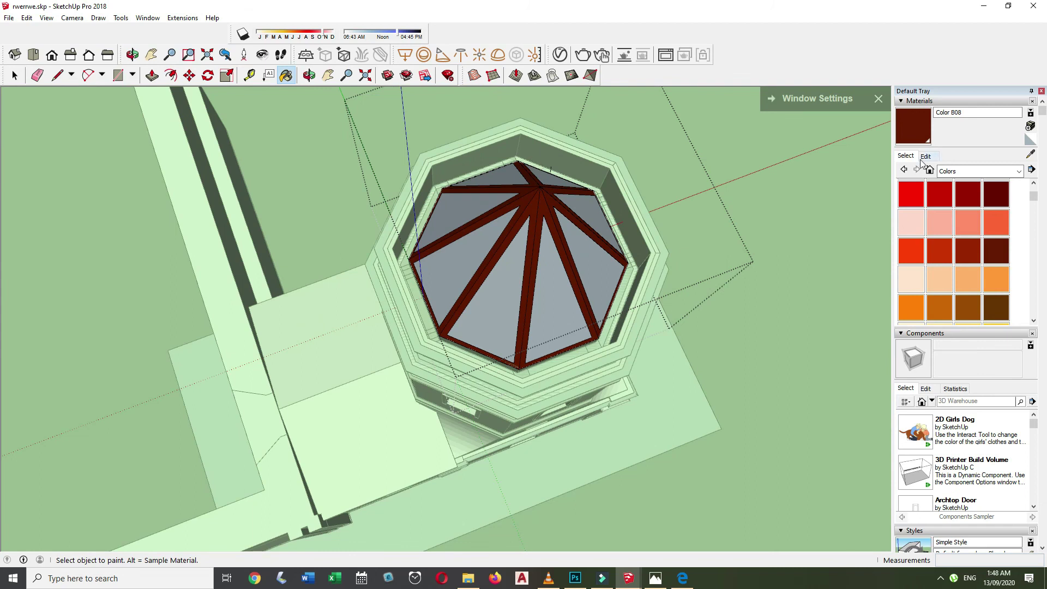
View the Roofing Metal Standing Seam material's colour and texture settings.
left_click(976, 171)
left_click(925, 156)
middle_click_drag(710, 218, 627, 126)
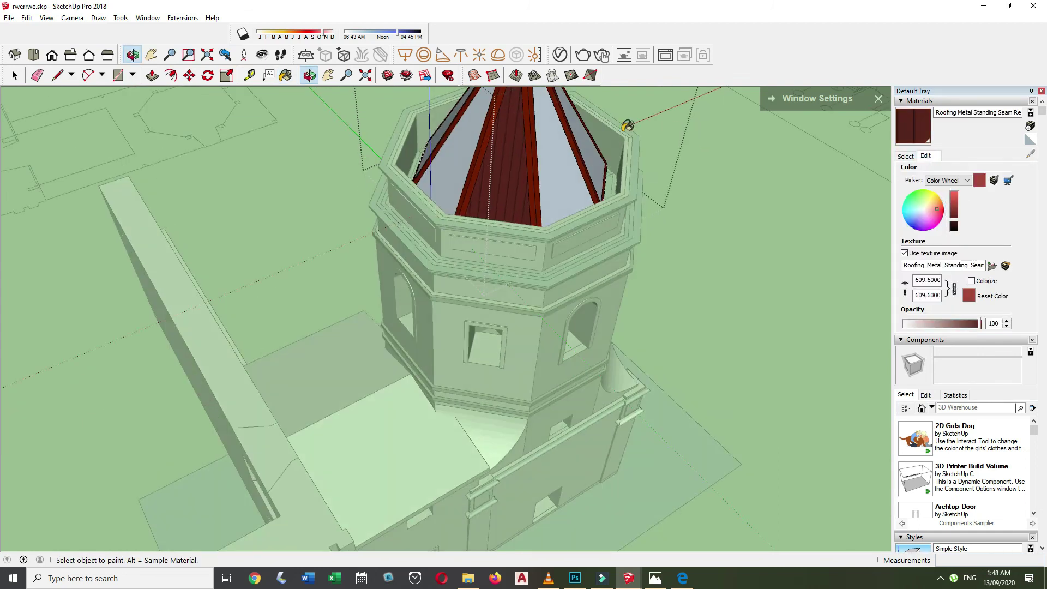
middle_click_drag(523, 171, 486, 194)
middle_click_drag(421, 243, 555, 187)
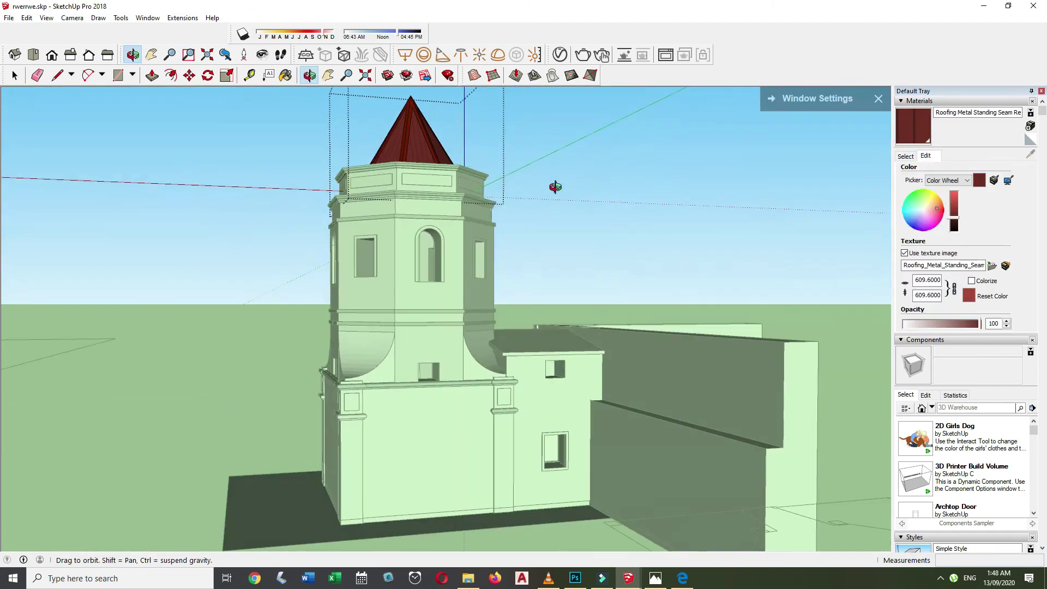
Open the spire roof group and start a line at the spire apex.
key("space")
scroll(428, 221, "up", 5)
double_click(427, 180)
key("l")
left_click(419, 162)
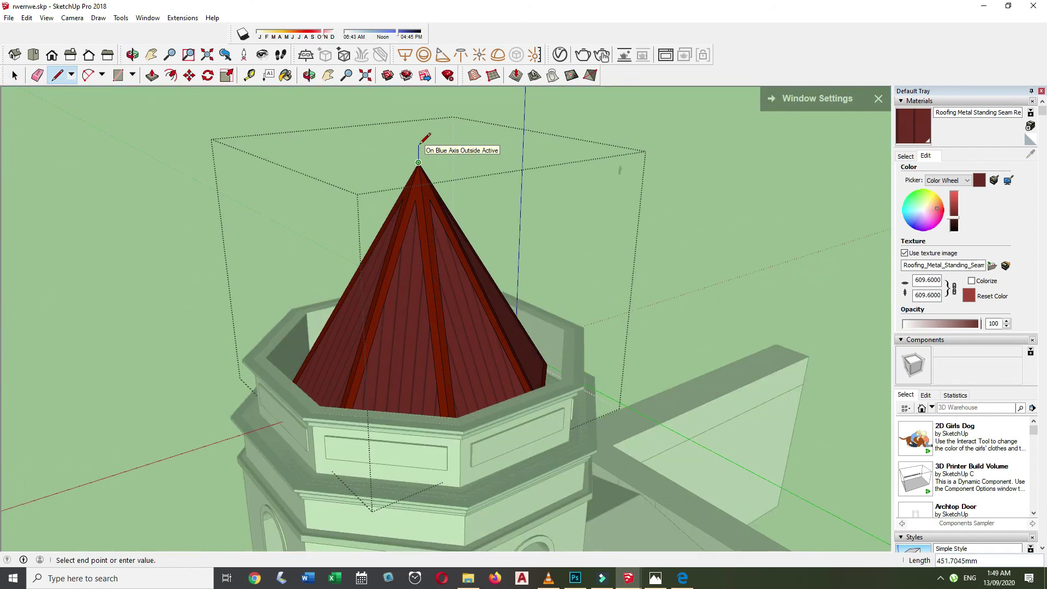
Close the finial profile outline into a face at the spire apex.
scroll(403, 152, "up", 3)
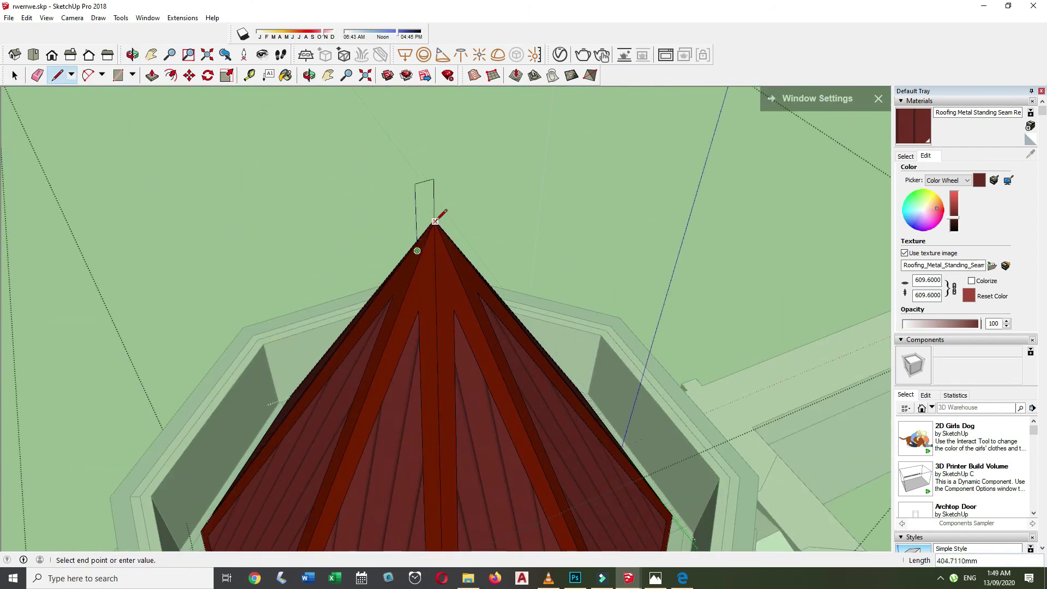
left_click(435, 220)
middle_click_drag(435, 221, 395, 187, "shift")
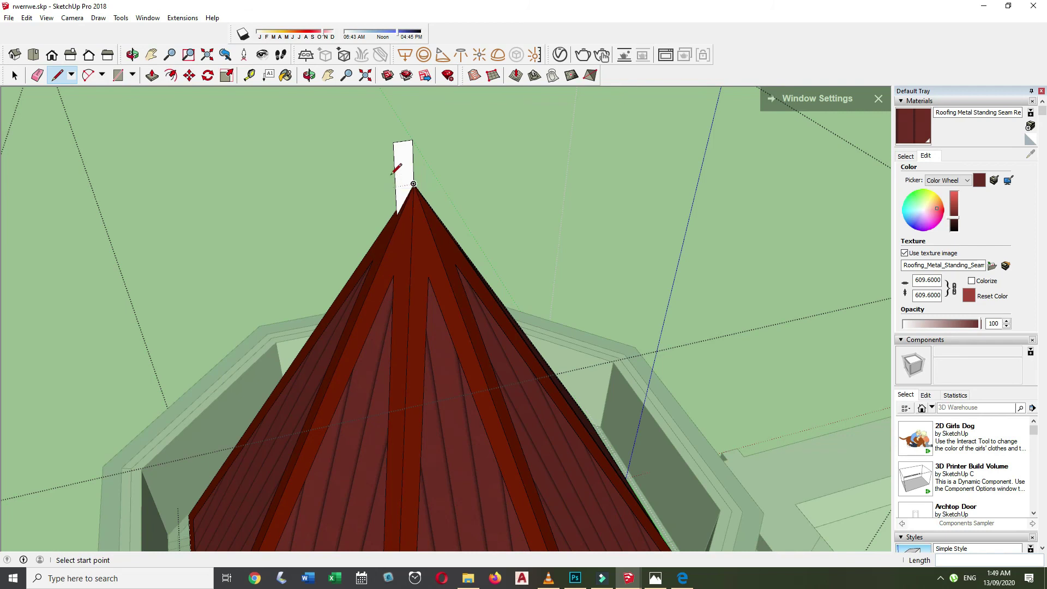
left_click(393, 174)
middle_click_drag(480, 122, 397, 225)
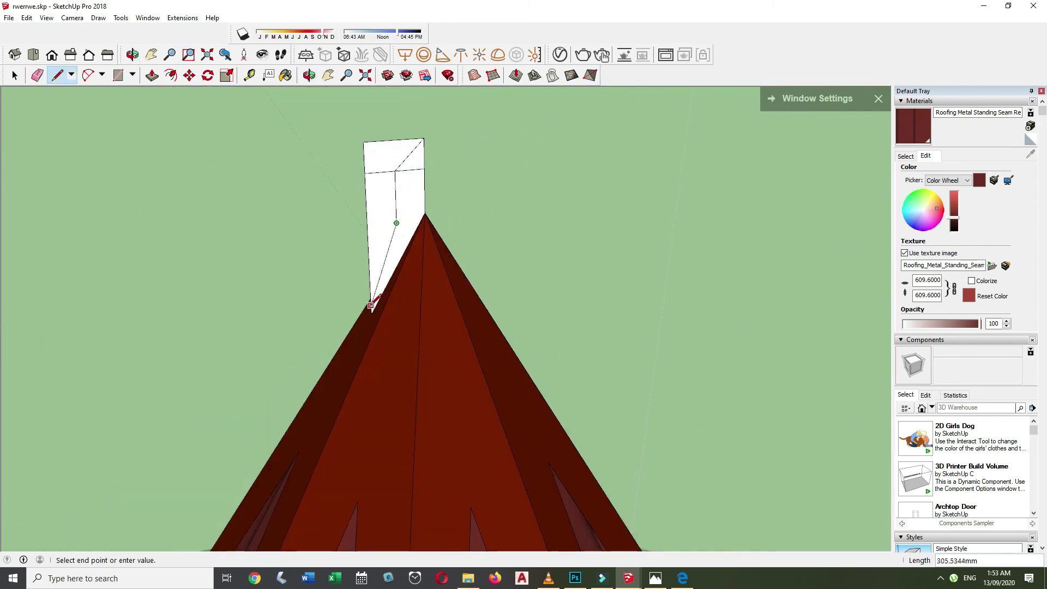
middle_click_drag(373, 301, 461, 199)
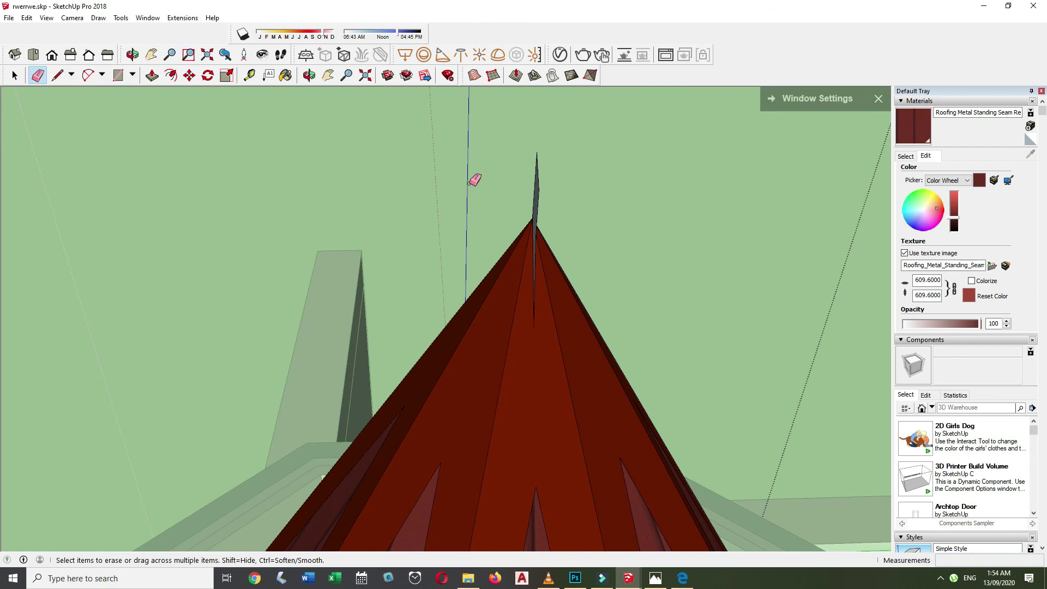
Viewing from above, draw the finial's sweep circle at the spire tip.
middle_click_drag(473, 180, 155, 360)
scroll(358, 253, "down", 5)
scroll(432, 172, "up", 5)
key("space")
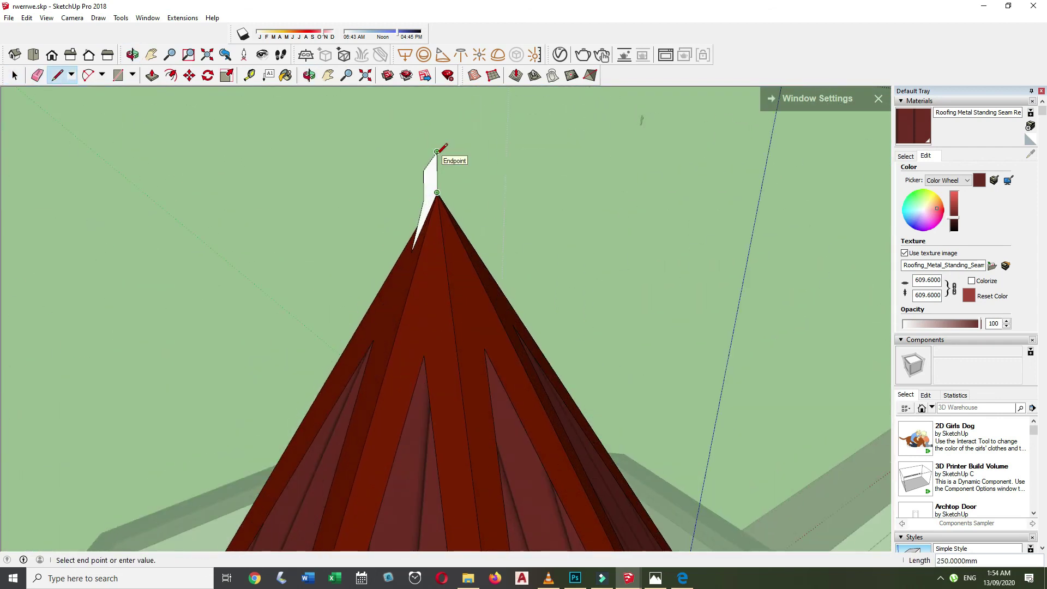
middle_click_drag(442, 149, 445, 335)
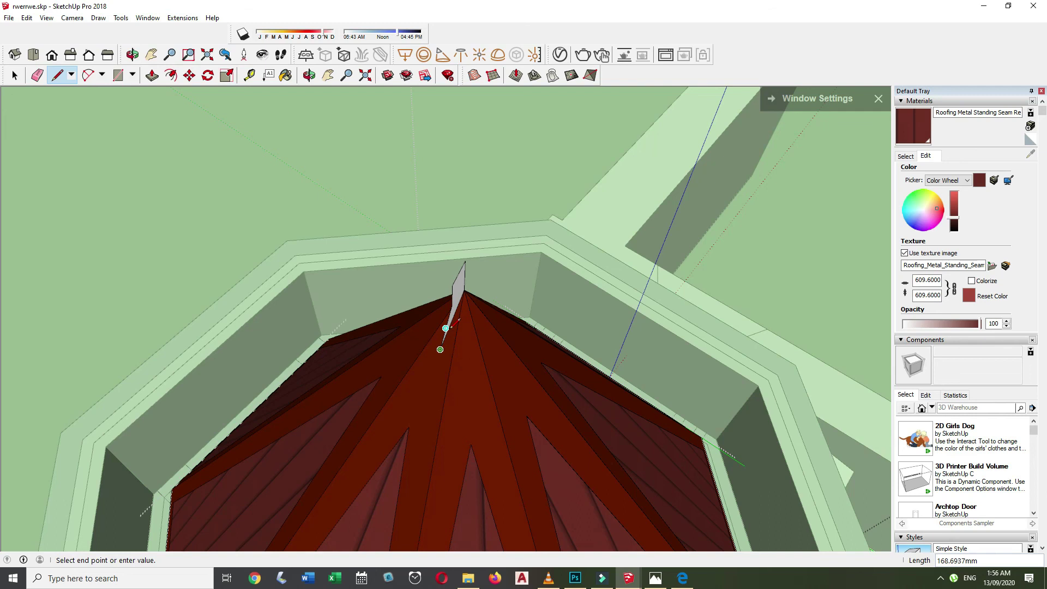
scroll(445, 327, "down", 5)
key("space")
scroll(476, 358, "up", 5)
key("c")
left_click_drag(476, 359, 522, 355)
key("space")
Orbit to a side view of the tower and onto the annex roof slab.
scroll(480, 345, "up", 2)
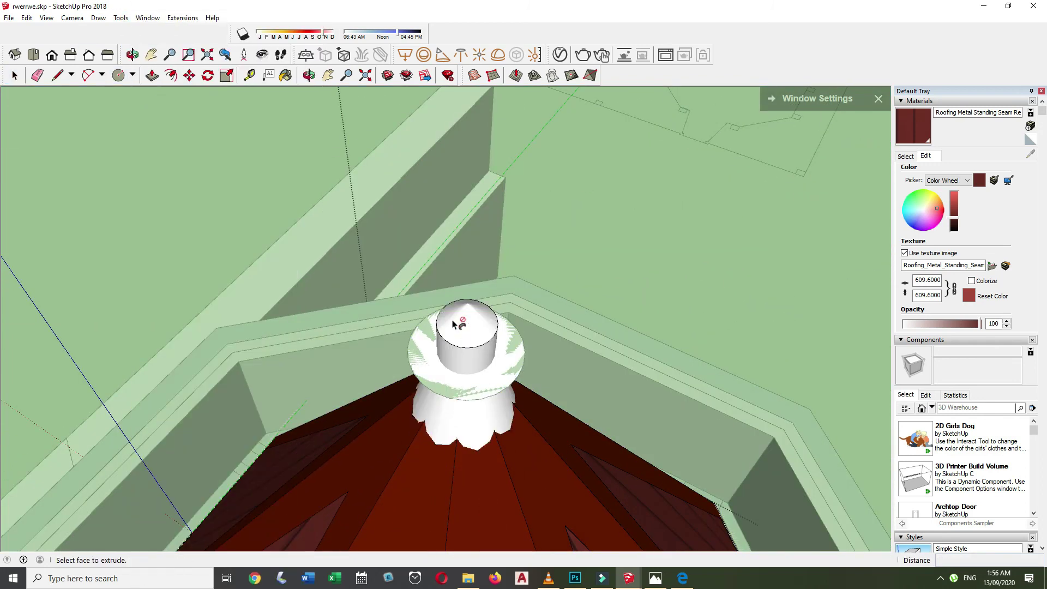
scroll(449, 397, "down", 5)
mouse_move(444, 420)
middle_mouse_down()
mouse_move(495, 201)
mouse_move(551, 206)
mouse_move(653, 524)
middle_mouse_up()
key("l")
scroll(653, 525, "up", 5)
middle_click_drag(463, 323, 292, 218)
Paint the annex roof slab dark red with Color B08.
scroll(293, 217, "up", 3)
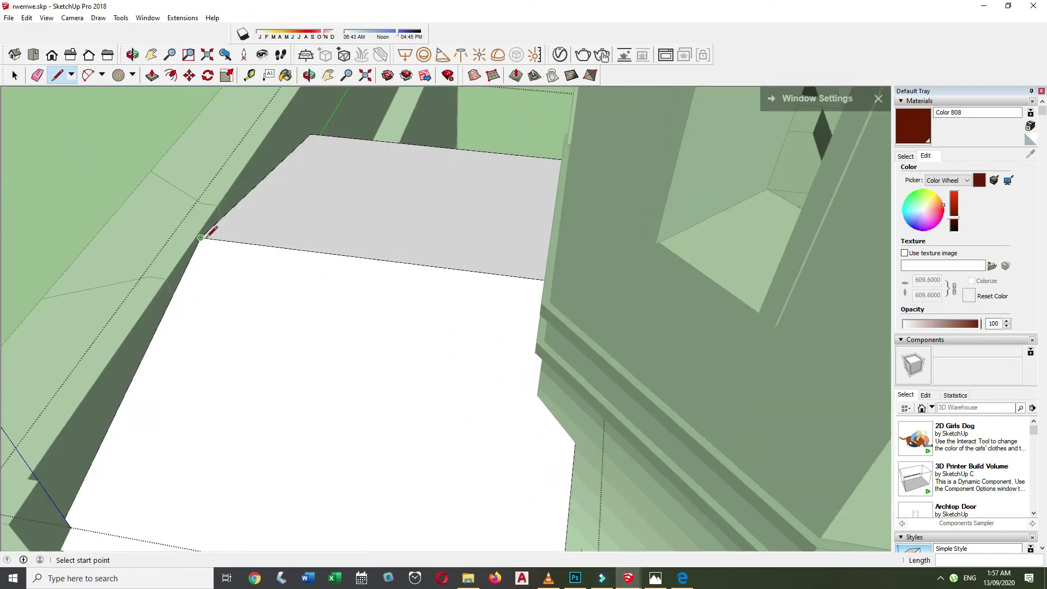
mouse_move(196, 247)
middle_mouse_down()
mouse_move(327, 285)
mouse_move(395, 257)
mouse_move(677, 187)
mouse_move(96, 245)
mouse_move(140, 428)
mouse_move(346, 357)
mouse_move(184, 495)
mouse_move(281, 340)
mouse_move(285, 398)
mouse_move(479, 312)
mouse_move(640, 496)
middle_mouse_up()
key("Escape")
key("b")
scroll(184, 495, "down", 5)
left_click(479, 312, "alt")
Paint the wall with Granite Brown stone at a texture width of 6000.
scroll(479, 312, "down", 5)
scroll(640, 496, "up", 5)
left_click(644, 402, "alt")
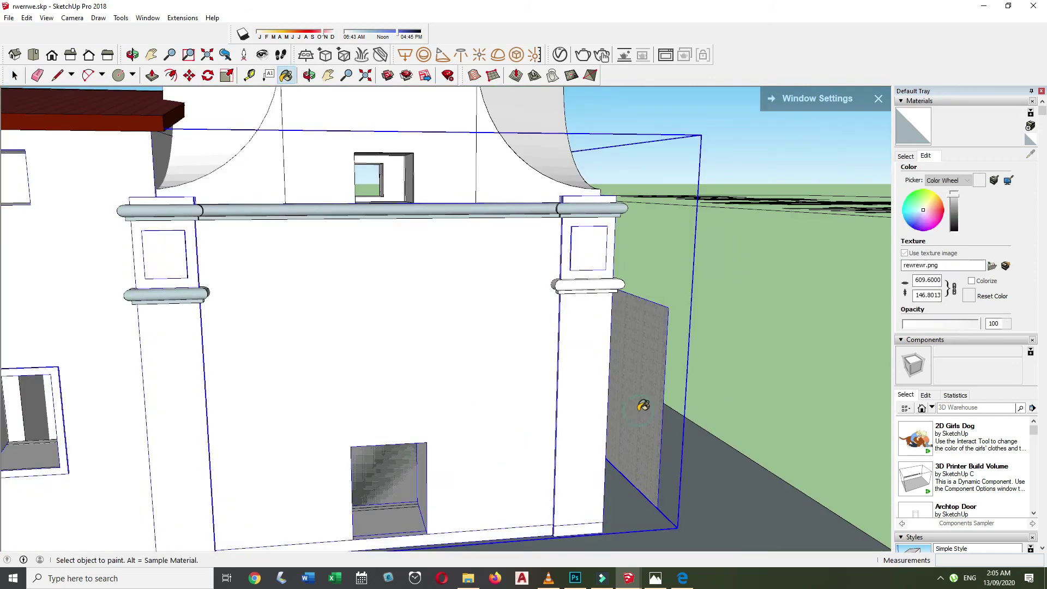
type("6000")
key("Return")
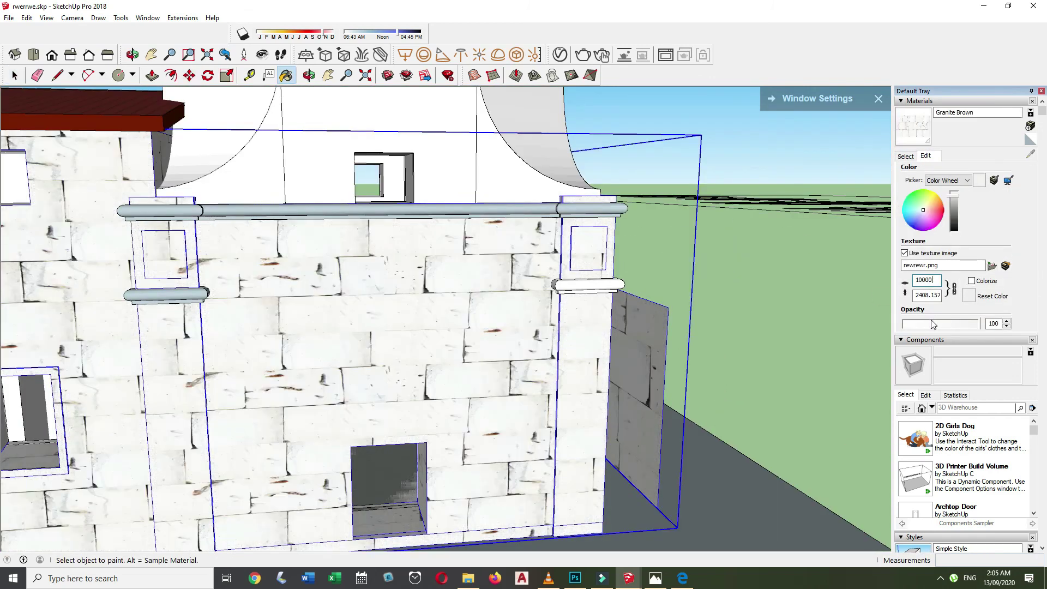
key("Return")
key("space")
middle_click_drag(493, 373, 360, 326)
middle_click_drag(403, 234, 442, 297)
Adjust the wall's stone texture placement with Texture > Position.
right_click(442, 298)
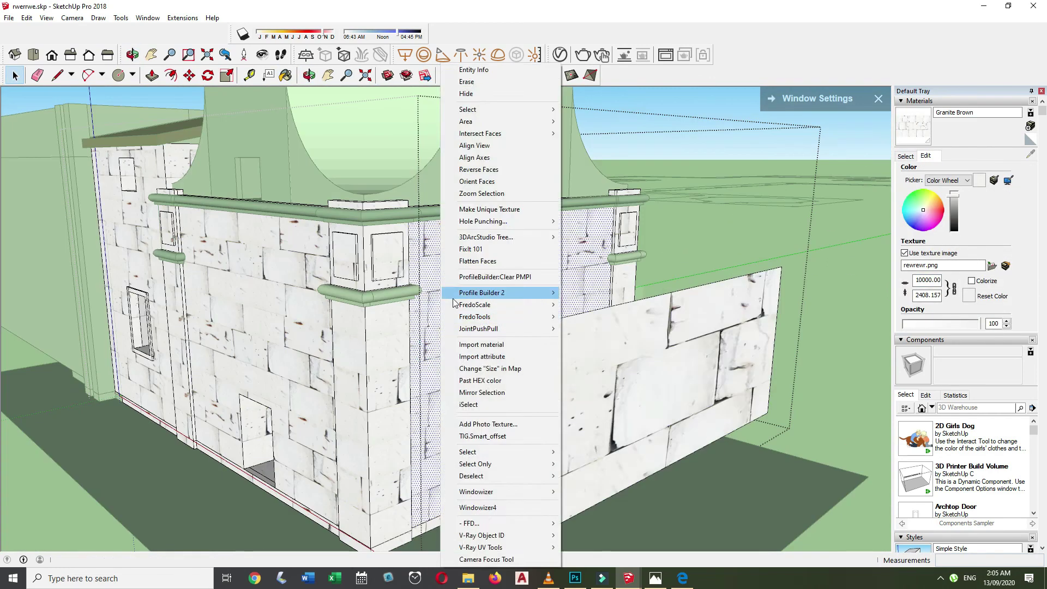
left_click(726, 194)
scroll(326, 450, "down", 5)
scroll(410, 420, "up", 10)
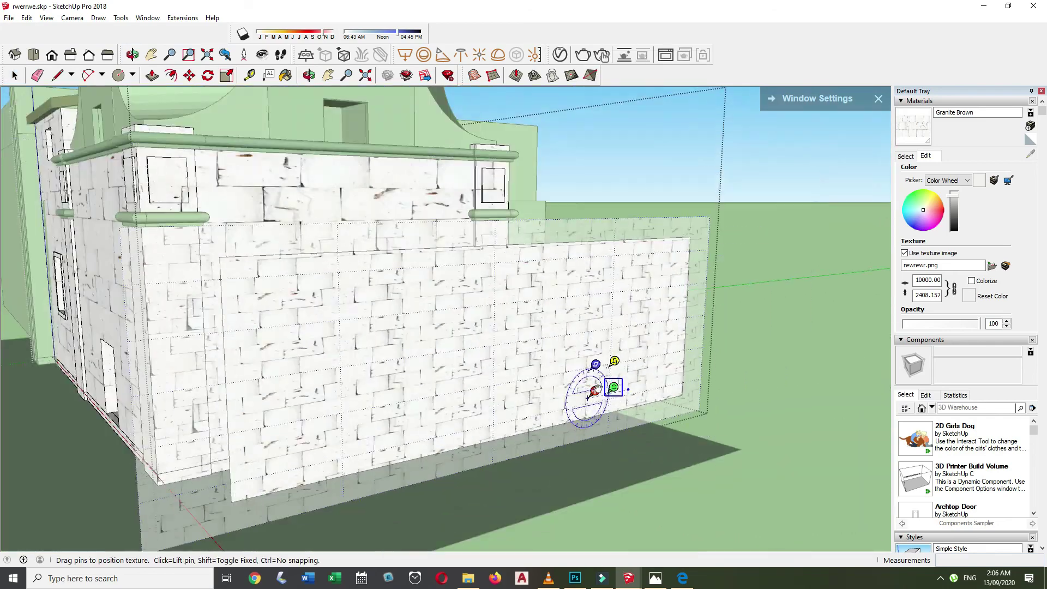
scroll(584, 398, "up", 3)
middle_click_drag(584, 398, 487, 403)
mouse_move(239, 374)
middle_mouse_down()
mouse_move(271, 334)
mouse_move(382, 349)
mouse_move(393, 368)
mouse_move(387, 436)
middle_mouse_up()
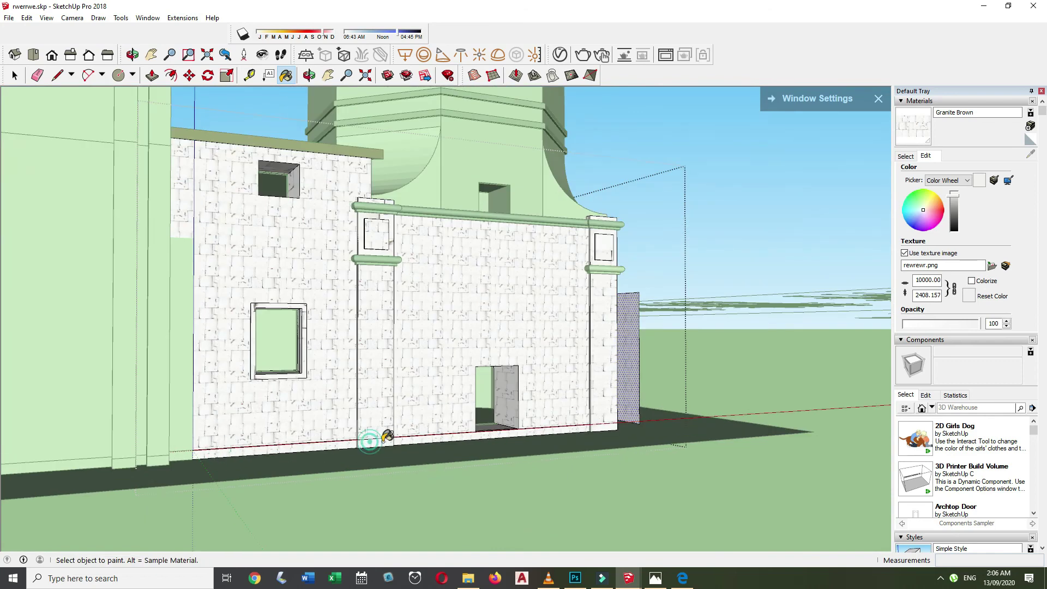
Check the textured tower from the standard front view and angled views.
key("space")
scroll(382, 436, "down", 3)
scroll(499, 382, "up", 5)
key("p")
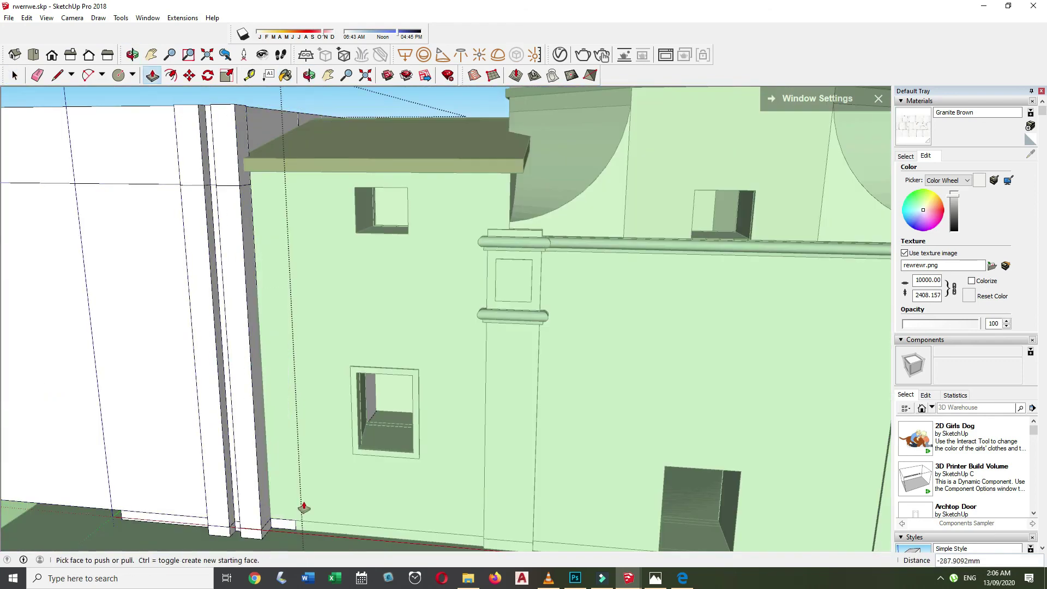
key("F3")
key("b")
mouse_move(526, 250)
middle_mouse_down()
mouse_move(513, 327)
mouse_move(490, 362)
mouse_move(676, 277)
middle_mouse_up()
key("F3")
mouse_move(533, 265)
middle_mouse_down()
mouse_move(561, 286)
mouse_move(551, 342)
mouse_move(436, 234)
mouse_move(672, 266)
middle_mouse_up()
key("space")
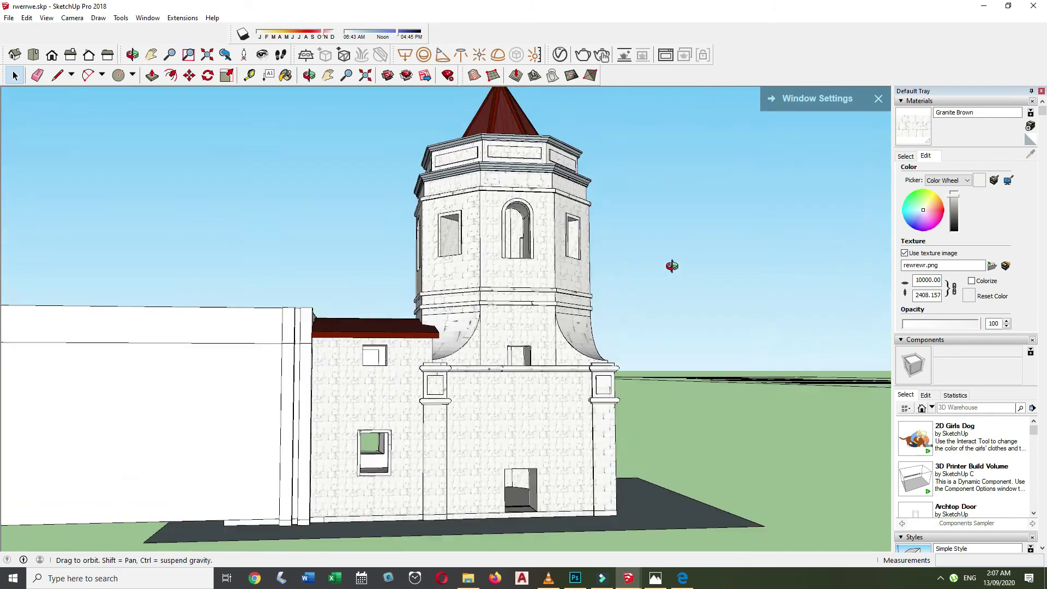
Close the edited component and inspect the tower's textured sides from around it.
key("b")
key("Escape")
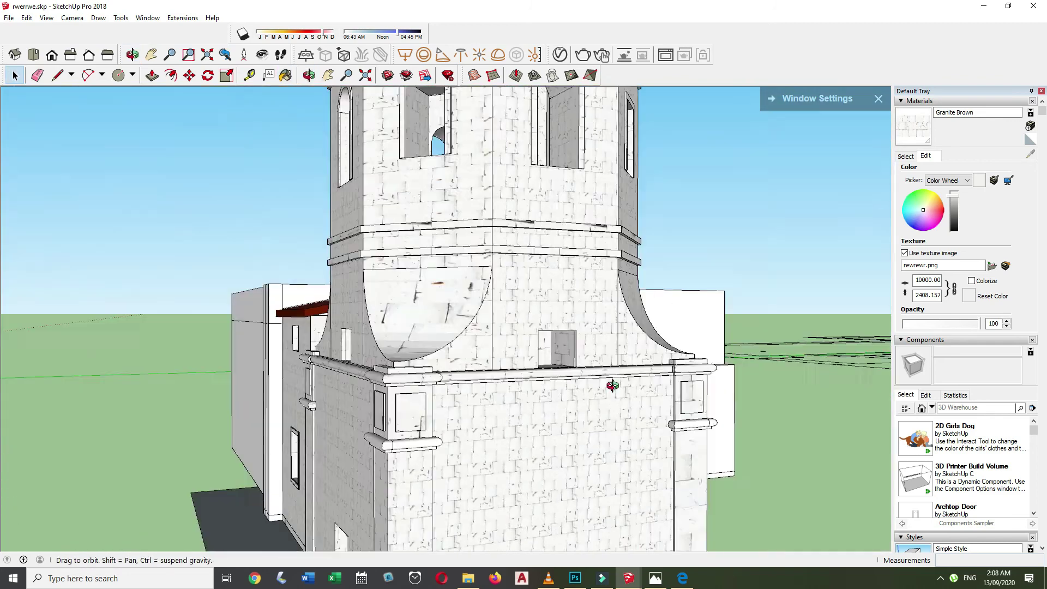
middle_click_drag(483, 402, 617, 363)
mouse_move(581, 328)
middle_mouse_down()
mouse_move(534, 361)
mouse_move(635, 351)
middle_mouse_up()
key("space")
key("space")
mouse_move(555, 376)
middle_mouse_down()
mouse_move(813, 393)
mouse_move(578, 362)
mouse_move(545, 343)
mouse_move(589, 447)
mouse_move(496, 513)
middle_mouse_up()
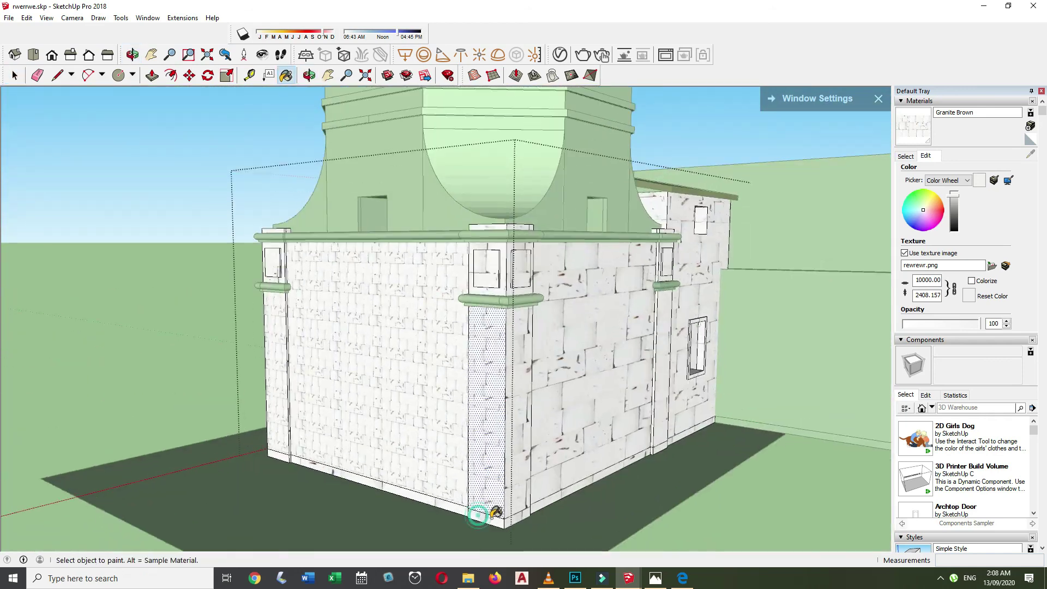
mouse_move(561, 400)
middle_mouse_down()
mouse_move(528, 342)
mouse_move(541, 366)
mouse_move(498, 480)
mouse_move(566, 344)
mouse_move(435, 205)
mouse_move(351, 145)
mouse_move(671, 240)
mouse_move(504, 160)
mouse_move(568, 382)
middle_mouse_up()
Switch from the Paint Bucket to the Eraser tool.
key("space")
key("b")
scroll(327, 157, "down", 5)
key("space")
scroll(505, 159, "down", 5)
key("r")
key("e")
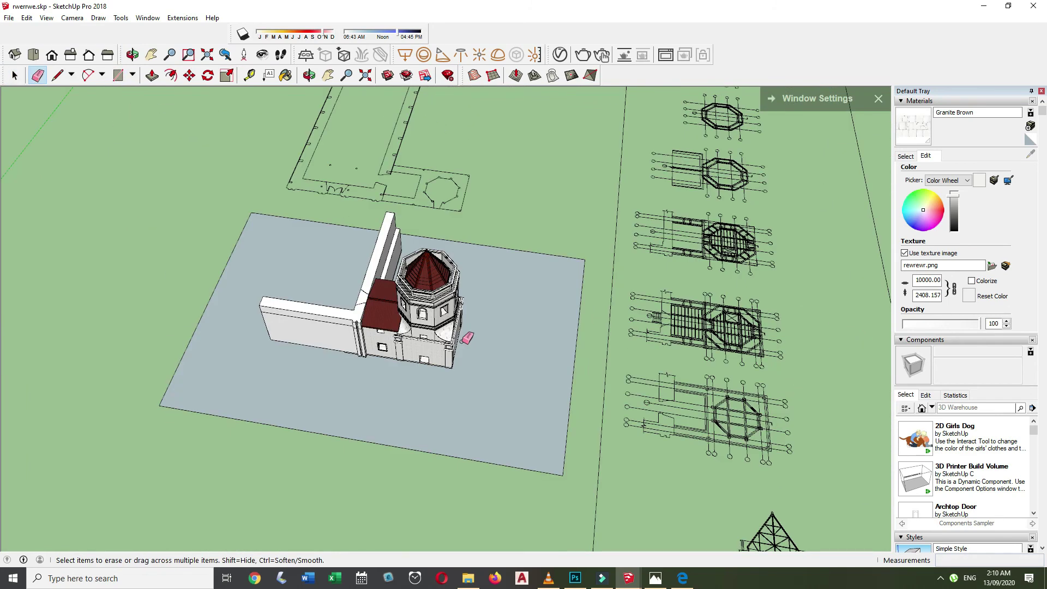
key("space")
scroll(334, 180, "up", 10)
mouse_move(333, 180)
middle_mouse_down()
mouse_move(382, 327)
mouse_move(134, 428)
mouse_move(584, 457)
mouse_move(518, 538)
mouse_move(494, 448)
mouse_move(668, 365)
mouse_move(473, 492)
middle_mouse_up()
scroll(584, 457, "down", 5)
scroll(519, 538, "up", 8)
left_click(368, 217)
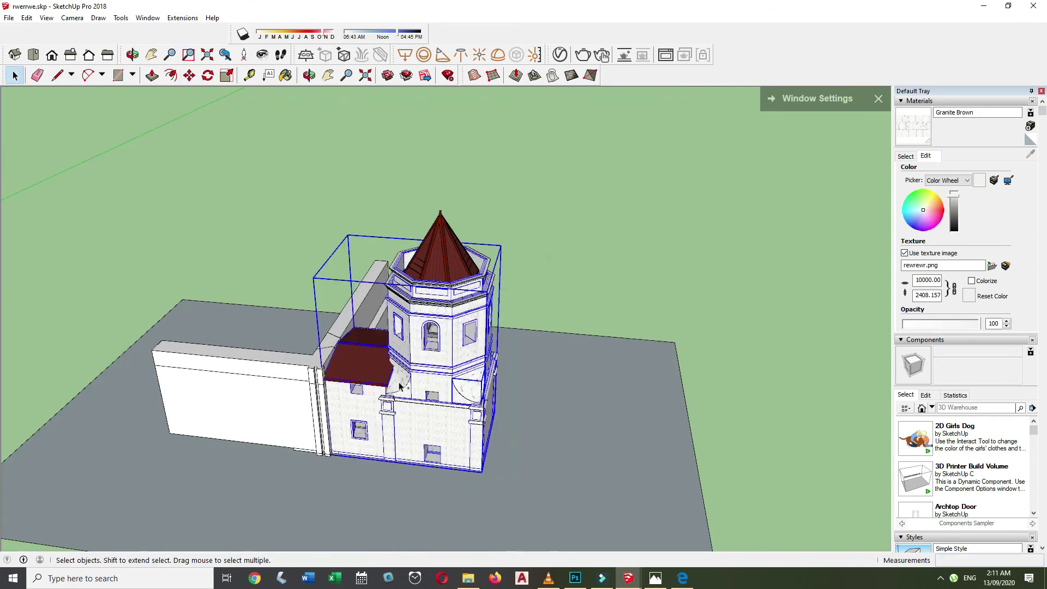
middle_click_drag(400, 386, 428, 311)
scroll(428, 311, "up", 5)
scroll(428, 311, "down", 6)
scroll(452, 365, "up", 10)
scroll(452, 364, "down", 5)
right_click(479, 234)
left_click(491, 157)
scroll(358, 304, "up", 5)
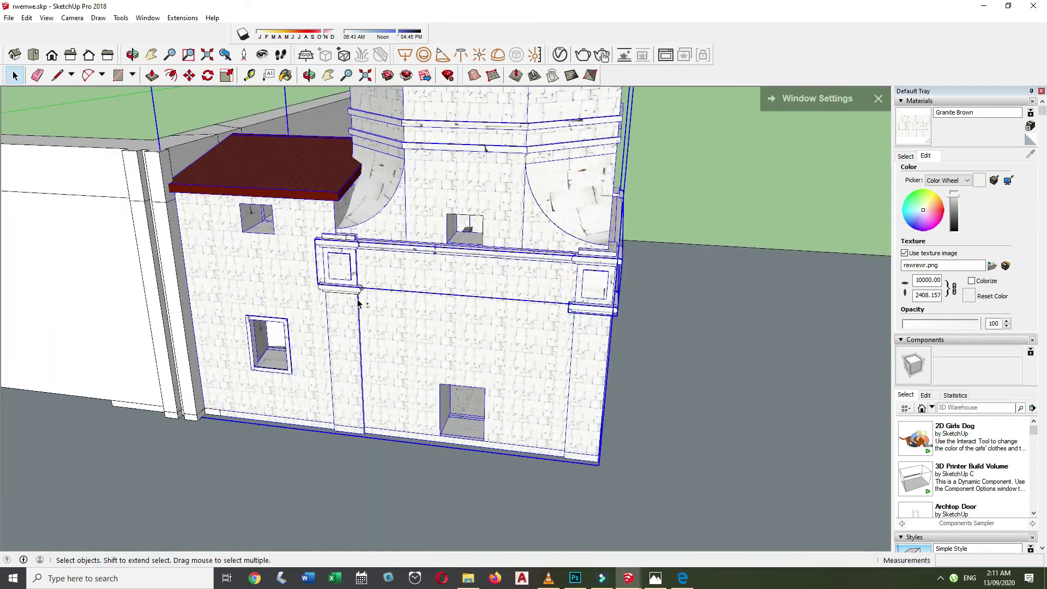
middle_click_drag(358, 303, 677, 181)
right_click(676, 180)
key("m")
left_click(624, 363)
middle_click_drag(311, 453, 524, 264)
key("space")
scroll(524, 264, "down", 5)
scroll(501, 163, "up", 5)
right_click(502, 109)
scroll(458, 190, "up", 3)
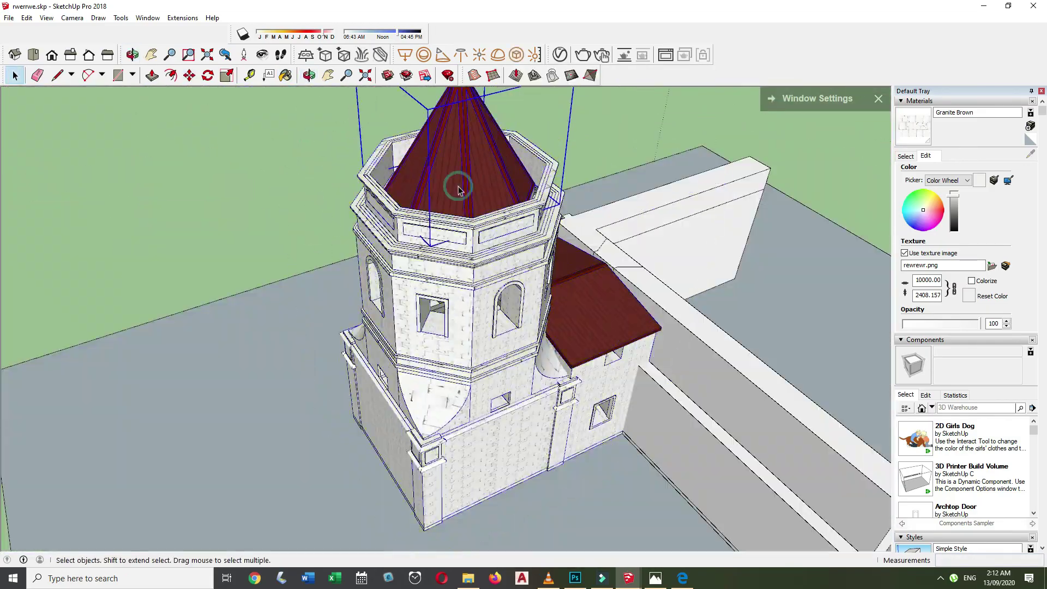
scroll(458, 190, "down", 5)
scroll(491, 273, "up", 5)
scroll(362, 311, "up", 3)
mouse_move(362, 311)
middle_mouse_down()
mouse_move(485, 223)
mouse_move(498, 463)
mouse_move(467, 390)
middle_mouse_up()
key("e")
mouse_move(334, 494)
middle_mouse_down()
mouse_move(648, 409)
mouse_move(416, 489)
mouse_move(417, 396)
mouse_move(514, 427)
middle_mouse_up()
middle_click_drag(750, 456, 458, 175)
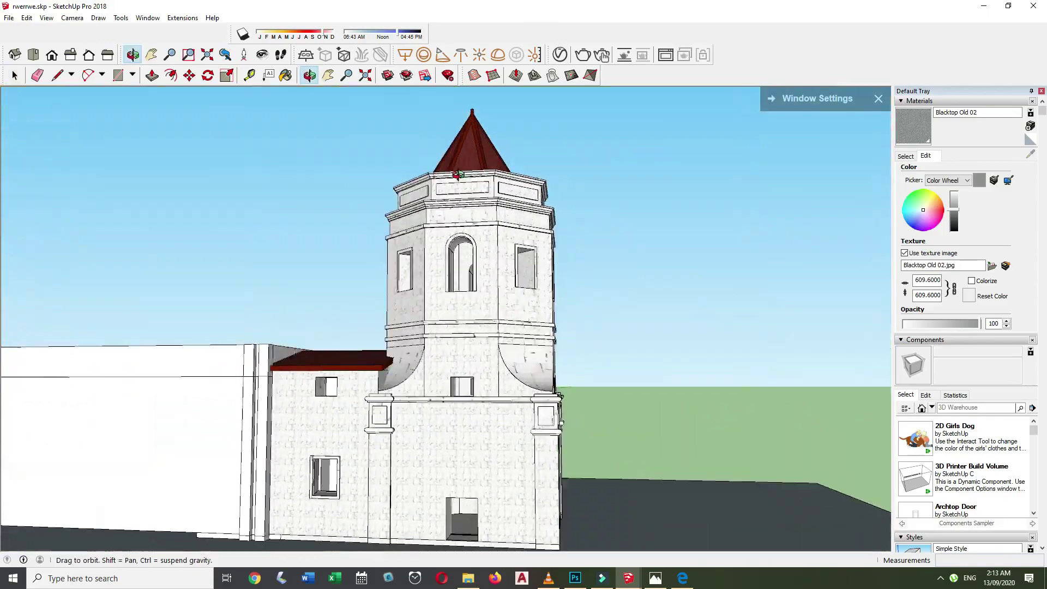